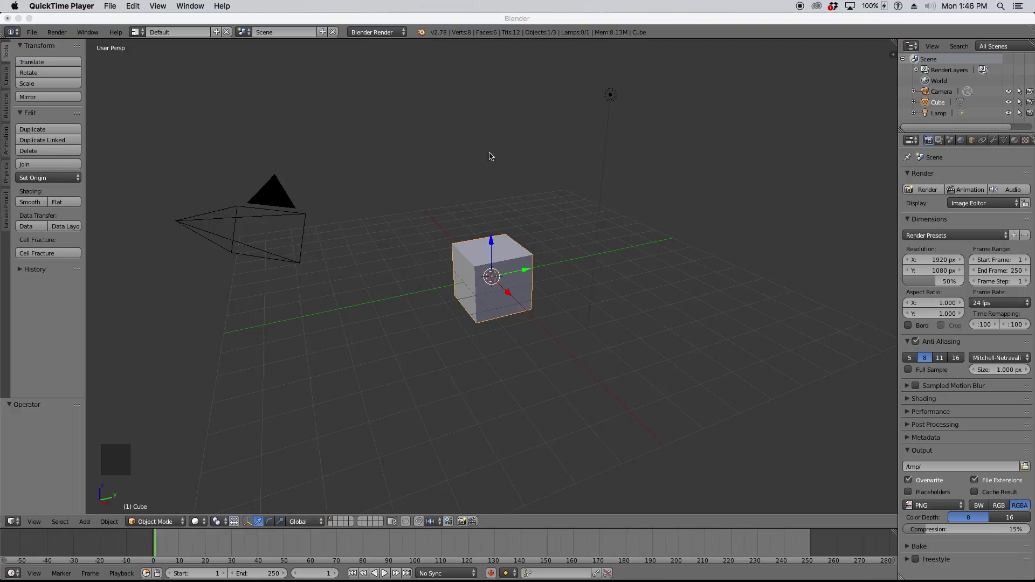
# - Select the camera, the cube and the lamp one at a time, and deselect everything in the scene
pyautogui.click(142, 34)
pyautogui.click(139, 32)
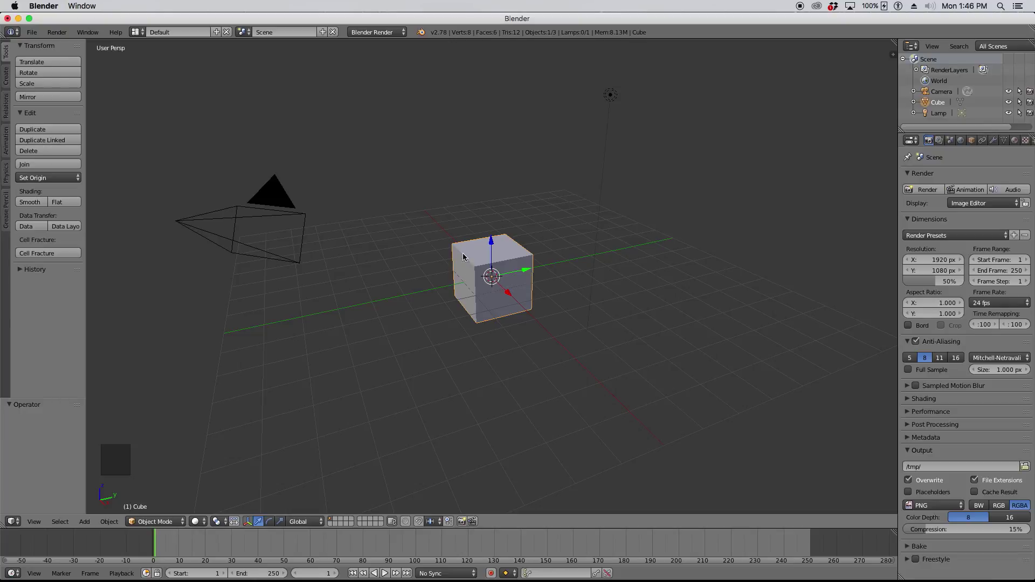
pyautogui.click(253, 217)
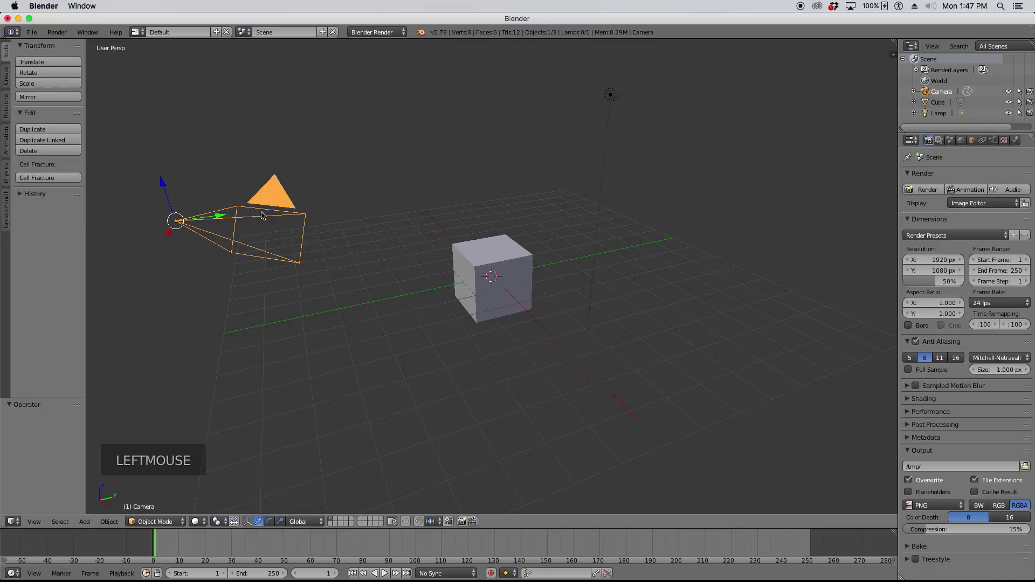
pyautogui.click(506, 247)
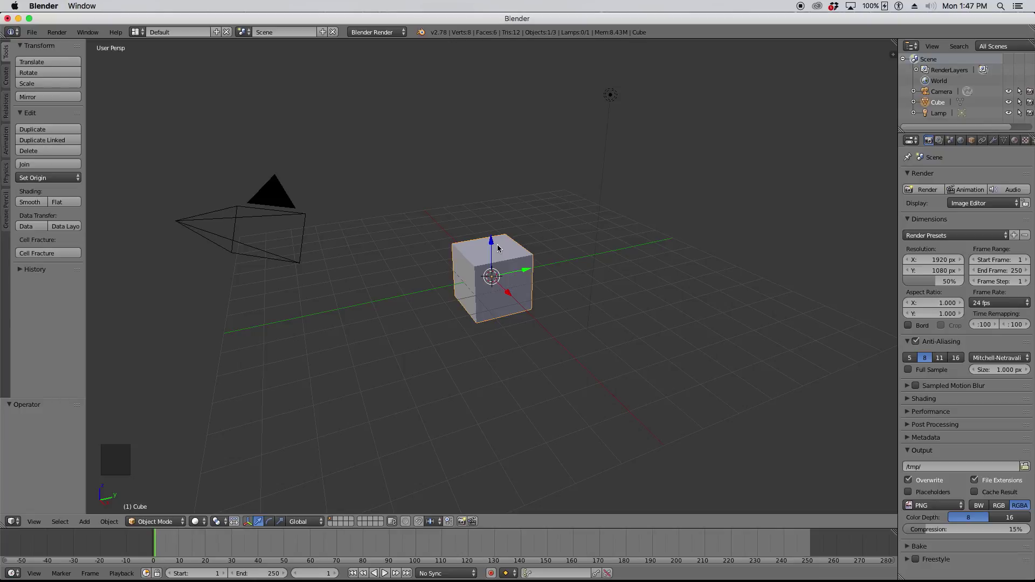
pyautogui.click(611, 95)
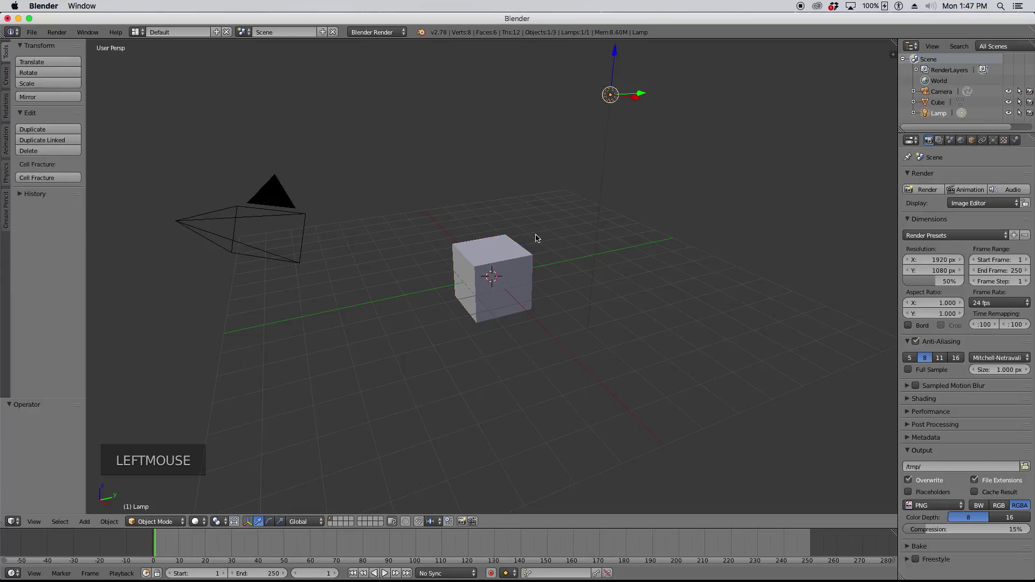
pyautogui.click(511, 247)
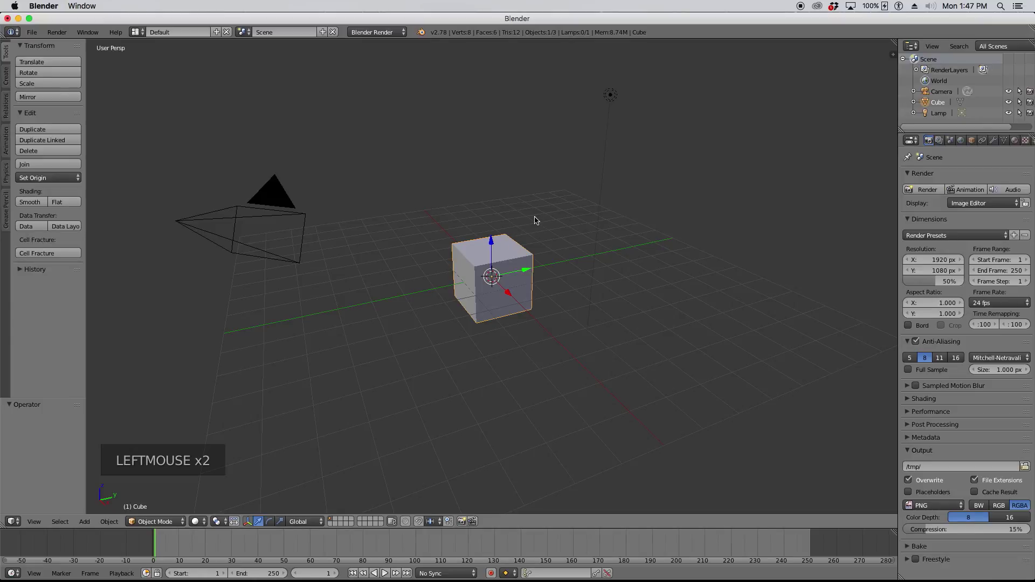
pyautogui.press('a')
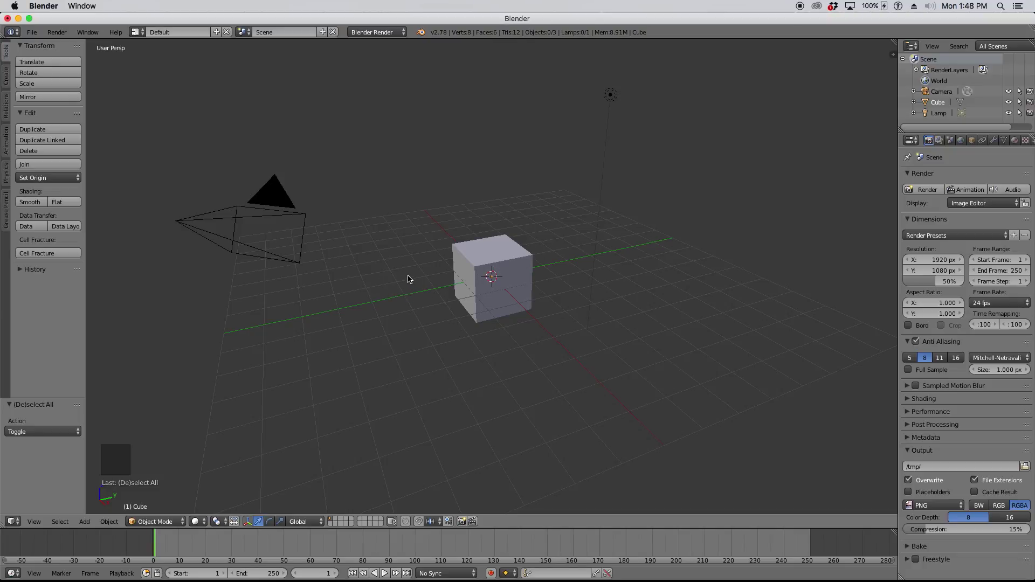
# - Examine the default cube from different angles and distances by orbiting, panning and zooming the 3D view
pyautogui.moveTo(397, 277)
pyautogui.mouseDown(button='middle')
pyautogui.moveTo(436, 274)
pyautogui.moveTo(399, 270)
pyautogui.moveTo(432, 283)
pyautogui.moveTo(410, 277)
pyautogui.mouseUp(button='middle')
pyautogui.moveTo(410, 278)
pyautogui.keyDown('shift'); pyautogui.mouseDown(button='middle')
pyautogui.moveTo(553, 268)
pyautogui.moveTo(302, 278)
pyautogui.moveTo(522, 280)
pyautogui.moveTo(399, 278)
pyautogui.mouseUp(button='middle'); pyautogui.keyUp('shift')
pyautogui.moveTo(340, 263)
pyautogui.mouseDown(button='middle')
pyautogui.moveTo(474, 281)
pyautogui.moveTo(561, 248)
pyautogui.moveTo(308, 279)
pyautogui.moveTo(397, 268)
pyautogui.moveTo(330, 267)
pyautogui.mouseUp(button='middle')
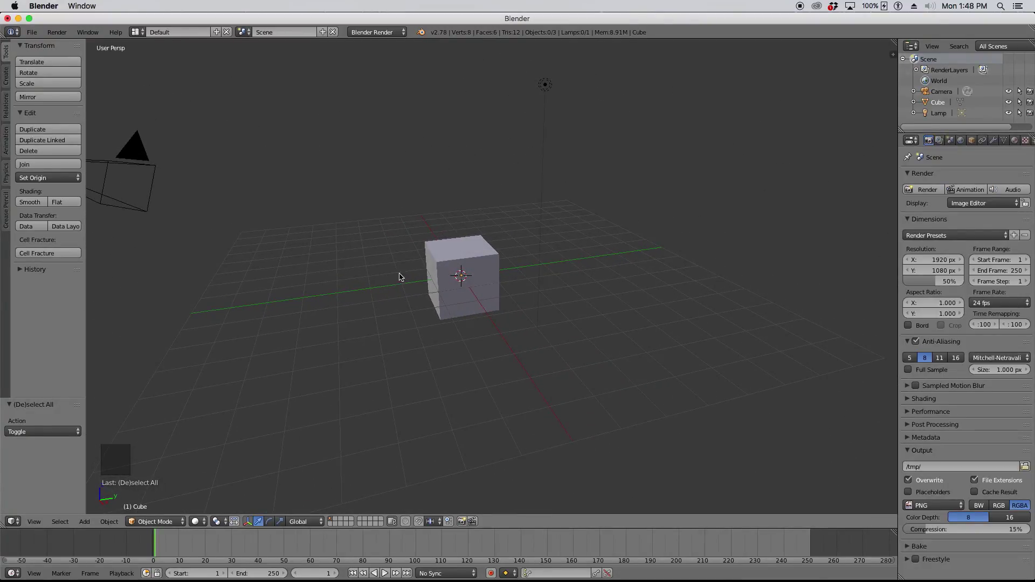
pyautogui.scroll(5, 447, 301)
pyautogui.scroll(-6, 446, 300)
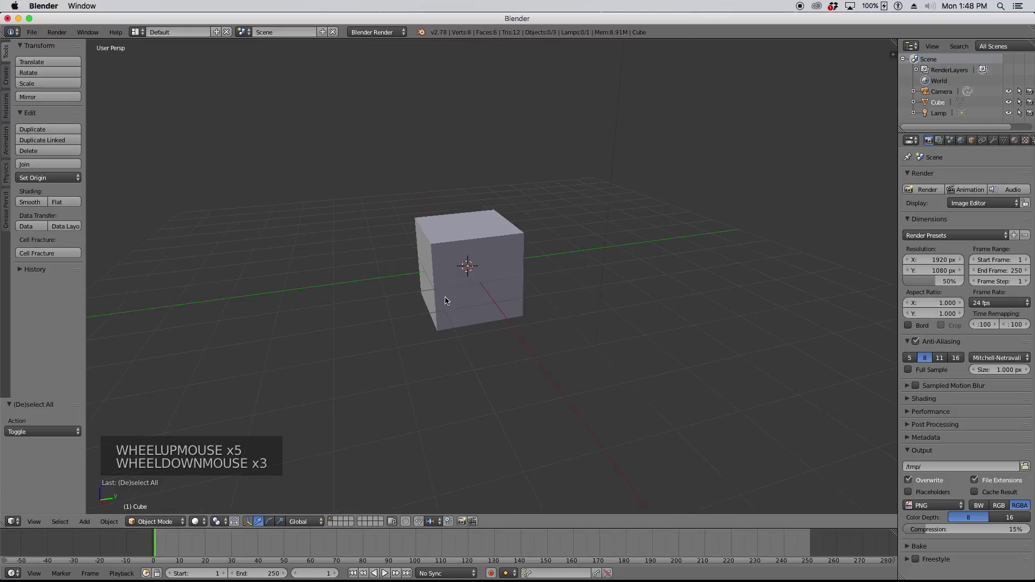
pyautogui.scroll(-1, 447, 300)
pyautogui.scroll(4, 447, 300)
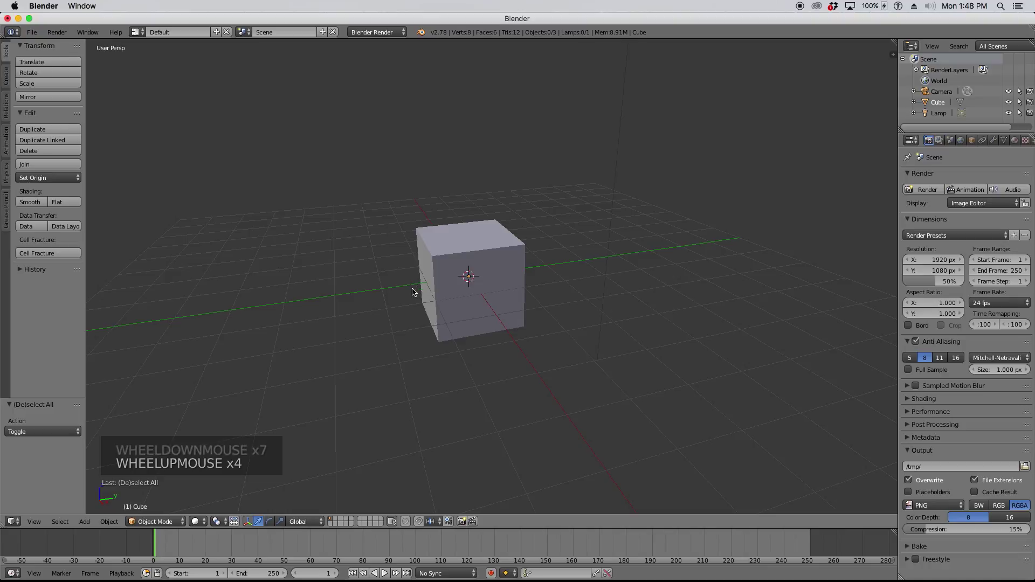
pyautogui.moveTo(400, 295)
pyautogui.keyDown('shift'); pyautogui.mouseDown(button='middle')
pyautogui.moveTo(541, 292)
pyautogui.moveTo(310, 290)
pyautogui.moveTo(511, 289)
pyautogui.moveTo(386, 286)
pyautogui.mouseUp(button='middle'); pyautogui.keyUp('shift')
pyautogui.scroll(4, 428, 292)
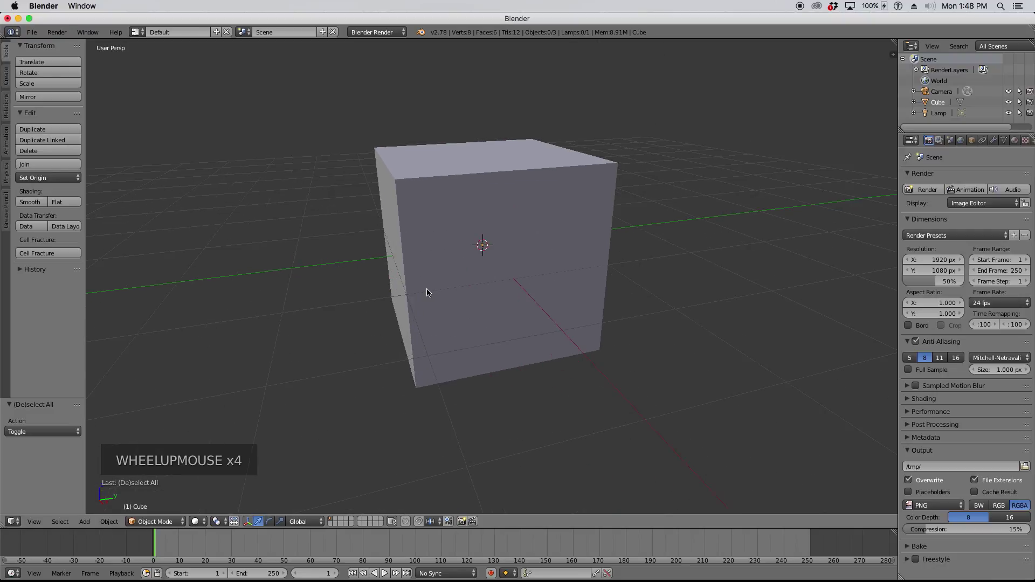
pyautogui.scroll(-2, 427, 293)
pyautogui.scroll(-6, 428, 293)
pyautogui.scroll(3, 427, 293)
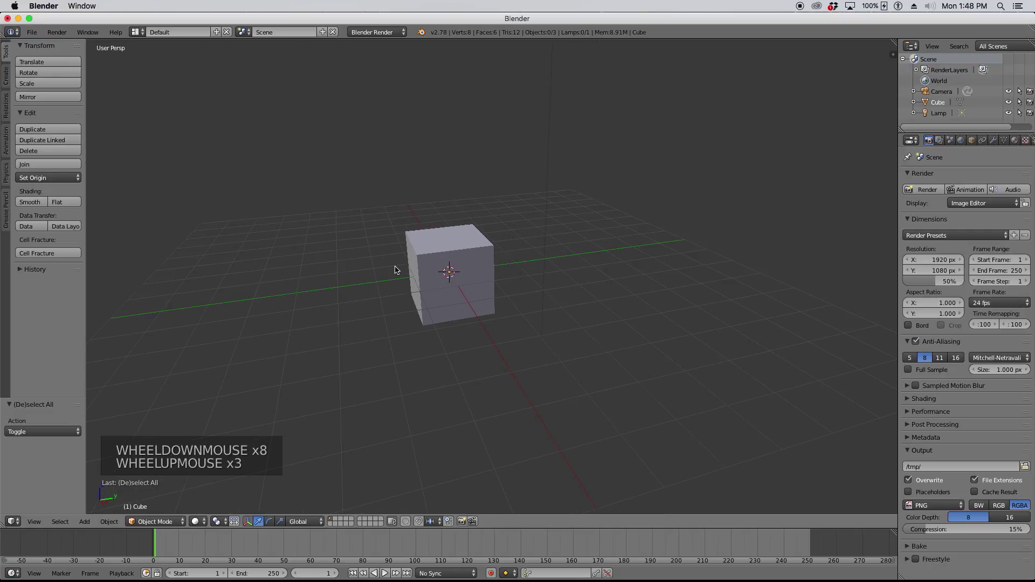
pyautogui.moveTo(366, 274); pyautogui.dragTo(347, 284, button='middle')
pyautogui.moveTo(286, 271)
pyautogui.mouseDown(button='middle')
pyautogui.moveTo(266, 275)
pyautogui.moveTo(280, 280)
pyautogui.mouseUp(button='middle')
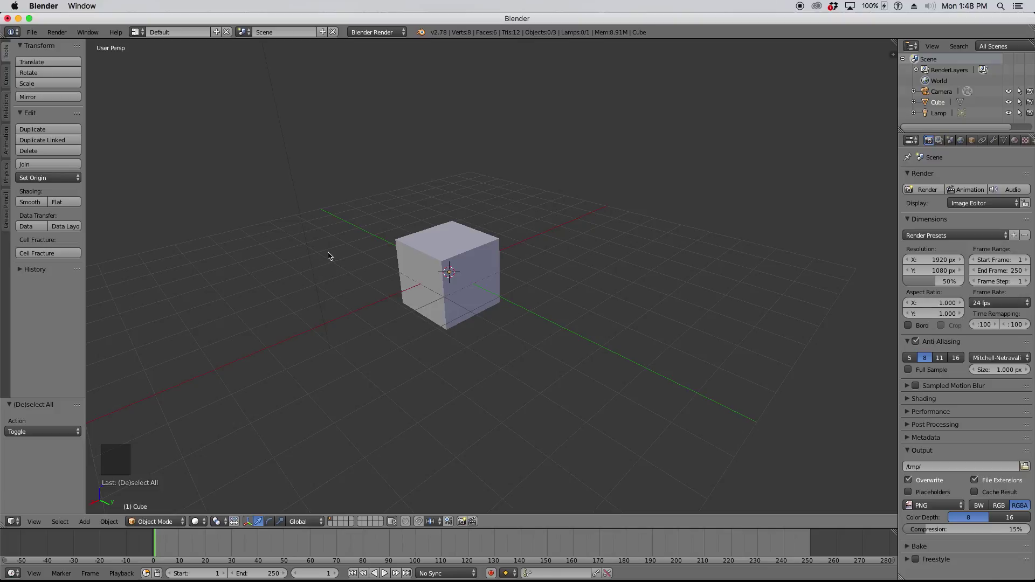
# - Select the camera in the scene and clear the selection again
pyautogui.scroll(-4, 353, 267)
pyautogui.click(226, 193)
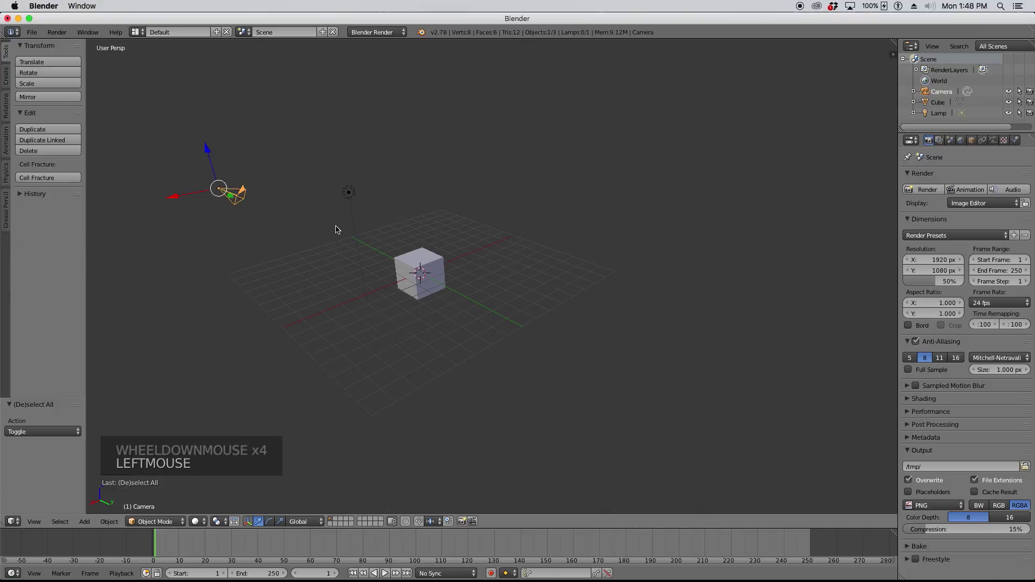
pyautogui.press('a')
pyautogui.scroll(3, 397, 257)
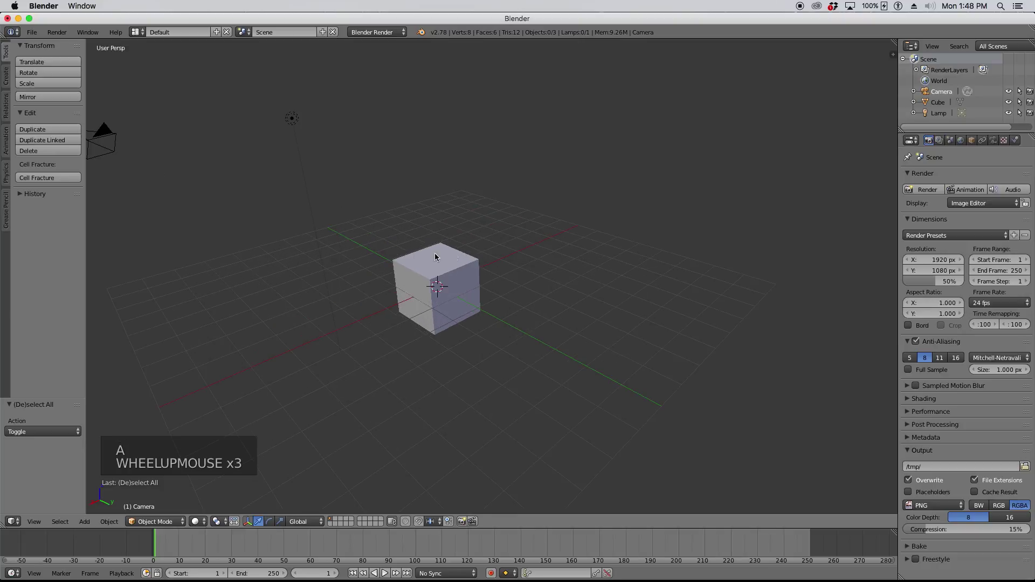
pyautogui.moveTo(527, 284)
pyautogui.mouseDown(button='middle')
pyautogui.moveTo(523, 296)
pyautogui.moveTo(497, 289)
pyautogui.moveTo(510, 279)
pyautogui.mouseUp(button='middle')
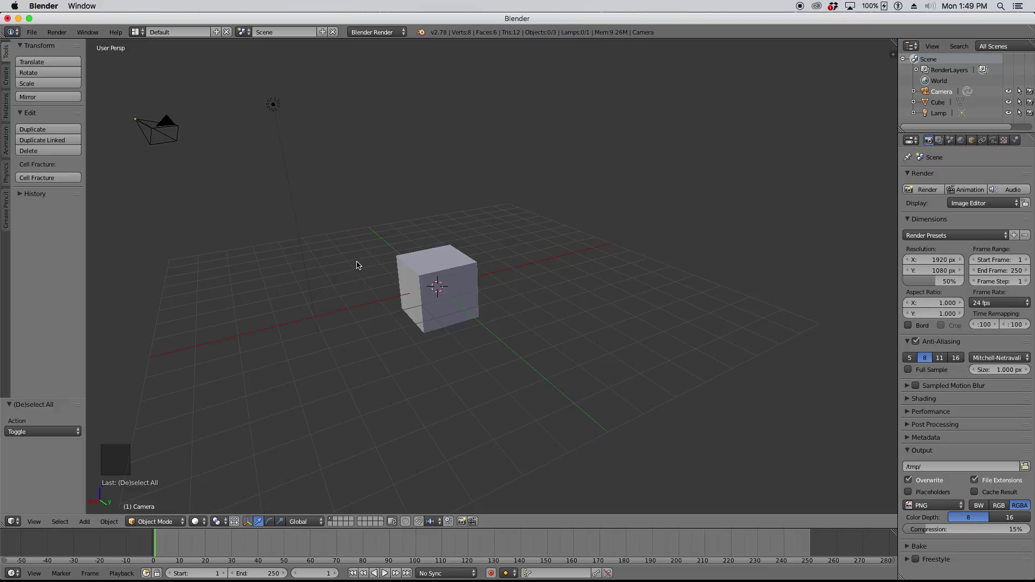
# - Review the Interface section of the user preferences, save the user settings and close the preferences
pyautogui.click(32, 32)
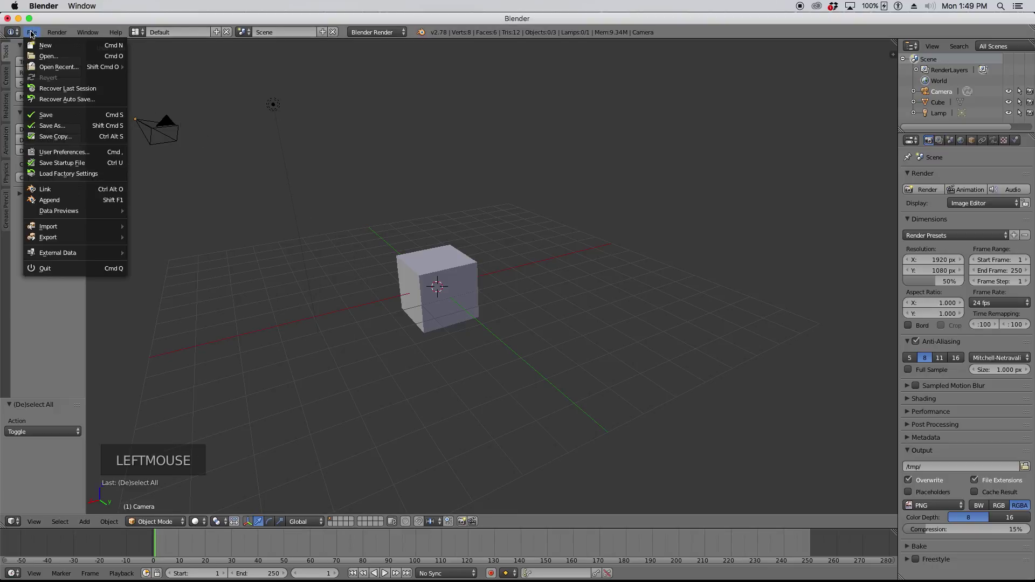
pyautogui.click(81, 152)
pyautogui.moveTo(135, 18); pyautogui.dragTo(370, 58)
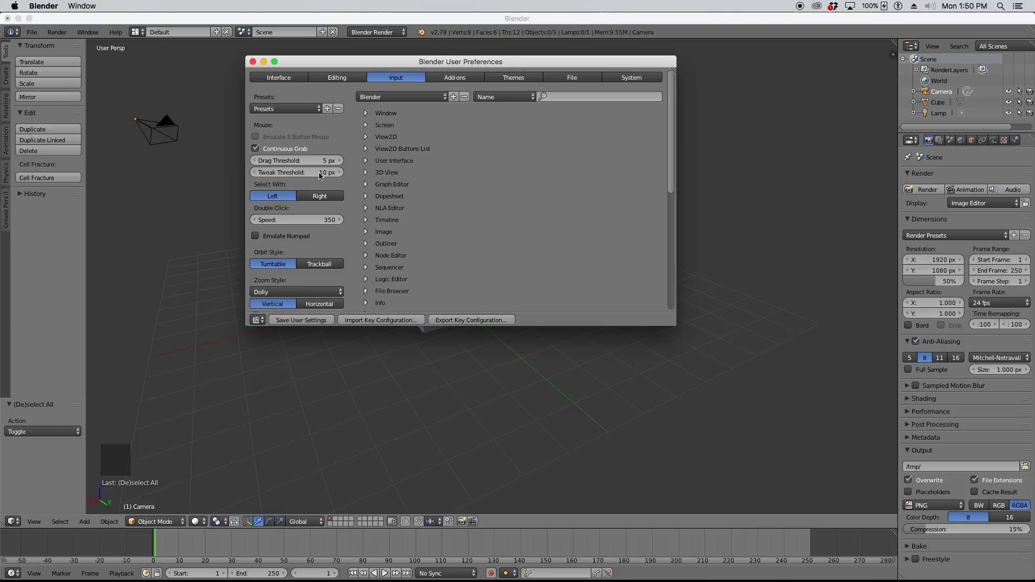
pyautogui.click(283, 77)
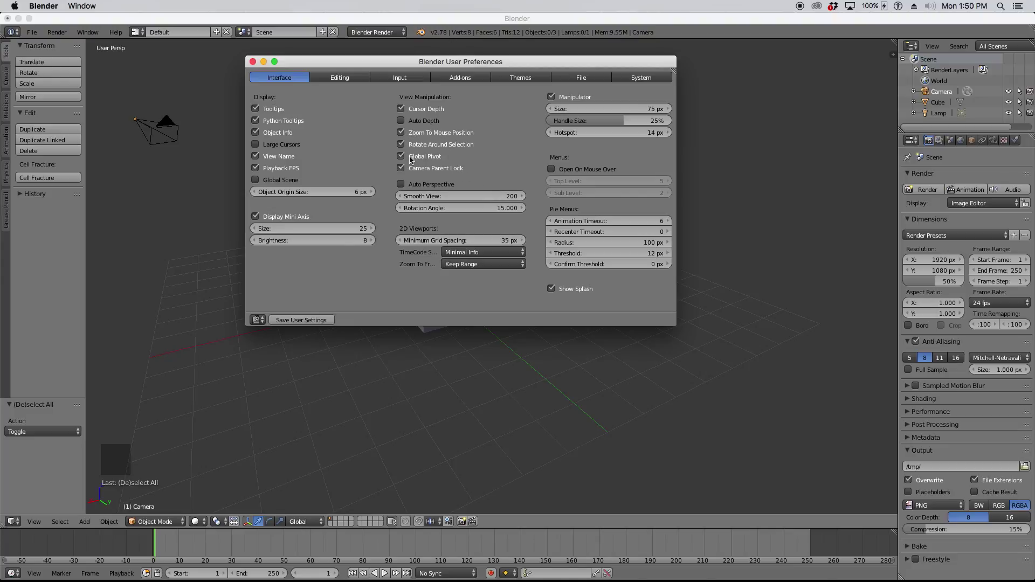
pyautogui.click(312, 320)
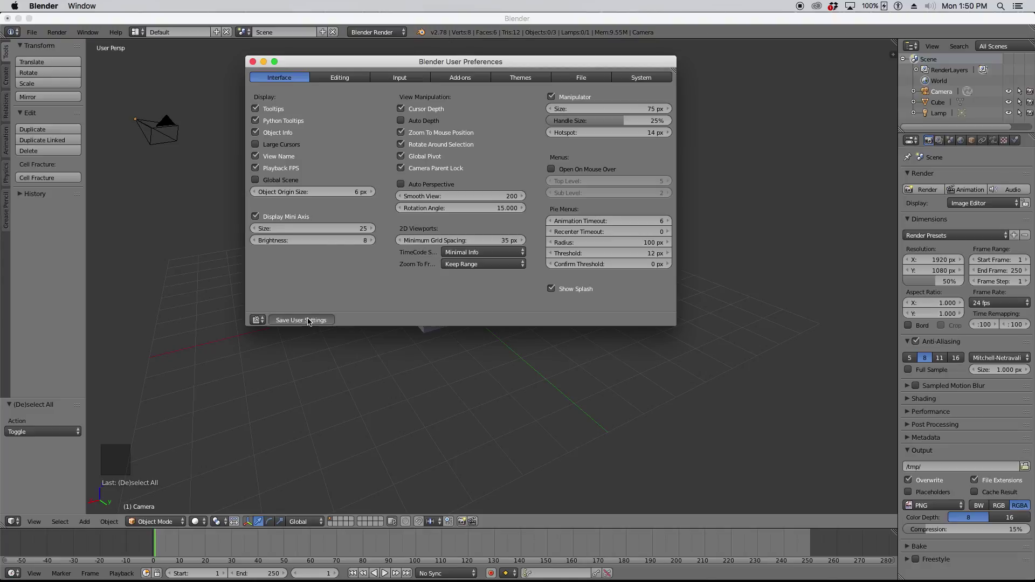
pyautogui.click(251, 61)
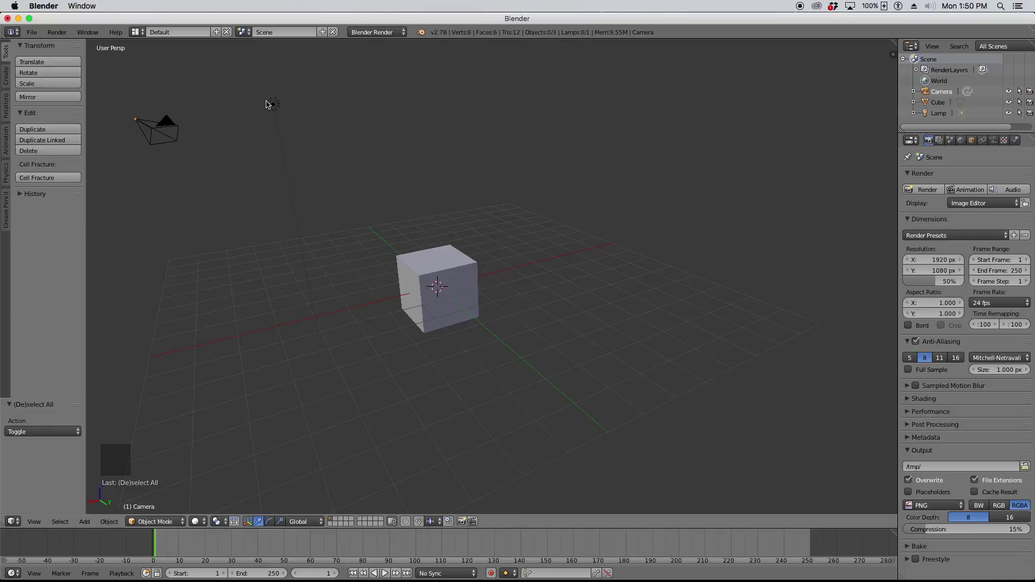
# - Examine the lamp, the camera and the cube up close in turn by zooming toward each object
pyautogui.scroll(5, 272, 105)
pyautogui.scroll(6, 344, 139)
pyautogui.scroll(-9, 363, 153)
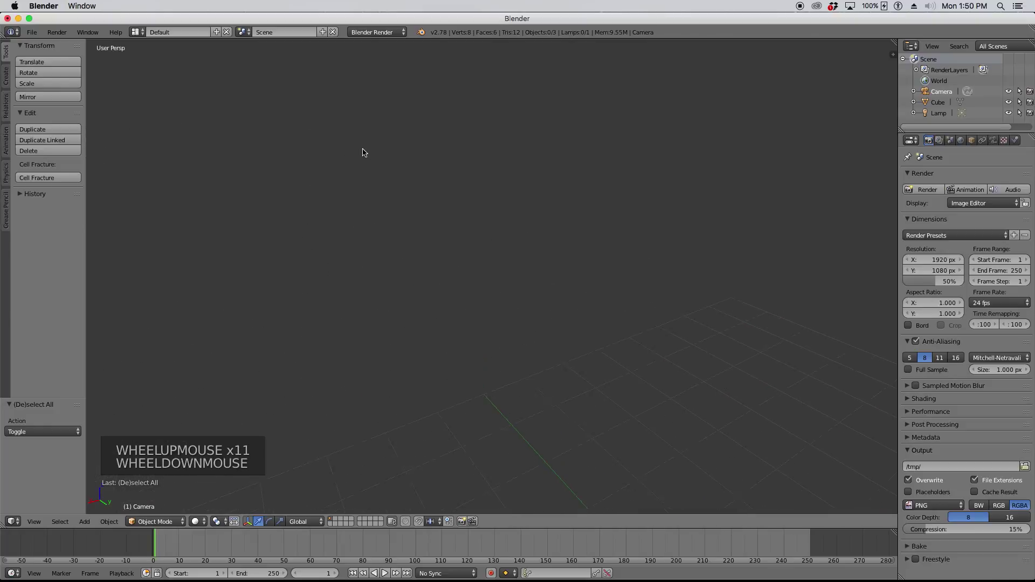
pyautogui.scroll(5, 372, 157)
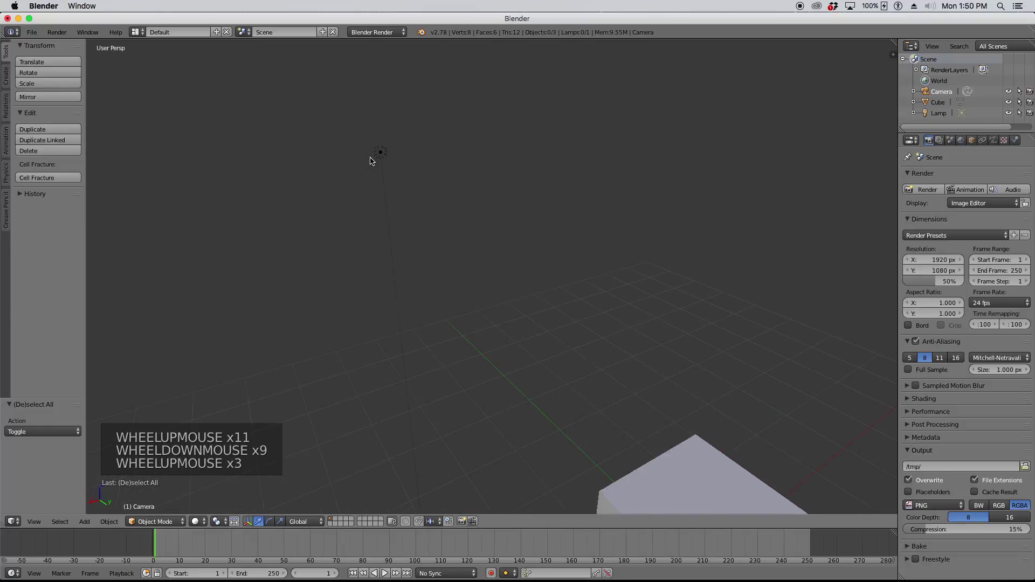
pyautogui.scroll(-1, 384, 154)
pyautogui.scroll(-7, 384, 155)
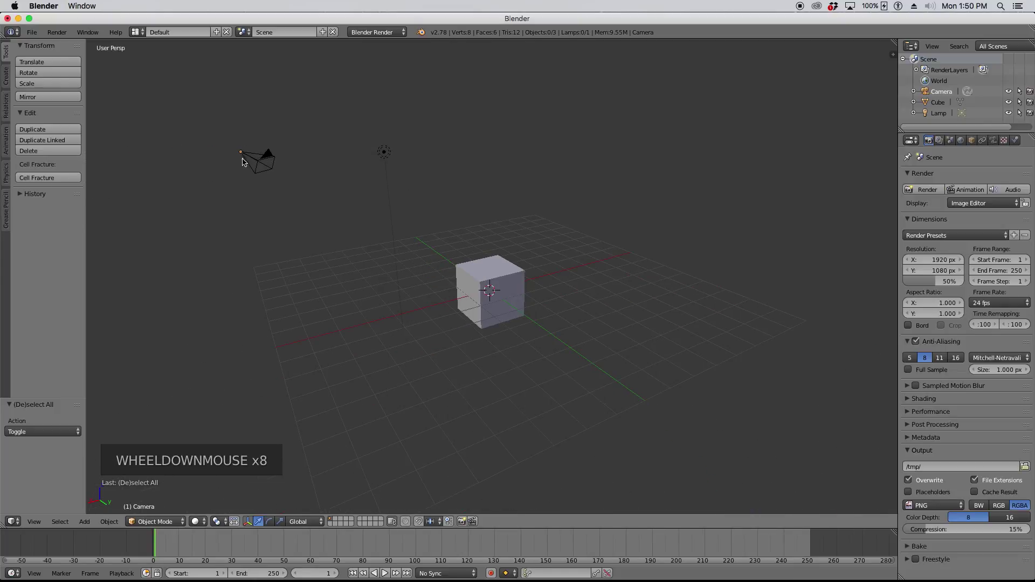
pyautogui.scroll(5, 249, 158)
pyautogui.scroll(8, 250, 158)
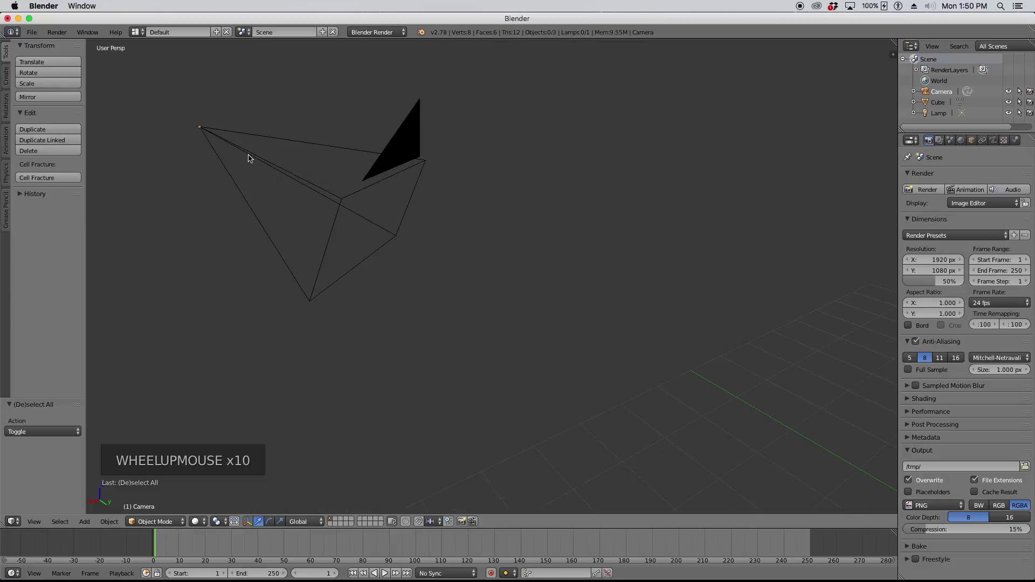
pyautogui.scroll(-13, 250, 158)
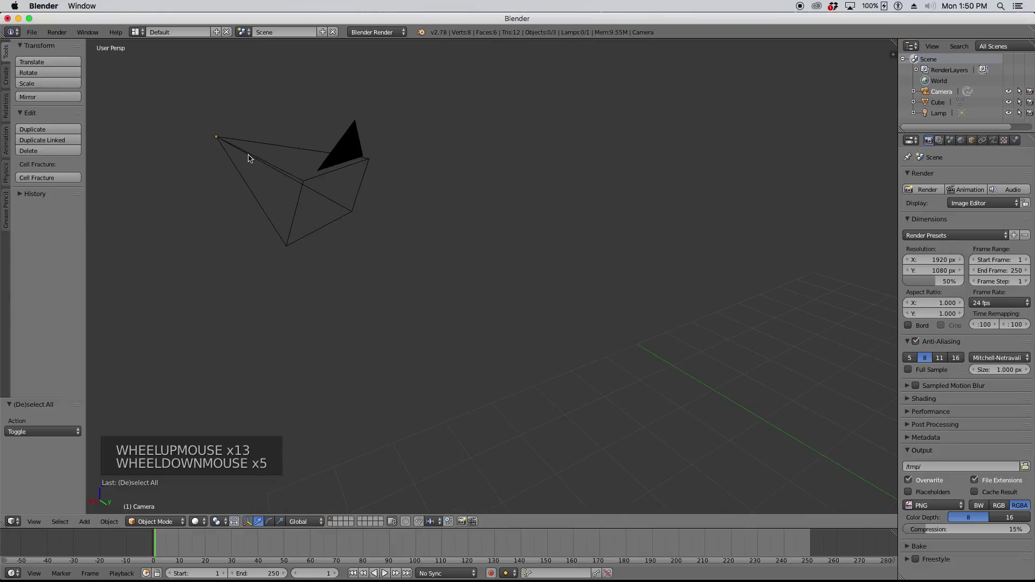
pyautogui.scroll(-1, 323, 194)
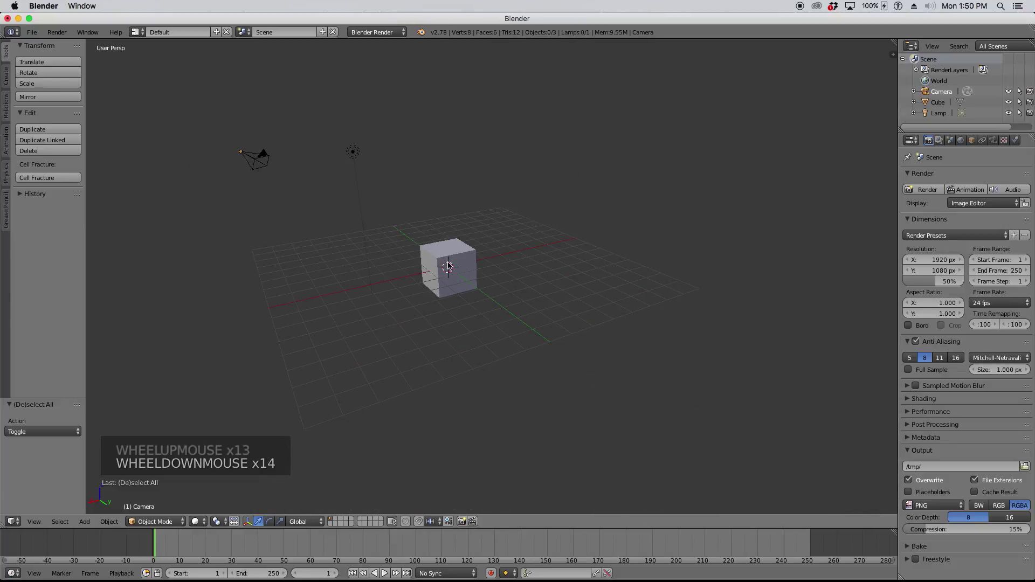
pyautogui.scroll(5, 450, 266)
pyautogui.scroll(4, 450, 267)
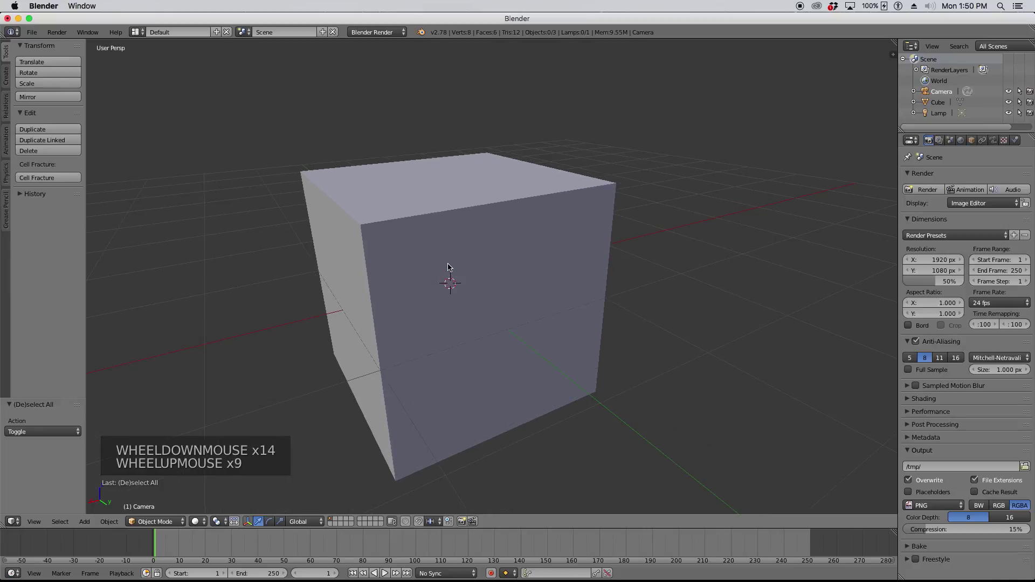
pyautogui.scroll(-8, 448, 267)
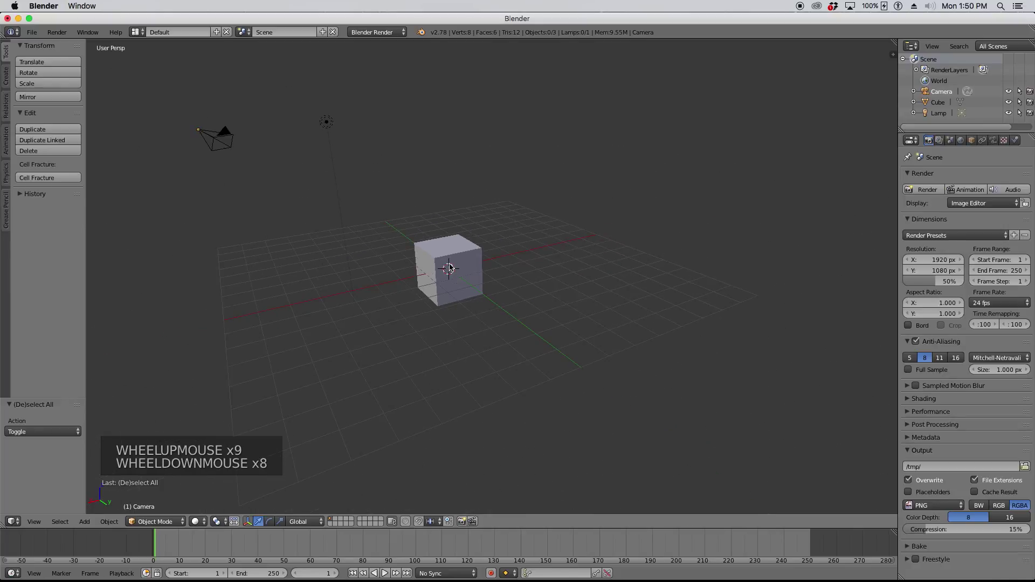
pyautogui.scroll(-1, 449, 267)
pyautogui.scroll(2, 451, 268)
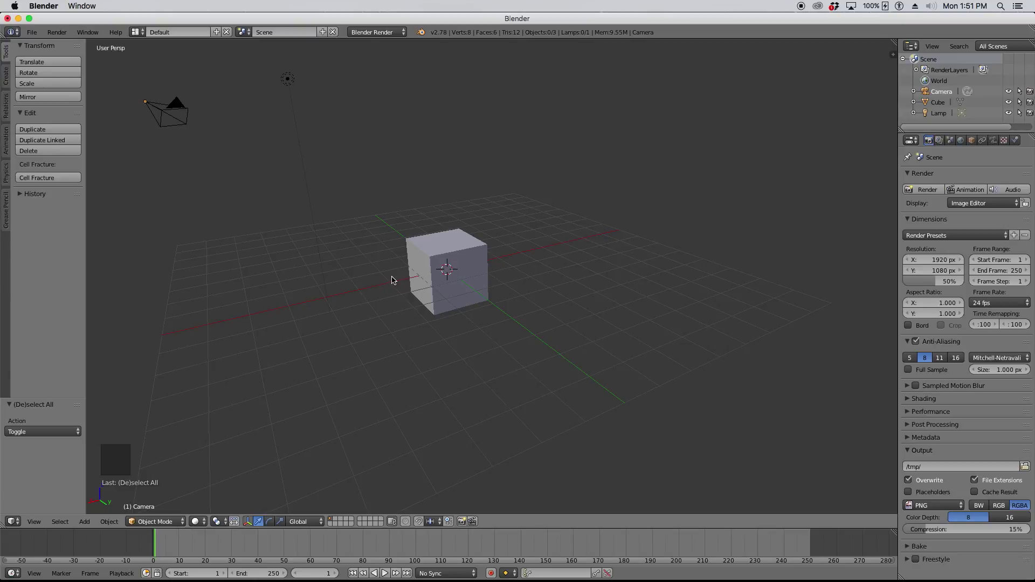
# - Switch the 3D view from perspective to orthographic projection
pyautogui.keyDown('shift'); pyautogui.moveTo(358, 280); pyautogui.dragTo(385, 266, button='middle'); pyautogui.keyUp('shift')
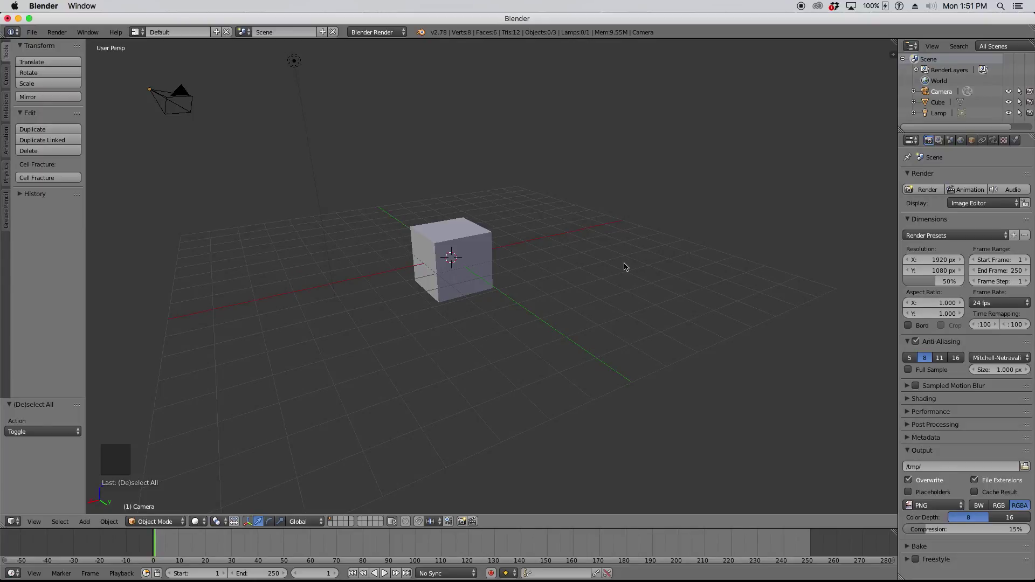
pyautogui.scroll(-2, 461, 310)
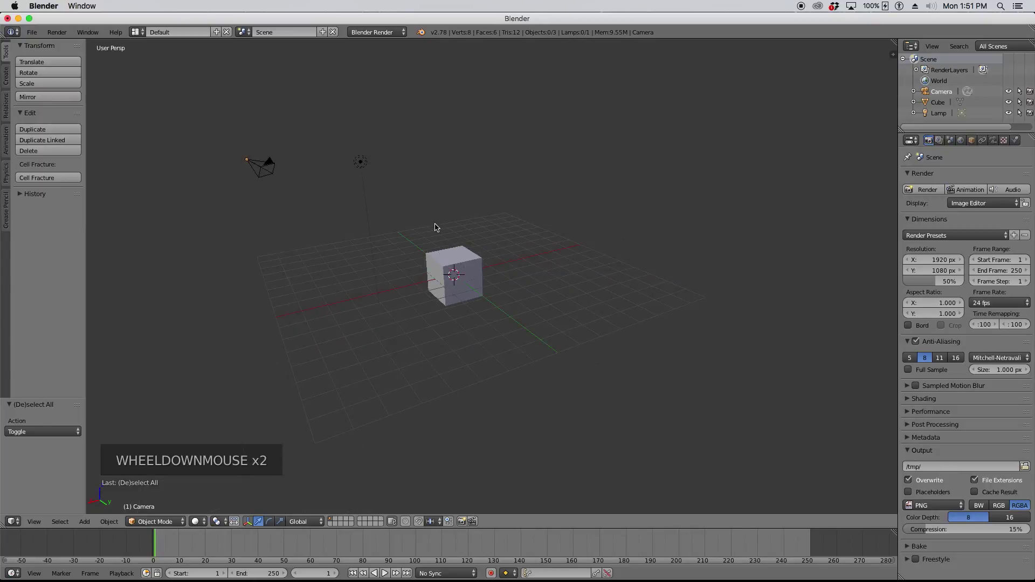
pyautogui.scroll(2, 436, 229)
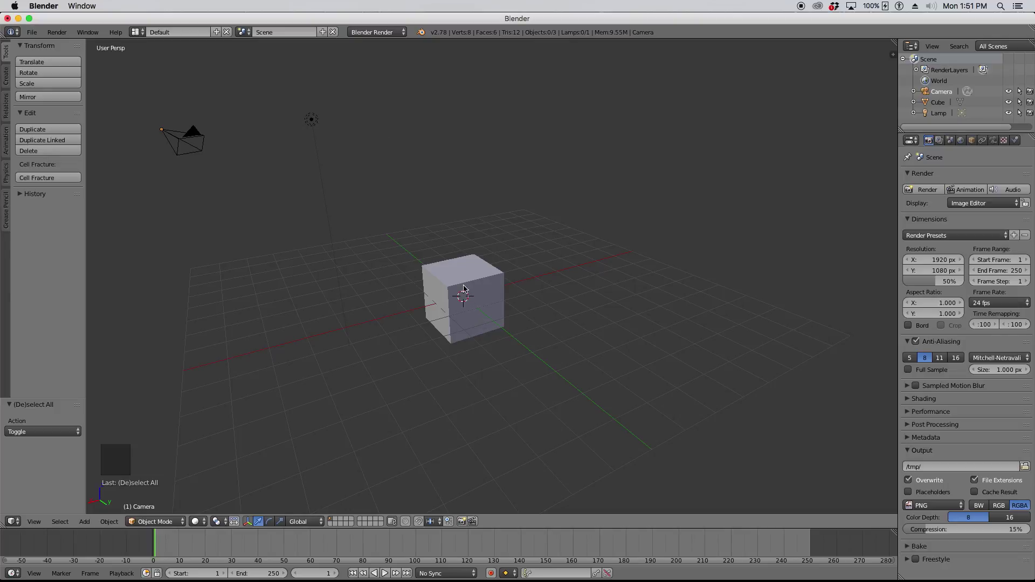
pyautogui.scroll(-1, 474, 229)
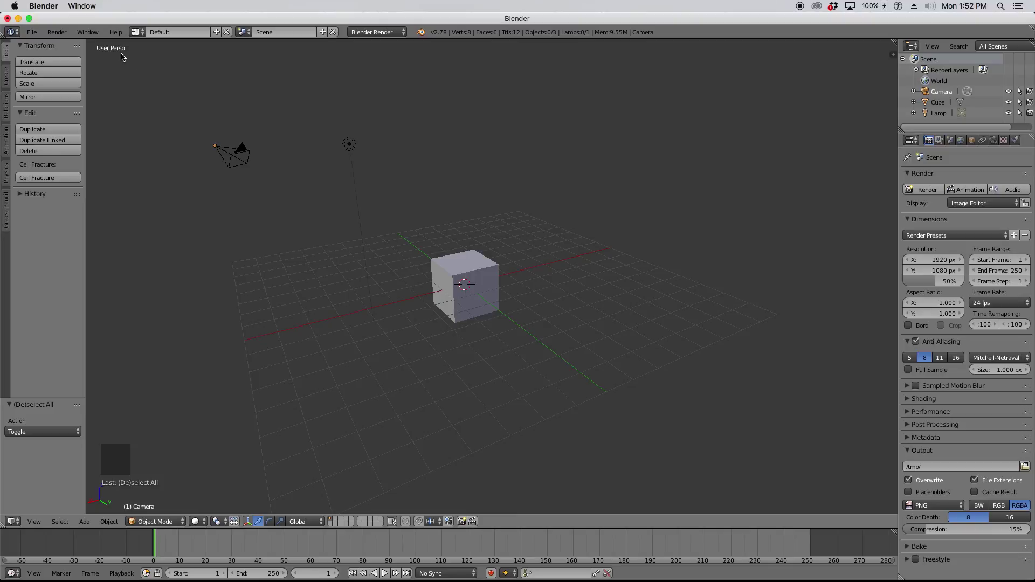
pyautogui.press('KP_5')
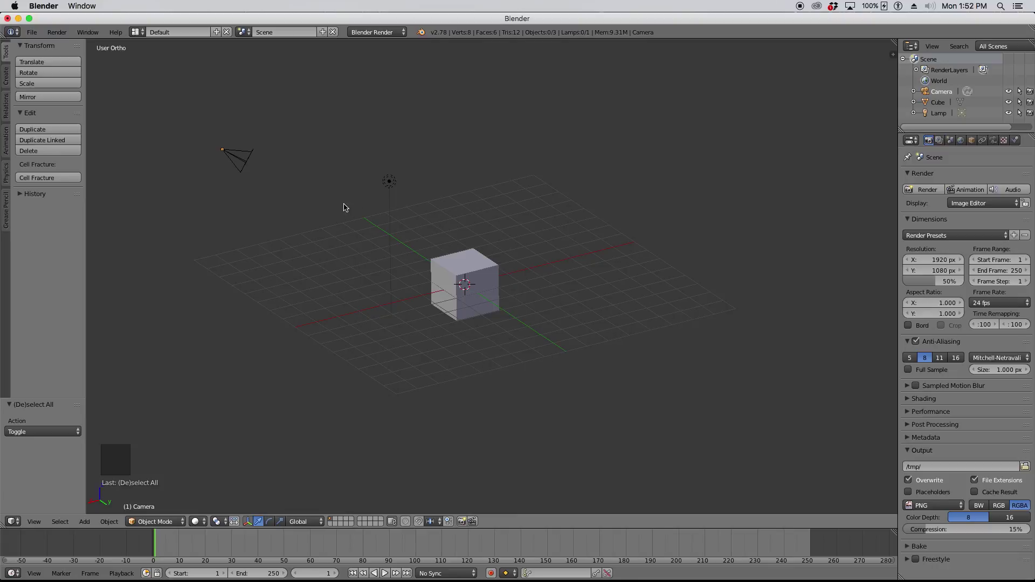
pyautogui.scroll(4, 437, 242)
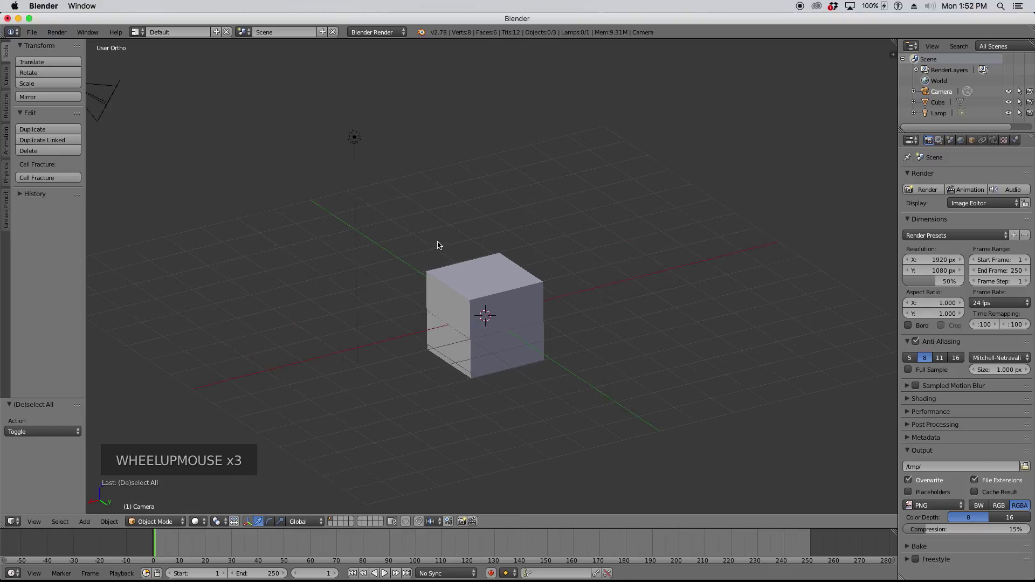
# - Examine how close the orthographic view can zoom in on the cube, and return to an overview of the scene
pyautogui.scroll(-3, 415, 213)
pyautogui.scroll(3, 471, 271)
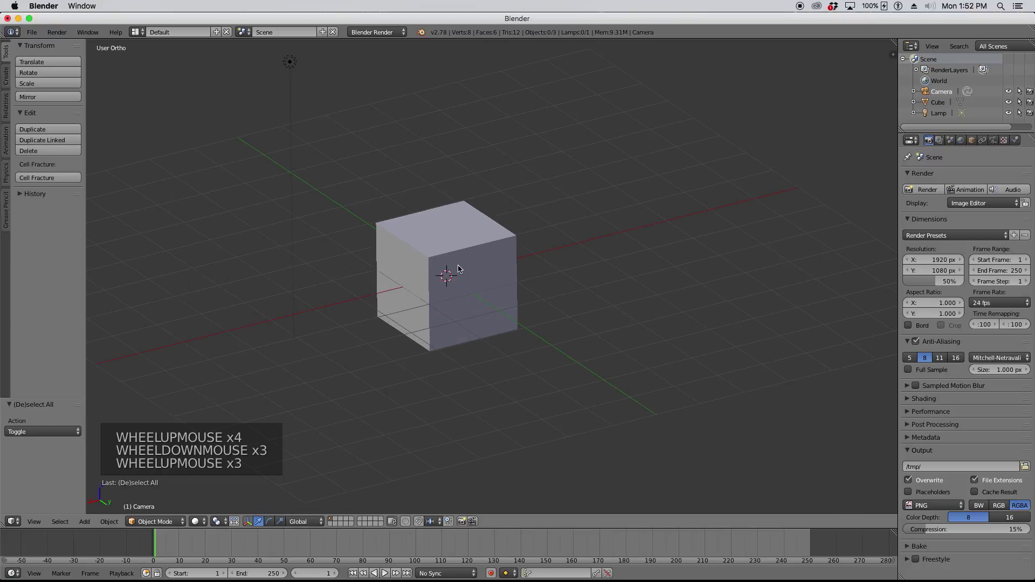
pyautogui.scroll(-3, 460, 270)
pyautogui.scroll(-2, 460, 269)
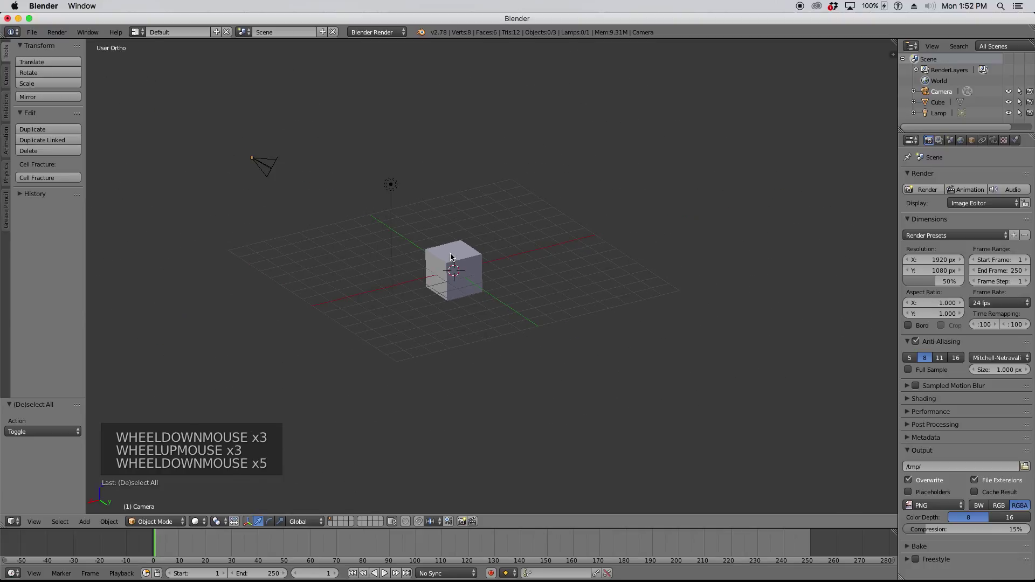
pyautogui.scroll(4, 452, 256)
pyautogui.scroll(14, 453, 263)
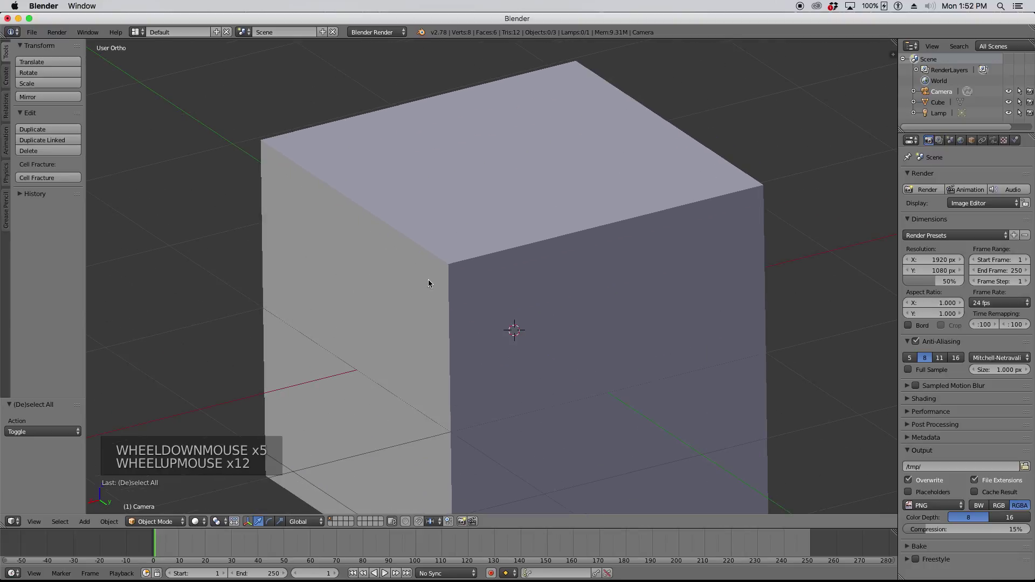
pyautogui.scroll(19, 428, 274)
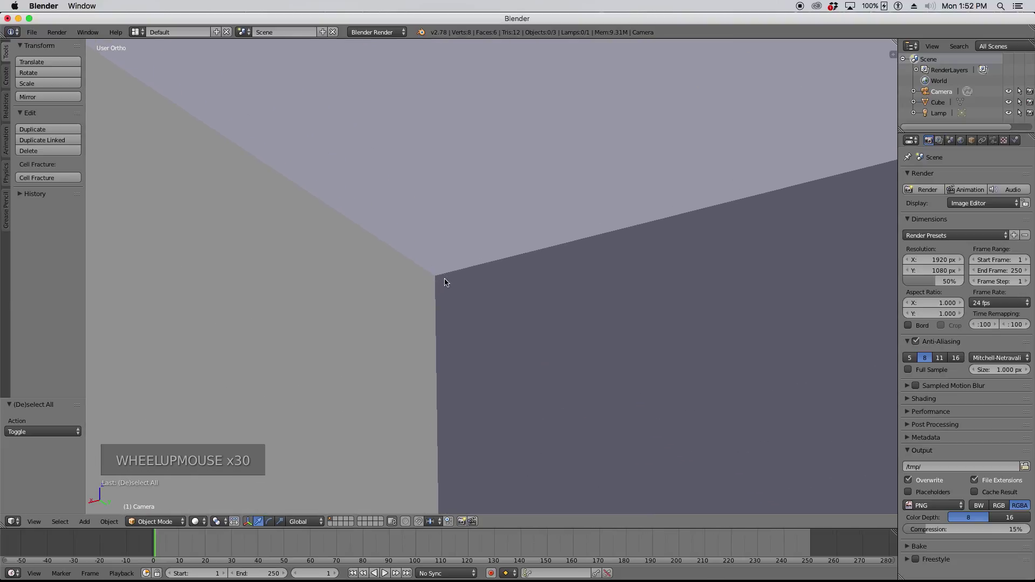
pyautogui.scroll(20, 443, 283)
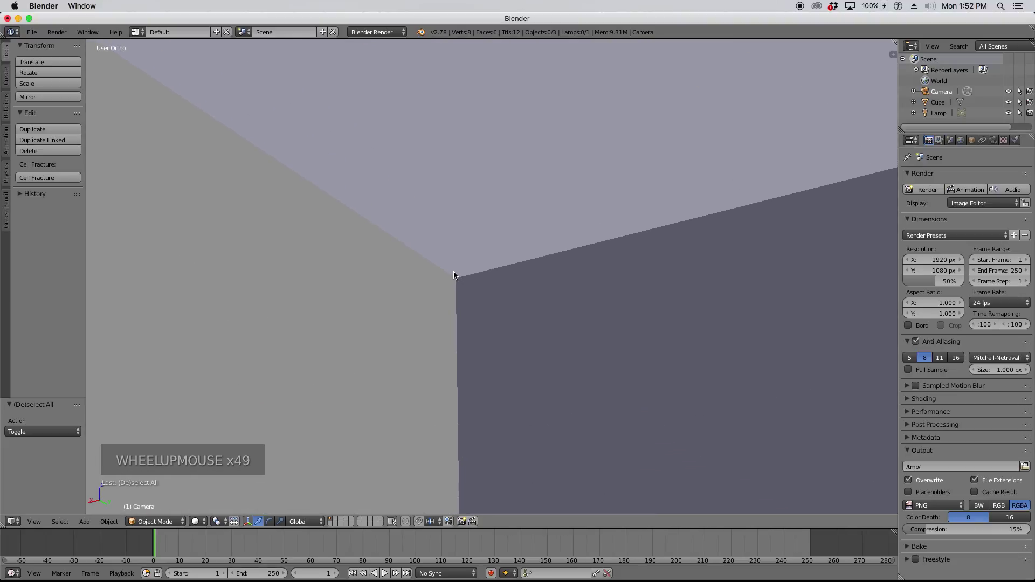
pyautogui.scroll(4, 456, 291)
pyautogui.scroll(-19, 452, 288)
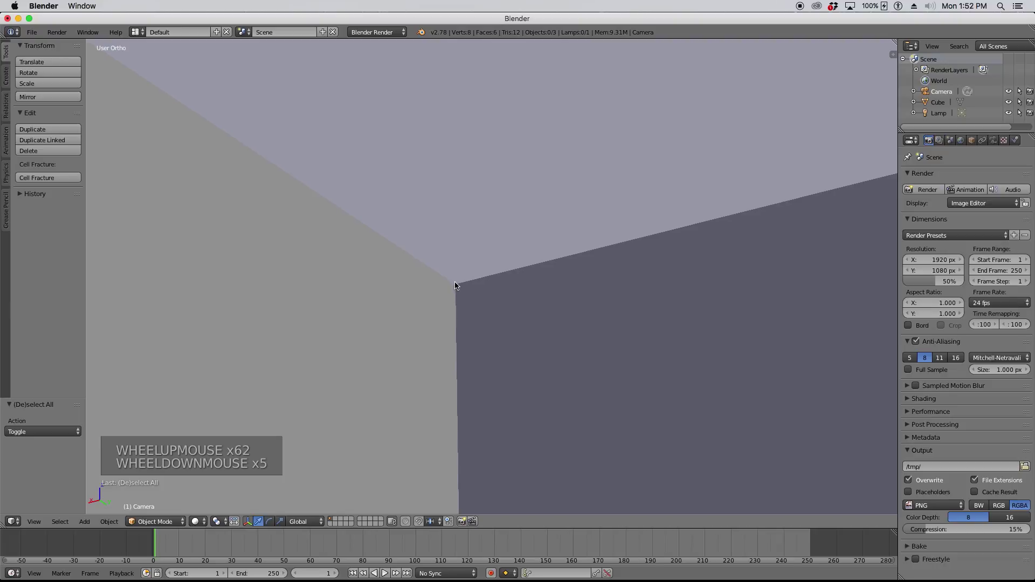
pyautogui.scroll(-20, 446, 286)
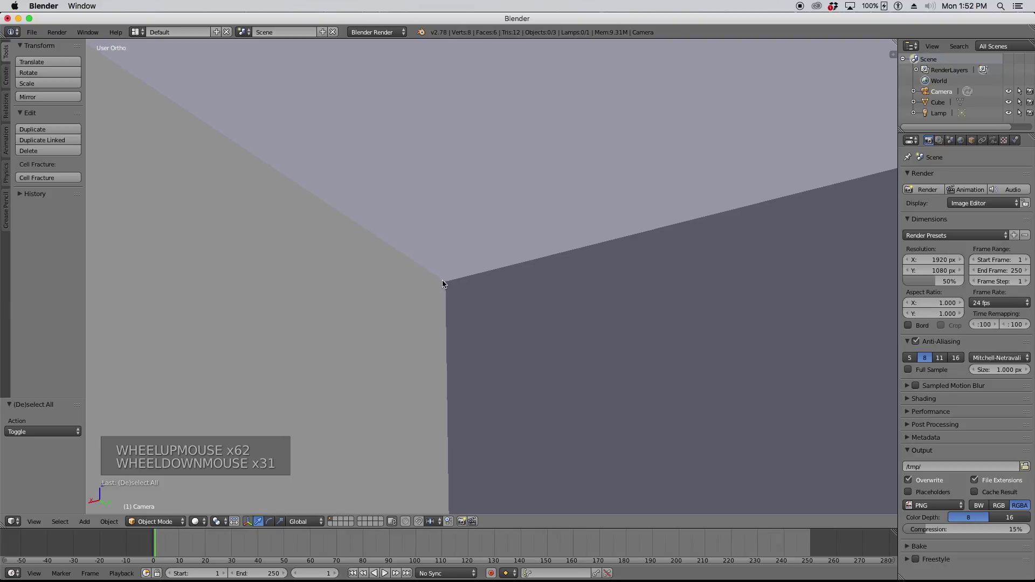
pyautogui.scroll(-9, 441, 285)
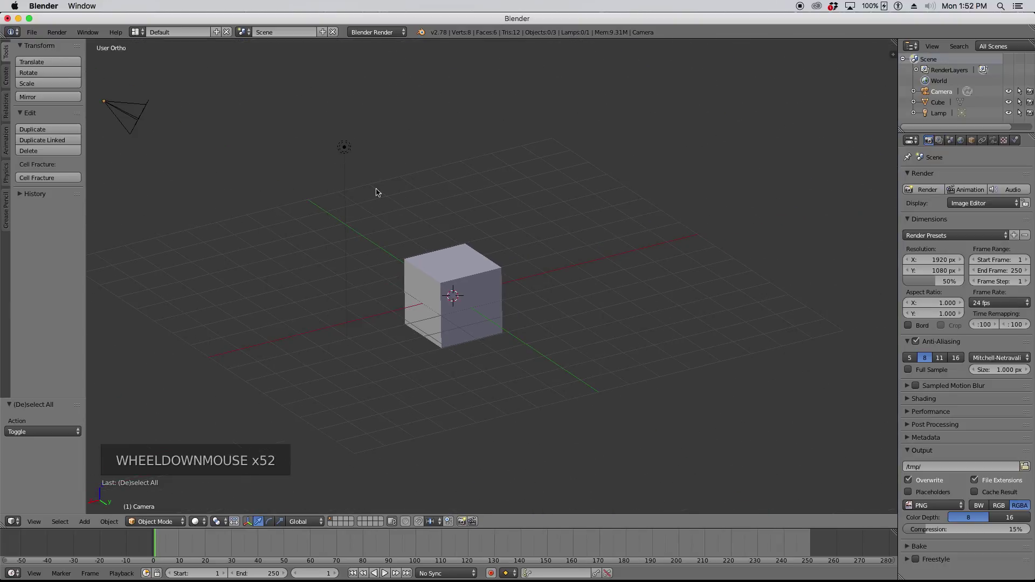
# - Examine the lamp up close in the orthographic view and return to an overview of the whole scene
pyautogui.scroll(5, 343, 147)
pyautogui.scroll(19, 345, 153)
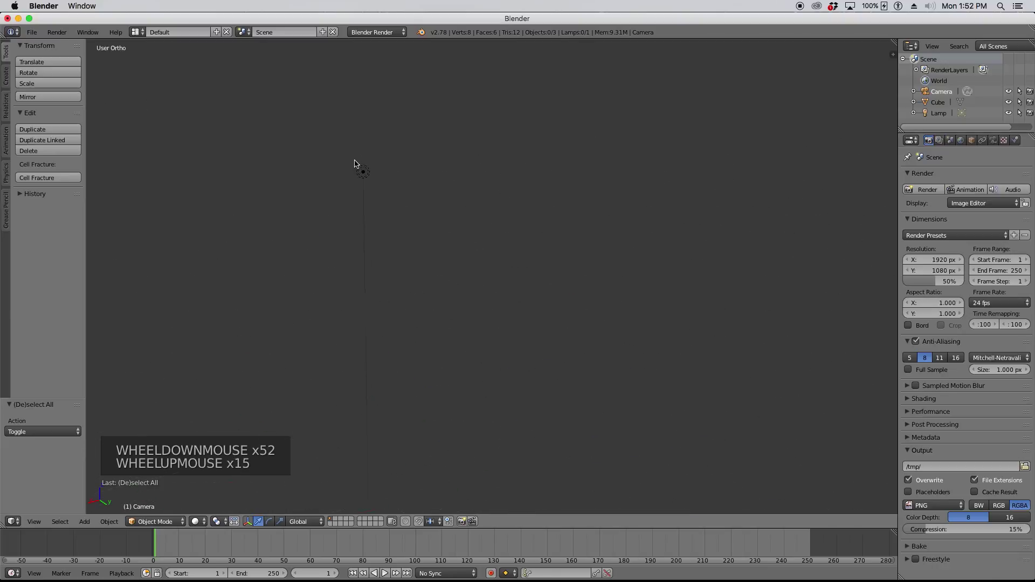
pyautogui.scroll(19, 367, 192)
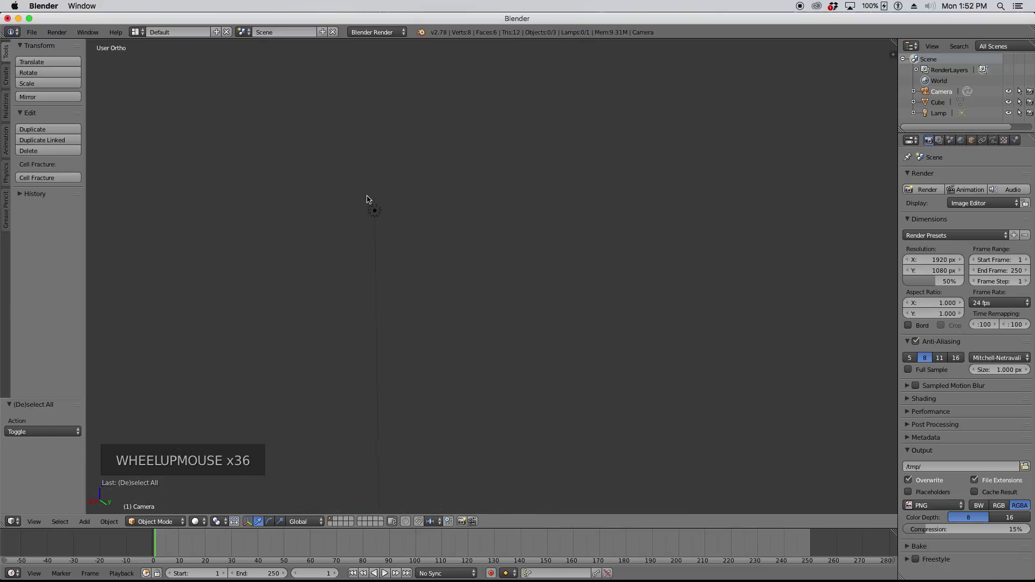
pyautogui.scroll(17, 376, 216)
pyautogui.scroll(-20, 400, 235)
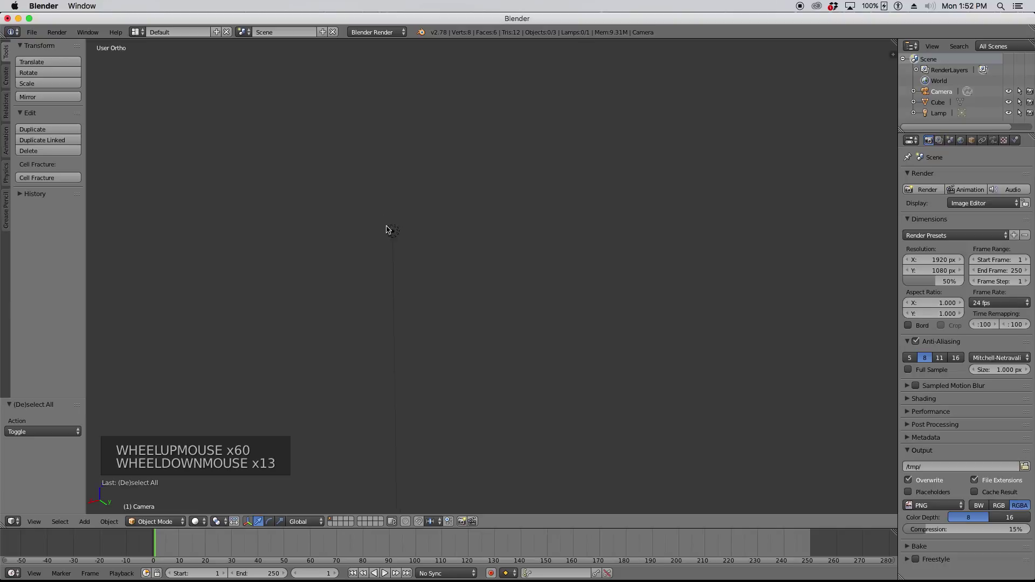
pyautogui.scroll(-20, 349, 213)
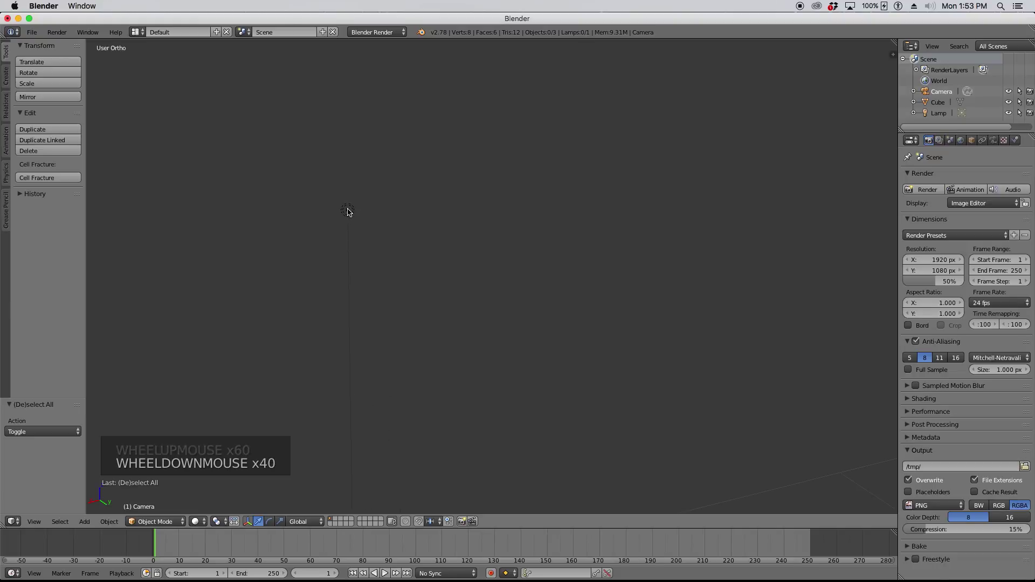
pyautogui.scroll(-4, 350, 210)
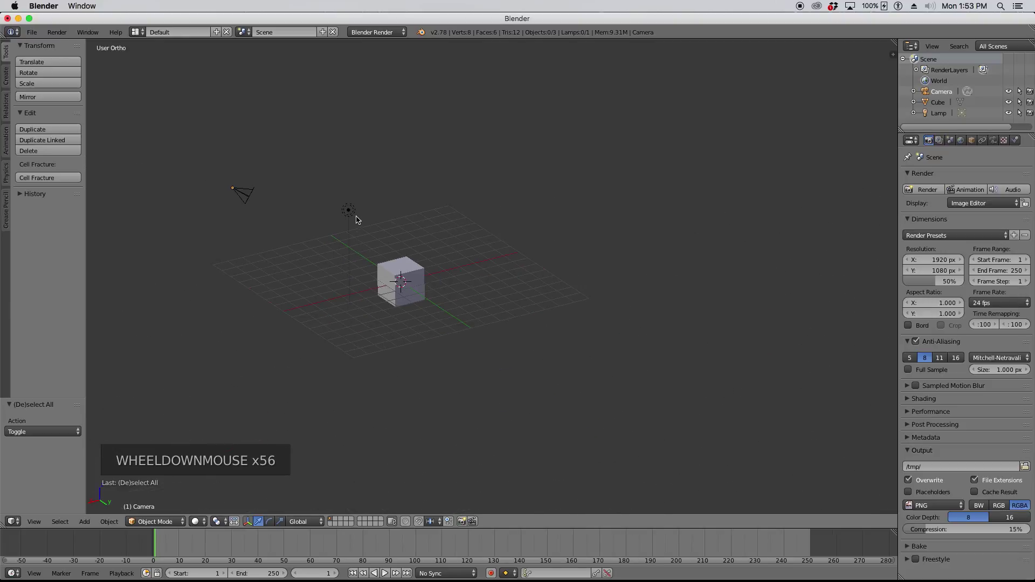
pyautogui.scroll(3, 333, 201)
pyautogui.scroll(-1, 482, 259)
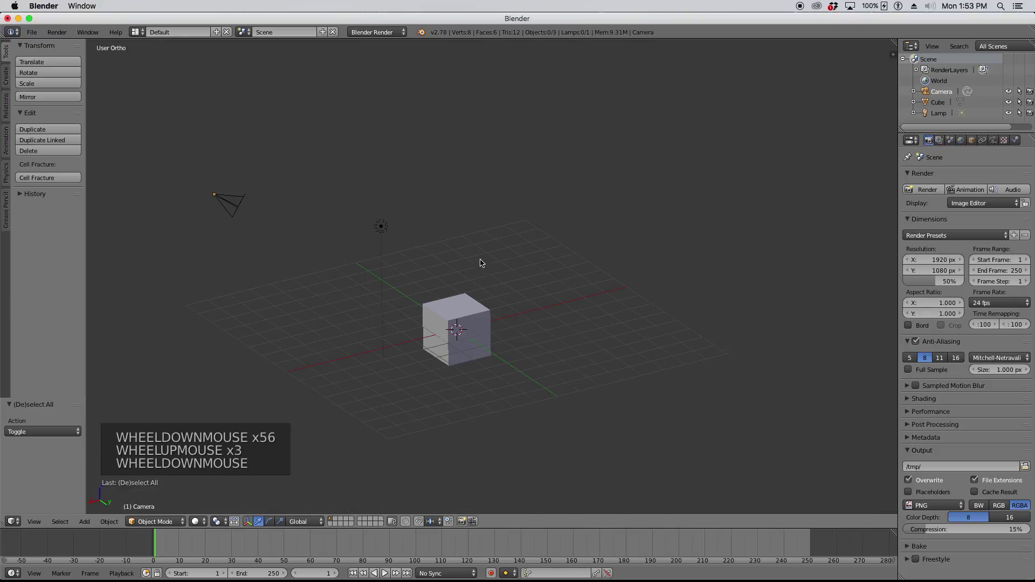
pyautogui.scroll(2, 409, 225)
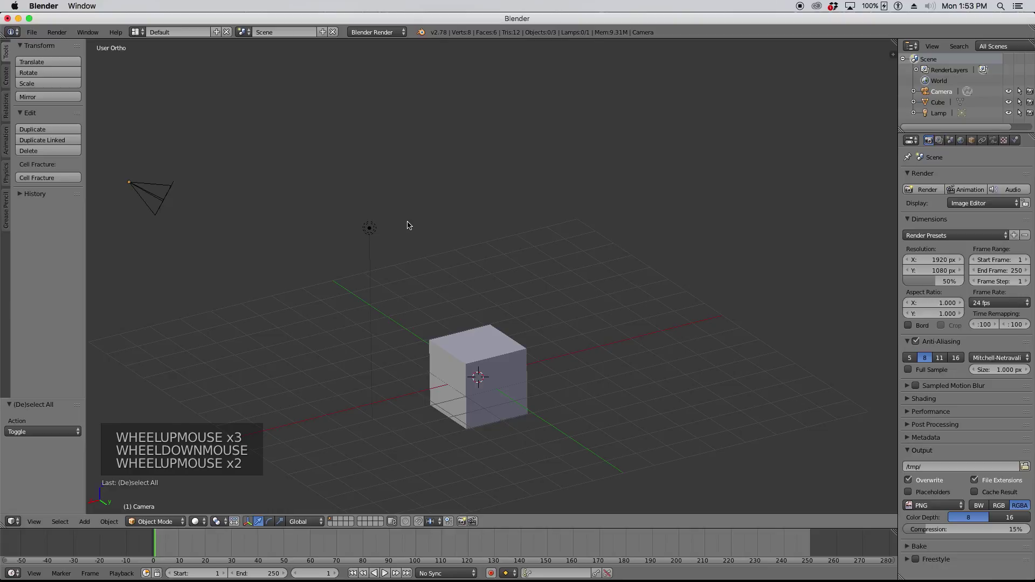
pyautogui.scroll(-1, 409, 225)
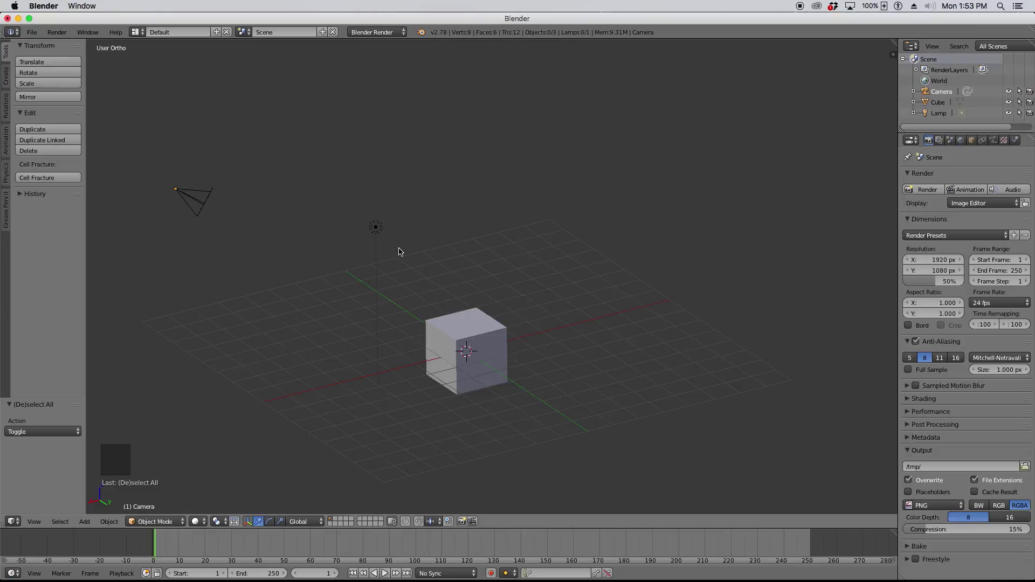
pyautogui.scroll(-1, 467, 268)
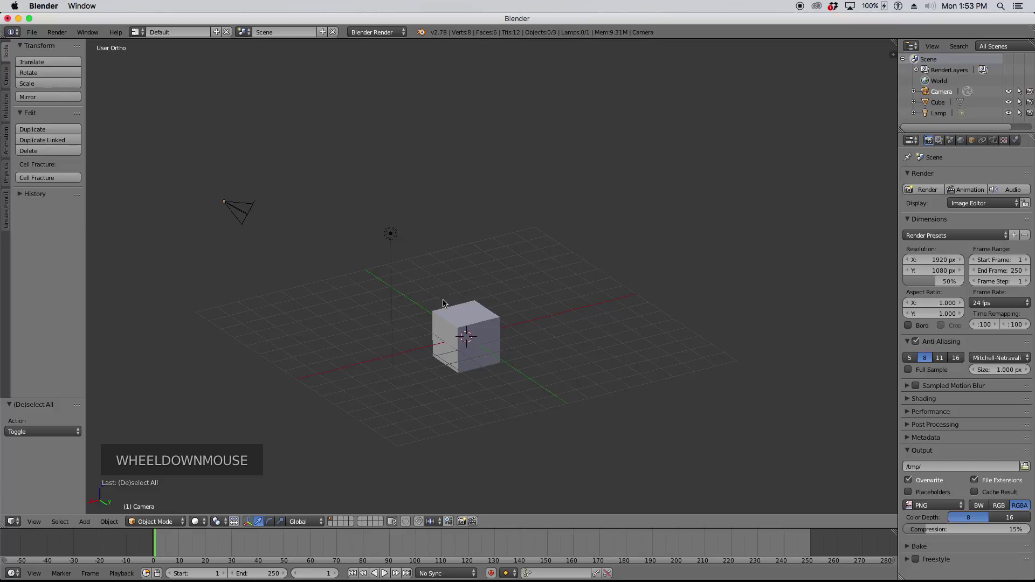
pyautogui.scroll(1, 443, 304)
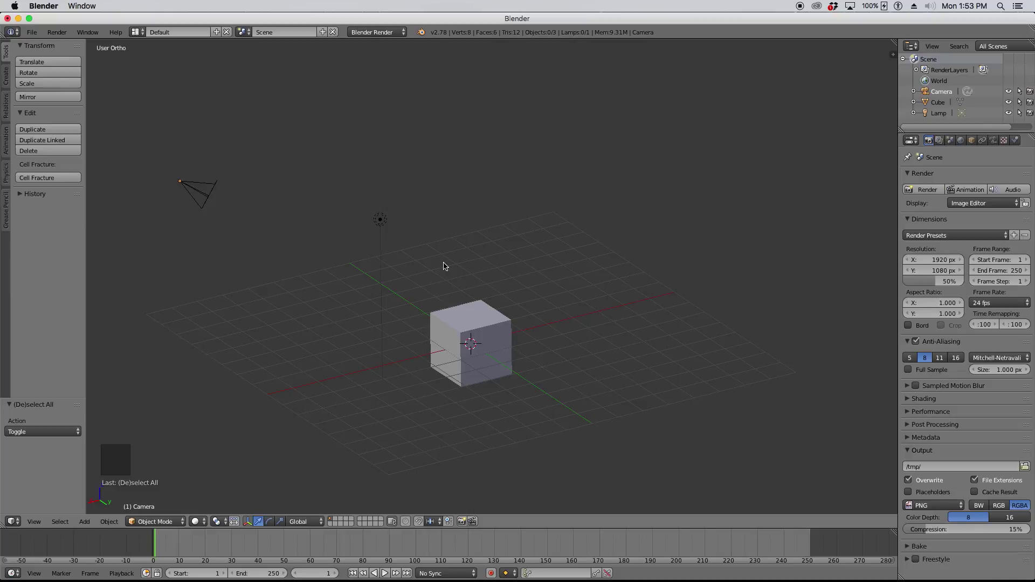
# - Look at the scene in the front, right and top orthographic views, going through the three views twice
pyautogui.press('KP_1')
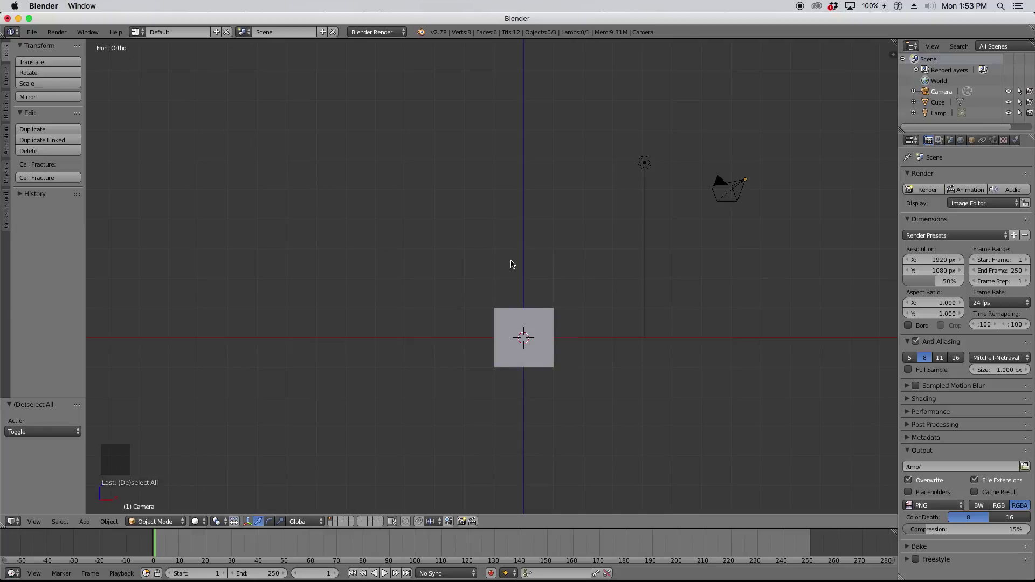
pyautogui.press('KP_3')
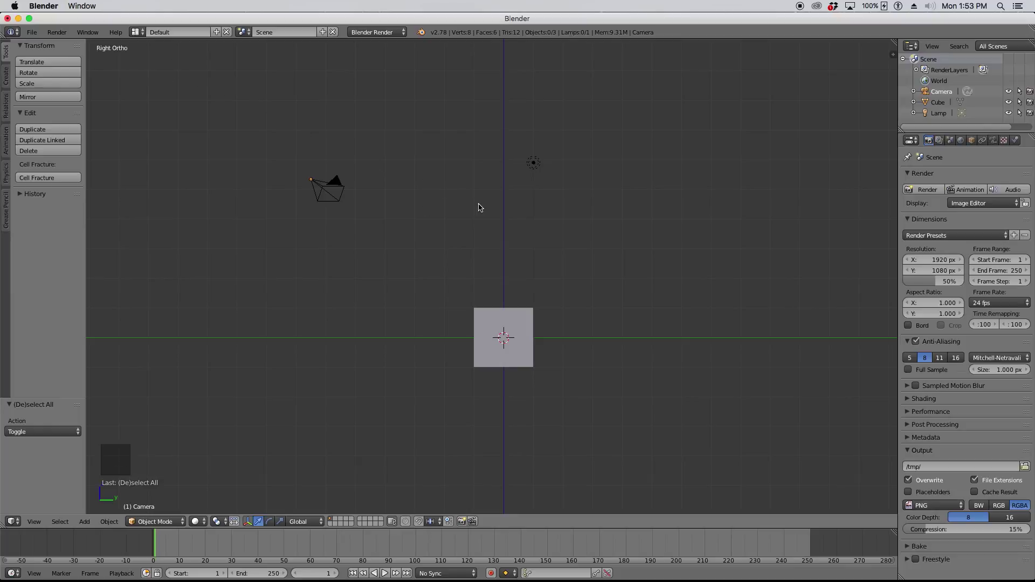
pyautogui.press('KP_7')
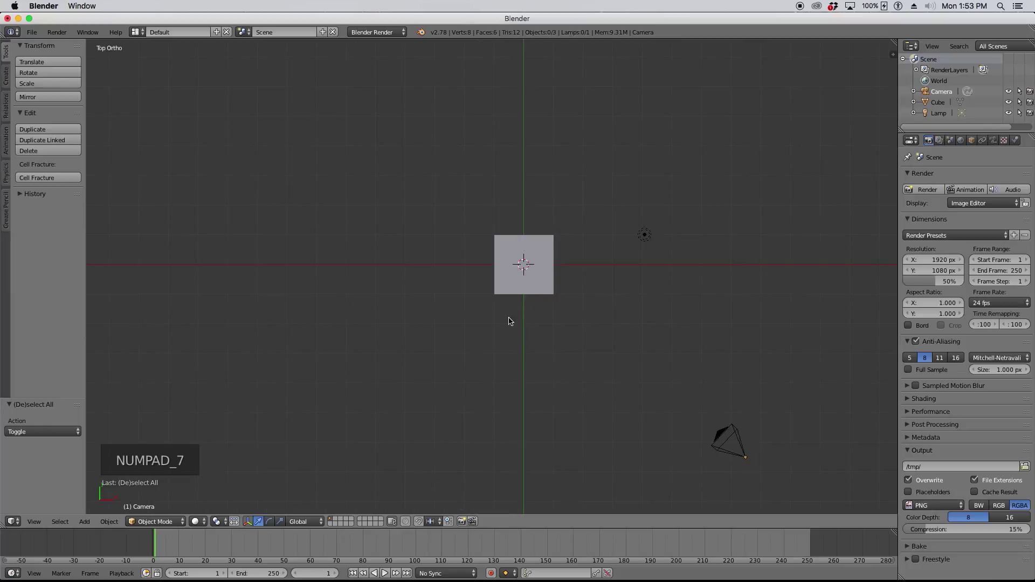
pyautogui.scroll(-2, 510, 320)
pyautogui.scroll(3, 527, 256)
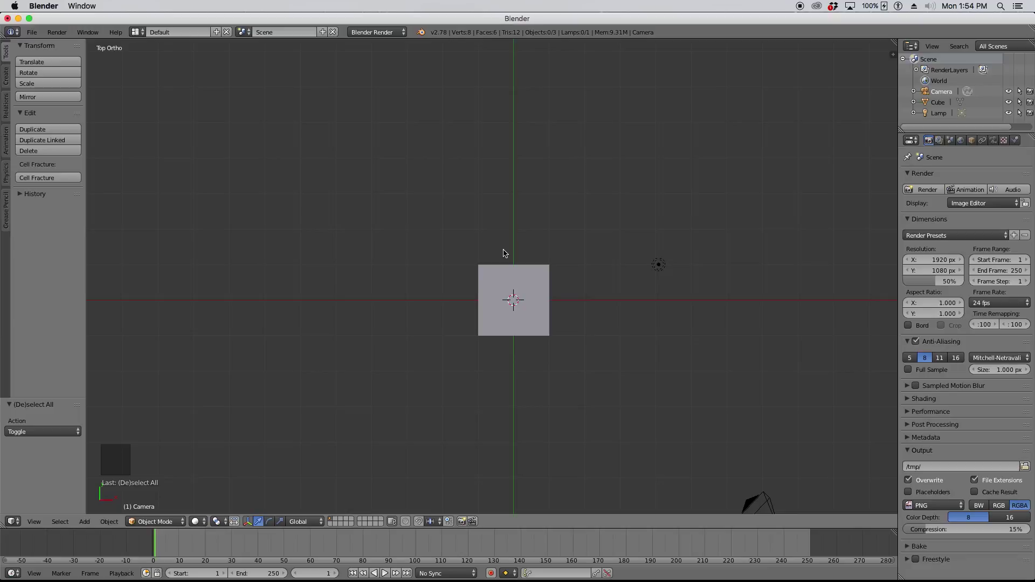
pyautogui.press('KP_1')
pyautogui.press('KP_3')
pyautogui.press('KP_7')
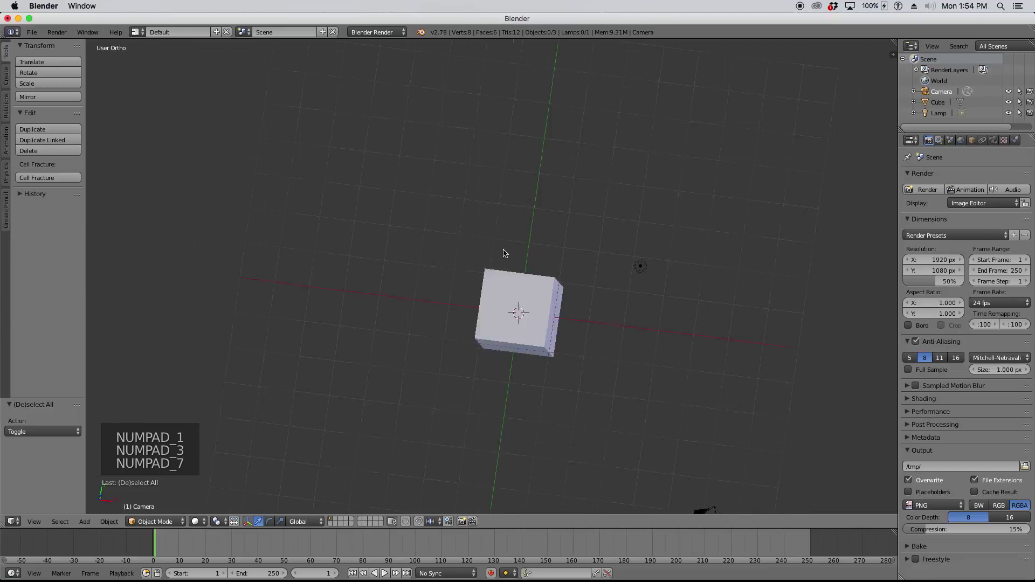
# - View the scene from the front, and look at it from the opposite back, left and bottom sides
pyautogui.press('KP_1')
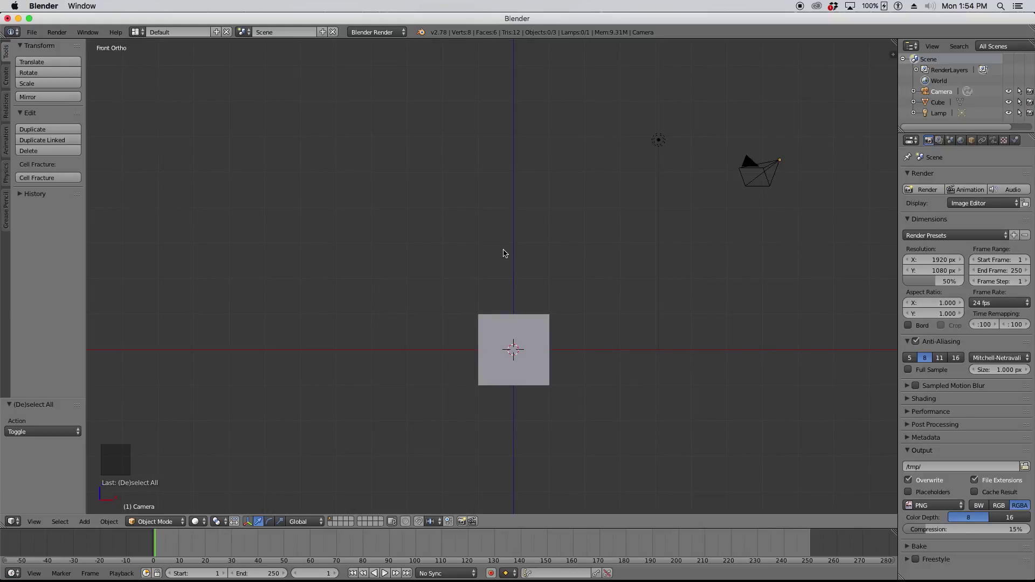
pyautogui.press('ctrl+KP_1')
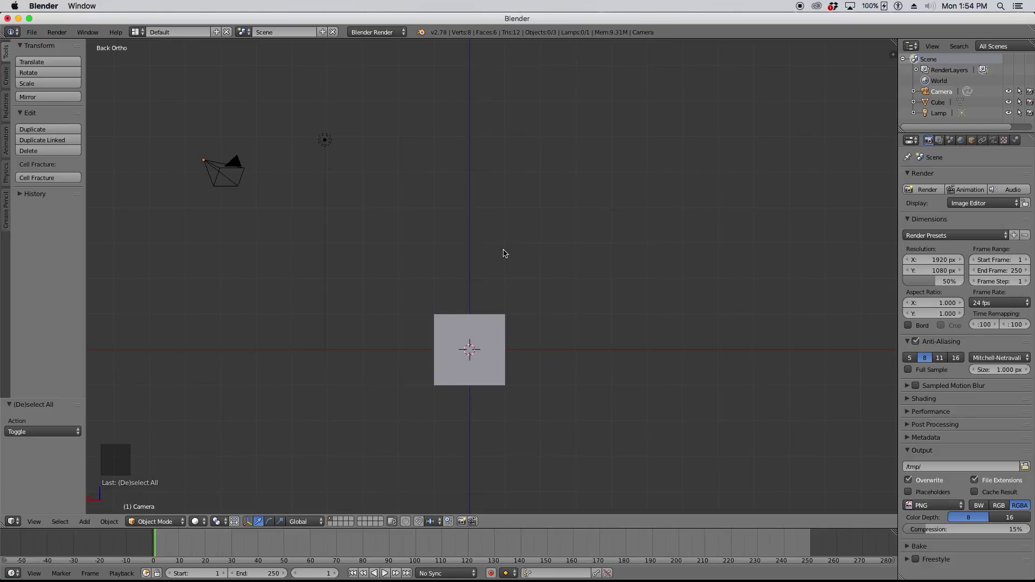
pyautogui.press('ctrl+KP_3')
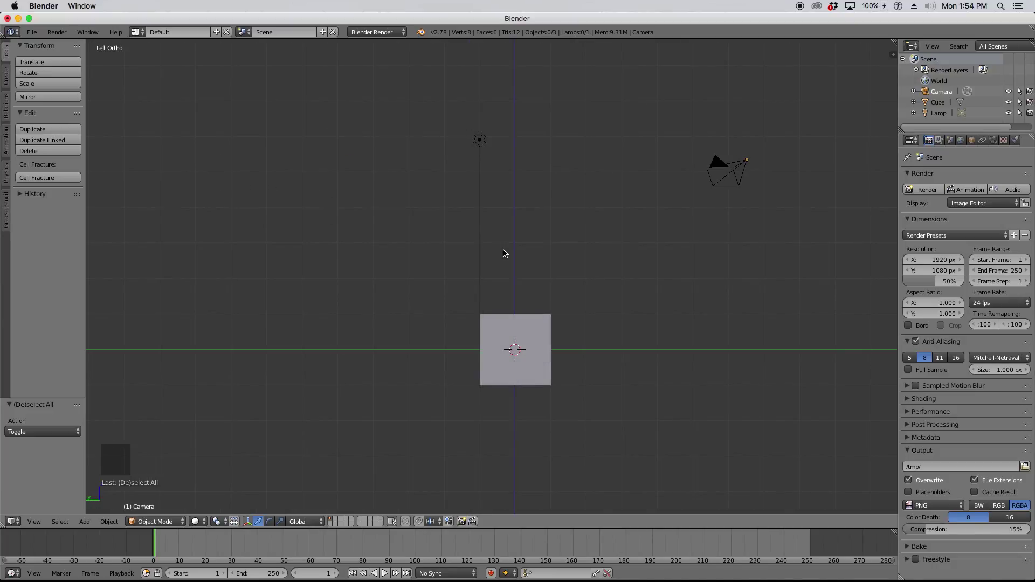
pyautogui.press('ctrl+KP_7')
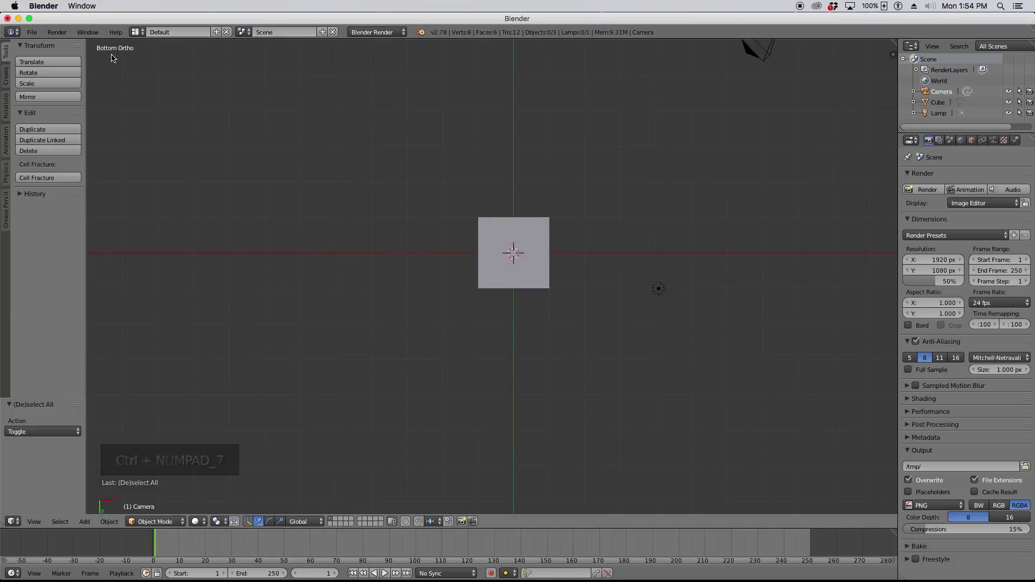
# - In the front view, move the cube about -2.14 along X and 2.17 along Z, and check it from the right side
pyautogui.press('KP_1')
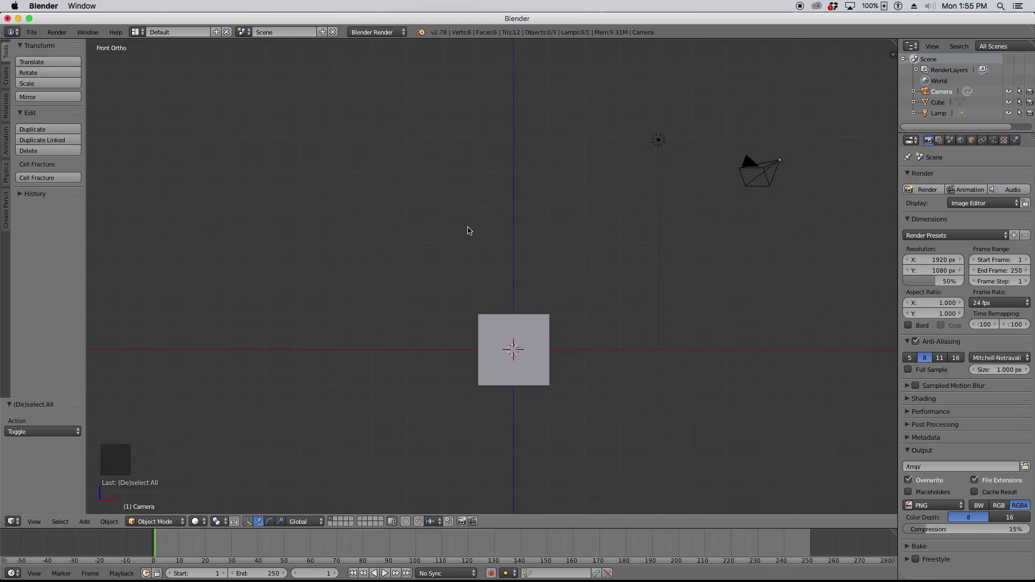
pyautogui.moveTo(501, 241); pyautogui.dragTo(489, 251, button='middle')
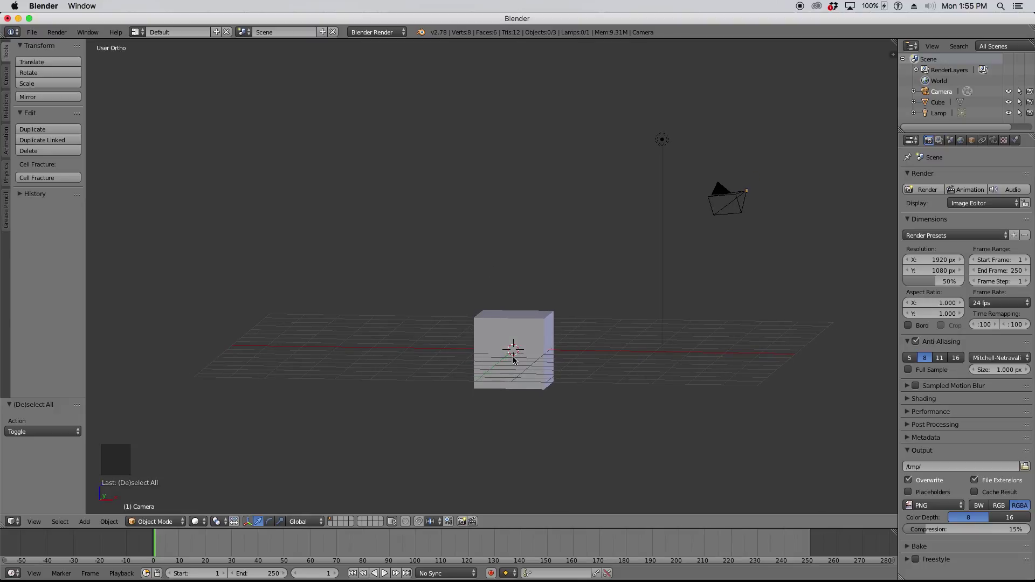
pyautogui.press('KP_1')
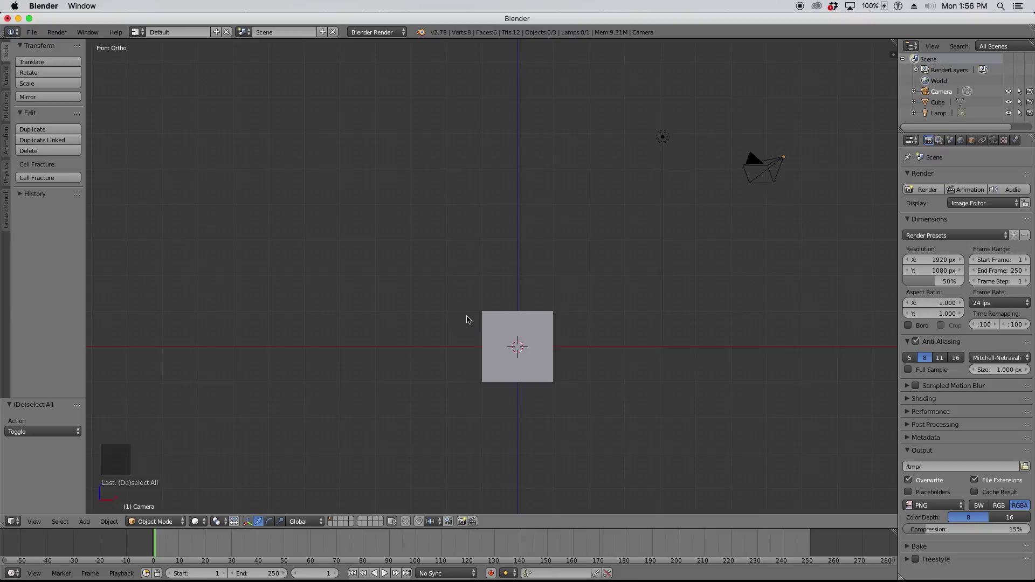
pyautogui.click(529, 323)
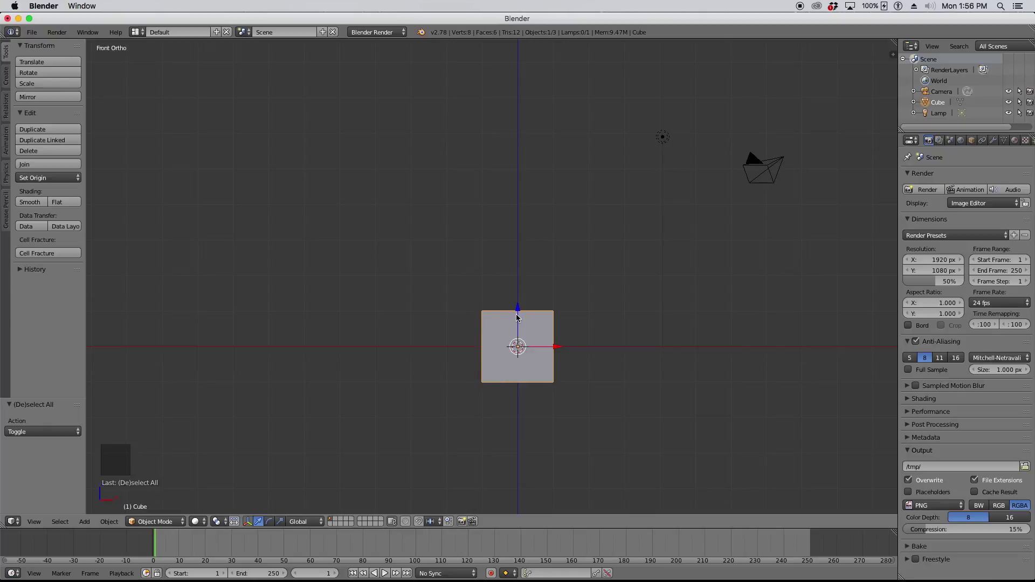
pyautogui.press('g')
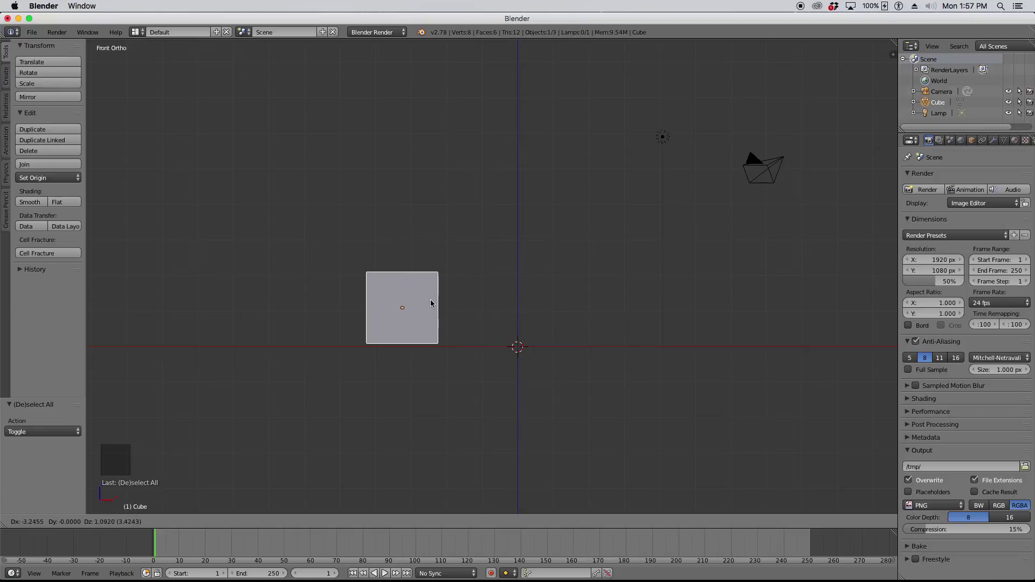
pyautogui.click(470, 263)
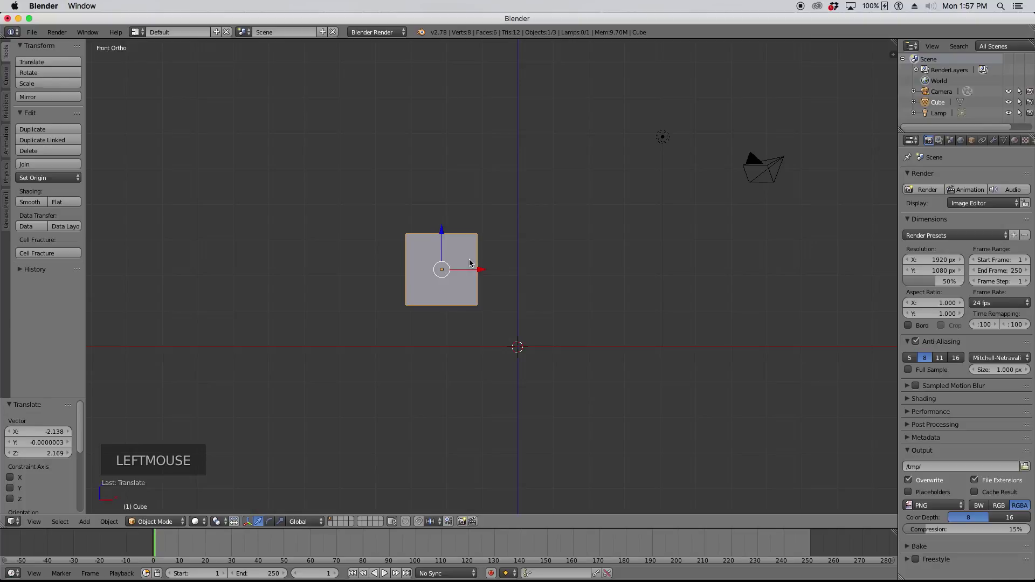
pyautogui.press('KP_3')
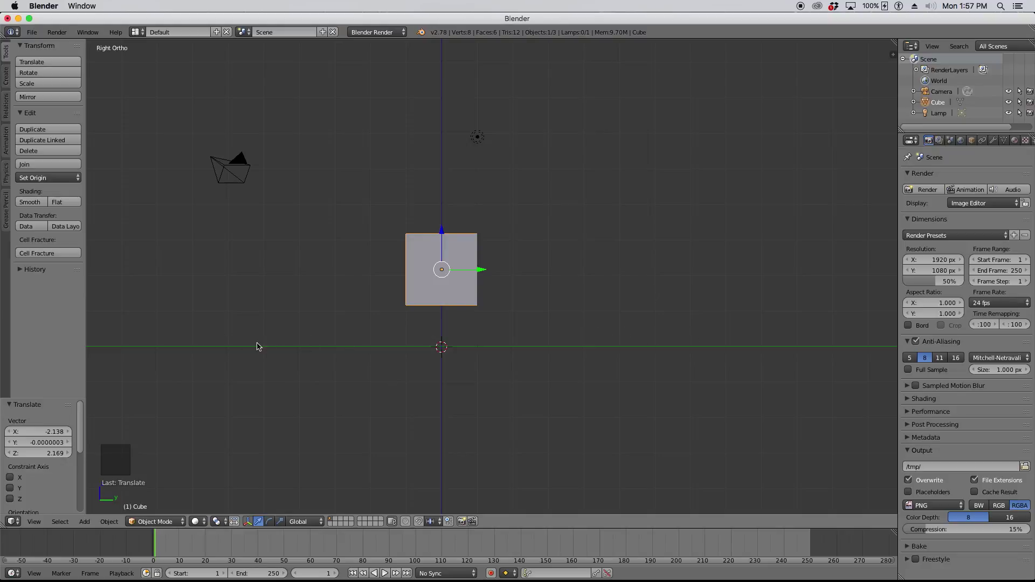
pyautogui.press('KP_1')
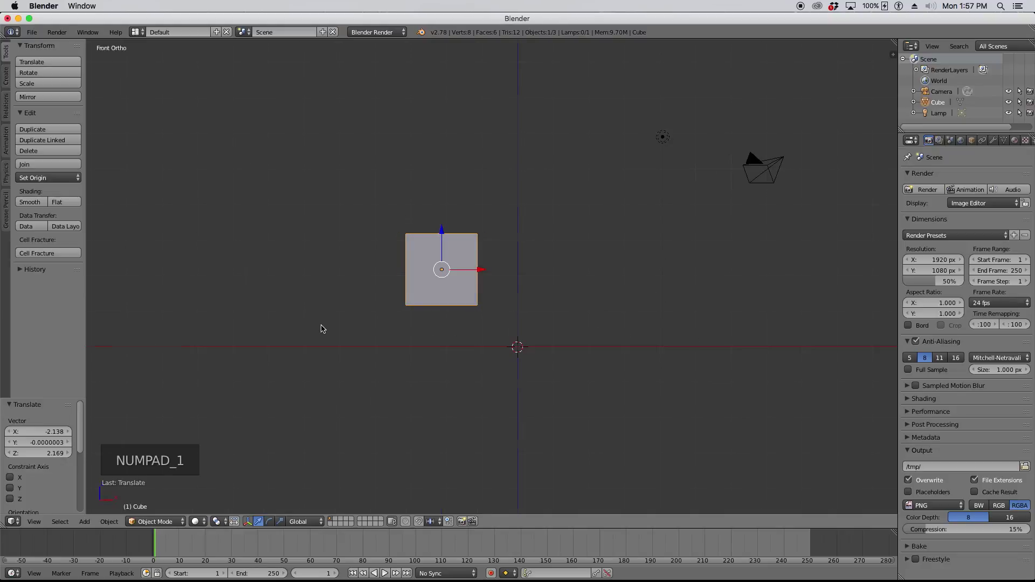
# - Undo the last move of the cube
pyautogui.press('super+z')
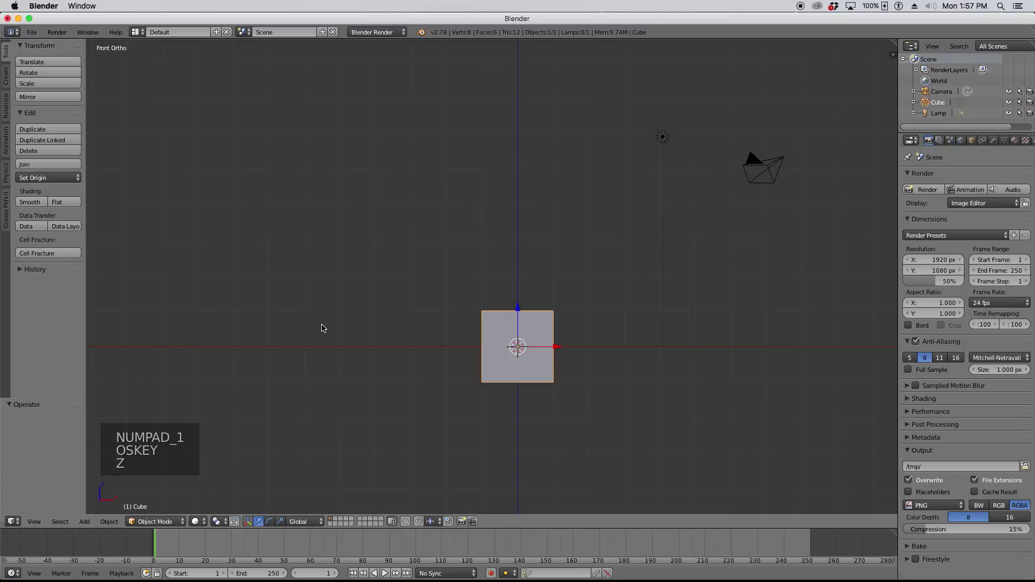
# - Try out the rotate, grab and scale transforms on the cube in the front view, cancelling each one
pyautogui.press('r')
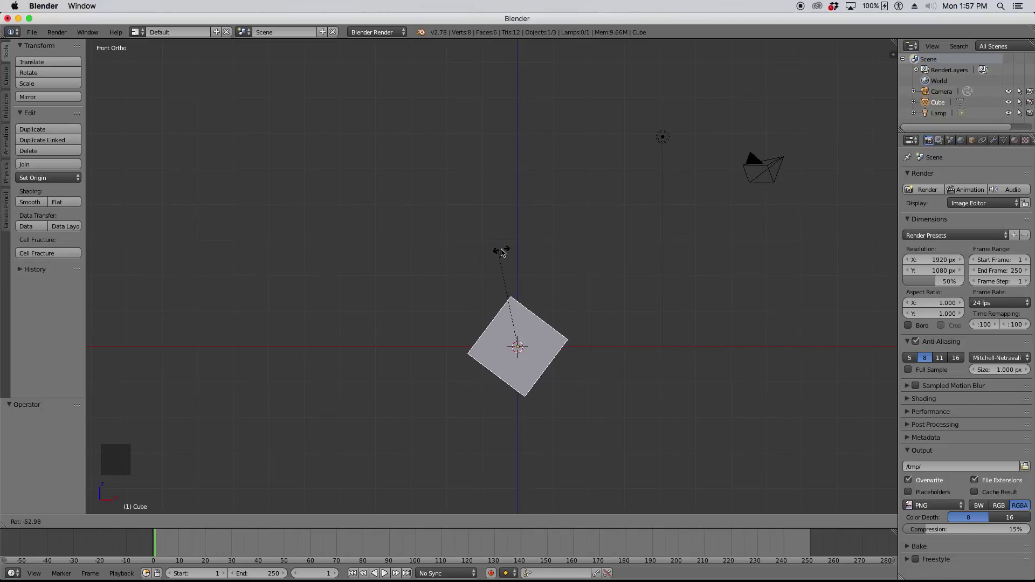
pyautogui.press('Escape')
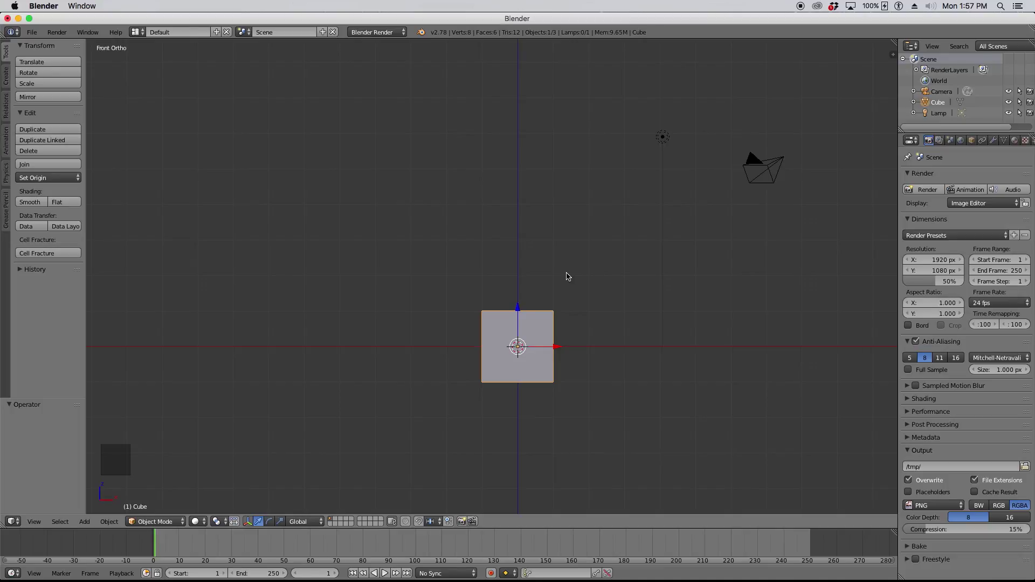
pyautogui.press('r')
pyautogui.press('Escape')
pyautogui.press('g')
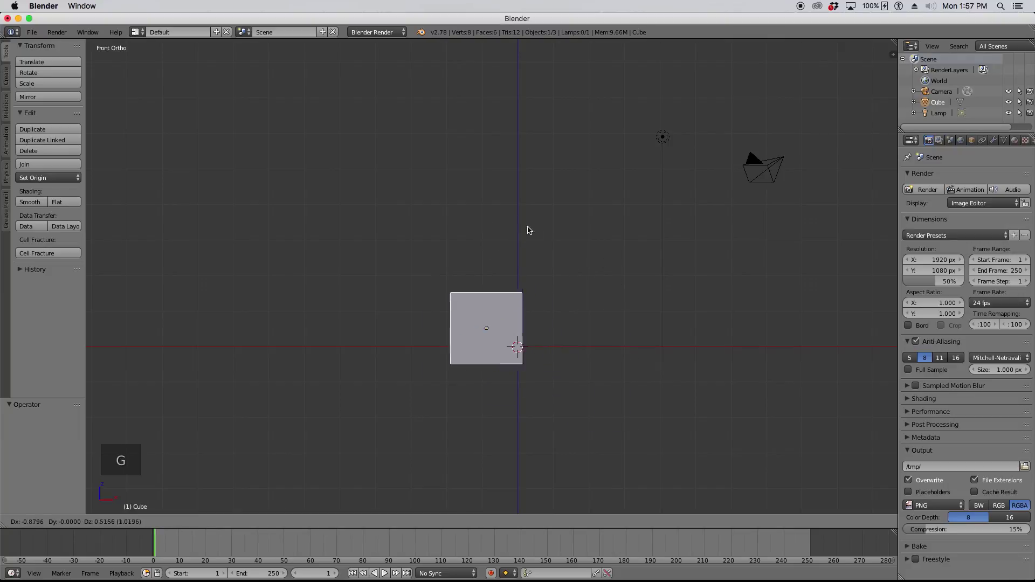
pyautogui.press('Escape')
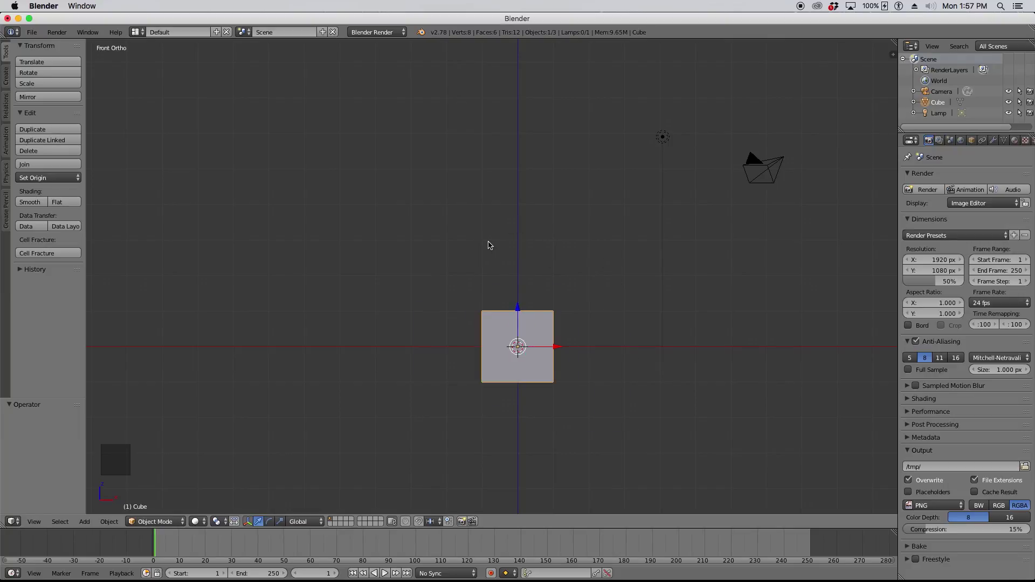
pyautogui.press('s')
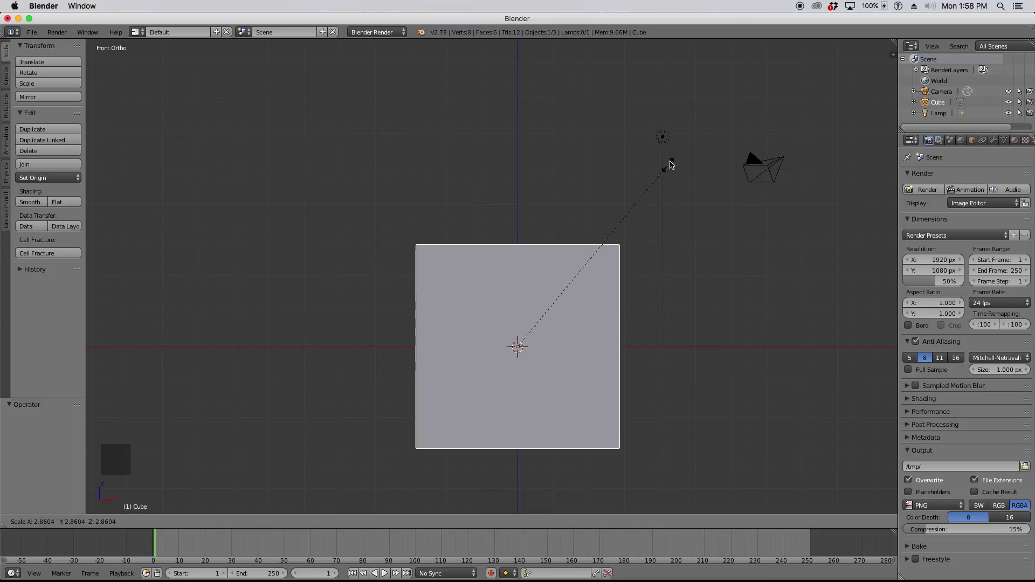
pyautogui.press('Escape')
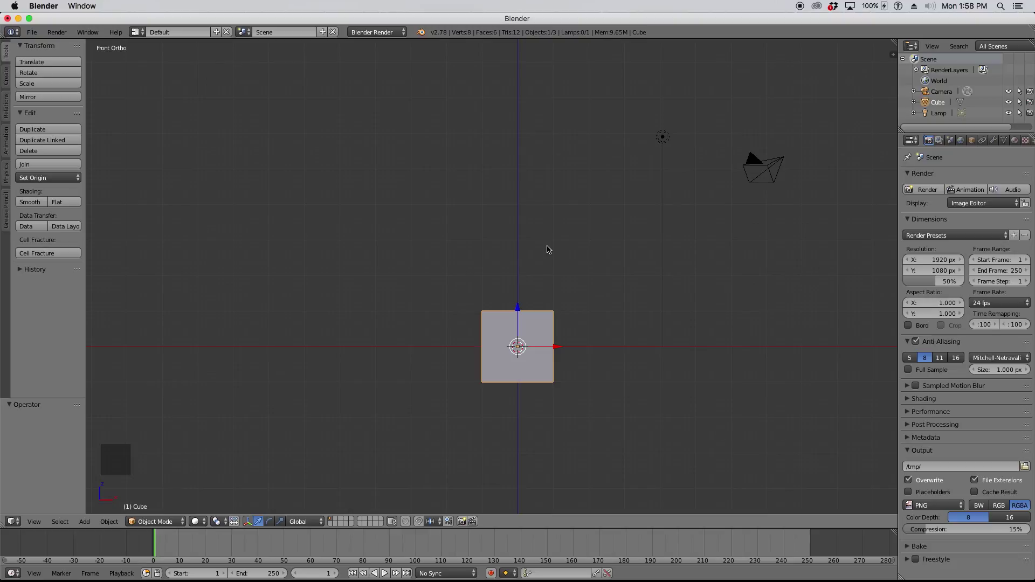
# - Look at the cube from a free angle and from the front, and turn the view in fixed increments to a raised corner angle
pyautogui.moveTo(623, 227); pyautogui.dragTo(589, 265, button='middle')
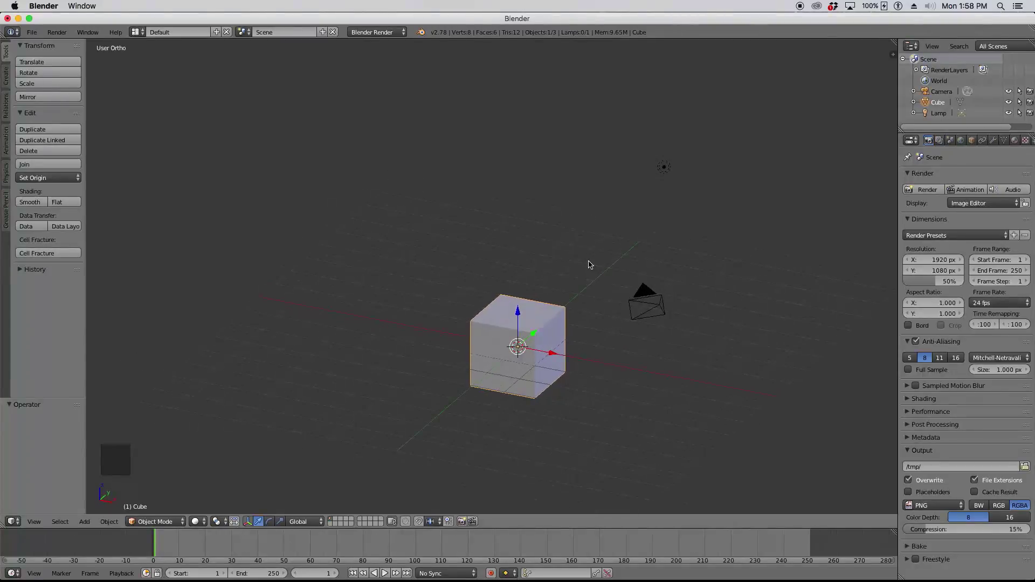
pyautogui.press('KP_1')
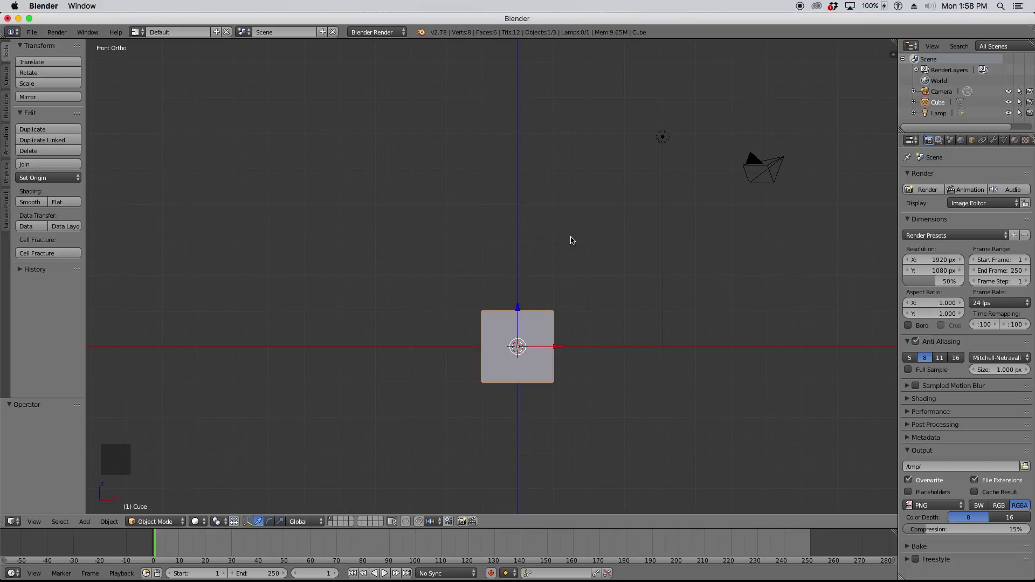
pyautogui.press('KP_6')
pyautogui.press('KP_6')
pyautogui.press('KP_6')
pyautogui.press('KP_6')
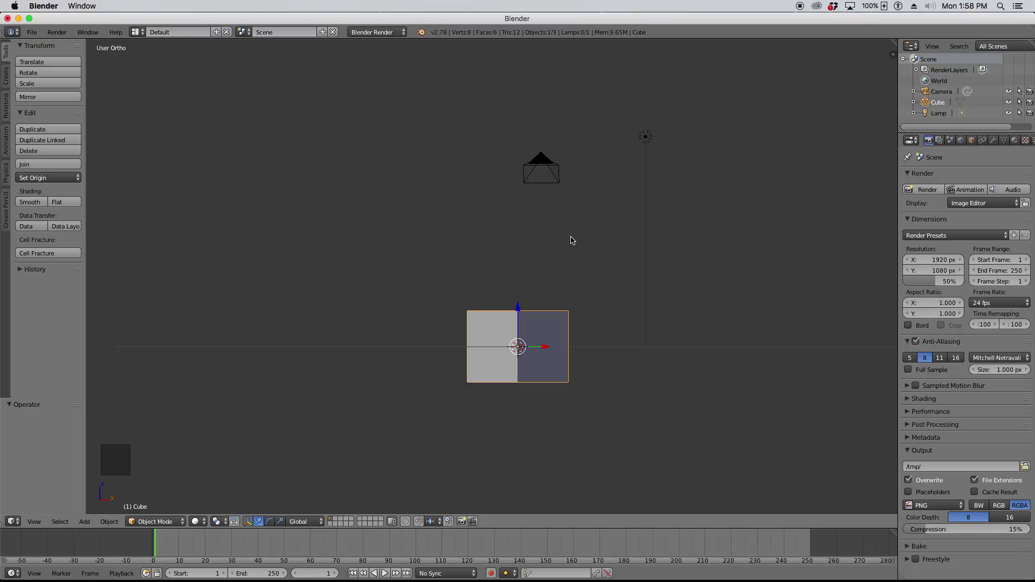
pyautogui.press('KP_8')
pyautogui.press('KP_8')
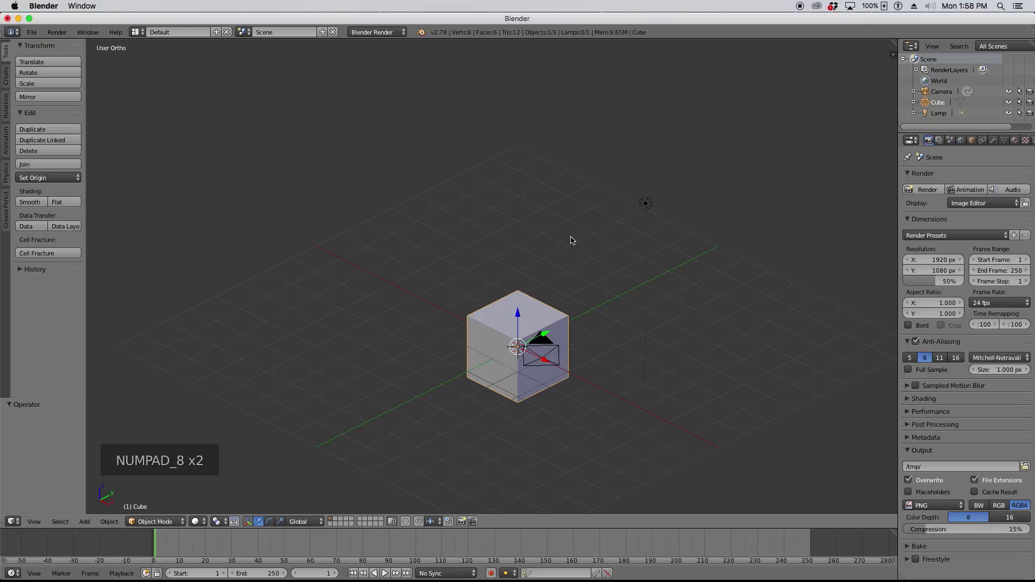
# - Examine the cube by rotating the view incrementally sideways and up and down, finishing at a low corner angle
pyautogui.press('KP_6')
pyautogui.press('KP_6')
pyautogui.press('KP_4')
pyautogui.press('KP_4')
pyautogui.press('KP_4')
pyautogui.press('KP_2')
pyautogui.press('KP_2')
pyautogui.press('KP_2')
pyautogui.press('KP_2')
pyautogui.press('KP_8')
pyautogui.press('KP_8')
pyautogui.press('KP_8')
pyautogui.press('KP_8')
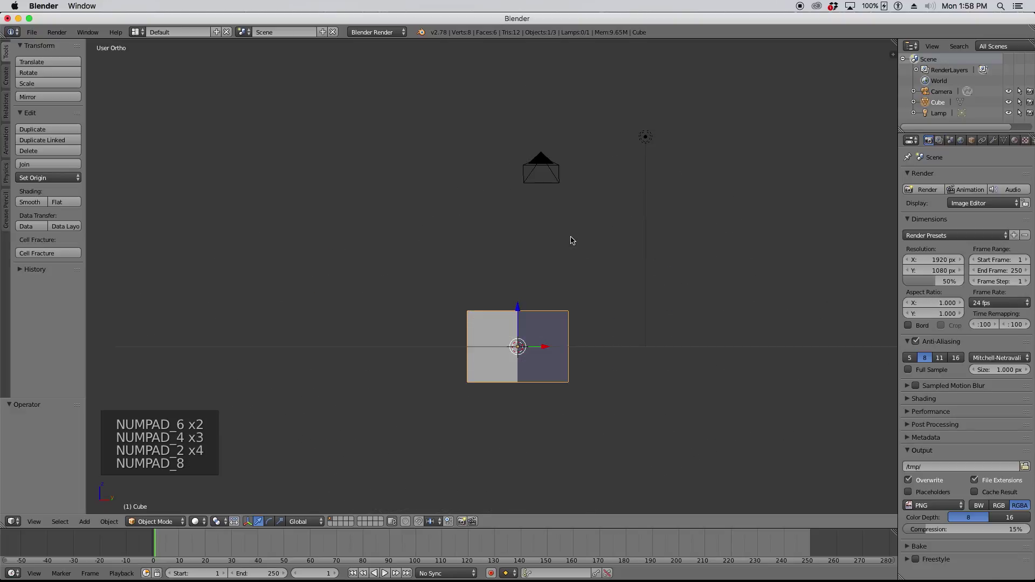
pyautogui.press('KP_8')
pyautogui.press('KP_8')
pyautogui.press('KP_4')
pyautogui.press('KP_4')
pyautogui.press('KP_4')
pyautogui.press('KP_4')
pyautogui.press('KP_4')
pyautogui.press('KP_4')
pyautogui.press('KP_6')
pyautogui.press('KP_6')
pyautogui.press('KP_6')
pyautogui.press('KP_6')
pyautogui.press('KP_6')
pyautogui.press('KP_6')
pyautogui.press('KP_6')
pyautogui.press('KP_4')
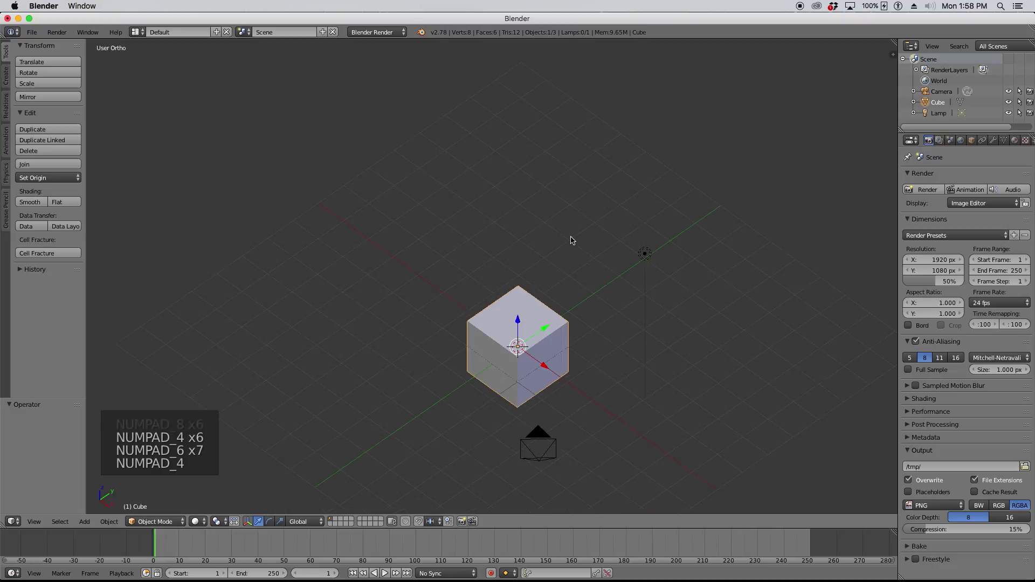
pyautogui.press('KP_2')
pyautogui.press('KP_2')
pyautogui.press('KP_2')
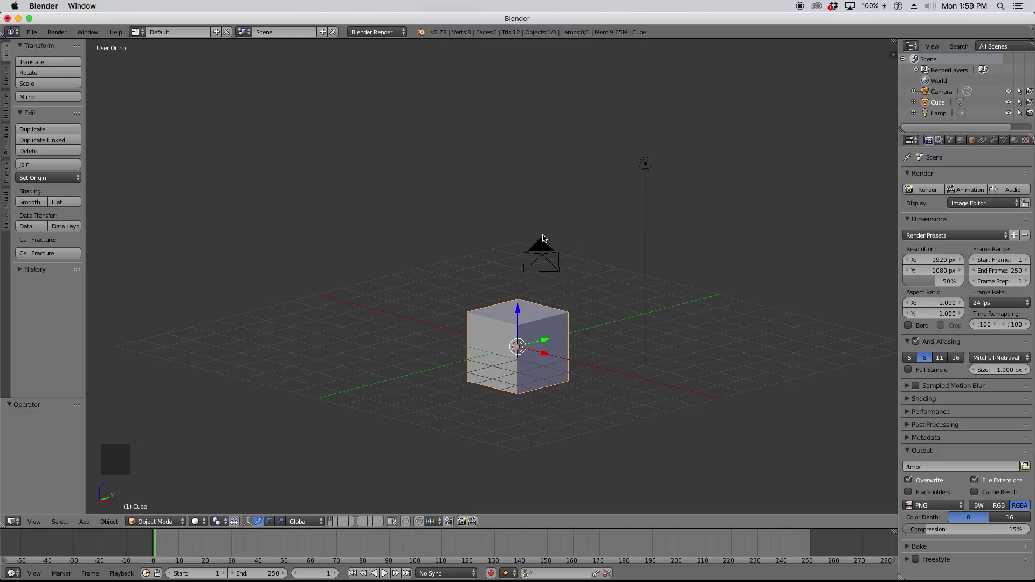
# - Return to the front orthographic view and set the viewport shading to Solid
pyautogui.press('KP_1')
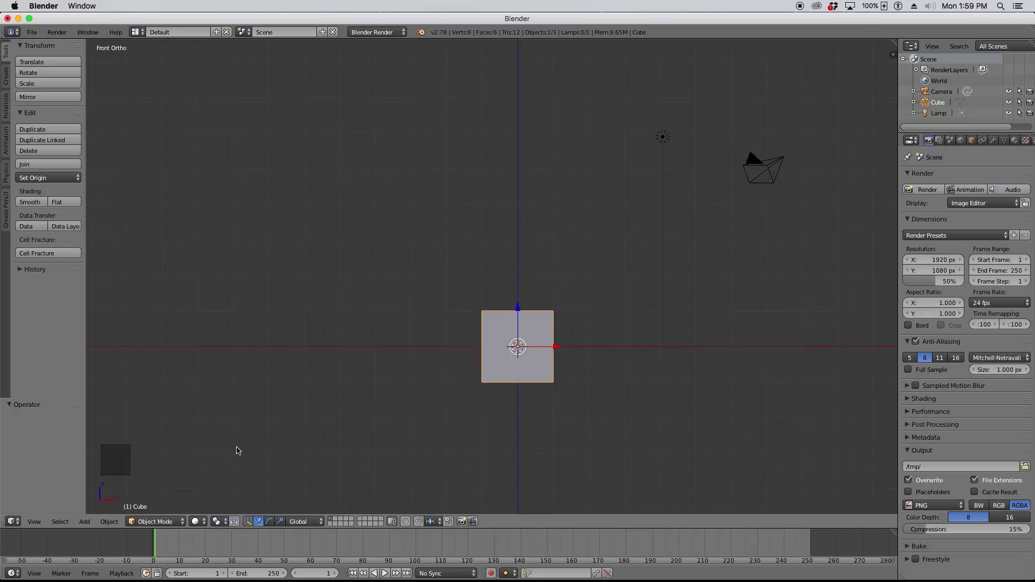
pyautogui.click(198, 522)
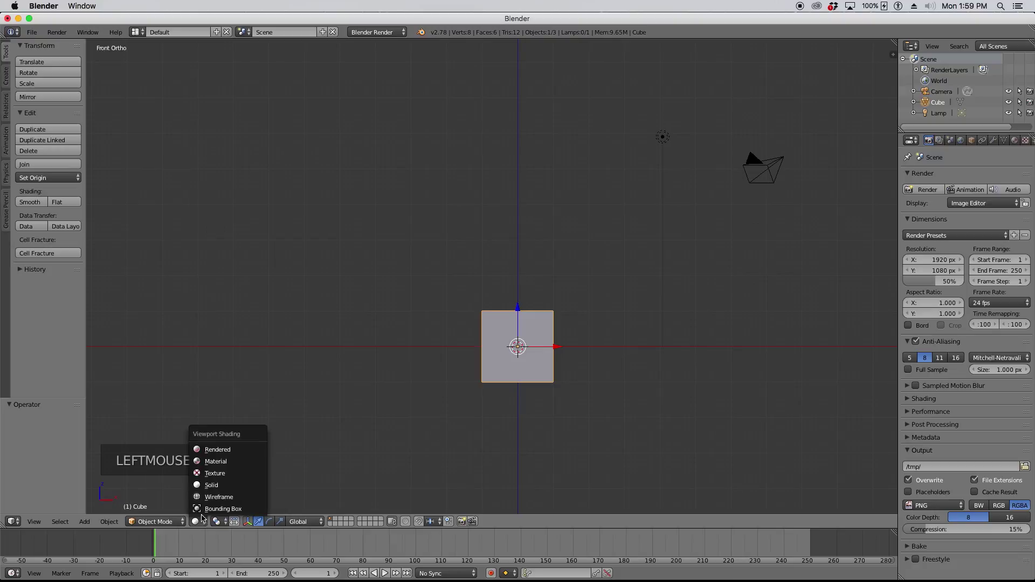
pyautogui.click(211, 486)
# - Examine the solid-shaded cube from a raised angle, rotating the view incrementally around it in both directions
pyautogui.press('KP_6')
pyautogui.press('KP_6')
pyautogui.press('KP_6')
pyautogui.press('KP_6')
pyautogui.press('KP_8')
pyautogui.press('KP_8')
pyautogui.press('KP_8')
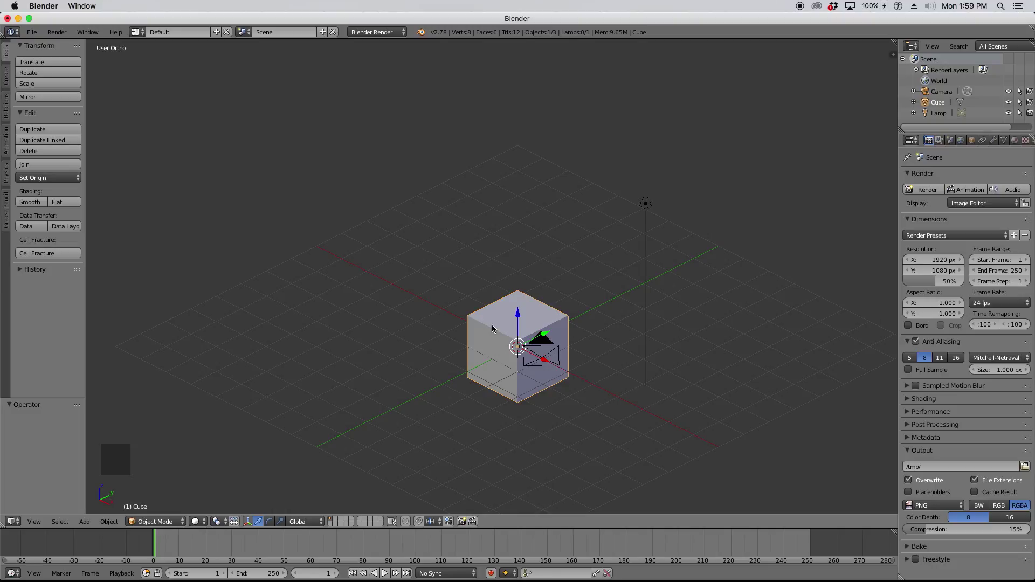
pyautogui.press('KP_6')
pyautogui.press('KP_6')
pyautogui.press('KP_6')
pyautogui.press('KP_6')
pyautogui.press('KP_6')
pyautogui.press('KP_6')
pyautogui.press('KP_6')
pyautogui.press('KP_6')
pyautogui.press('KP_6')
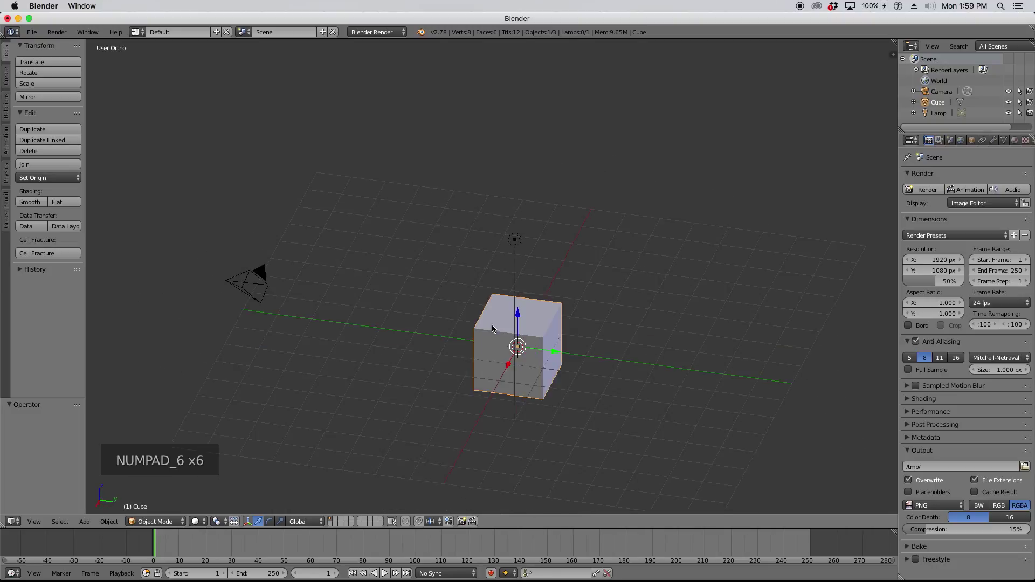
pyautogui.press('KP_4')
pyautogui.press('KP_6')
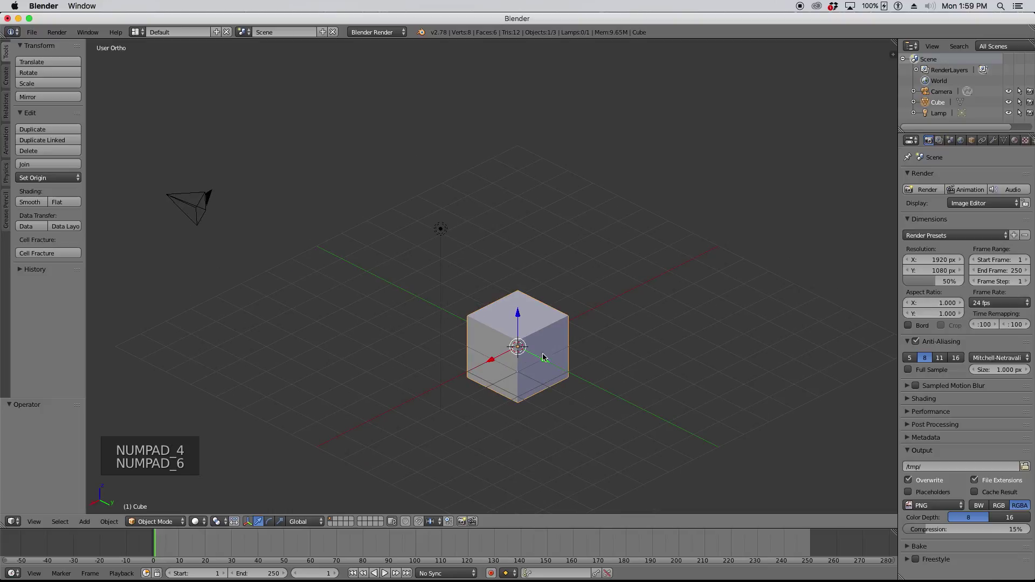
pyautogui.press('KP_4')
pyautogui.press('KP_4')
pyautogui.press('KP_4')
pyautogui.press('KP_4')
pyautogui.press('KP_4')
pyautogui.press('KP_4')
pyautogui.press('KP_4')
pyautogui.press('KP_4')
pyautogui.press('KP_4')
pyautogui.press('KP_4')
pyautogui.press('KP_4')
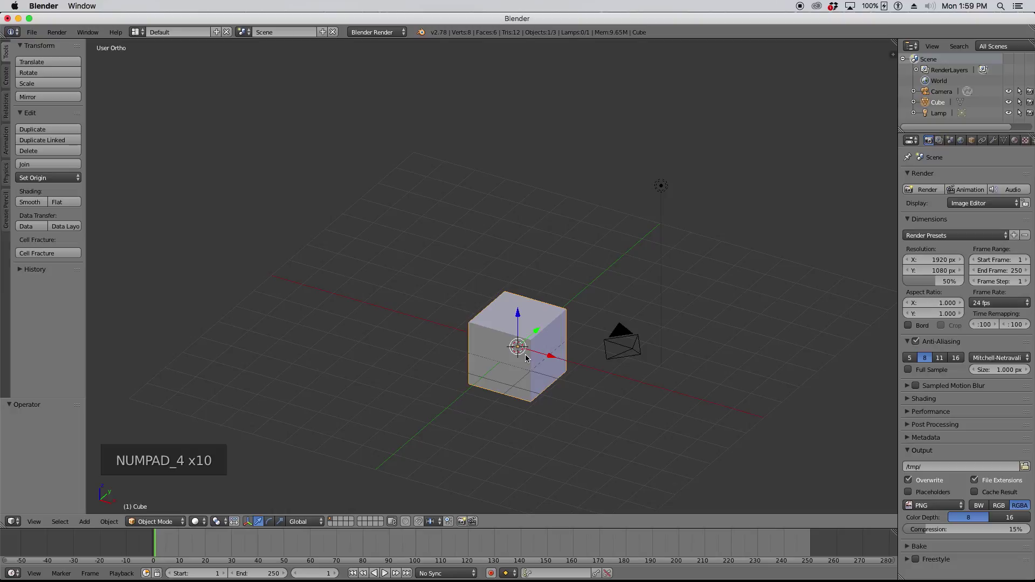
pyautogui.press('KP_6')
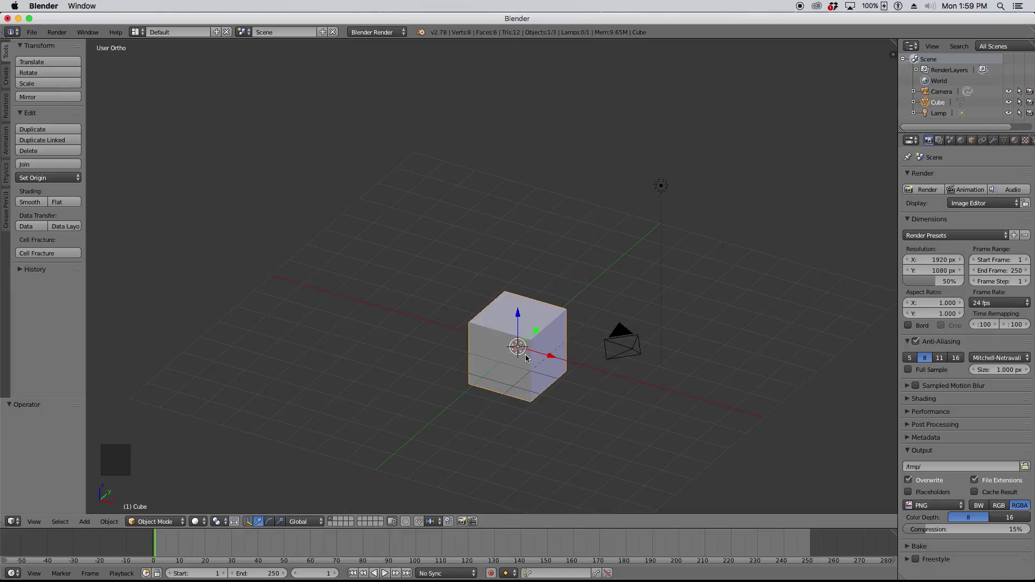
pyautogui.press('KP_6')
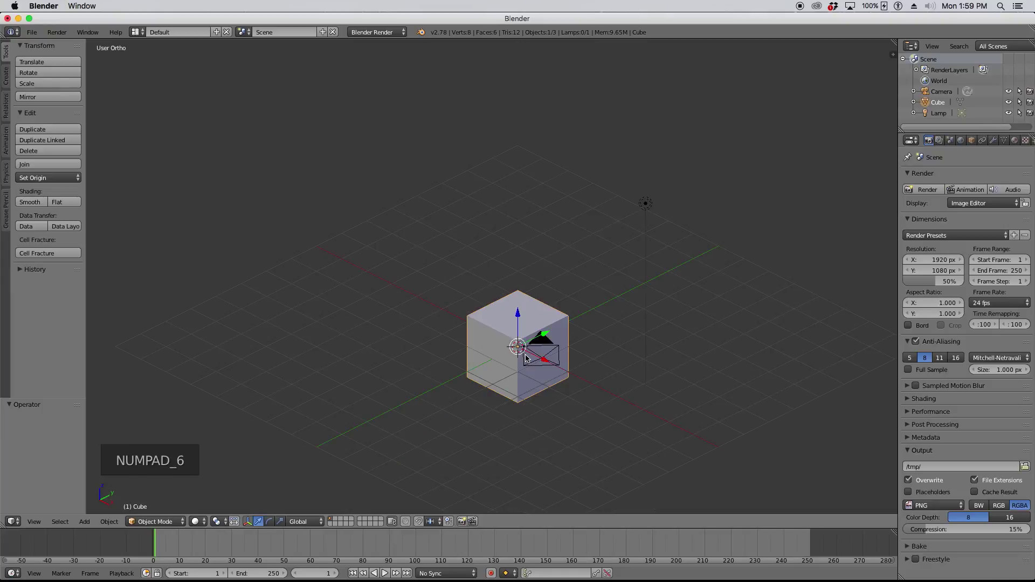
# - Switch the viewport to wireframe shading and examine the see-through cube from several angles
pyautogui.click(202, 522)
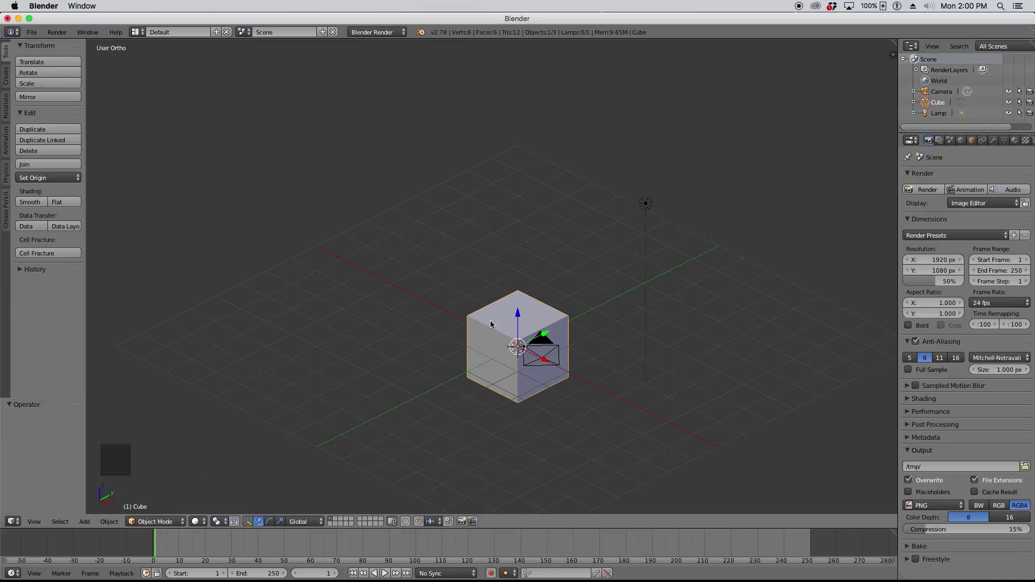
pyautogui.press('z')
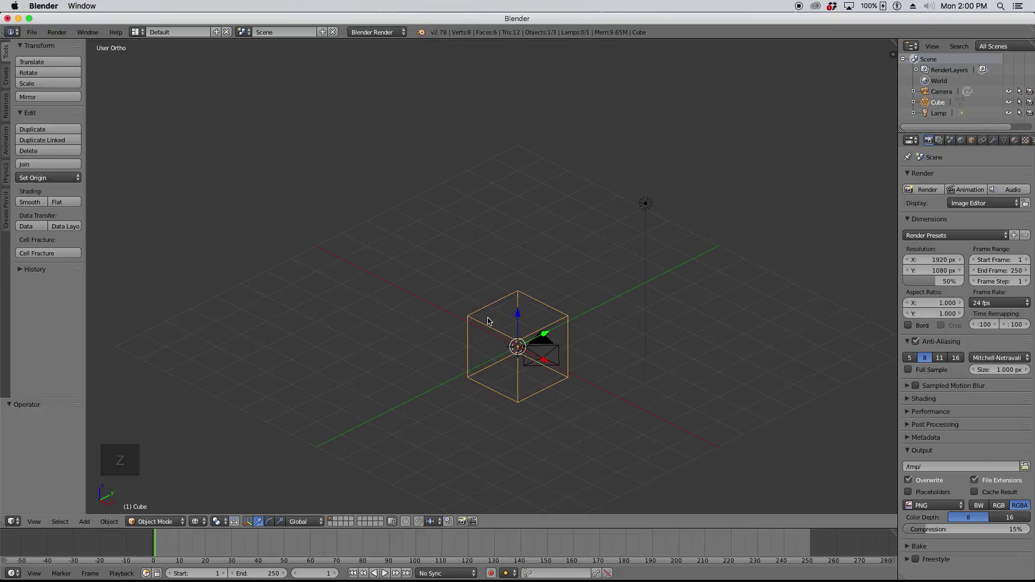
pyautogui.press('KP_4')
pyautogui.press('KP_4')
pyautogui.press('KP_6')
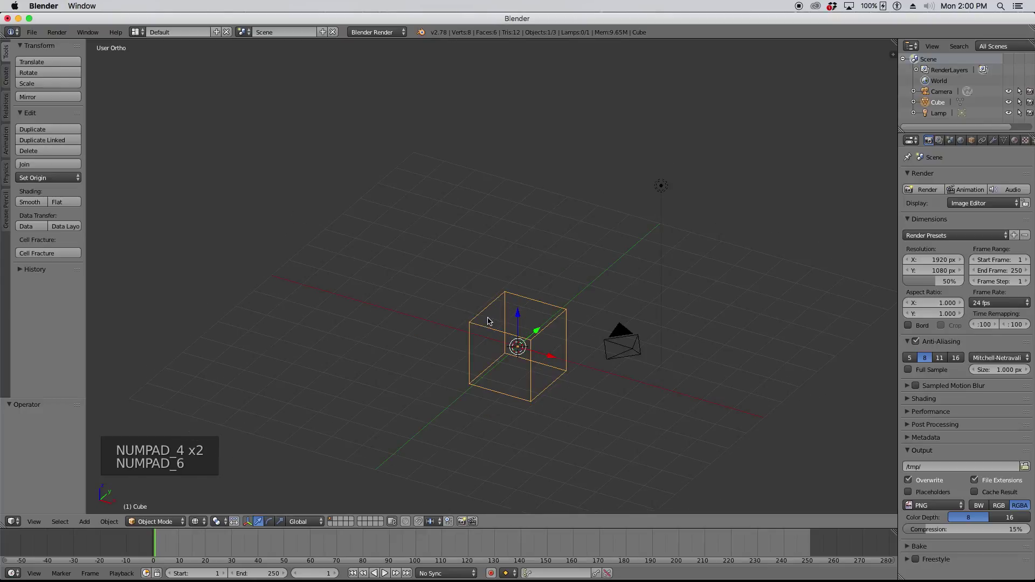
pyautogui.press('KP_4')
pyautogui.press('KP_8')
pyautogui.press('KP_2')
pyautogui.press('KP_2')
pyautogui.press('KP_2')
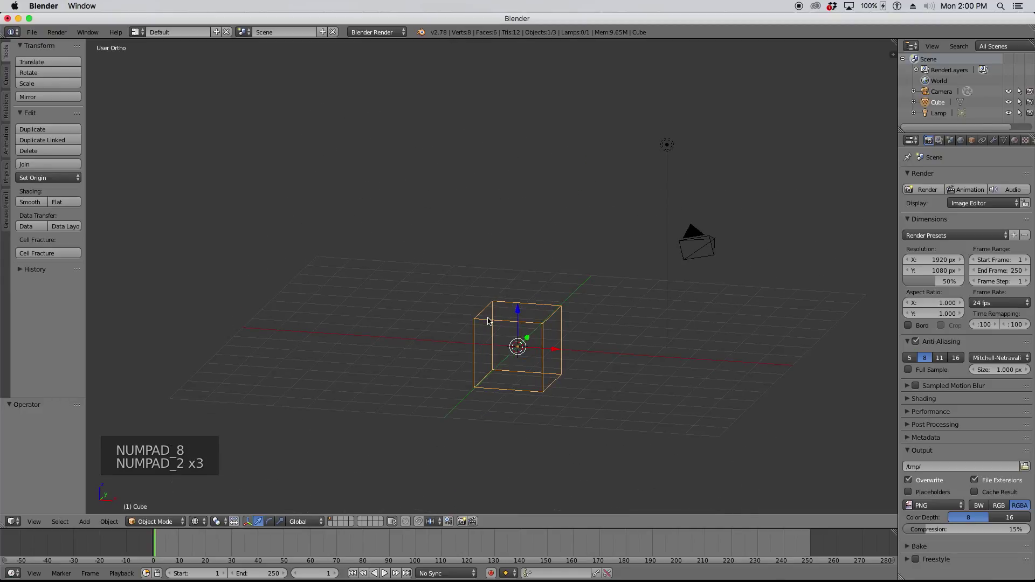
pyautogui.press('KP_6')
pyautogui.press('KP_6')
pyautogui.press('KP_6')
pyautogui.press('KP_8')
pyautogui.press('KP_4')
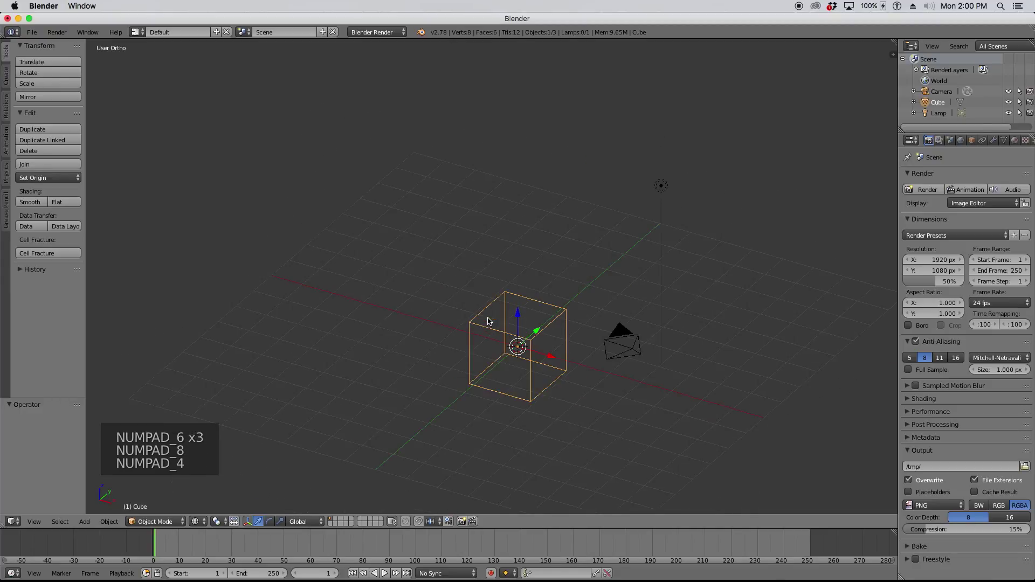
# - Toggle the viewport shading repeatedly between solid and wireframe to compare them, finishing in solid
pyautogui.press('z')
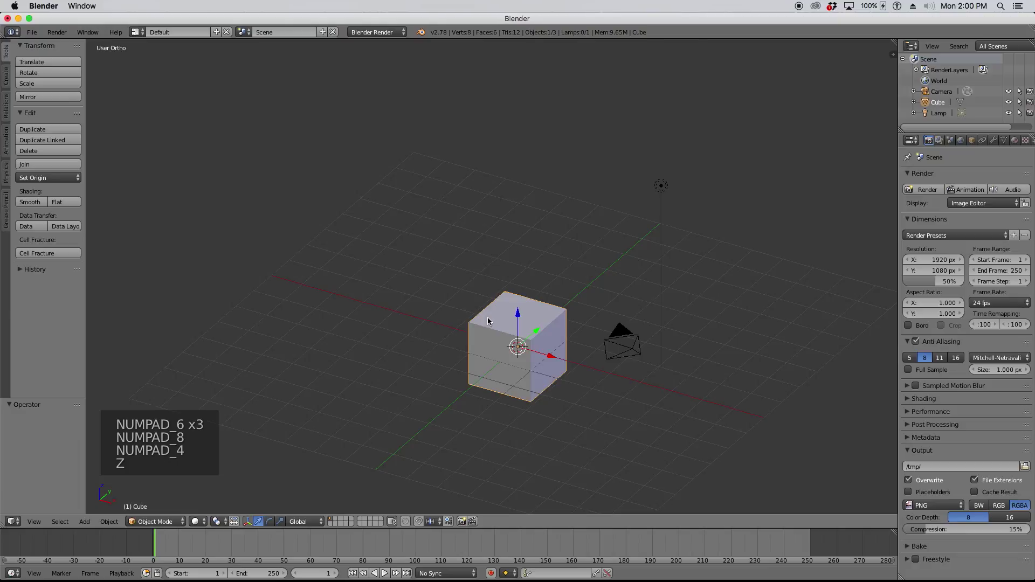
pyautogui.press('z')
pyautogui.press('z')
pyautogui.press('z')
pyautogui.press('z')
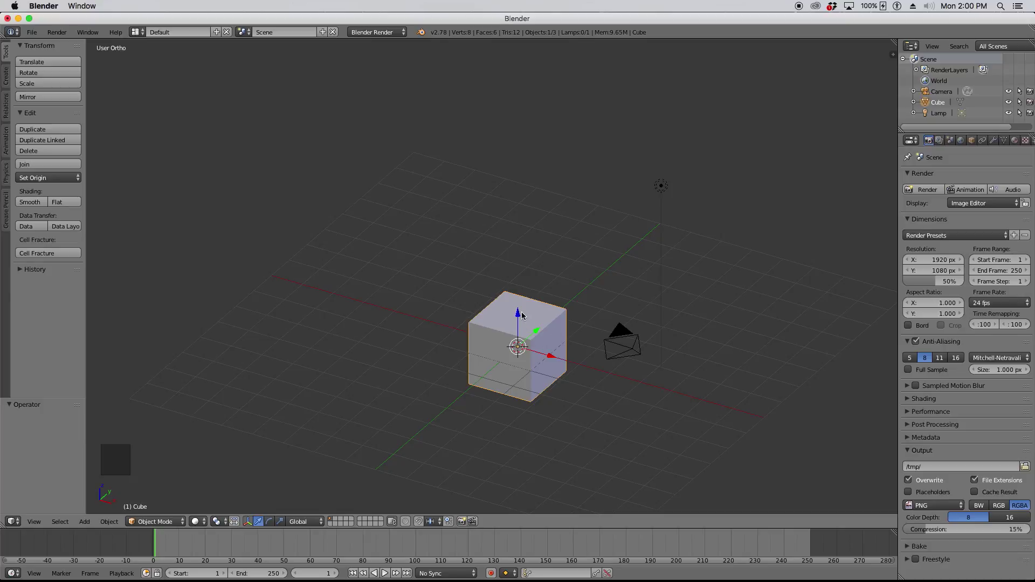
# - Deselect all objects, select everything in the scene, and clear the selection again
pyautogui.press('a')
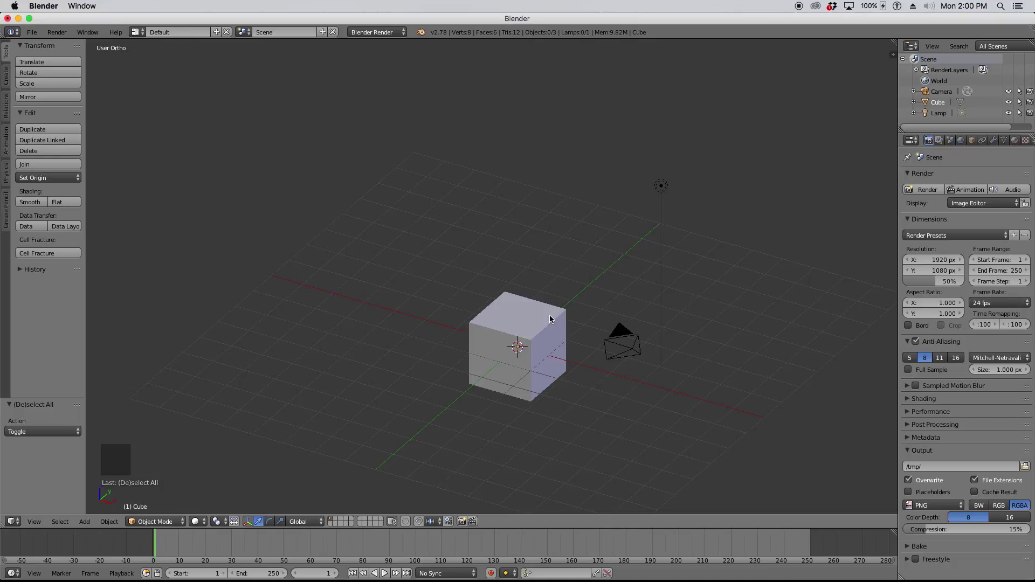
pyautogui.press('a')
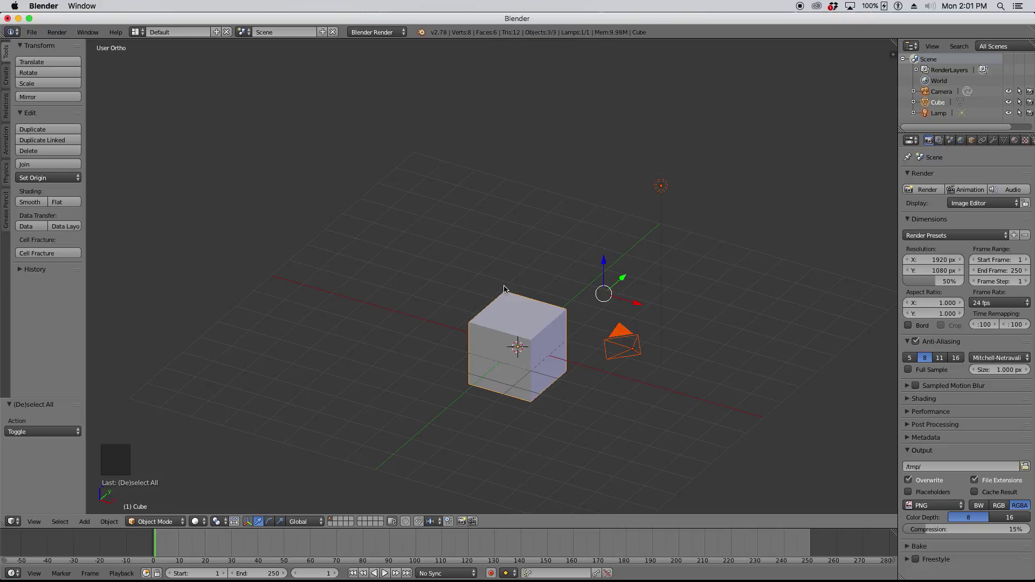
pyautogui.press('a')
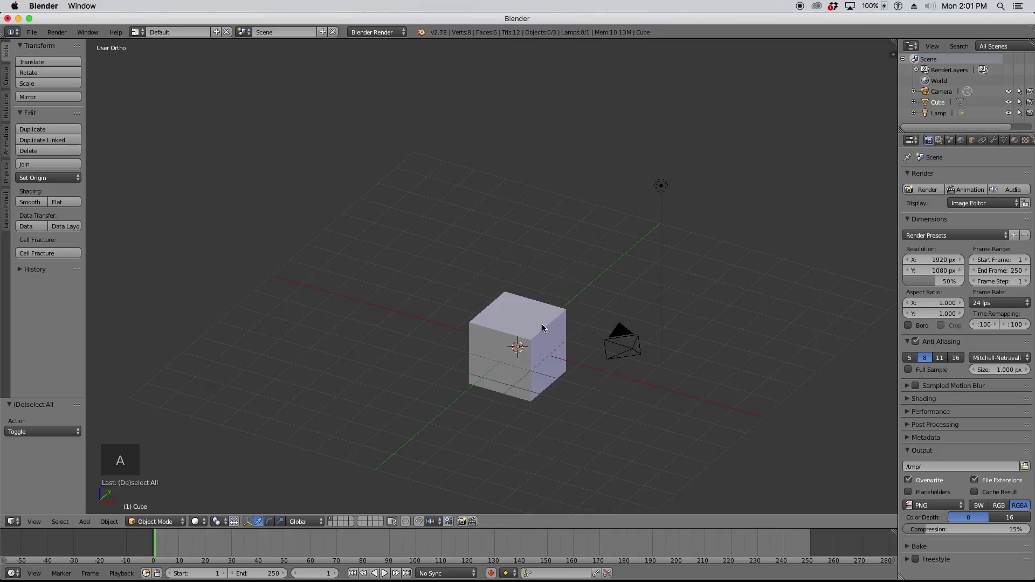
# - Select the cube and switch it from Object Mode to Edit Mode
pyautogui.click(506, 315)
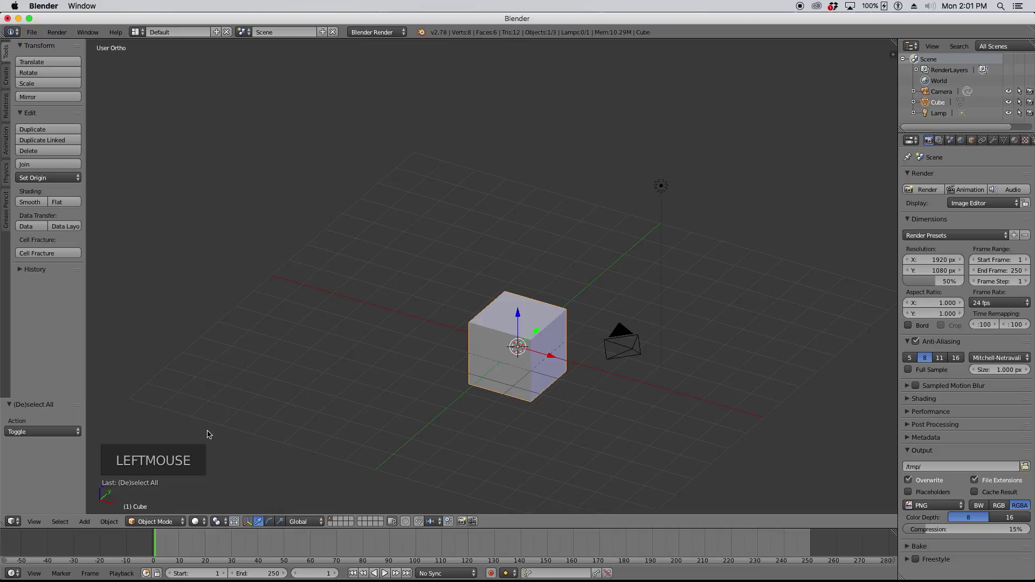
pyautogui.click(172, 521)
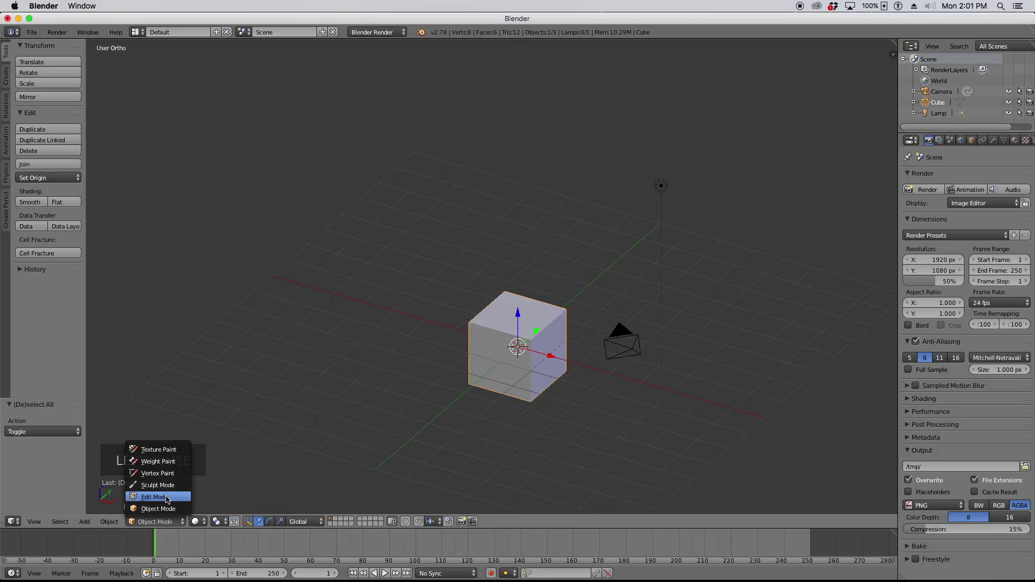
pyautogui.click(164, 498)
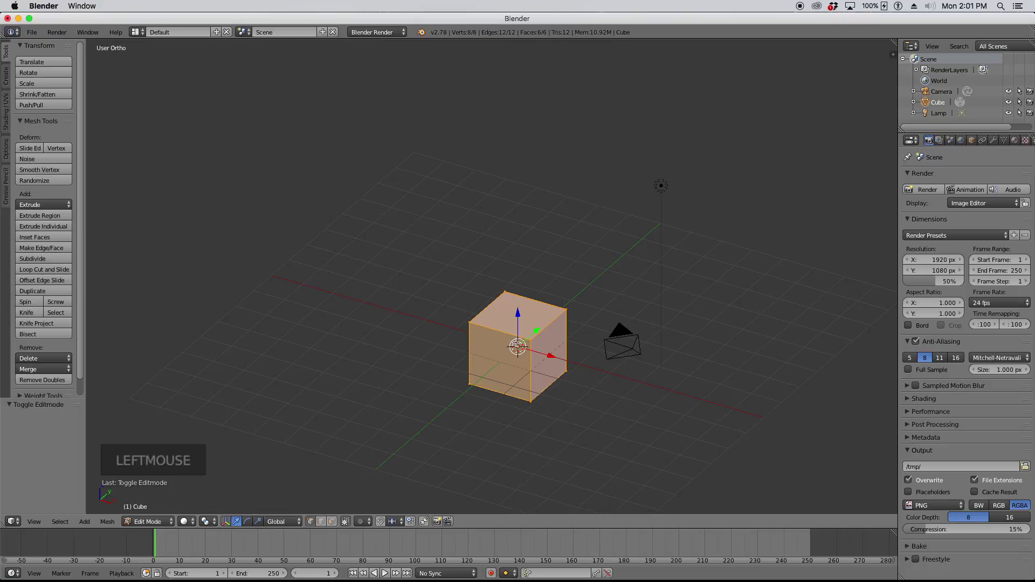
# - Select several of the cube's corner vertices one at a time, ending with the lower-left corner of the front face
pyautogui.scroll(1, 531, 367)
pyautogui.scroll(3, 531, 367)
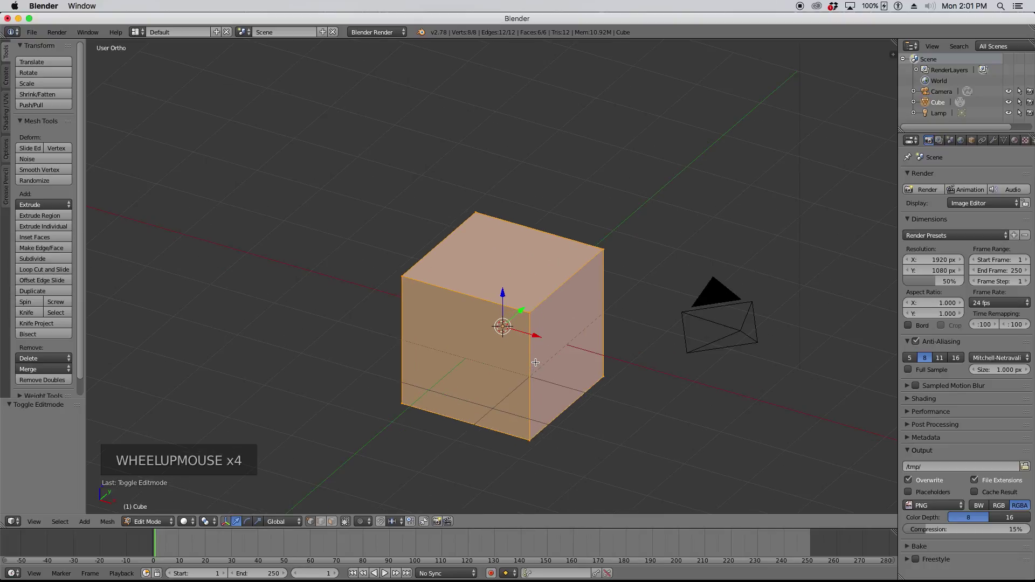
pyautogui.click(401, 277)
pyautogui.click(530, 313)
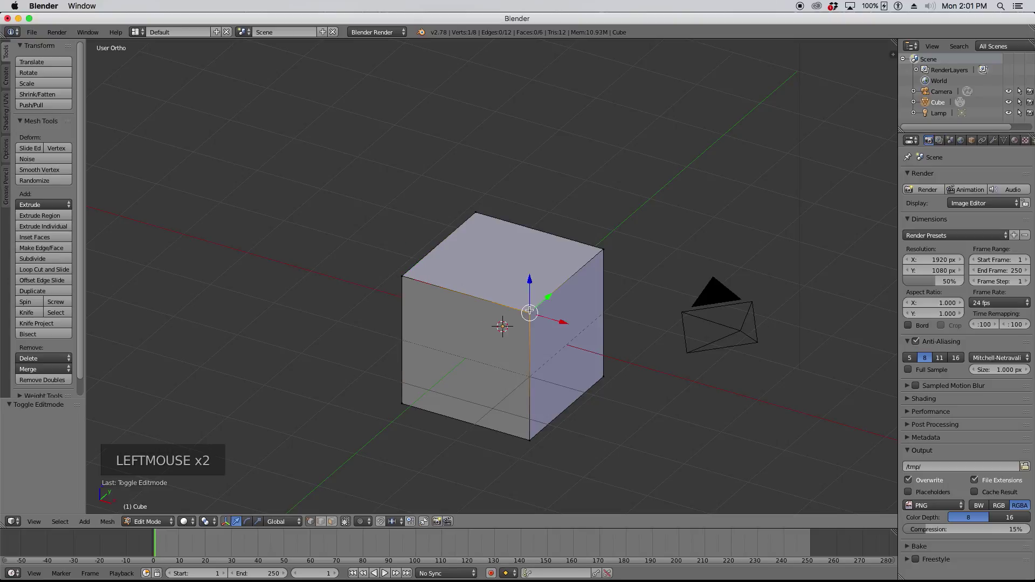
pyautogui.click(605, 250)
pyautogui.click(475, 212)
pyautogui.click(530, 313)
pyautogui.click(402, 277)
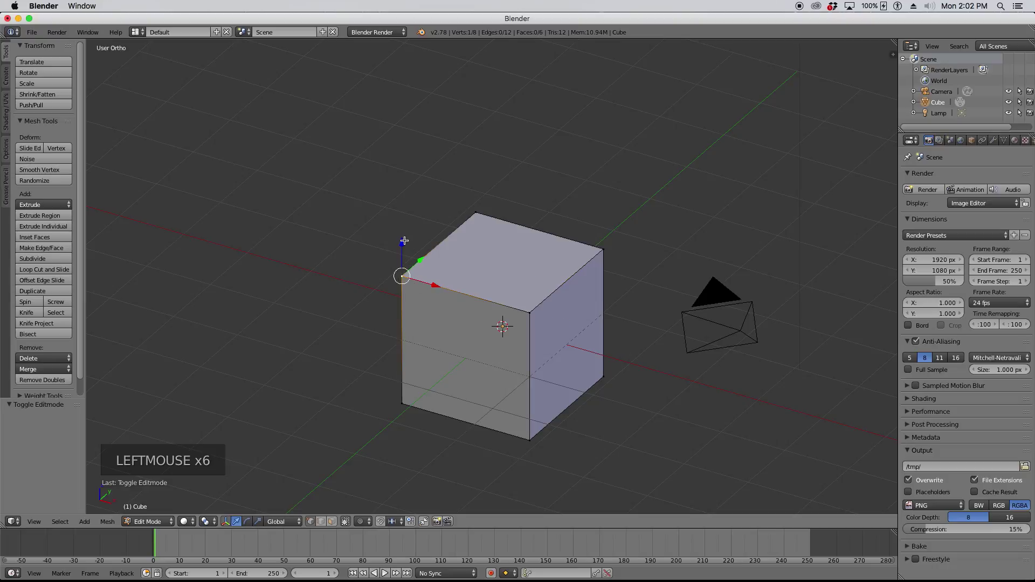
pyautogui.click(532, 310)
pyautogui.click(530, 441)
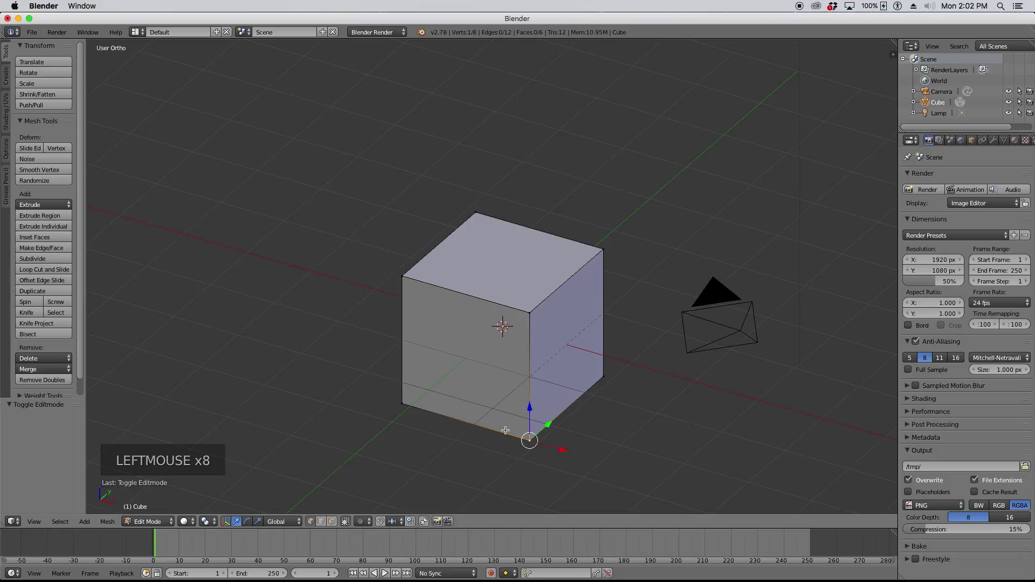
pyautogui.click(403, 404)
# - Try to select the camera and the lamp while the cube is in Edit Mode
pyautogui.doubleClick(714, 309)
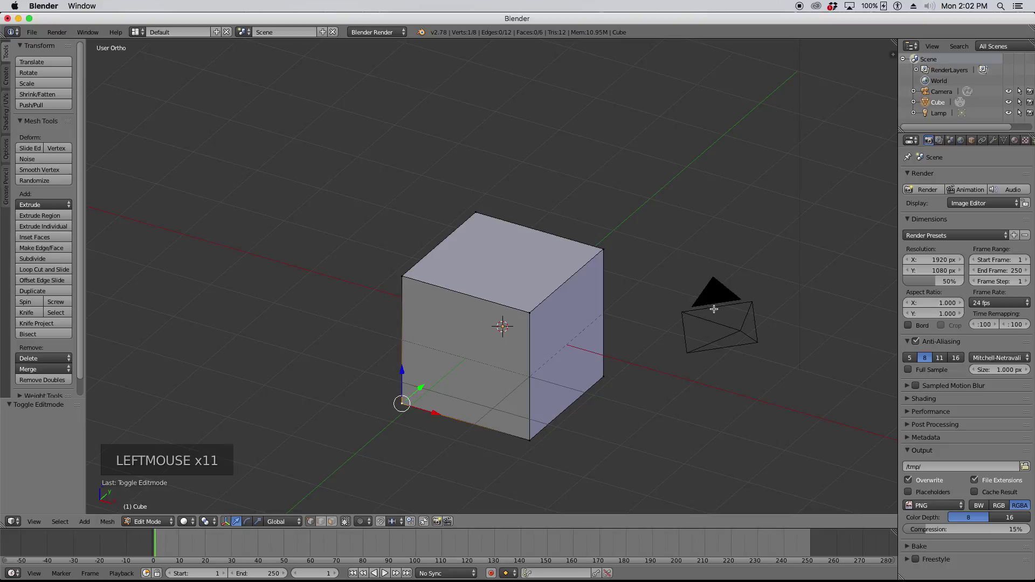
pyautogui.tripleClick(714, 310)
pyautogui.click(714, 309)
pyautogui.scroll(-3, 433, 398)
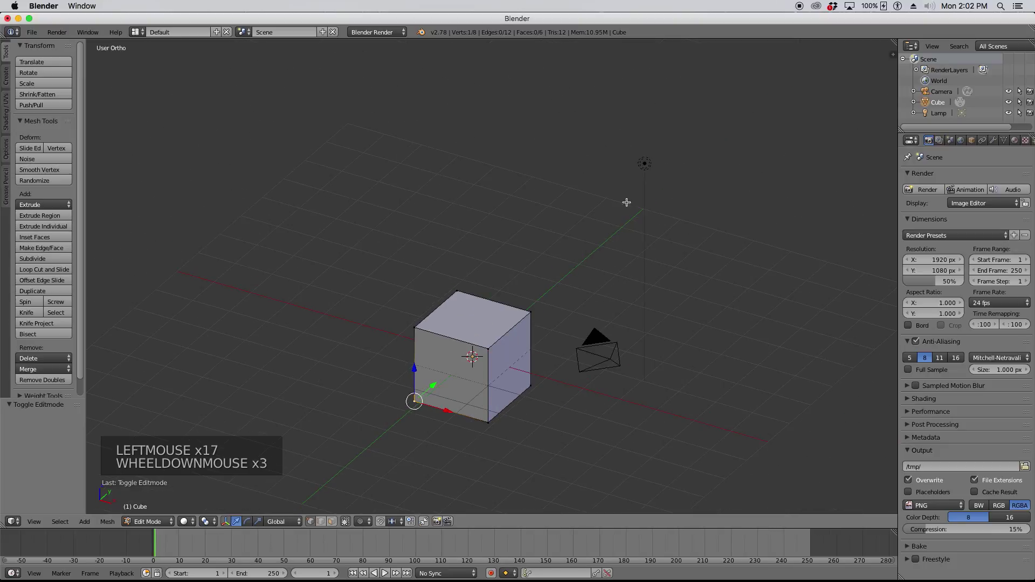
pyautogui.doubleClick(645, 162)
pyautogui.doubleClick(645, 163)
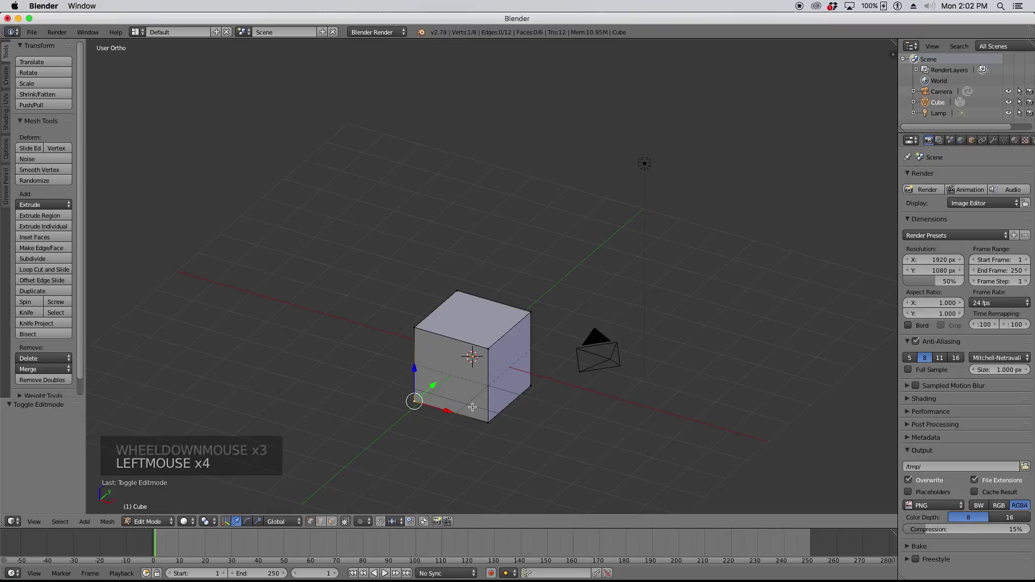
# - Toggle the whole mesh's selection until everything is selected, and briefly compare wireframe shading with solid
pyautogui.press('a')
pyautogui.press('a')
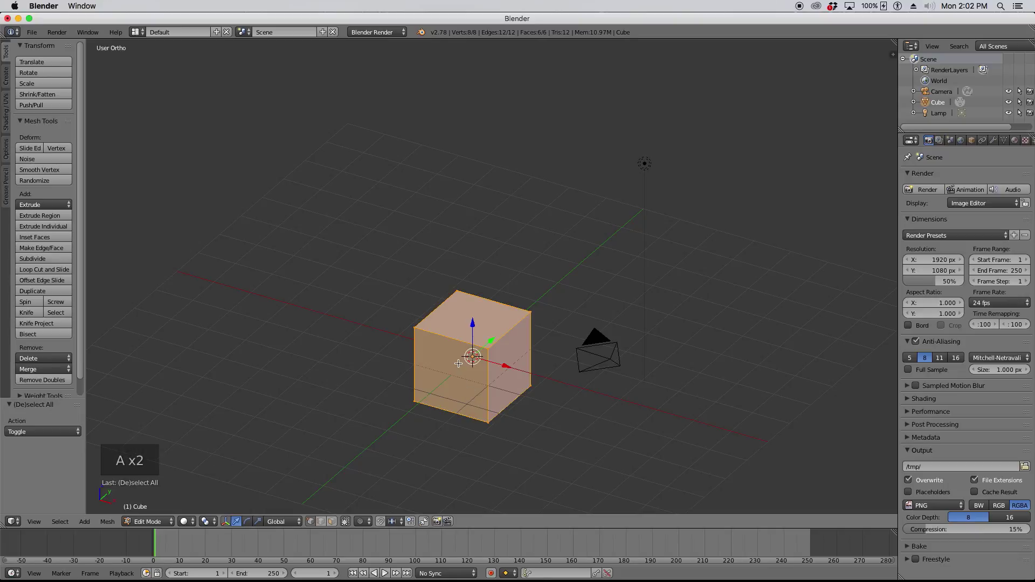
pyautogui.press('a')
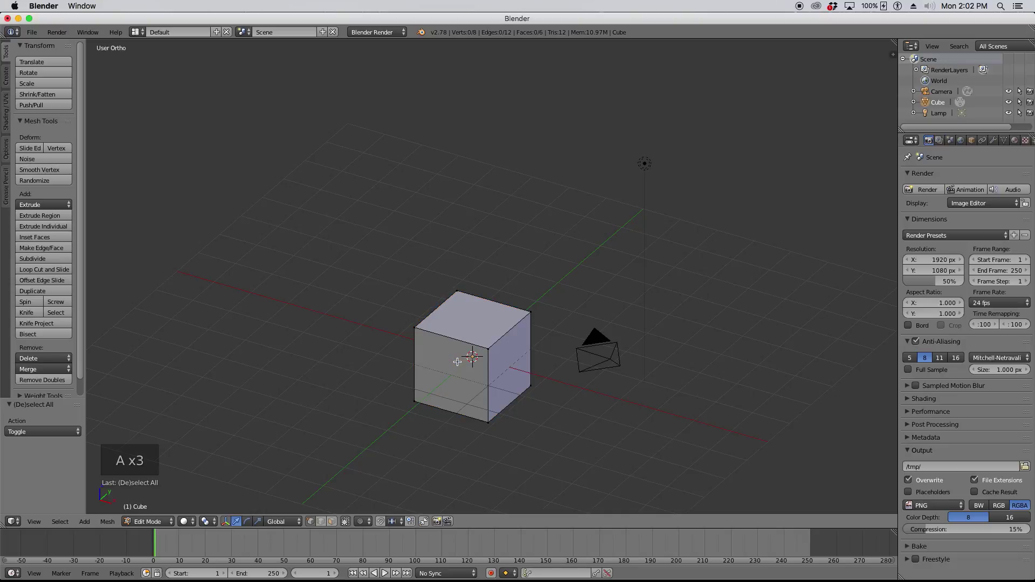
pyautogui.press('a')
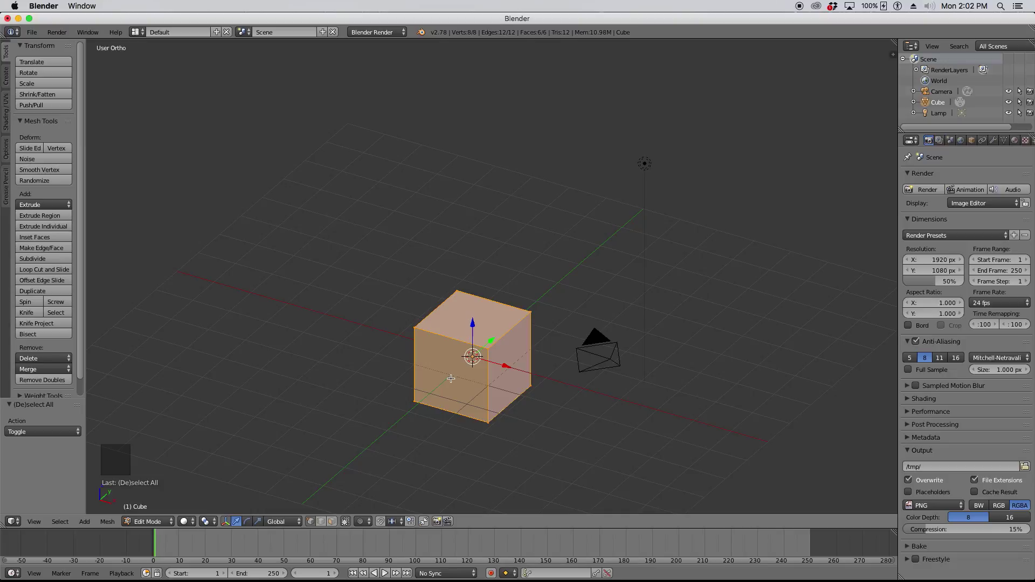
pyautogui.press('z')
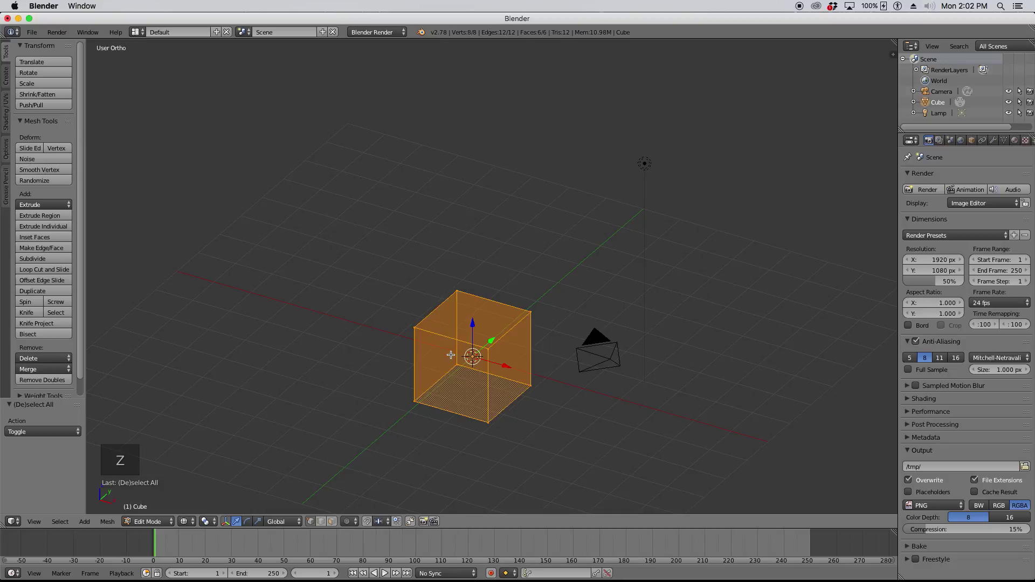
pyautogui.press('z')
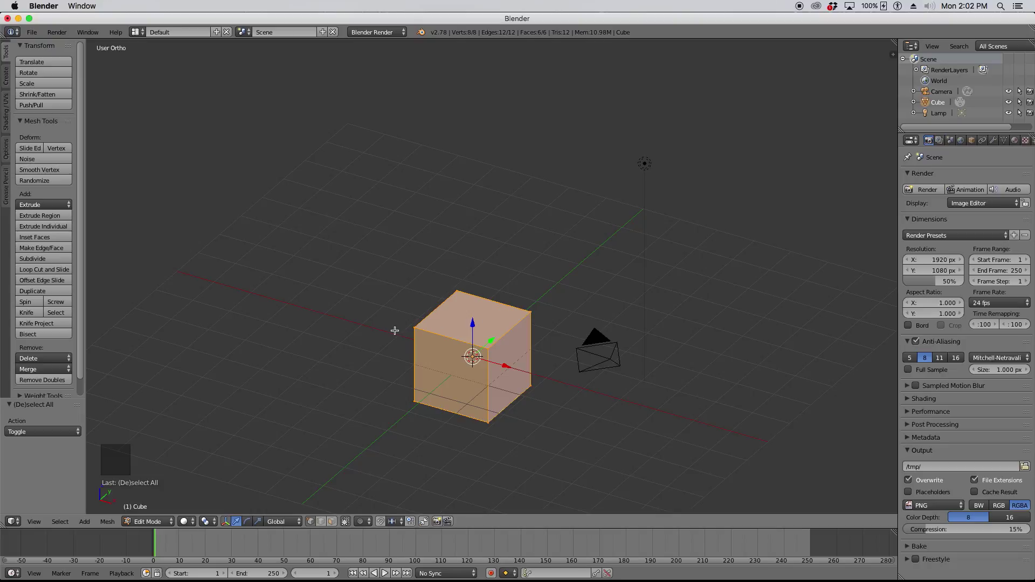
# - Select the corner vertices around the cube's front and top faces individually, ending with the top face's rear corner
pyautogui.click(416, 327)
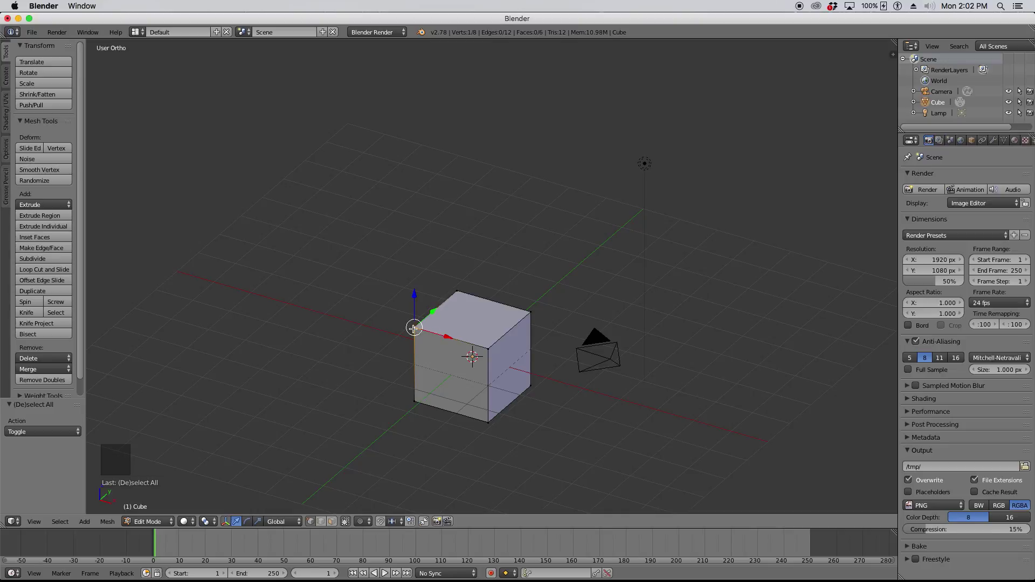
pyautogui.click(492, 349)
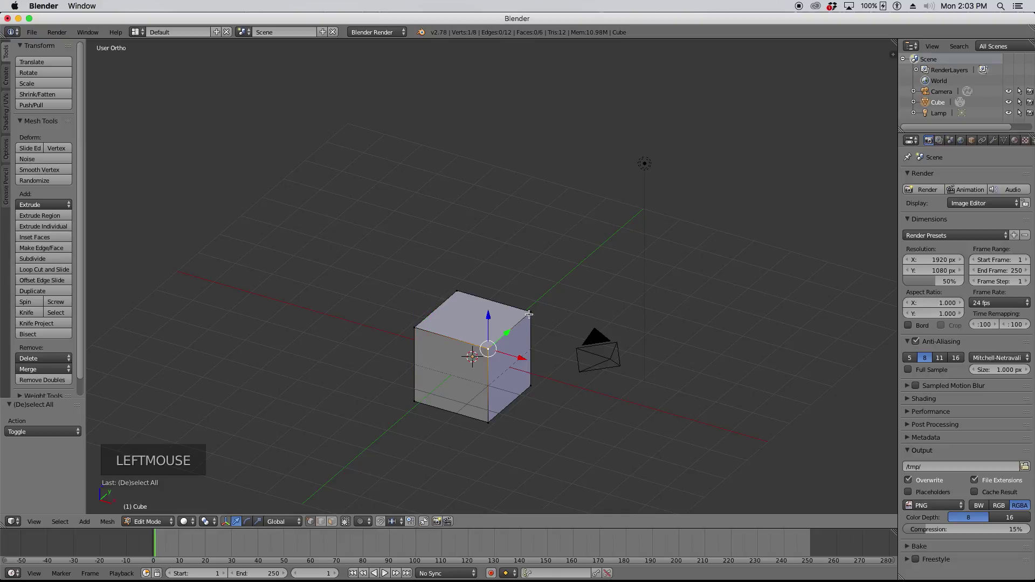
pyautogui.click(529, 313)
pyautogui.click(457, 292)
pyautogui.click(415, 326)
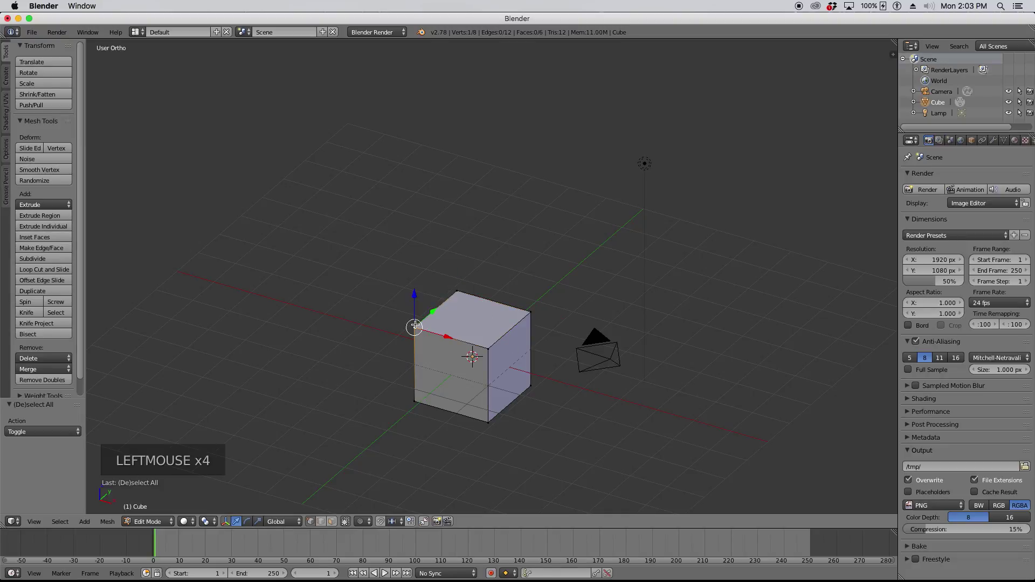
pyautogui.click(489, 348)
pyautogui.click(488, 421)
pyautogui.click(415, 401)
pyautogui.click(414, 327)
pyautogui.click(489, 348)
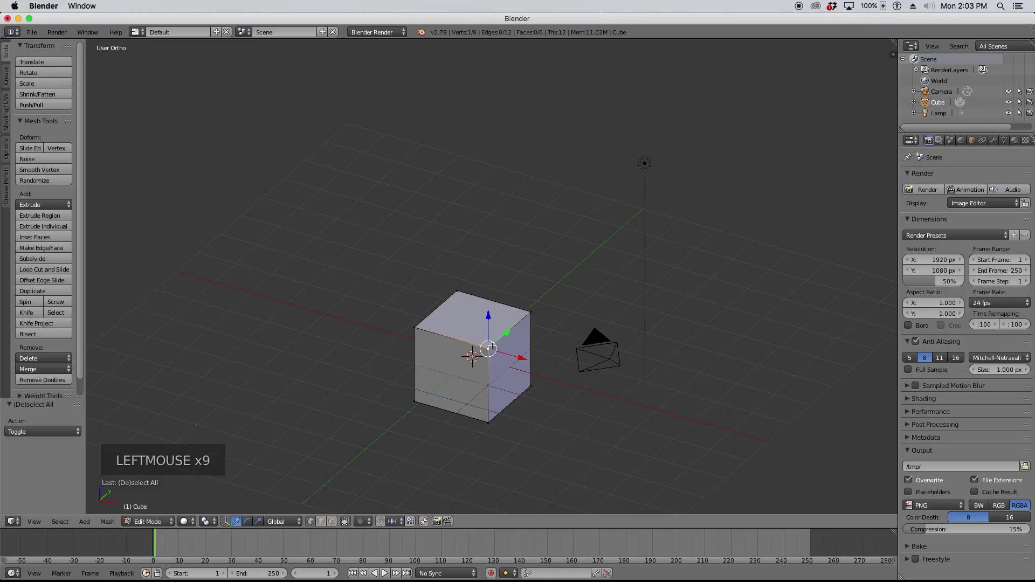
pyautogui.click(526, 307)
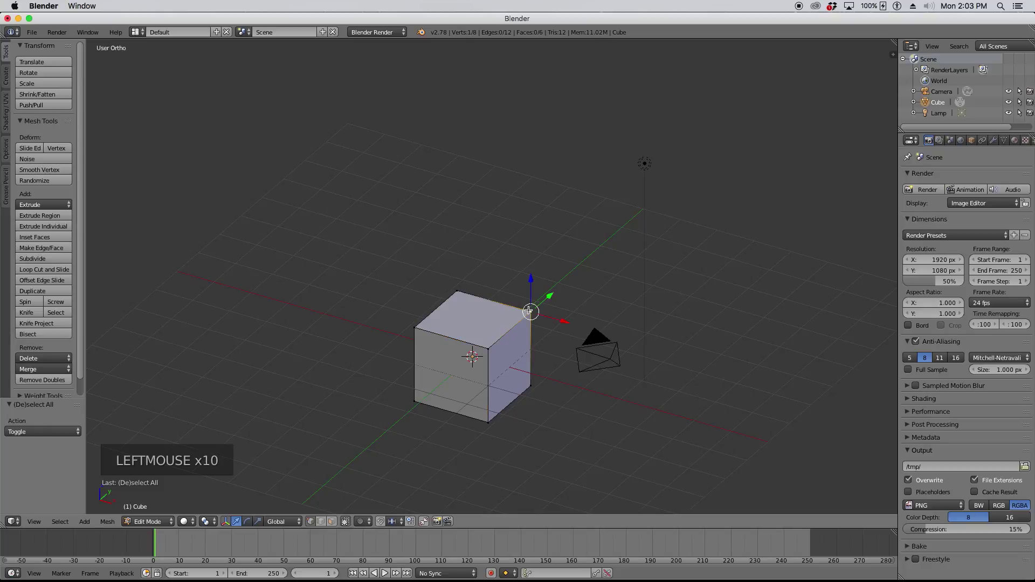
pyautogui.click(457, 292)
# - Try moving the front face's upper-left vertex about -1.79 units along X, and undo the move
pyautogui.click(415, 328)
pyautogui.moveTo(434, 312); pyautogui.dragTo(335, 356)
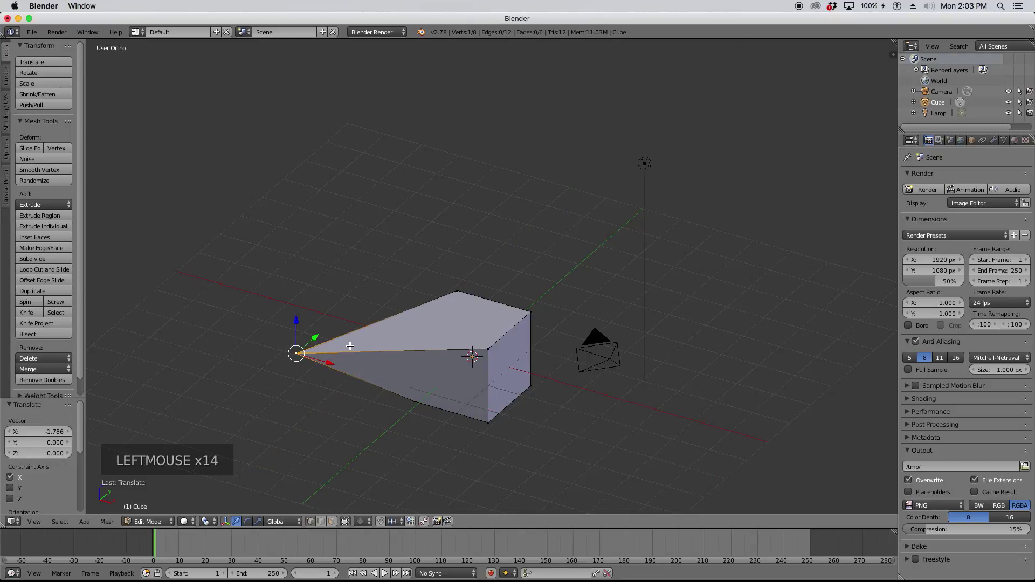
pyautogui.press('super+z')
pyautogui.press('super+z')
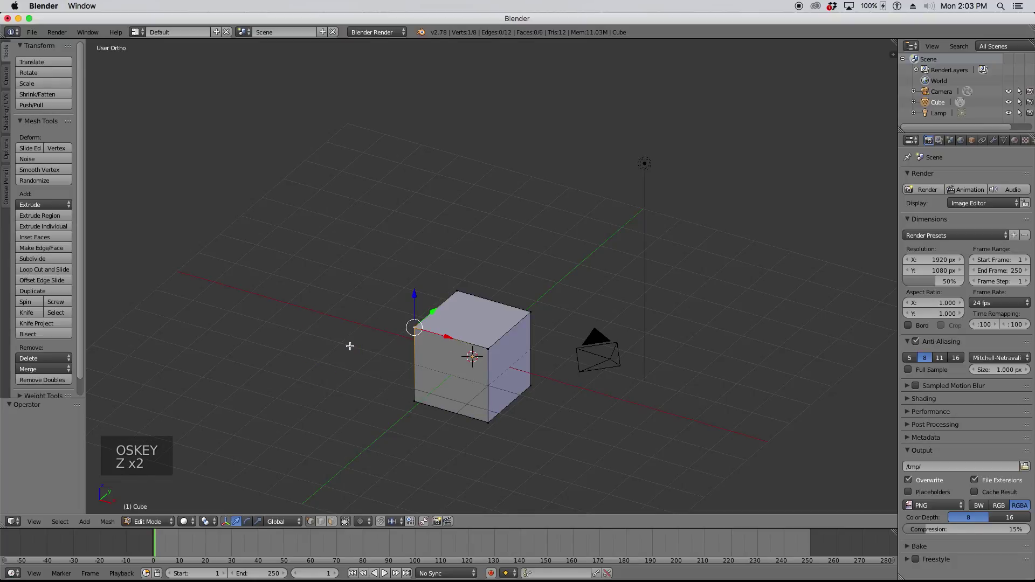
# - Switch to edge selection and select different cube edges individually, ending with the front face's left vertical edge
pyautogui.click(320, 524)
pyautogui.click(447, 333)
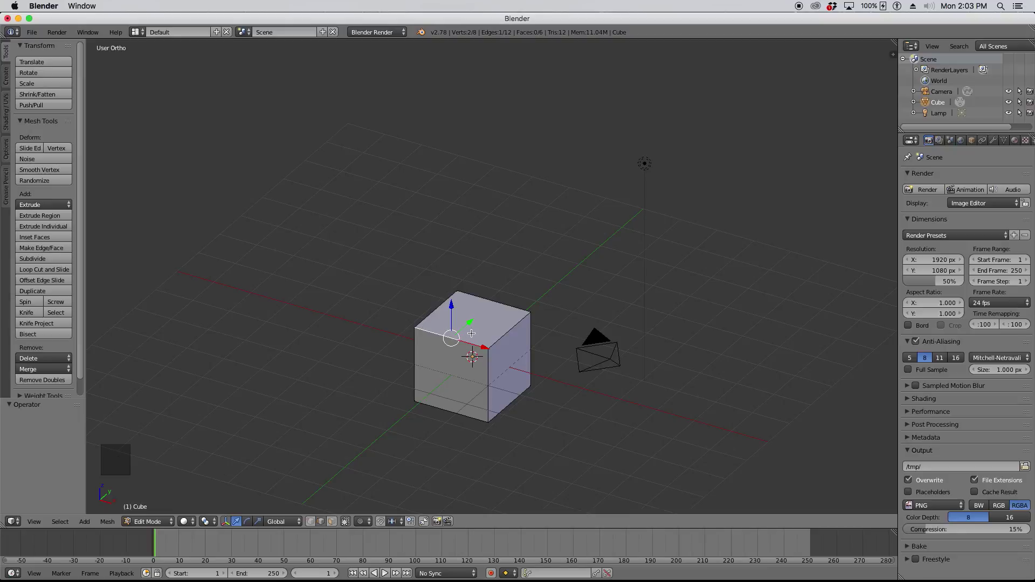
pyautogui.click(492, 374)
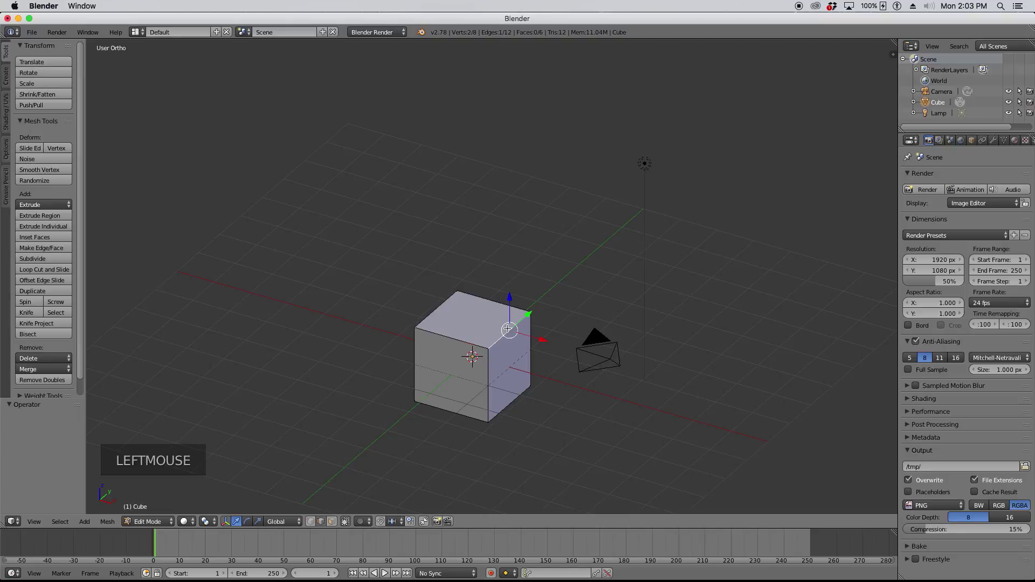
pyautogui.click(412, 356)
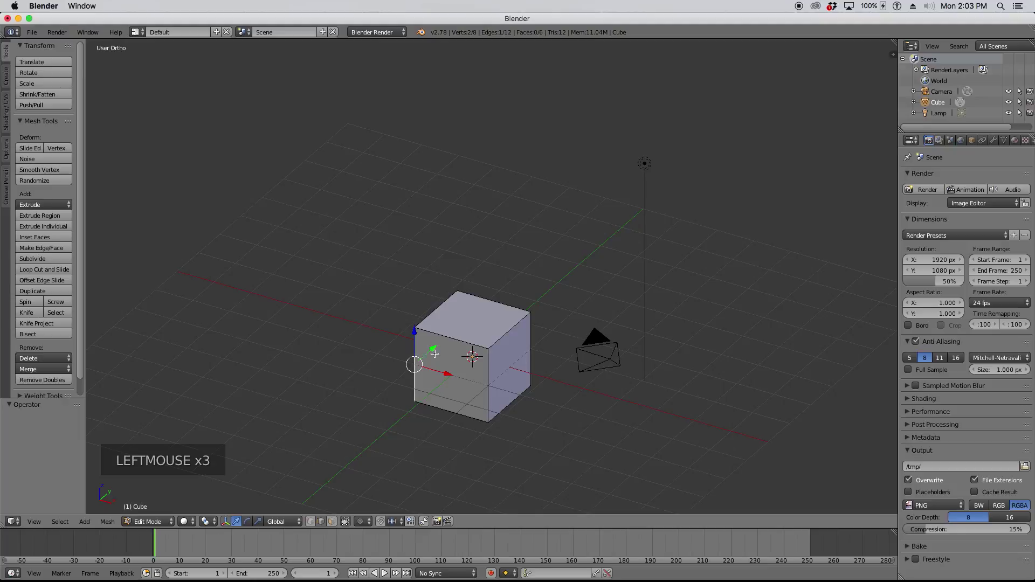
# - Select the front face's upper edge and try rotating it, cancelling the rotation
pyautogui.click(460, 336)
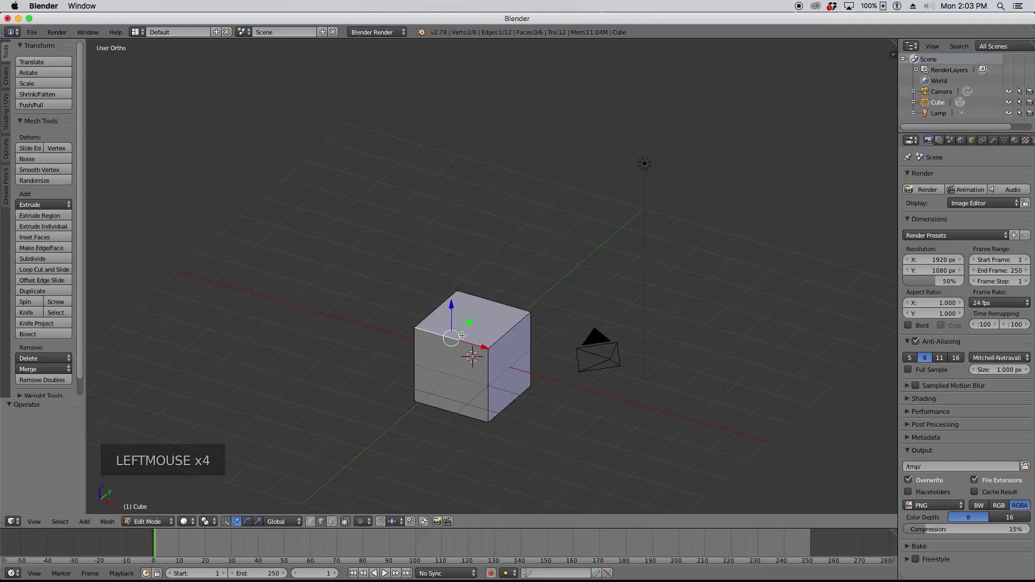
pyautogui.press('r')
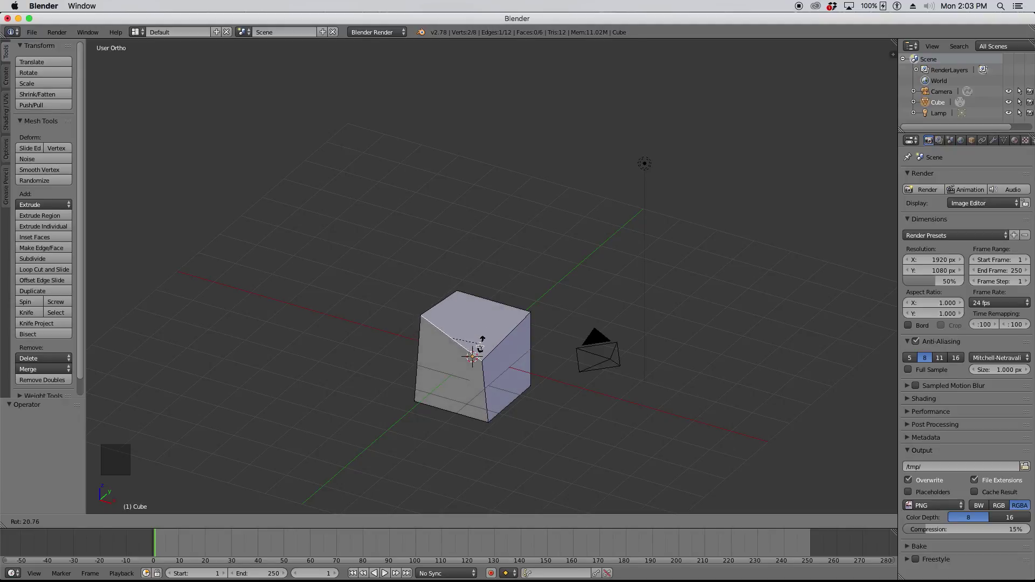
pyautogui.press('Escape')
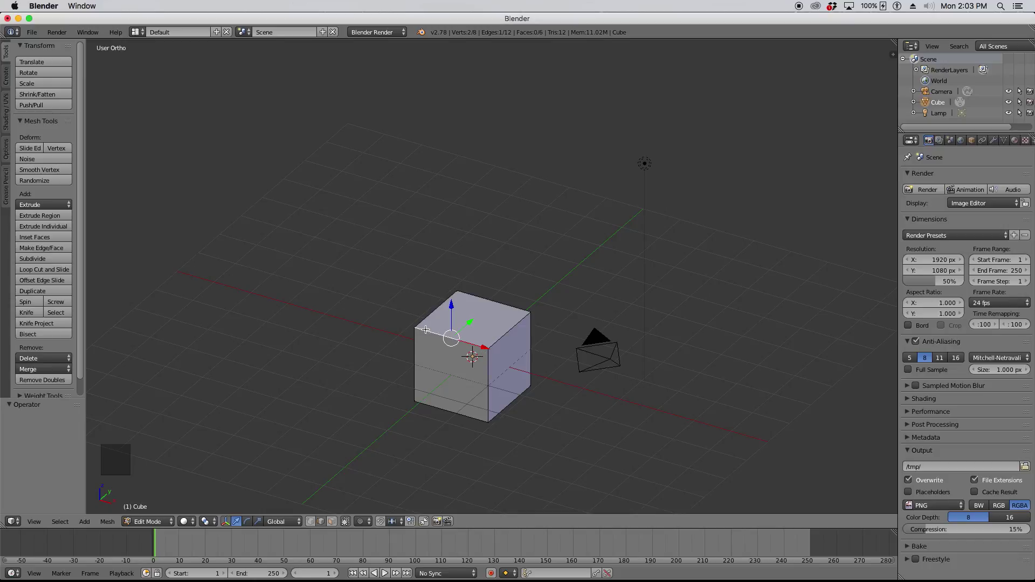
# - Select both end vertices of the front face's upper edge in vertex selection mode and try rotating them
pyautogui.click(312, 522)
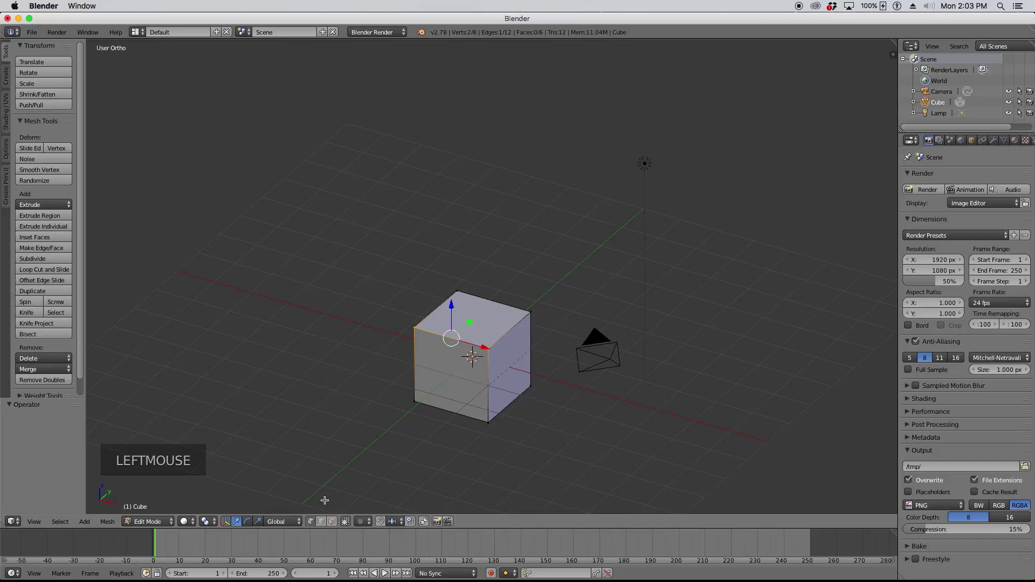
pyautogui.click(414, 327)
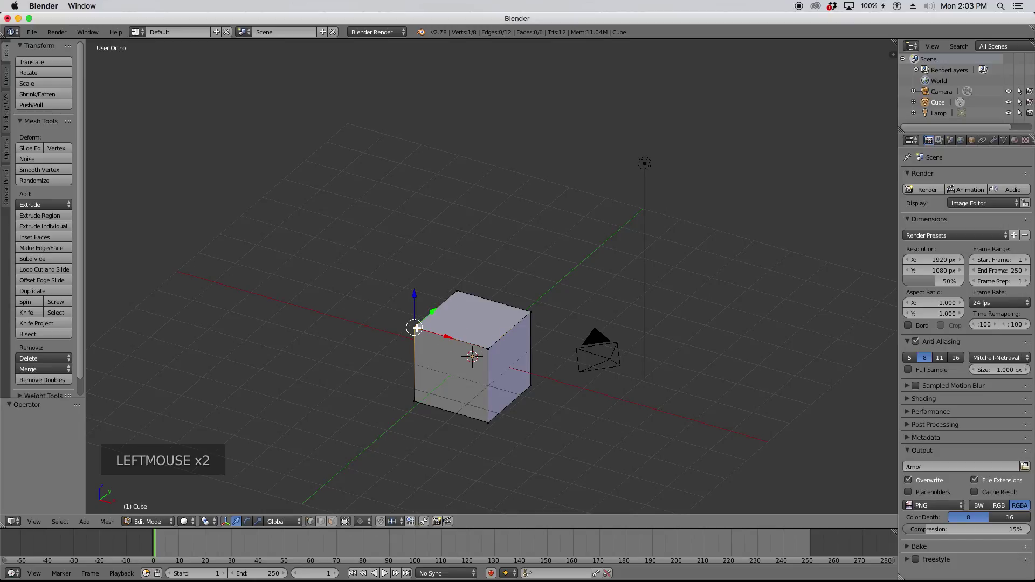
pyautogui.keyDown('shift'); pyautogui.click(488, 349); pyautogui.keyUp('shift')
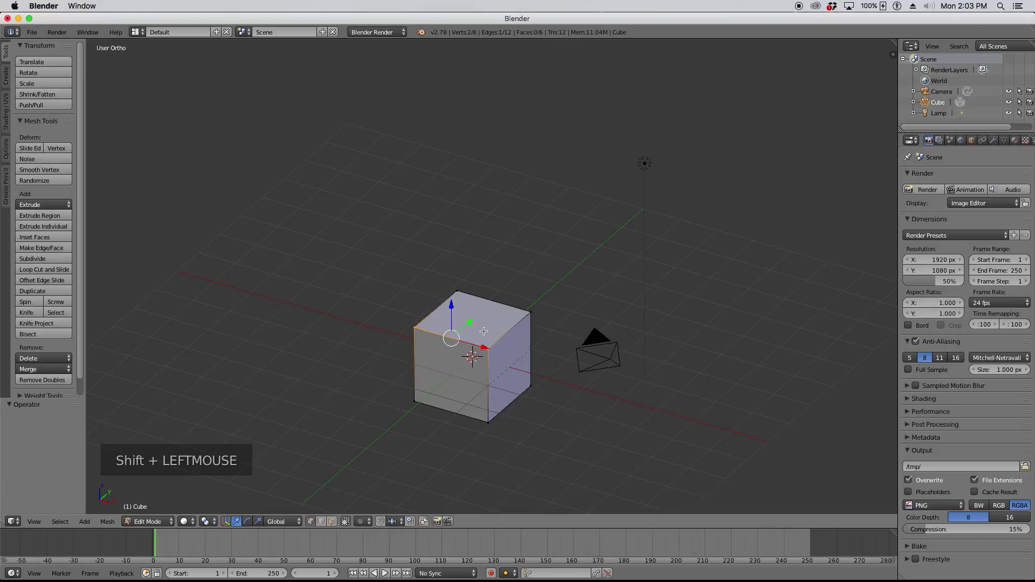
pyautogui.press('r')
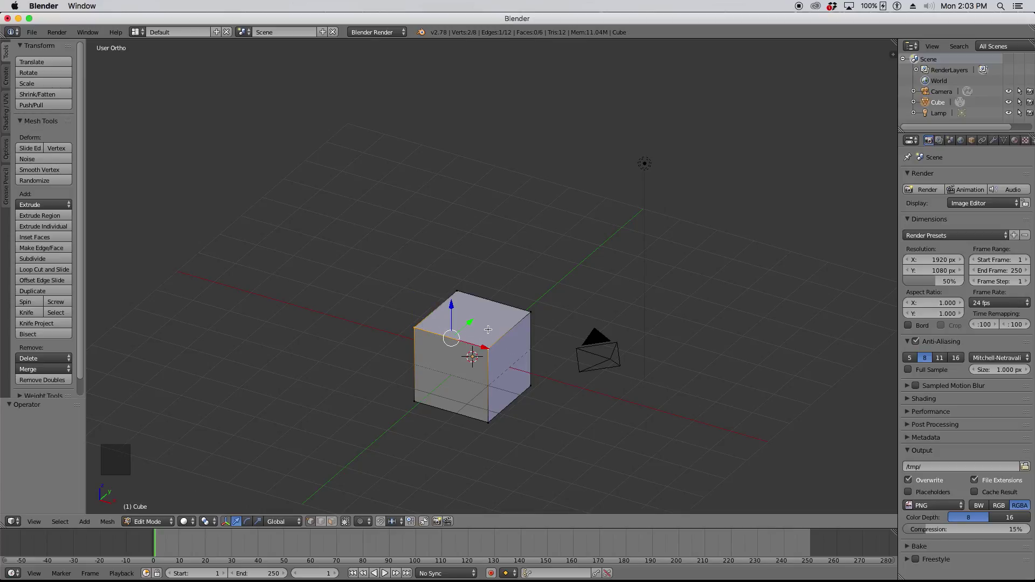
pyautogui.press('Escape')
# - Return to edge selection, clear the selection, and select only the front face's upper edge
pyautogui.click(322, 524)
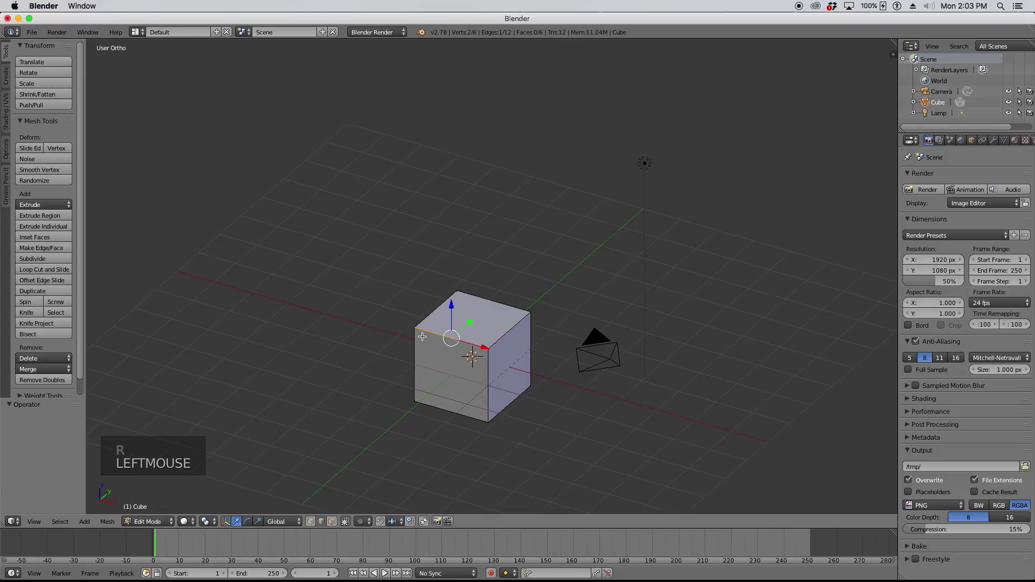
pyautogui.press('a')
pyautogui.click(447, 332)
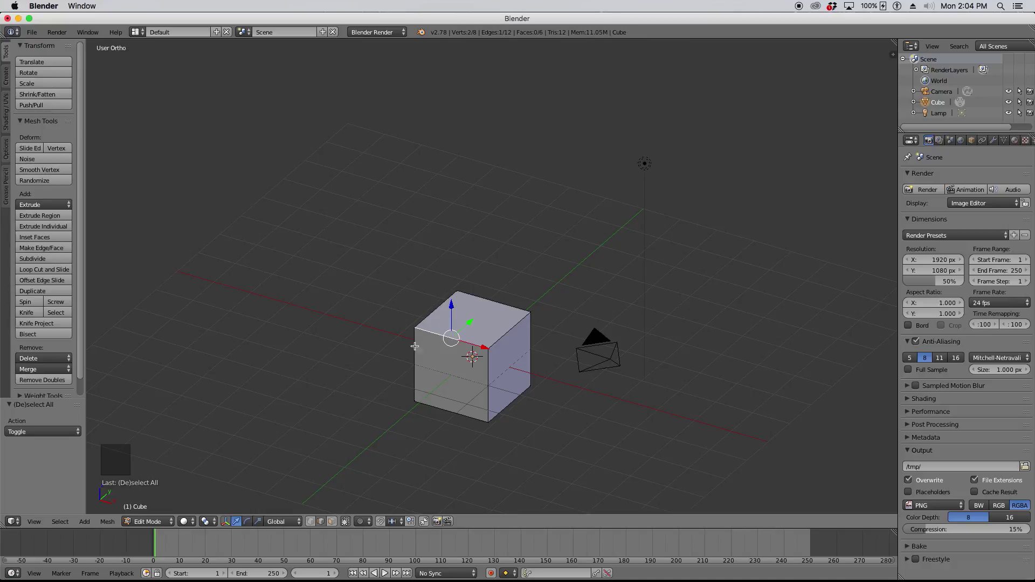
# - Switch to face selection and select the cube's visible faces one at a time, ending with the top face
pyautogui.click(331, 522)
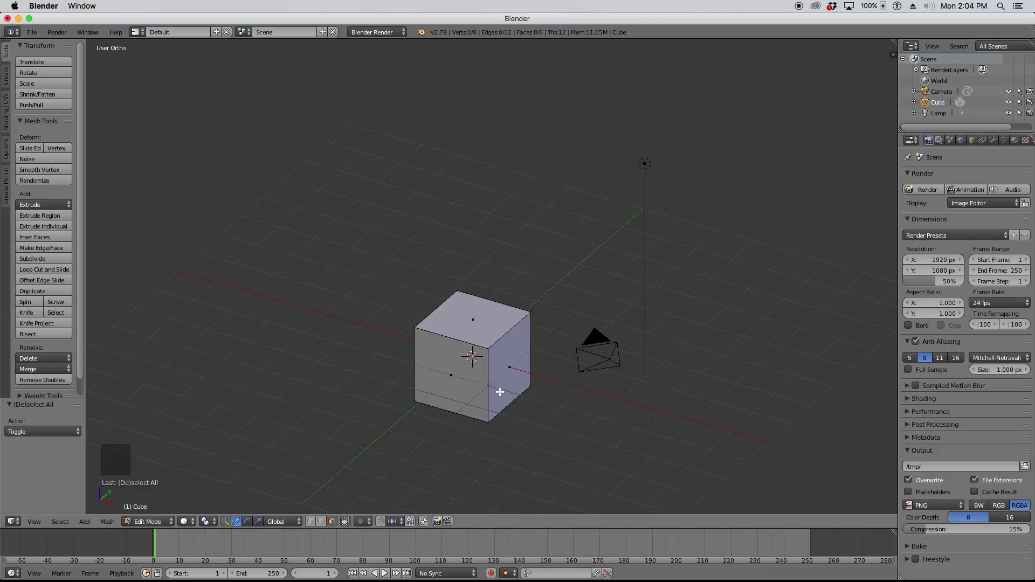
pyautogui.click(475, 318)
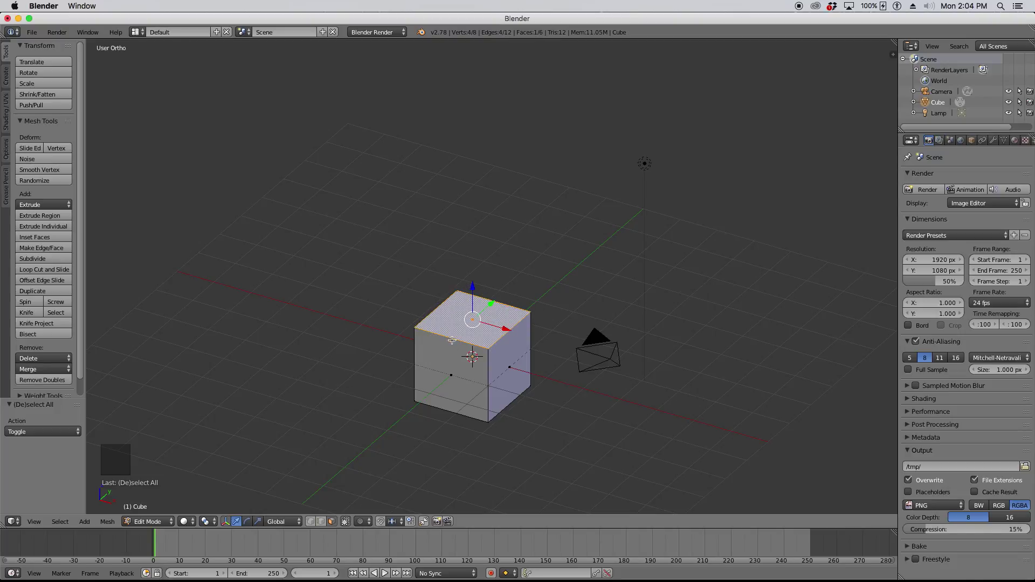
pyautogui.click(469, 356)
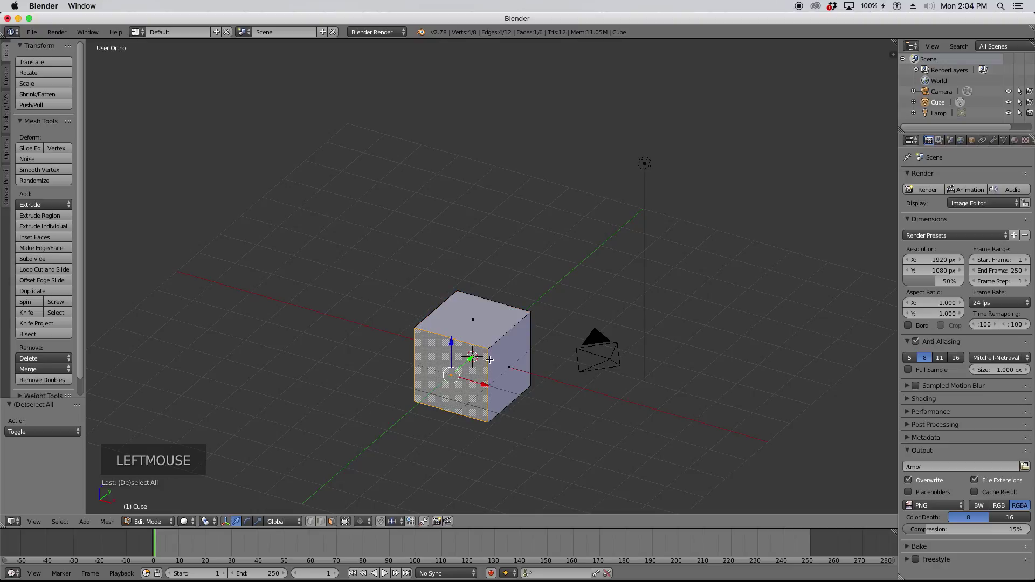
pyautogui.click(511, 362)
pyautogui.click(478, 327)
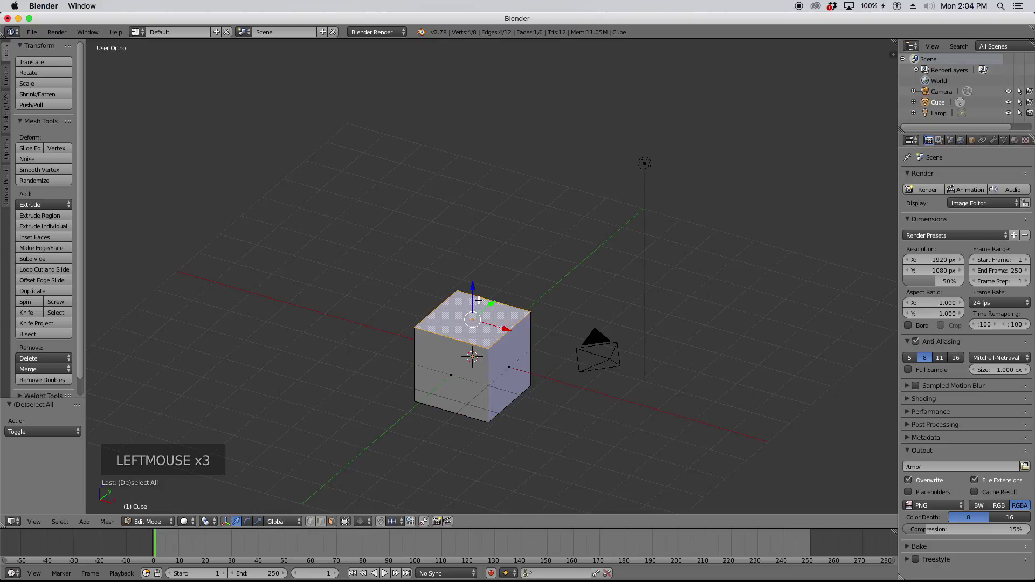
# - Select the cube's front face and try rotating and moving it, cancelling both transformations
pyautogui.click(456, 376)
pyautogui.press('r')
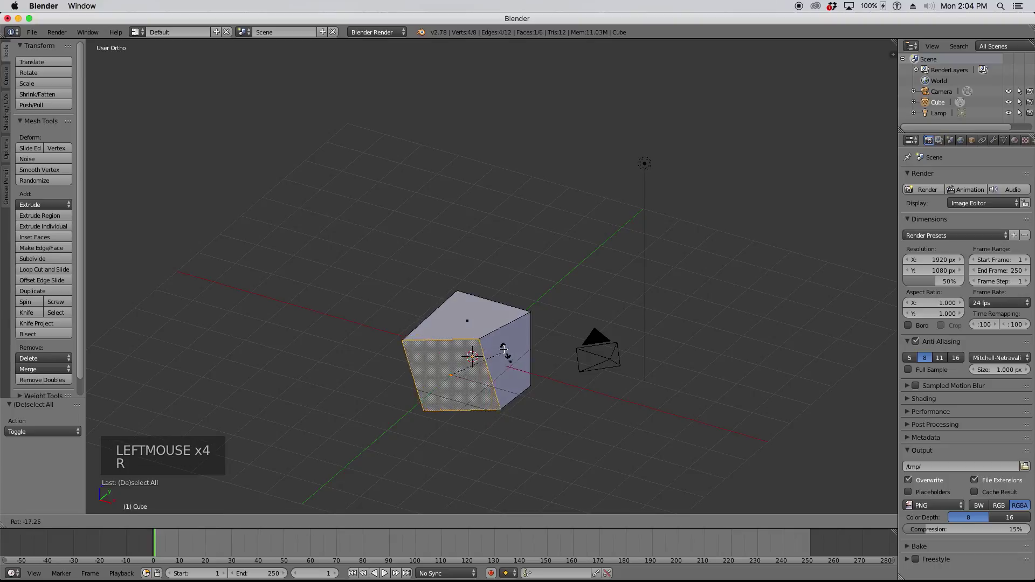
pyautogui.rightClick(508, 367)
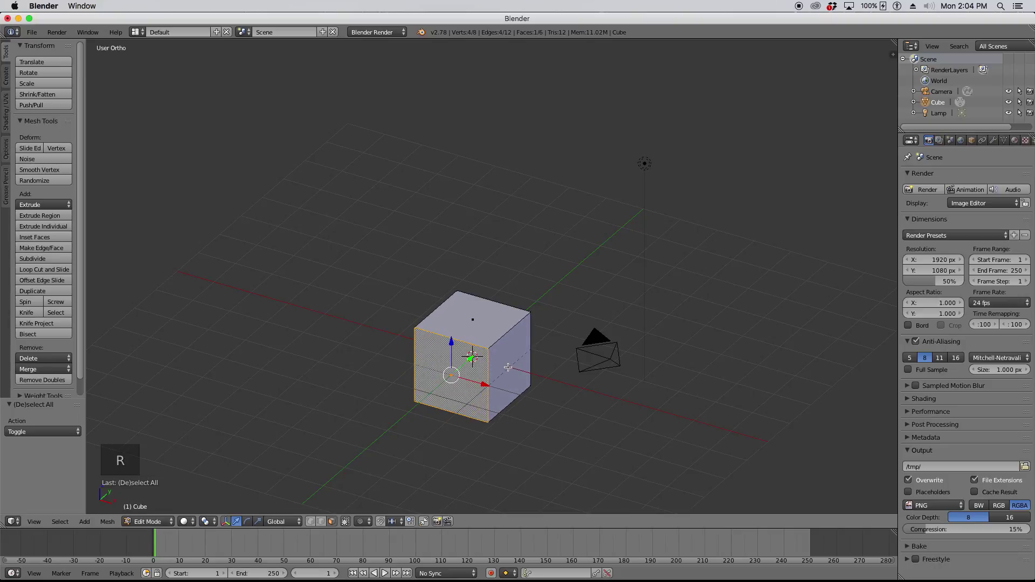
pyautogui.press('g')
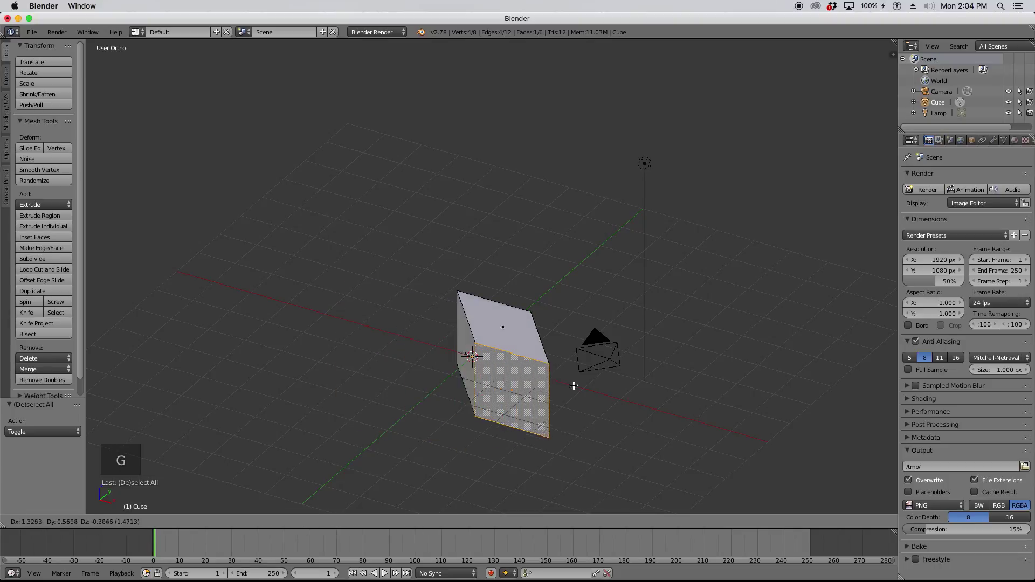
pyautogui.rightClick(466, 347)
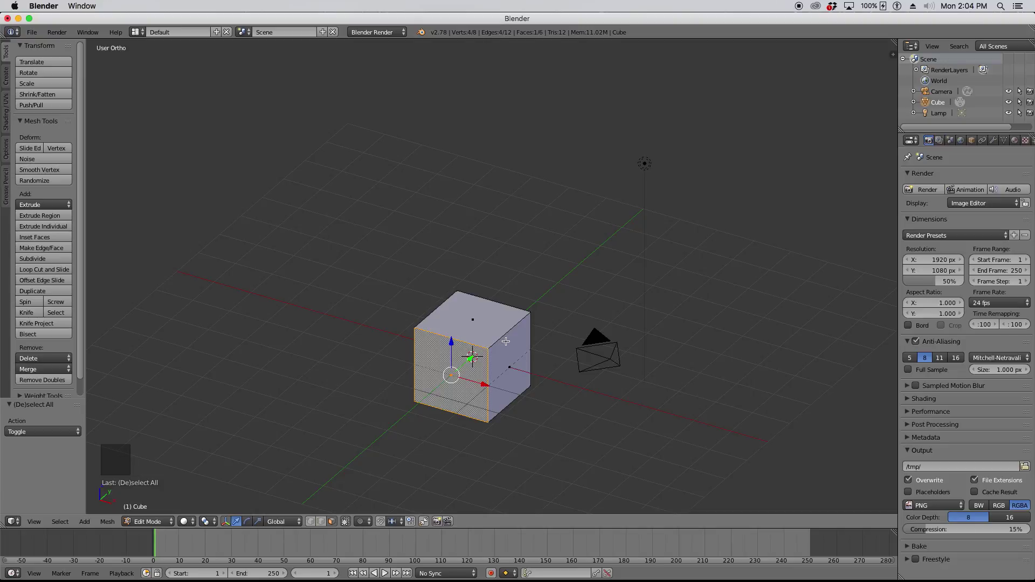
# - Select the whole cube and look through the creation, shading and UV, options and Grease Pencil tools, returning to the mesh tools
pyautogui.press('a')
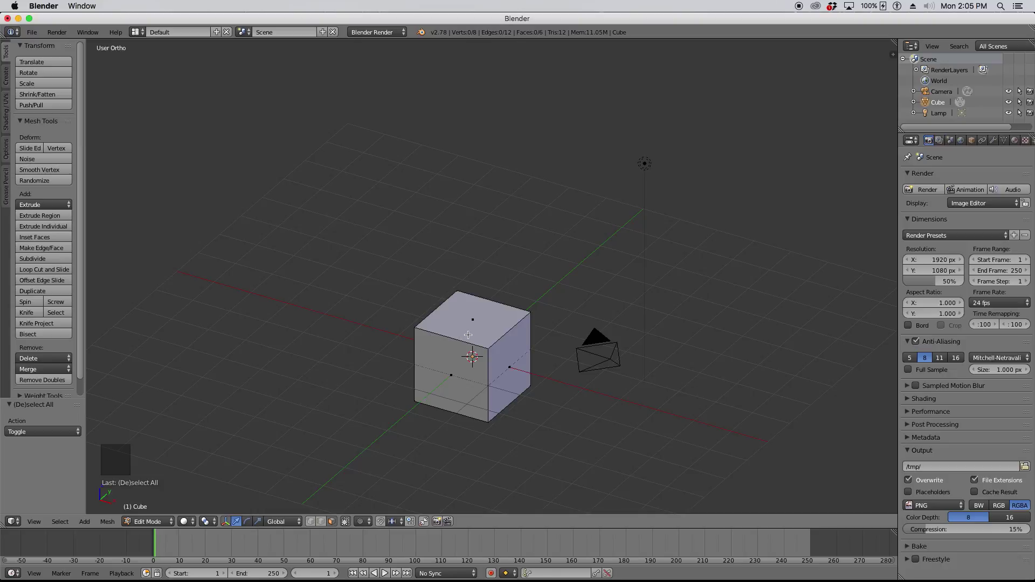
pyautogui.press('a')
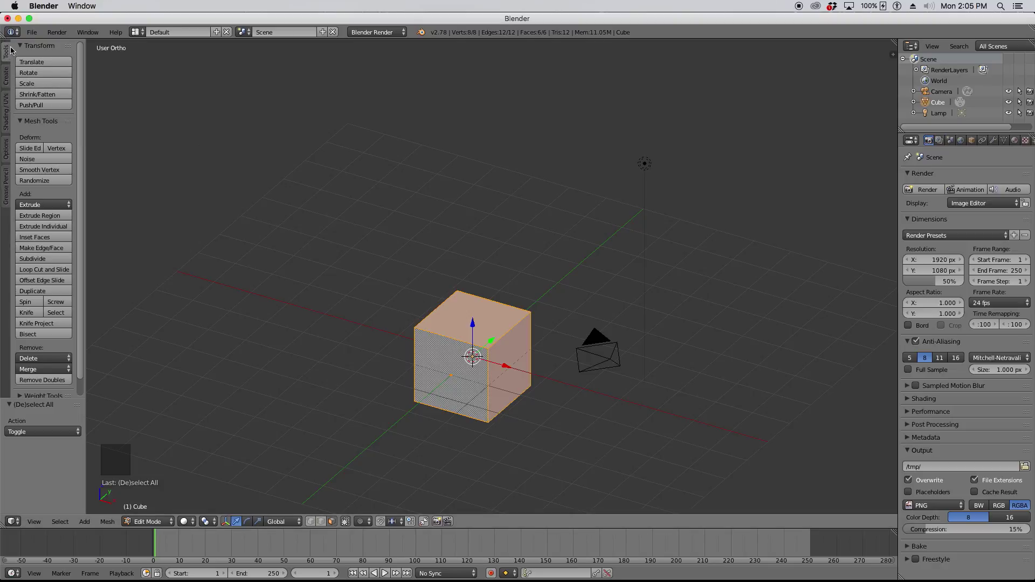
pyautogui.click(6, 76)
pyautogui.click(9, 104)
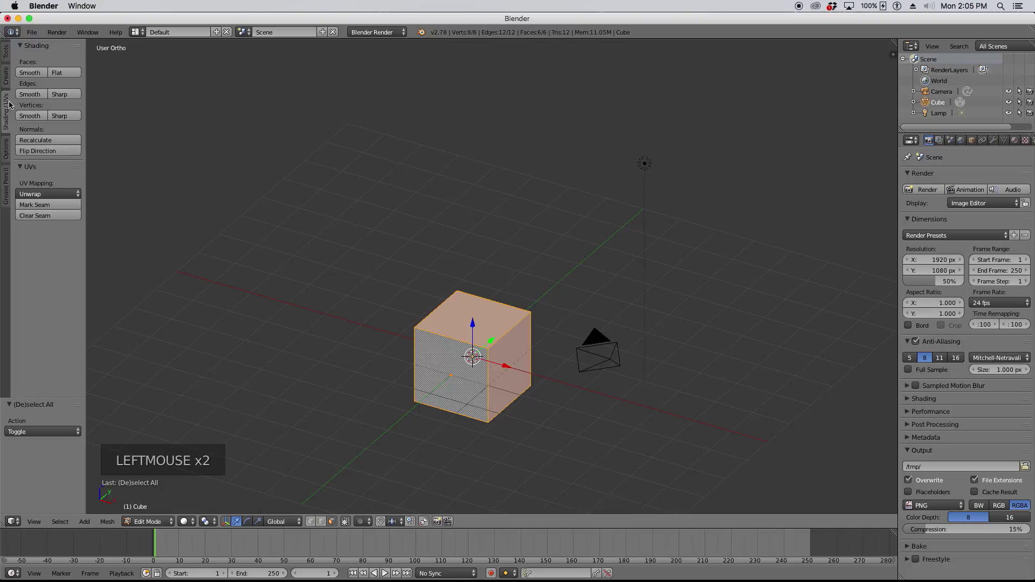
pyautogui.click(7, 155)
pyautogui.click(7, 180)
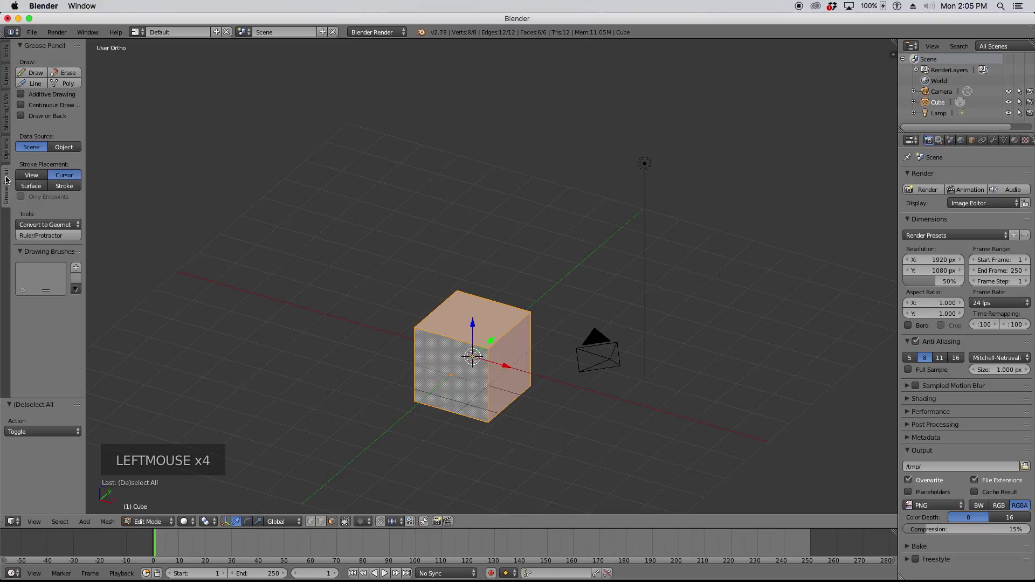
pyautogui.click(7, 54)
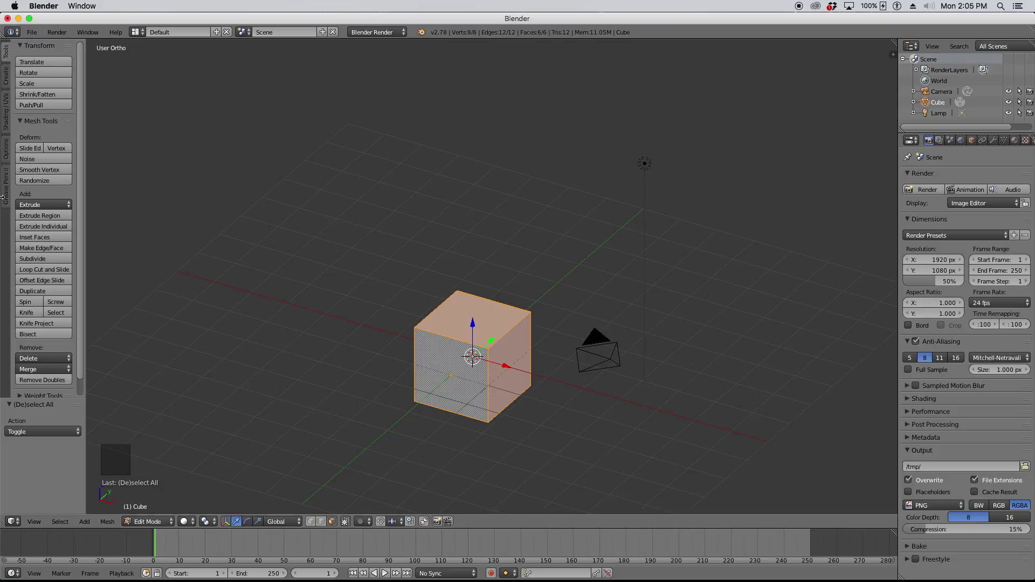
# - Replace the front face selection with all of the cube's geometry and subdivide it with one cut
pyautogui.click(448, 369)
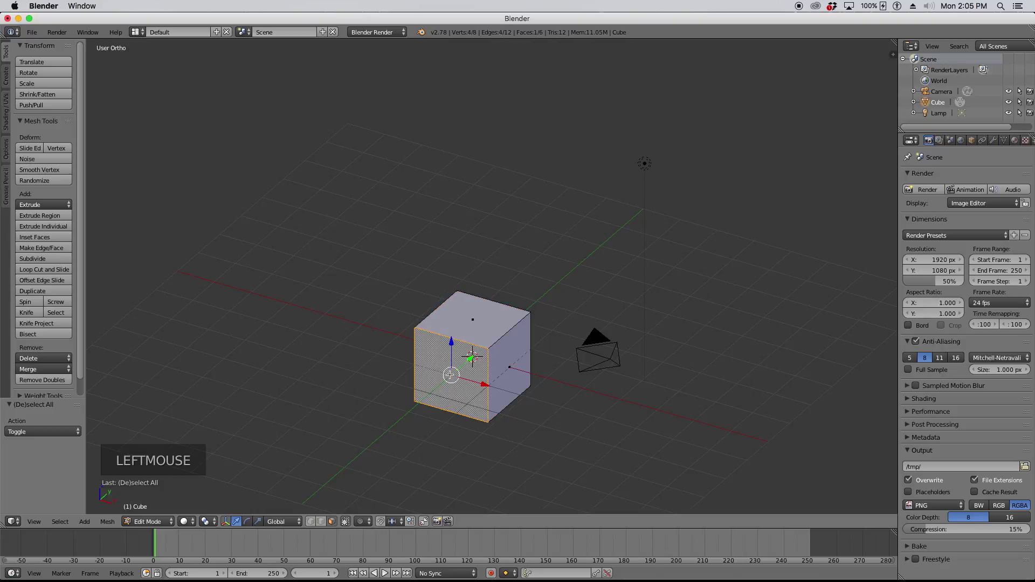
pyautogui.press('a')
pyautogui.press('a')
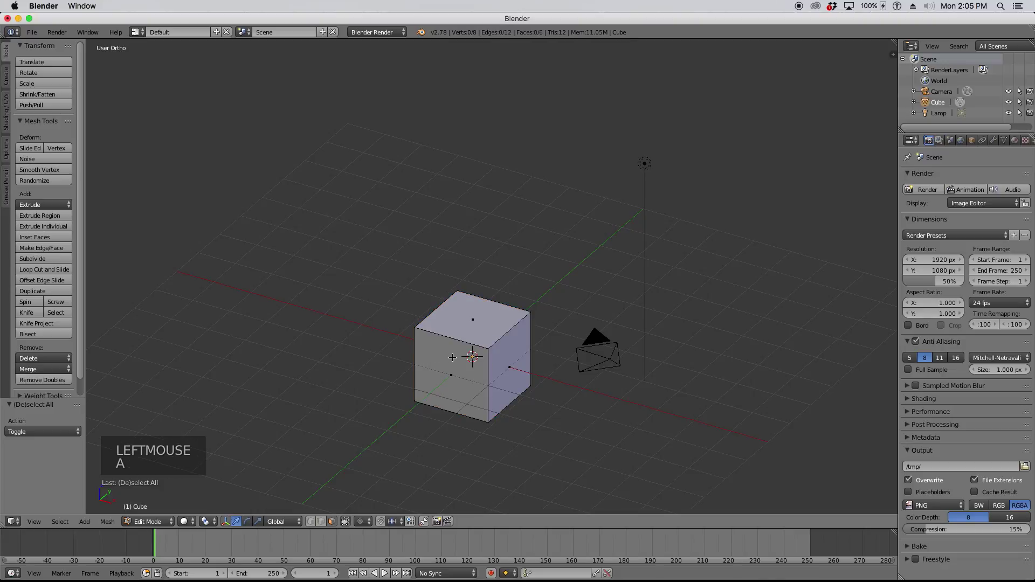
pyautogui.click(43, 260)
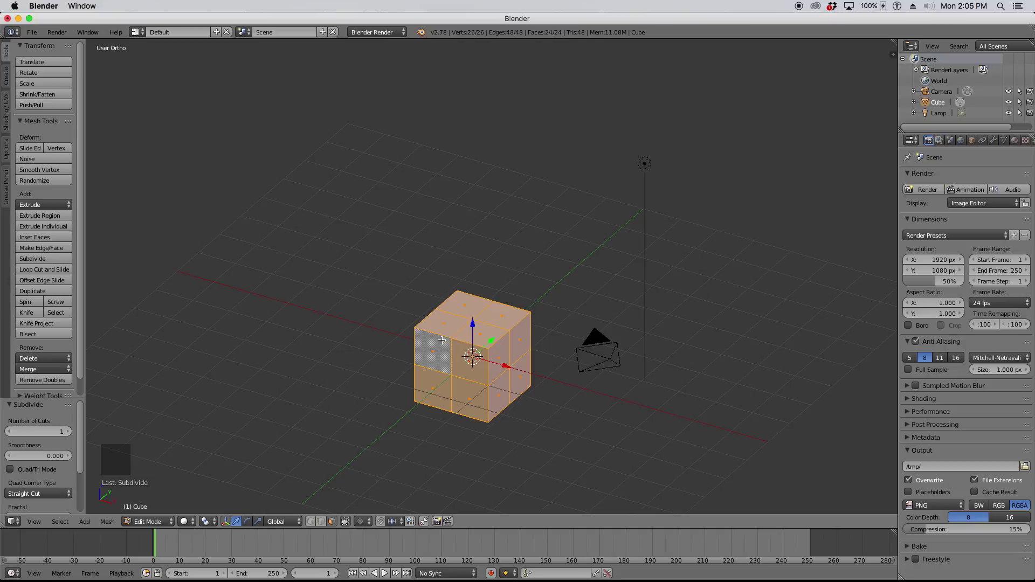
# - Select the four smaller faces on the cube's front side one at a time, ending with the lower-left one
pyautogui.click(463, 376)
pyautogui.click(431, 358)
pyautogui.click(467, 398)
pyautogui.click(423, 388)
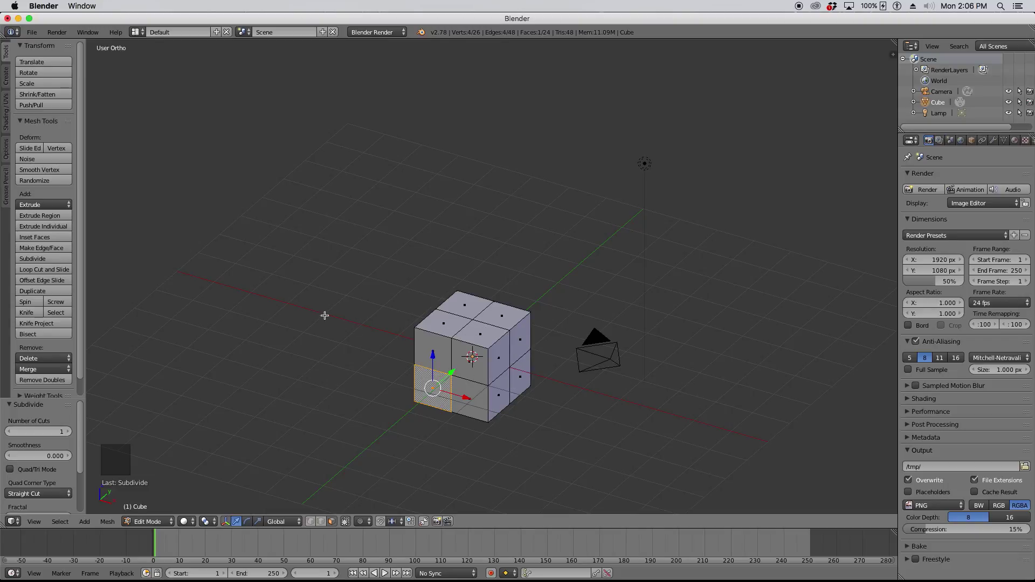
# - Raise the Subdivide operation's number of cuts step by step to 10
pyautogui.click(67, 432)
pyautogui.click(66, 432)
pyautogui.click(66, 432)
pyautogui.click(67, 432)
pyautogui.click(67, 432)
pyautogui.click(67, 432)
pyautogui.click(67, 431)
pyautogui.click(67, 432)
pyautogui.click(67, 432)
pyautogui.click(66, 432)
pyautogui.click(67, 432)
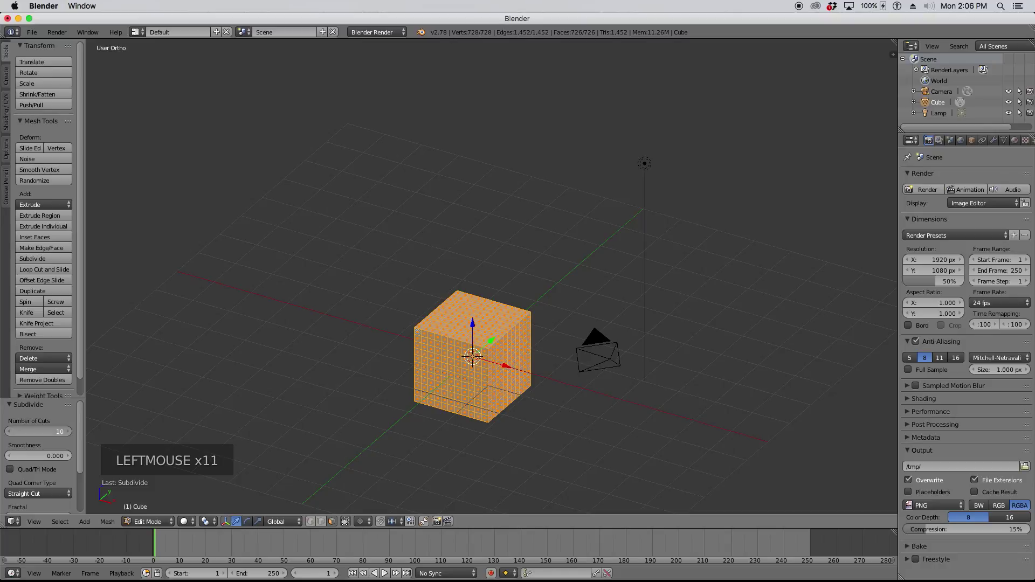
# - Set the subdivision's number of cuts to 11, and increase it further to 13
pyautogui.click(57, 431)
pyautogui.write('1')
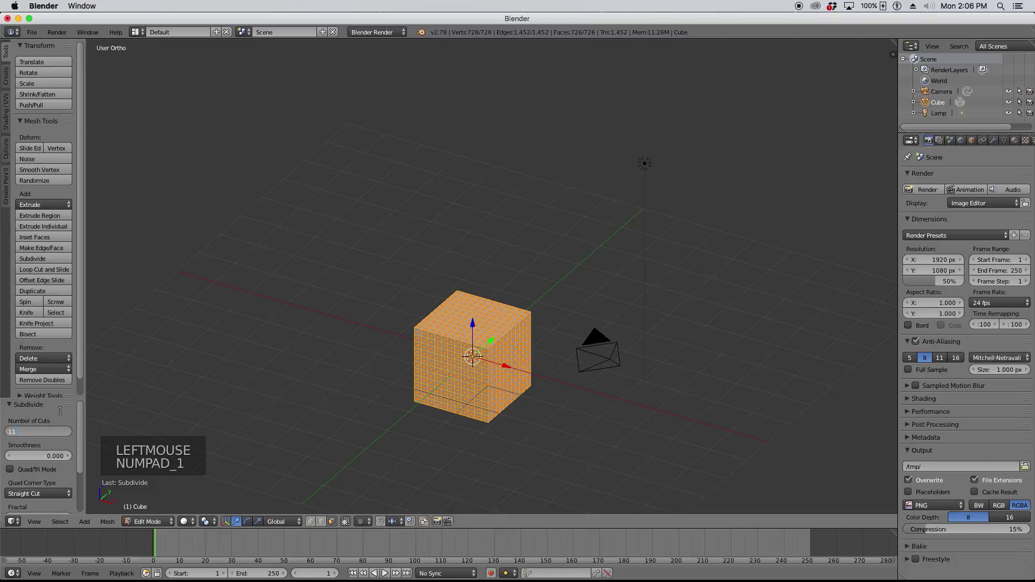
pyautogui.write('1')
pyautogui.press('Return')
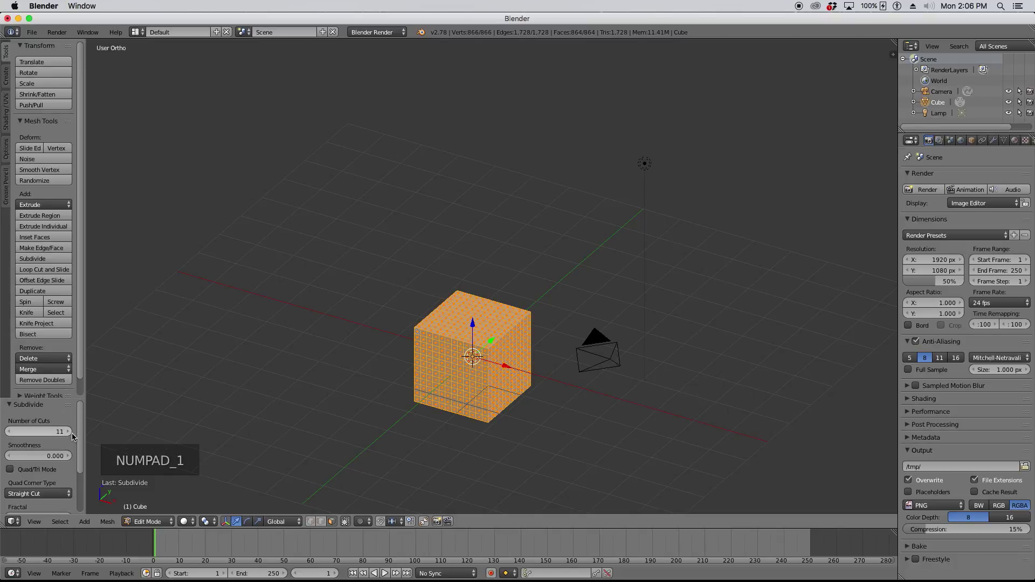
pyautogui.click(67, 431)
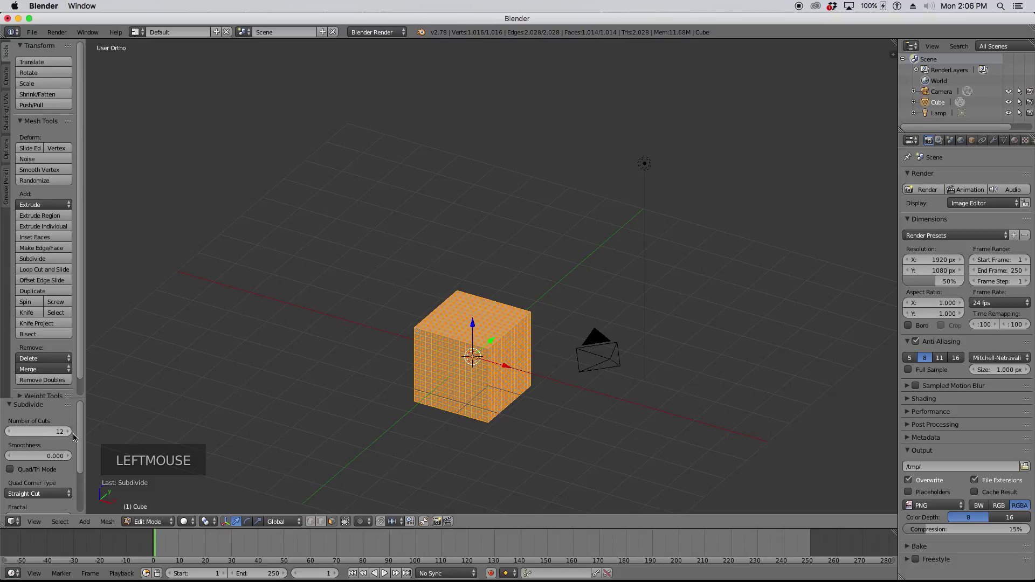
pyautogui.click(68, 432)
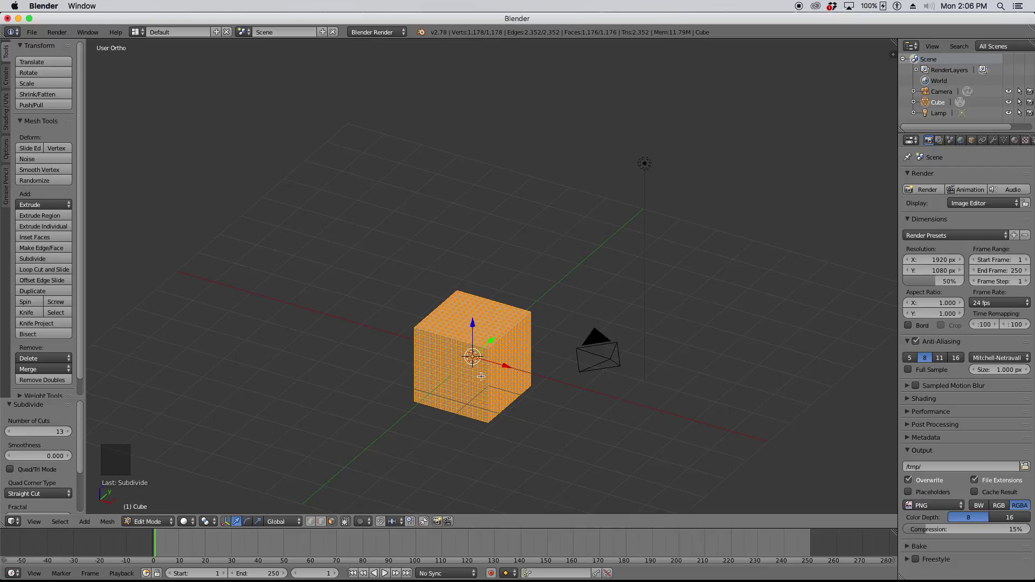
# - Clear the selection and select a column of four small front faces plus the three lower faces in the adjacent column
pyautogui.press('a')
pyautogui.scroll(4, 477, 380)
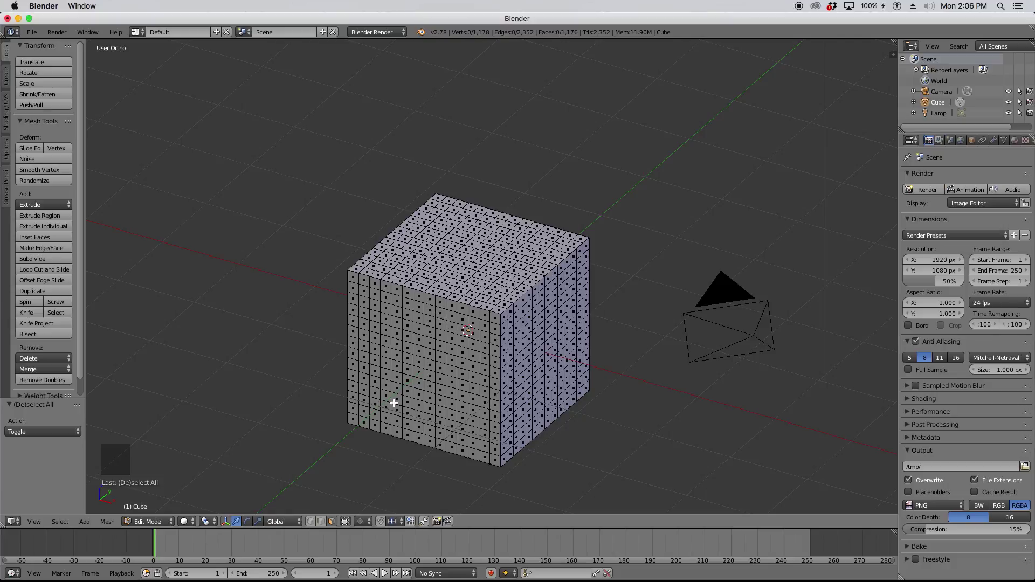
pyautogui.click(398, 345)
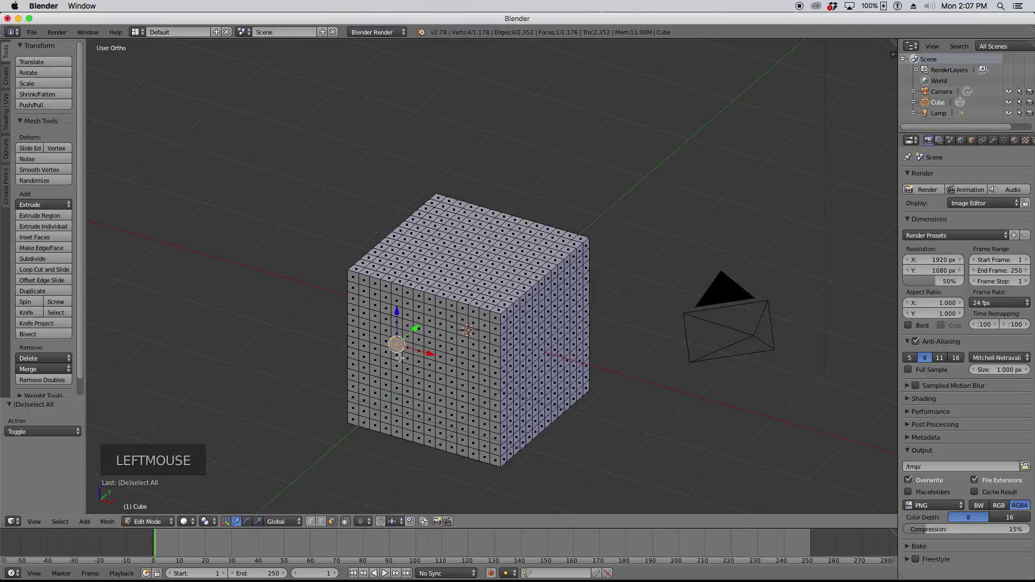
pyautogui.keyDown('shift'); pyautogui.click(399, 358); pyautogui.keyUp('shift')
pyautogui.keyDown('shift'); pyautogui.click(399, 369); pyautogui.keyUp('shift')
pyautogui.keyDown('shift'); pyautogui.click(399, 381); pyautogui.keyUp('shift')
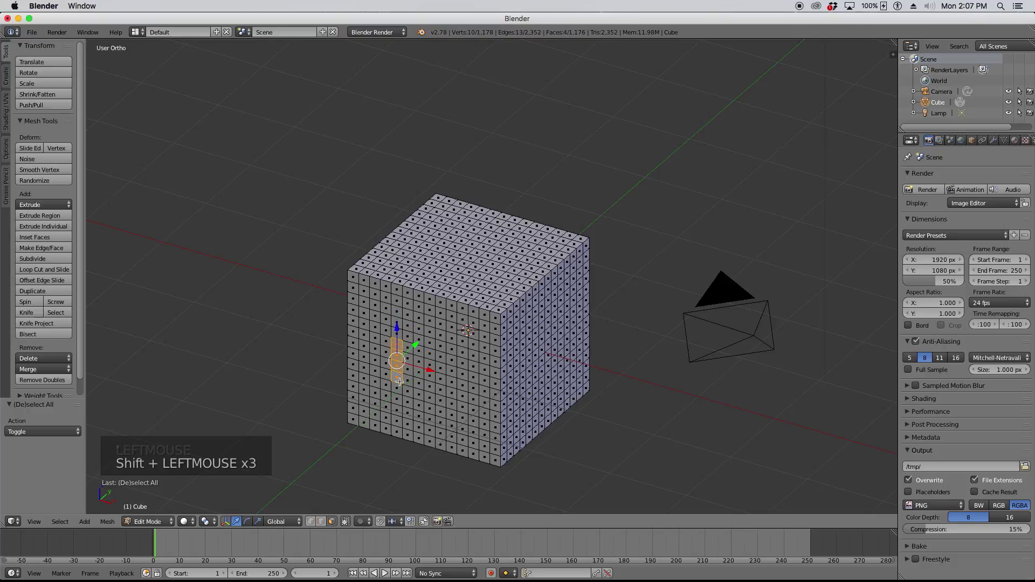
pyautogui.keyDown('shift'); pyautogui.click(409, 381); pyautogui.keyUp('shift')
pyautogui.keyDown('shift'); pyautogui.click(412, 360); pyautogui.keyUp('shift')
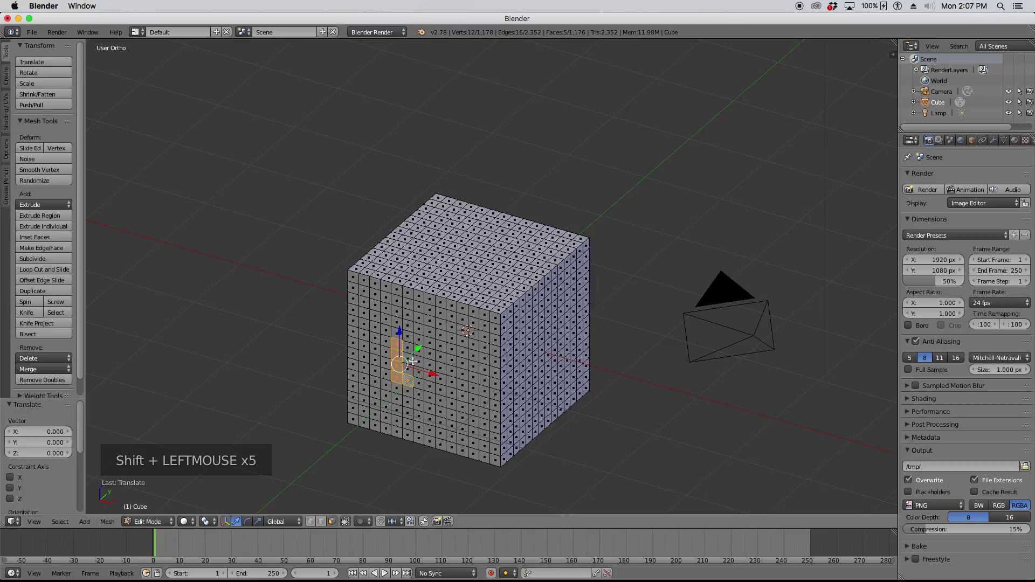
pyautogui.scroll(5, 412, 359)
pyautogui.keyDown('shift'); pyautogui.click(404, 370); pyautogui.keyUp('shift')
pyautogui.keyDown('shift'); pyautogui.click(405, 341); pyautogui.keyUp('shift')
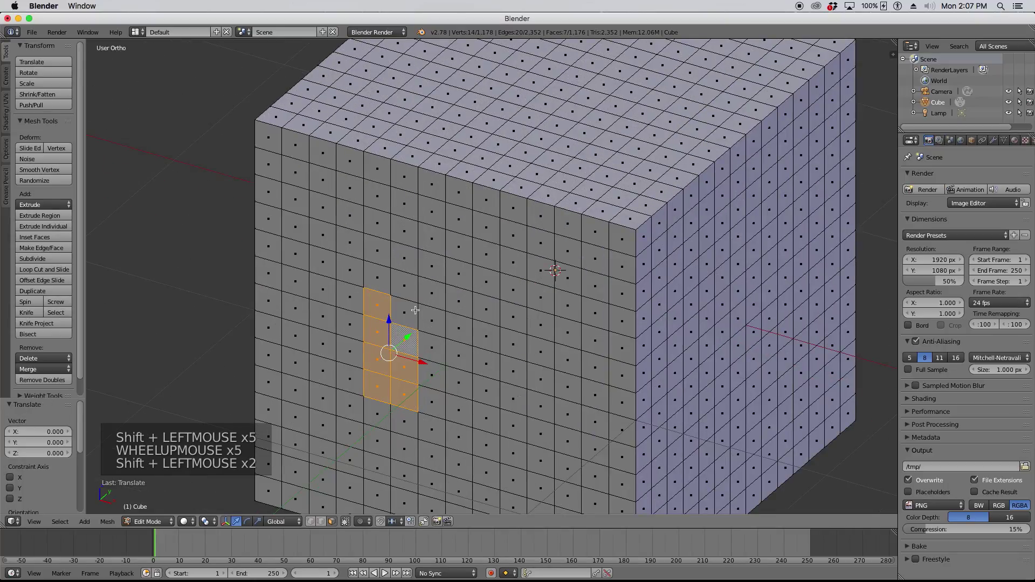
# - Add neighbouring front faces one by one until the selection forms a block five faces wide and four high
pyautogui.keyDown('shift'); pyautogui.click(414, 312); pyautogui.keyUp('shift')
pyautogui.keyDown('shift'); pyautogui.click(438, 323); pyautogui.keyUp('shift')
pyautogui.keyDown('shift'); pyautogui.click(441, 346); pyautogui.keyUp('shift')
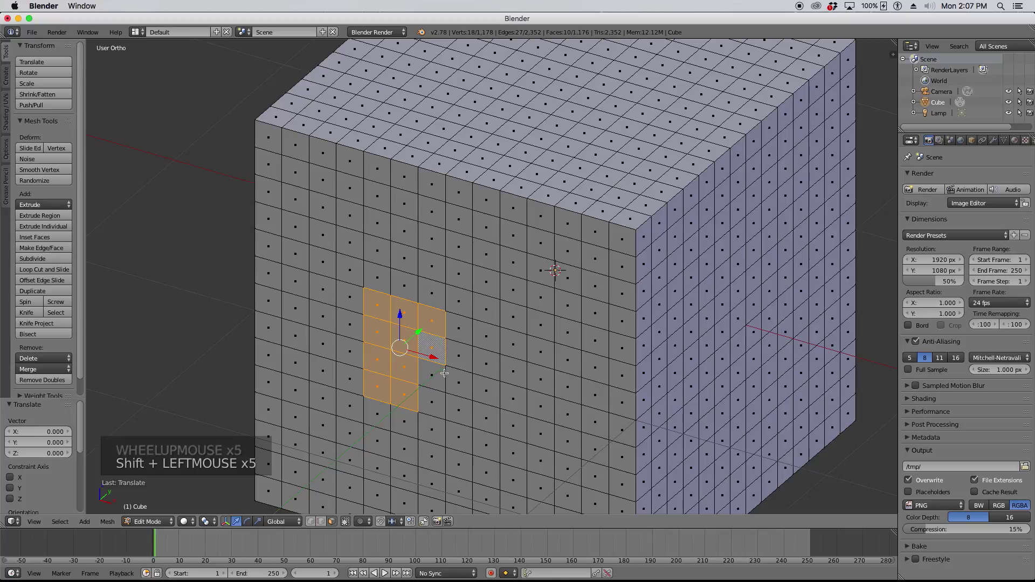
pyautogui.keyDown('shift'); pyautogui.click(438, 380); pyautogui.keyUp('shift')
pyautogui.keyDown('shift'); pyautogui.click(441, 405); pyautogui.keyUp('shift')
pyautogui.keyDown('shift'); pyautogui.click(457, 412); pyautogui.keyUp('shift')
pyautogui.keyDown('shift'); pyautogui.click(459, 382); pyautogui.keyUp('shift')
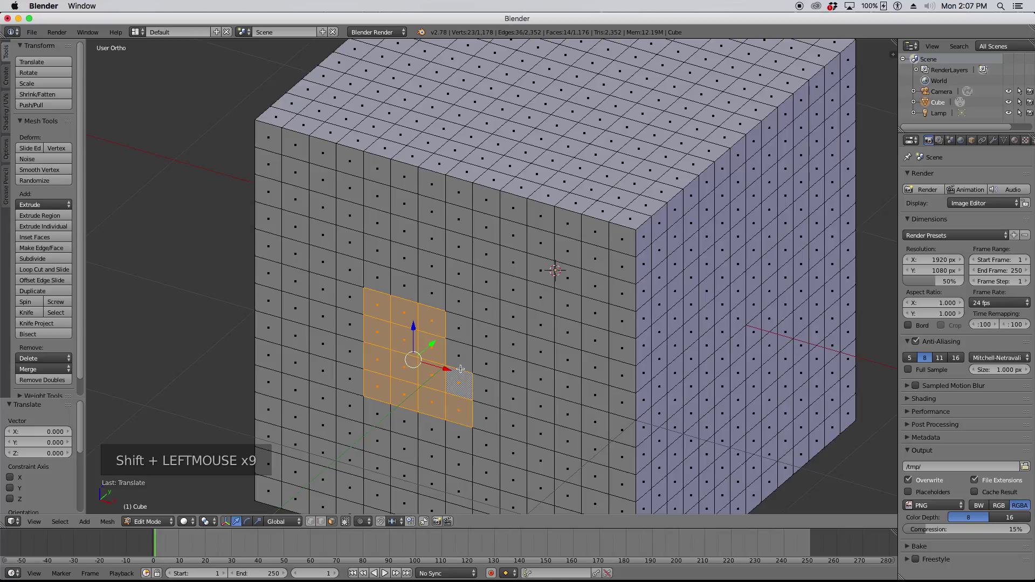
pyautogui.keyDown('shift'); pyautogui.click(459, 359); pyautogui.keyUp('shift')
pyautogui.keyDown('shift'); pyautogui.click(465, 330); pyautogui.keyUp('shift')
pyautogui.keyDown('shift'); pyautogui.click(484, 349); pyautogui.keyUp('shift')
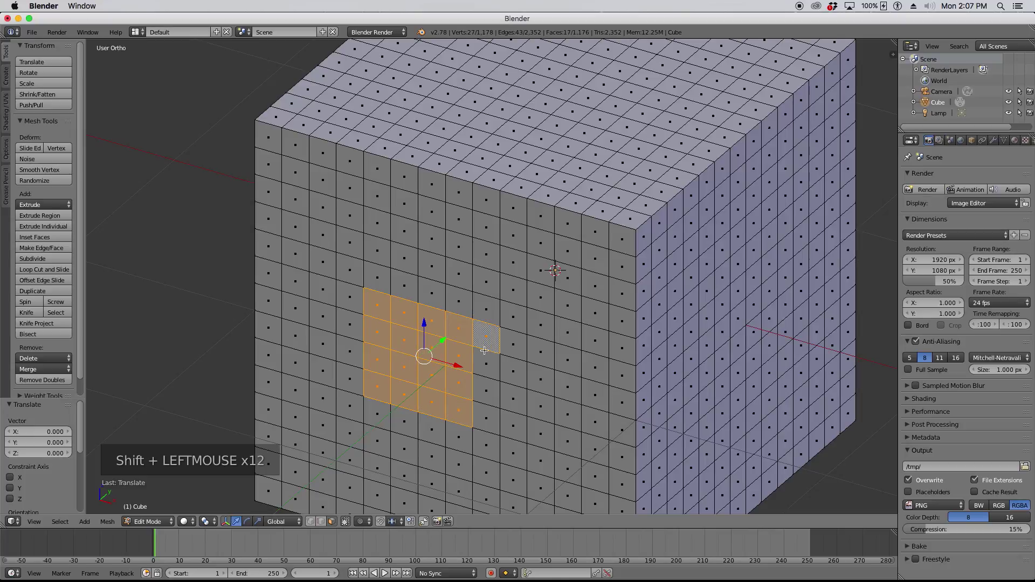
pyautogui.keyDown('shift'); pyautogui.click(485, 362); pyautogui.keyUp('shift')
pyautogui.keyDown('shift'); pyautogui.click(486, 385); pyautogui.keyUp('shift')
pyautogui.keyDown('shift'); pyautogui.click(483, 425); pyautogui.keyUp('shift')
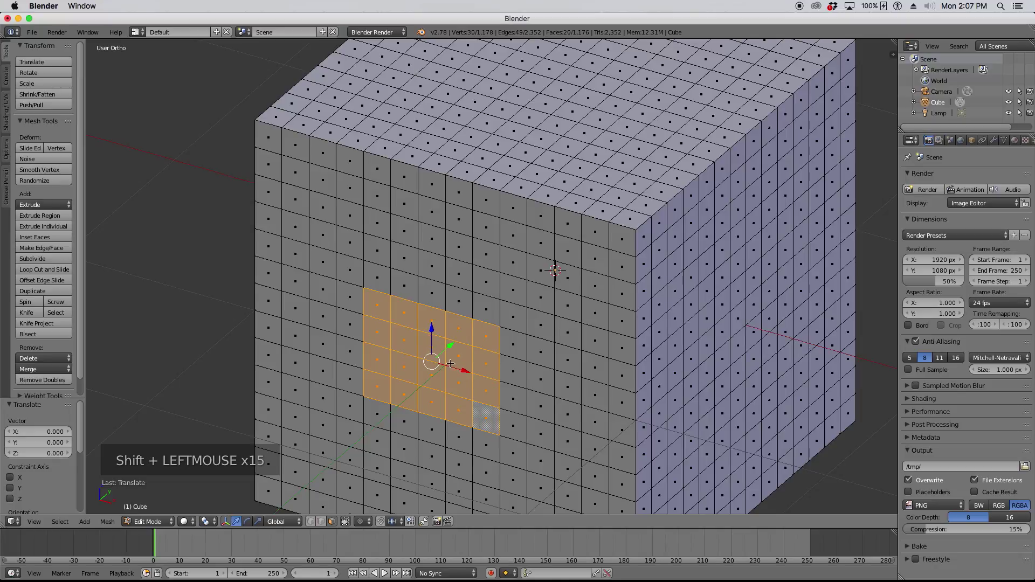
# - Extend the front face selection with the row of five faces directly beneath it, making a five-by-five block
pyautogui.scroll(-2, 452, 365)
pyautogui.keyDown('shift'); pyautogui.click(470, 415); pyautogui.keyUp('shift')
pyautogui.keyDown('shift'); pyautogui.click(452, 409); pyautogui.keyUp('shift')
pyautogui.keyDown('shift'); pyautogui.click(434, 404); pyautogui.keyUp('shift')
pyautogui.keyDown('shift'); pyautogui.click(414, 398); pyautogui.keyUp('shift')
pyautogui.keyDown('shift'); pyautogui.click(392, 388); pyautogui.keyUp('shift')
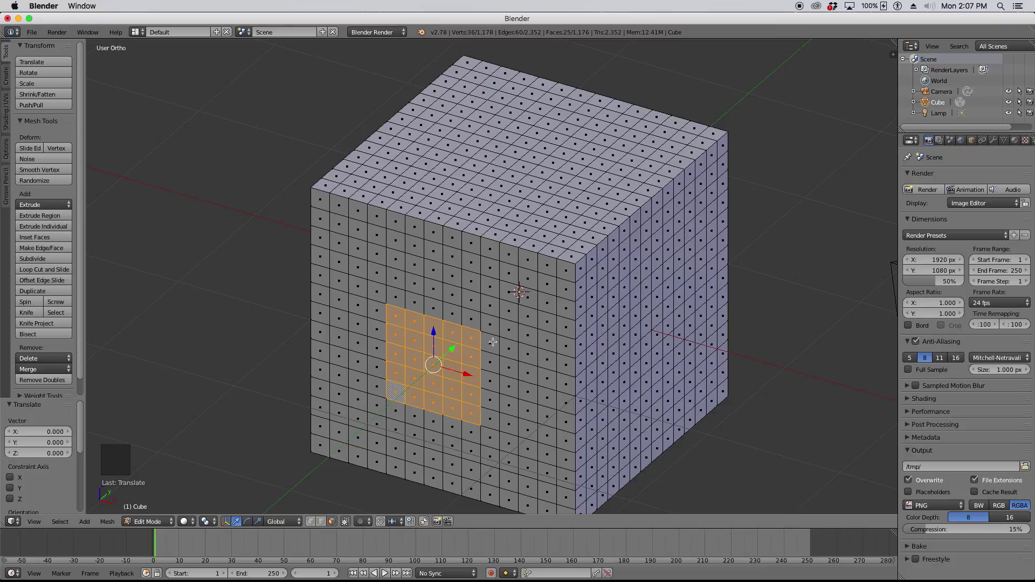
# - Add the column of faces on the block's right side and the row above it, making a six-by-six selection
pyautogui.keyDown('shift'); pyautogui.click(491, 419); pyautogui.keyUp('shift')
pyautogui.keyDown('shift'); pyautogui.click(490, 402); pyautogui.keyUp('shift')
pyautogui.keyDown('shift'); pyautogui.click(491, 382); pyautogui.keyUp('shift')
pyautogui.keyDown('shift'); pyautogui.click(490, 363); pyautogui.keyUp('shift')
pyautogui.keyDown('shift'); pyautogui.click(490, 342); pyautogui.keyUp('shift')
pyautogui.keyDown('shift'); pyautogui.click(490, 324); pyautogui.keyUp('shift')
pyautogui.keyDown('shift'); pyautogui.click(471, 318); pyautogui.keyUp('shift')
pyautogui.keyDown('shift'); pyautogui.click(452, 313); pyautogui.keyUp('shift')
pyautogui.keyDown('shift'); pyautogui.click(433, 307); pyautogui.keyUp('shift')
pyautogui.keyDown('shift'); pyautogui.click(414, 302); pyautogui.keyUp('shift')
pyautogui.keyDown('shift'); pyautogui.click(394, 297); pyautogui.keyUp('shift')
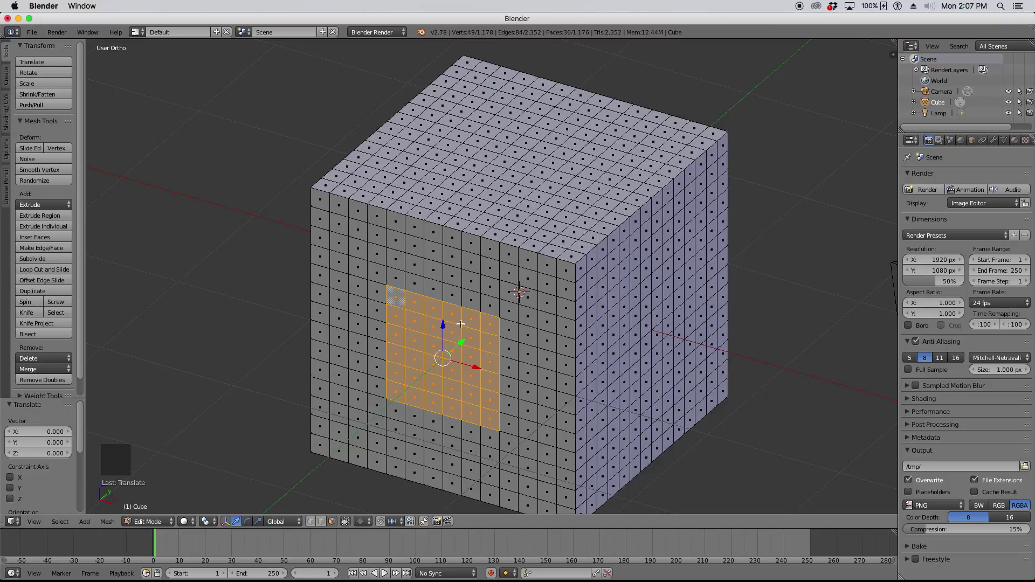
# - Clear the selection, switch to front view, and border-select the central six-by-six block of faces
pyautogui.moveTo(652, 308); pyautogui.dragTo(522, 295, button='middle')
pyautogui.moveTo(457, 305); pyautogui.dragTo(594, 319, button='middle')
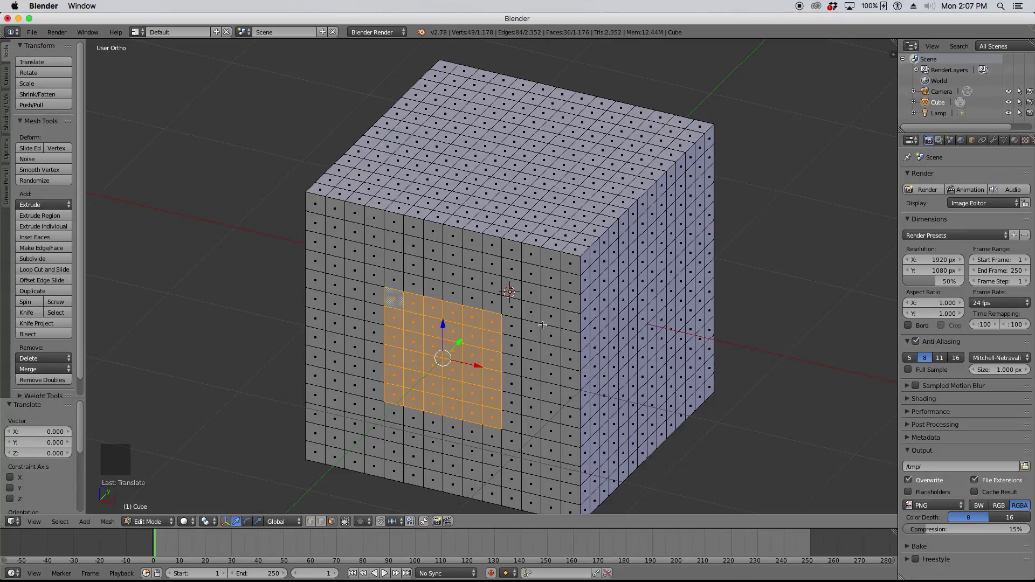
pyautogui.press('a')
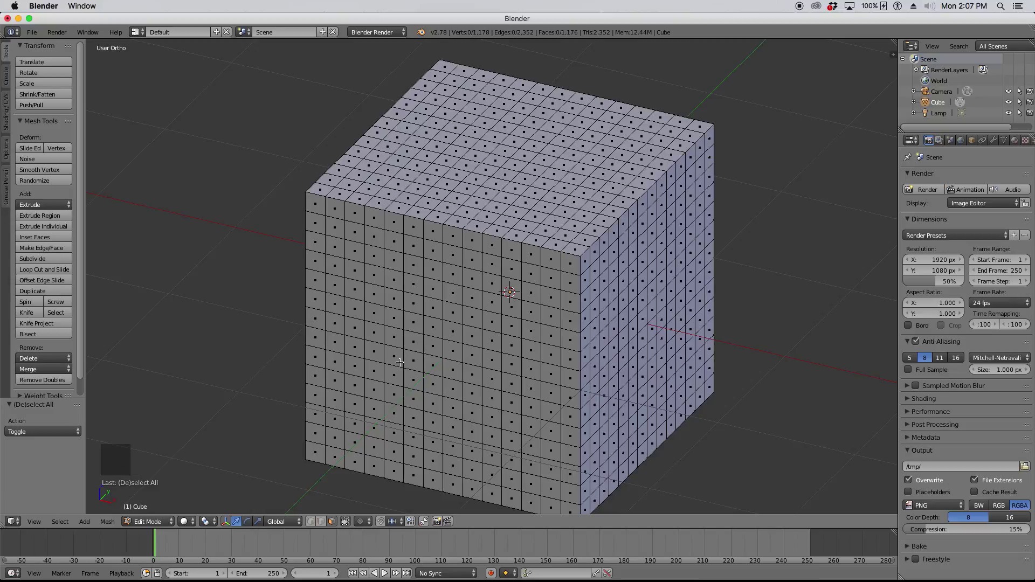
pyautogui.press('KP_1')
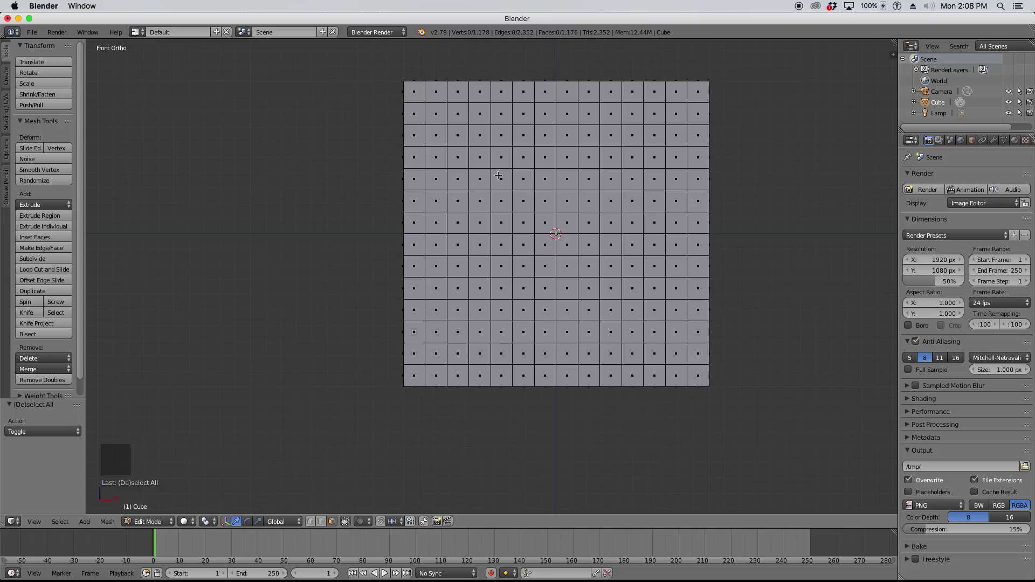
pyautogui.press('b')
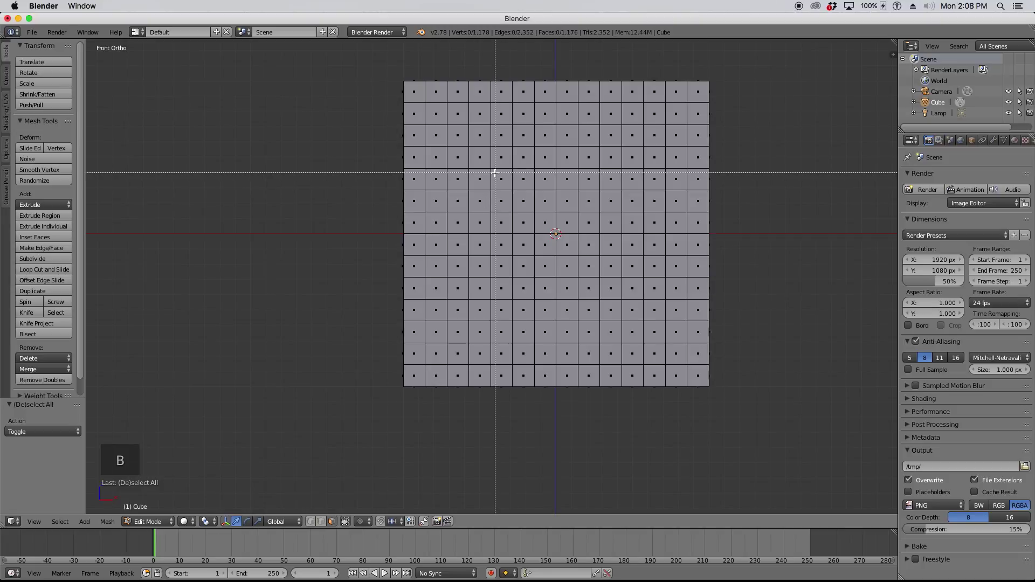
pyautogui.moveTo(494, 173); pyautogui.dragTo(615, 298)
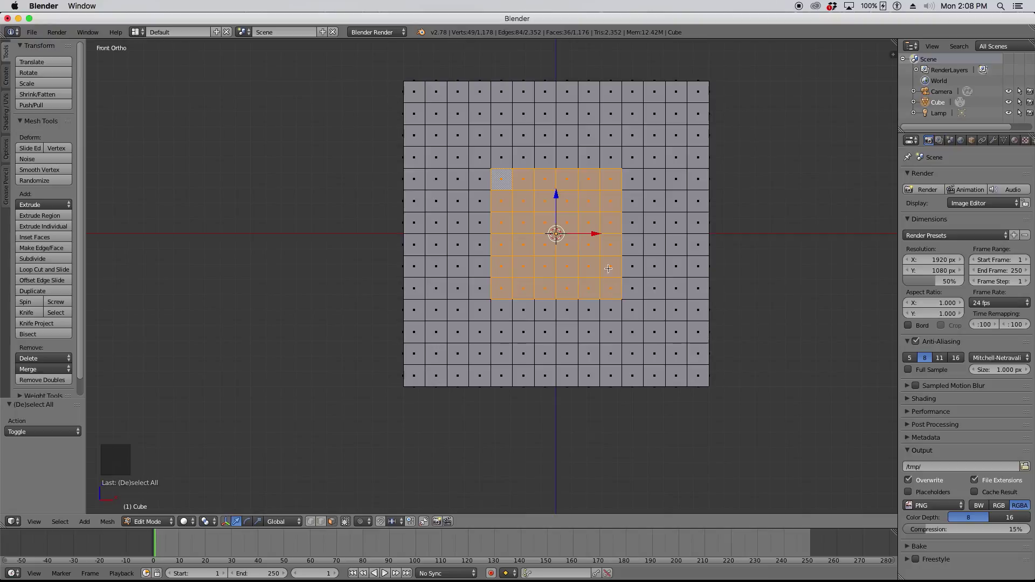
pyautogui.moveTo(643, 171); pyautogui.dragTo(466, 215, button='middle')
pyautogui.press('KP_1')
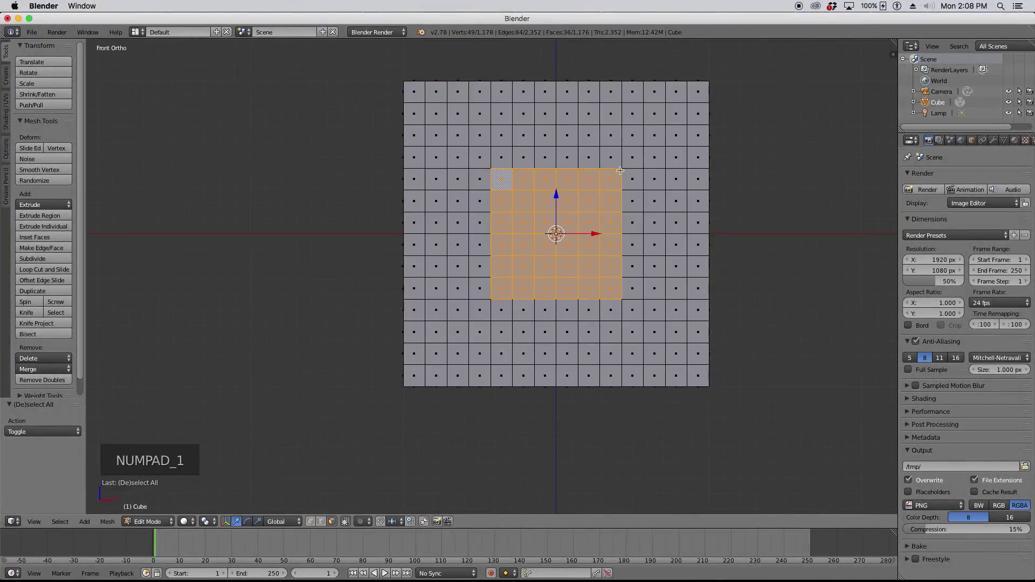
# - Clear the selection, switch to wireframe shading, and border-select the central six-by-six block of faces through the cube's front and back
pyautogui.press('a')
pyautogui.press('a')
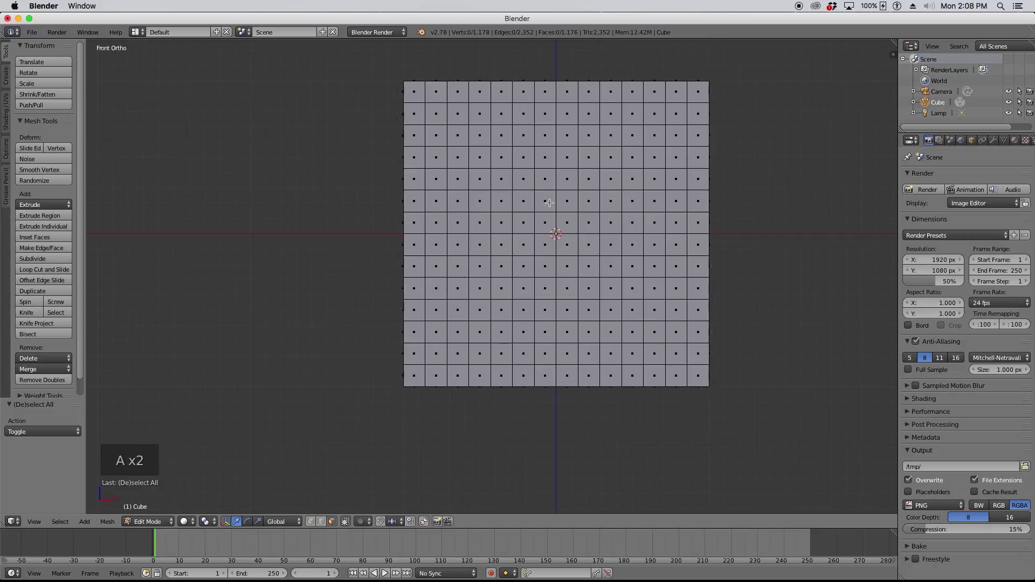
pyautogui.press('z')
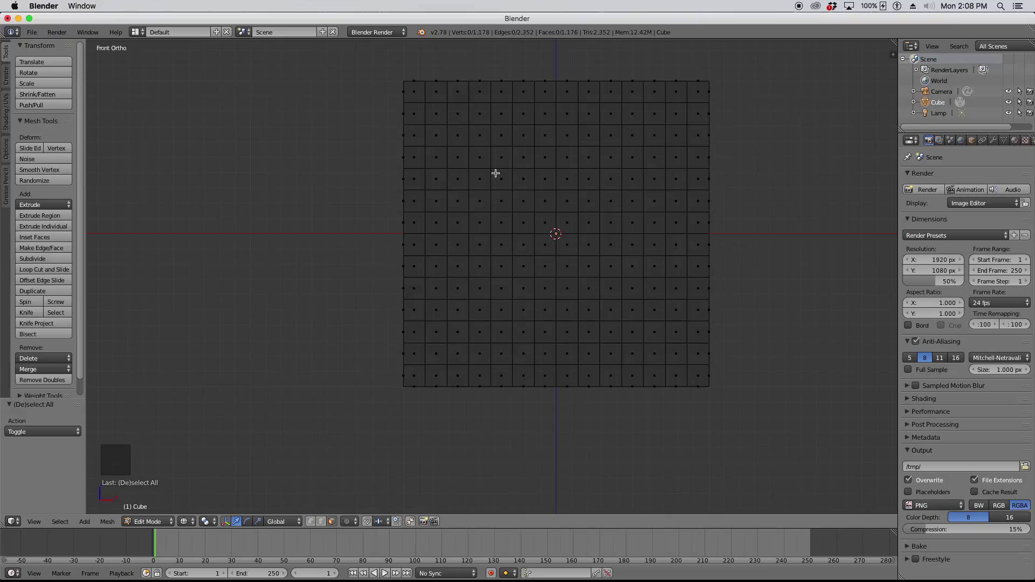
pyautogui.click(193, 522)
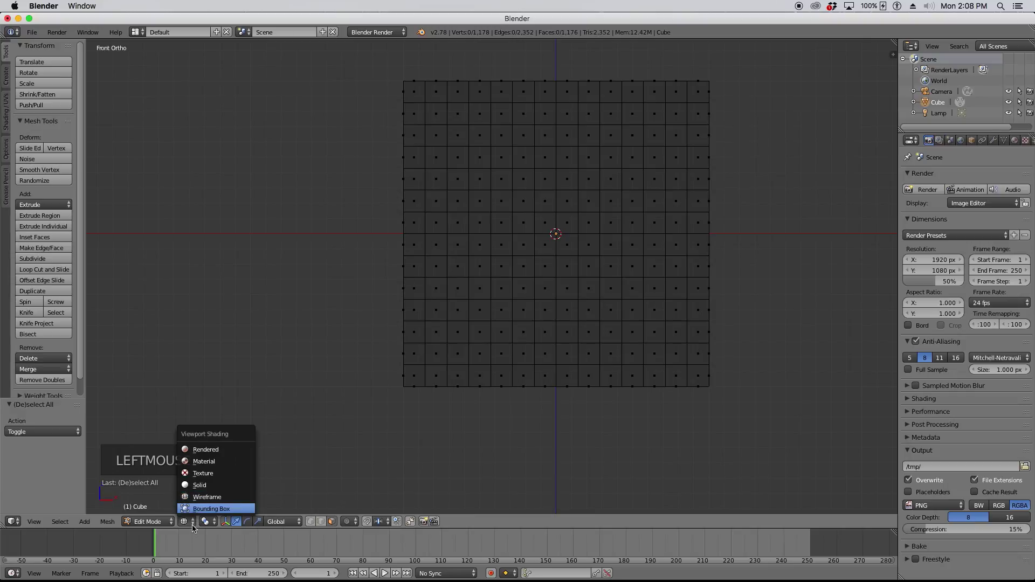
pyautogui.click(194, 526)
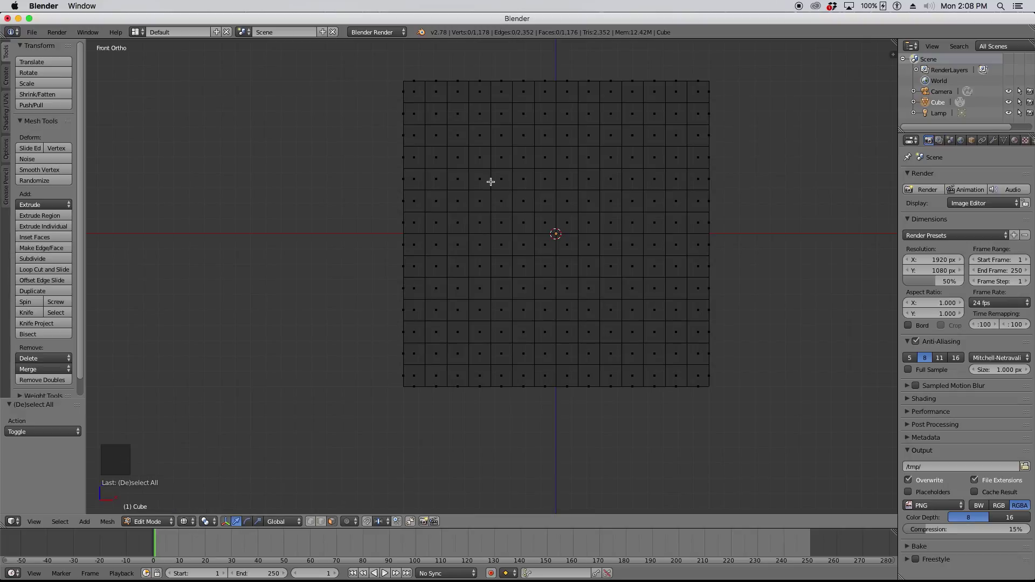
pyautogui.press('b')
pyautogui.moveTo(497, 174); pyautogui.dragTo(506, 238)
pyautogui.moveTo(505, 293); pyautogui.dragTo(618, 297)
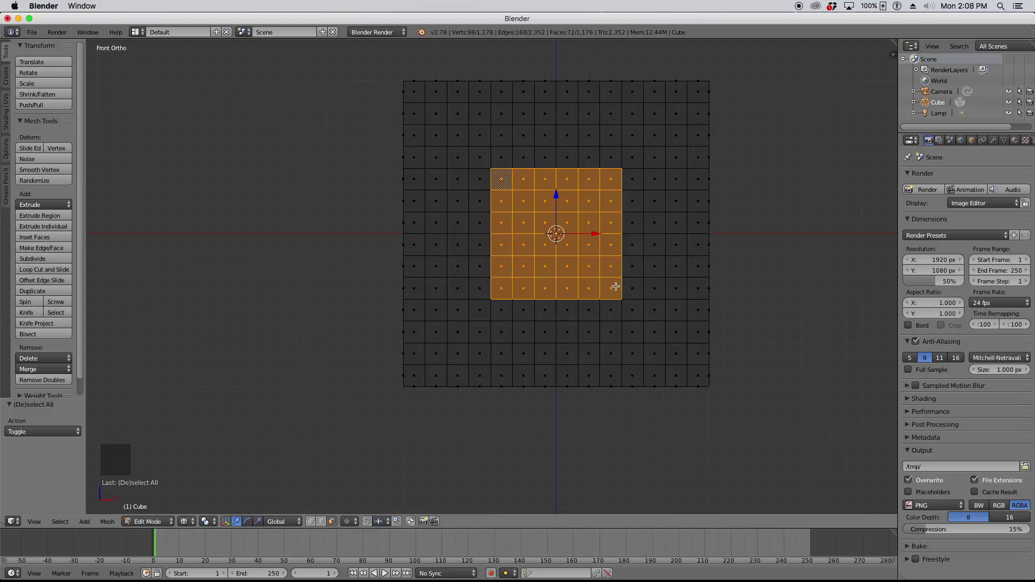
pyautogui.moveTo(672, 207)
pyautogui.mouseDown(button='middle')
pyautogui.moveTo(490, 241)
pyautogui.moveTo(671, 211)
pyautogui.mouseUp(button='middle')
pyautogui.press('z')
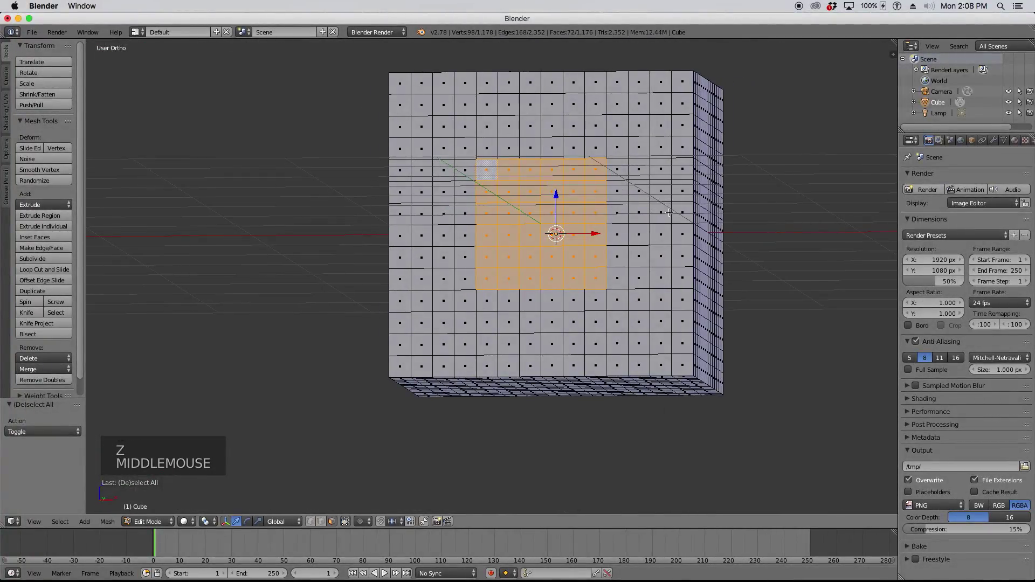
# - In front view with solid shading, clear the selection and circle-select a wide winding band of faces across the front
pyautogui.press('KP_1')
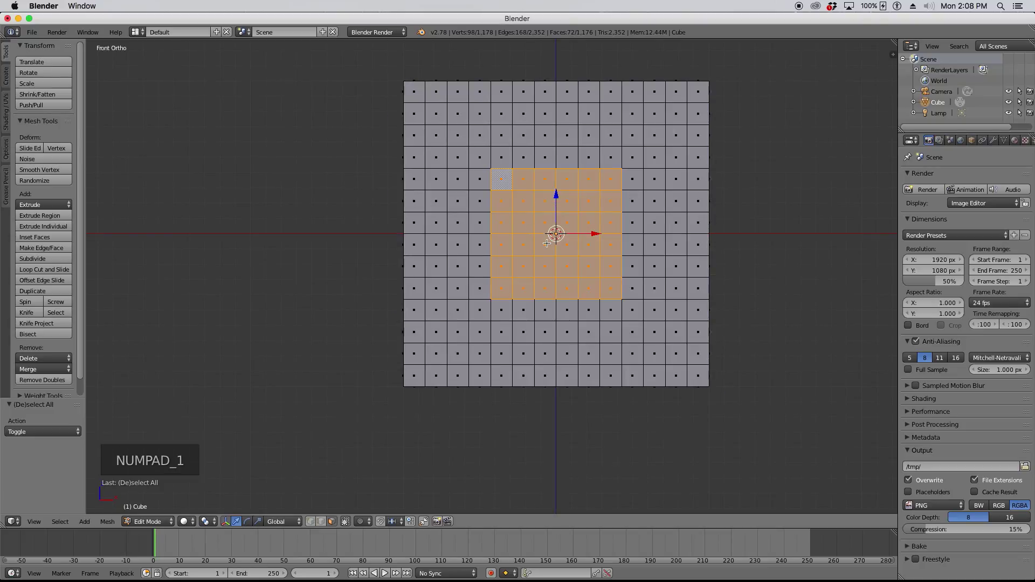
pyautogui.press('a')
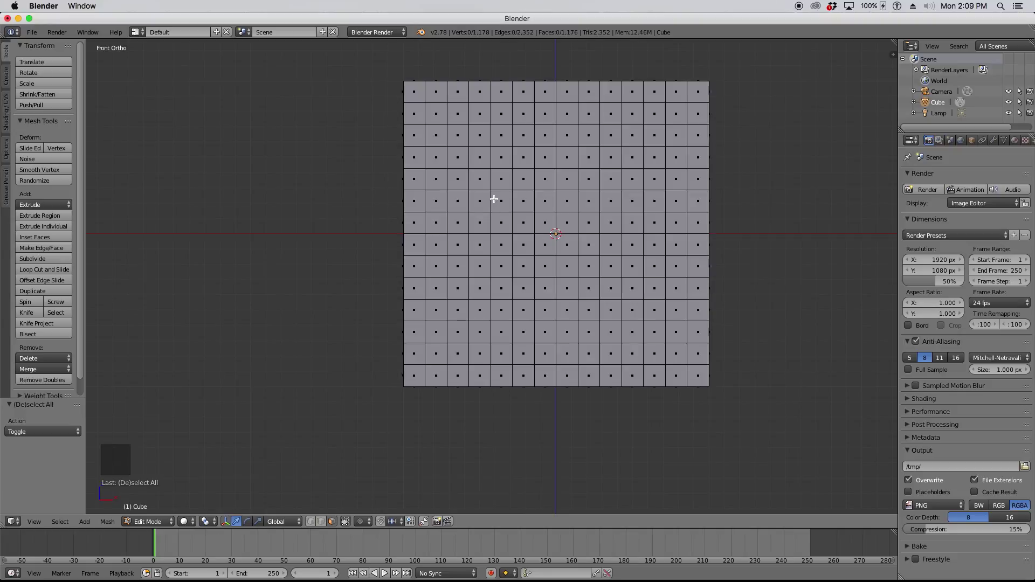
pyautogui.press('c')
pyautogui.scroll(-10, 509, 209)
pyautogui.scroll(10, 510, 208)
pyautogui.moveTo(513, 158)
pyautogui.mouseDown()
pyautogui.moveTo(509, 201)
pyautogui.moveTo(459, 225)
pyautogui.moveTo(447, 278)
pyautogui.moveTo(540, 227)
pyautogui.moveTo(642, 332)
pyautogui.moveTo(693, 245)
pyautogui.moveTo(615, 148)
pyautogui.moveTo(572, 119)
pyautogui.moveTo(576, 103)
pyautogui.mouseUp()
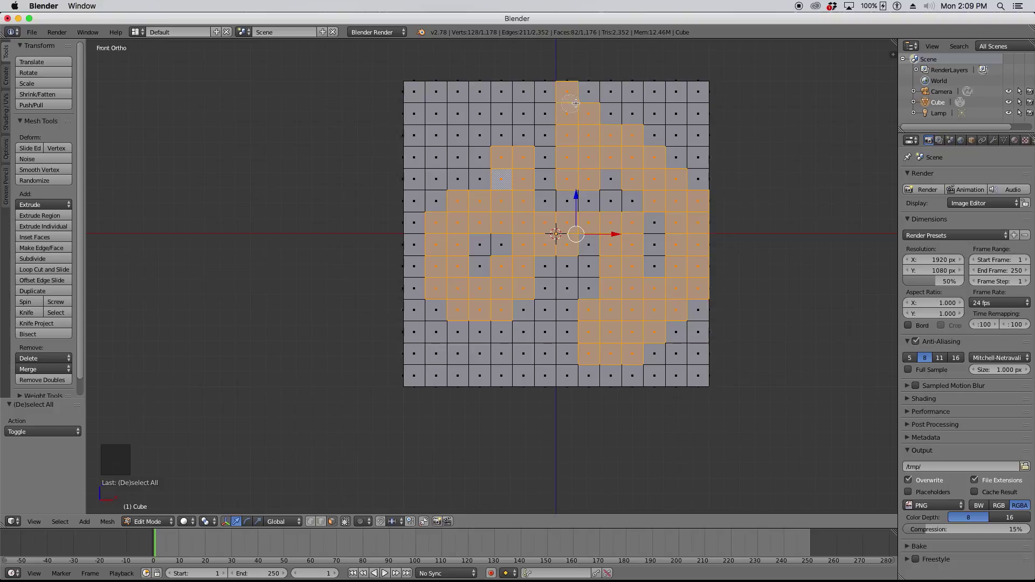
pyautogui.rightClick(555, 182)
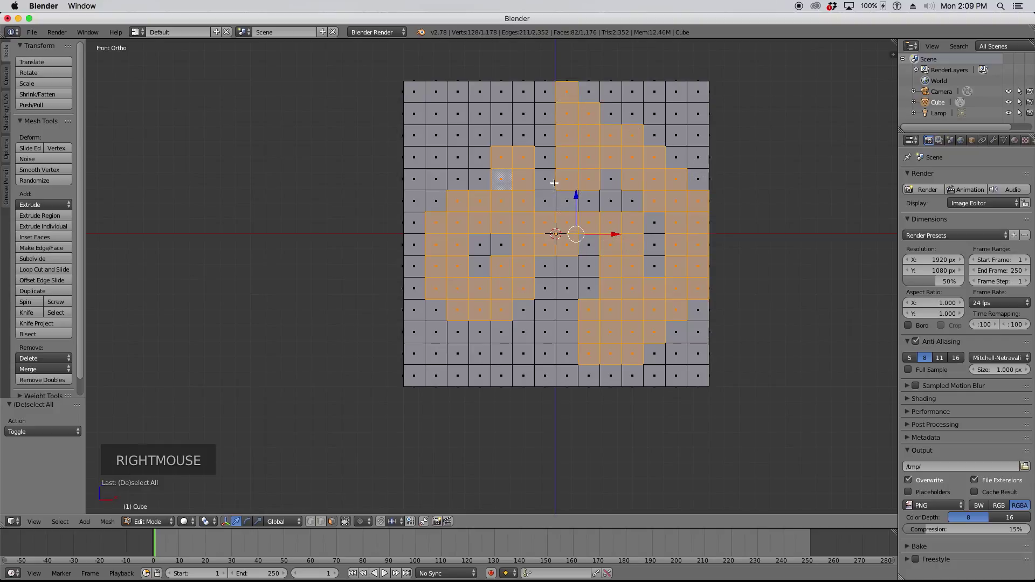
pyautogui.moveTo(554, 183); pyautogui.dragTo(653, 232, button='middle')
pyautogui.press('KP_1')
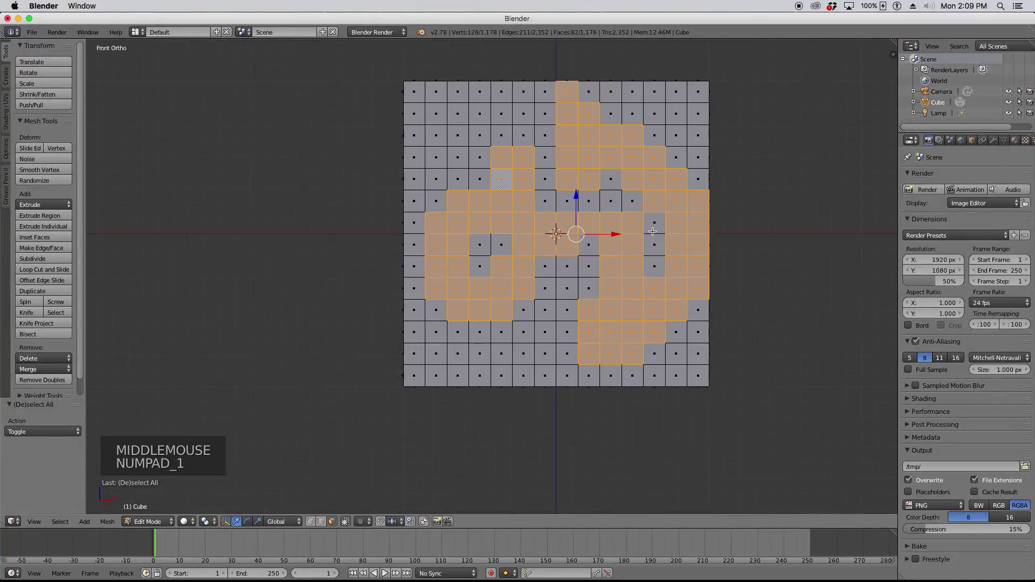
# - Clear the selection and circle-select a thin winding trail of faces through the cube in wireframe shading, then return to solid shading
pyautogui.press('z')
pyautogui.press('z')
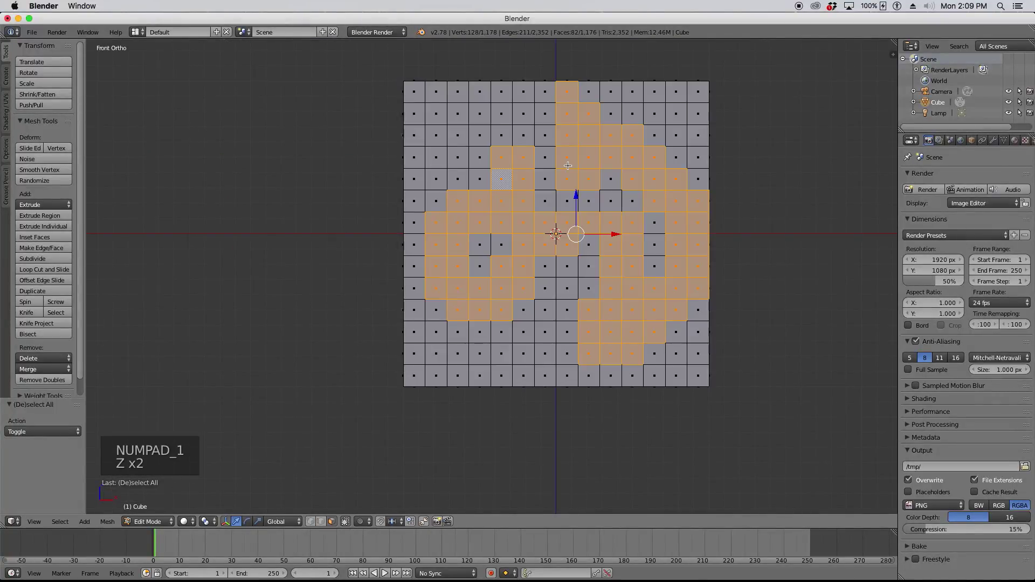
pyautogui.press('a')
pyautogui.press('z')
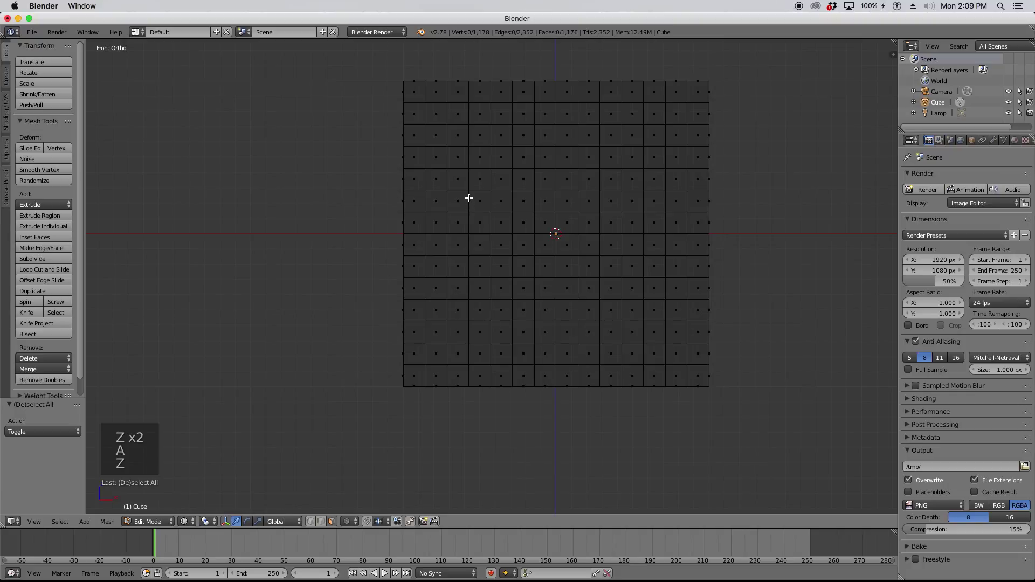
pyautogui.press('x')
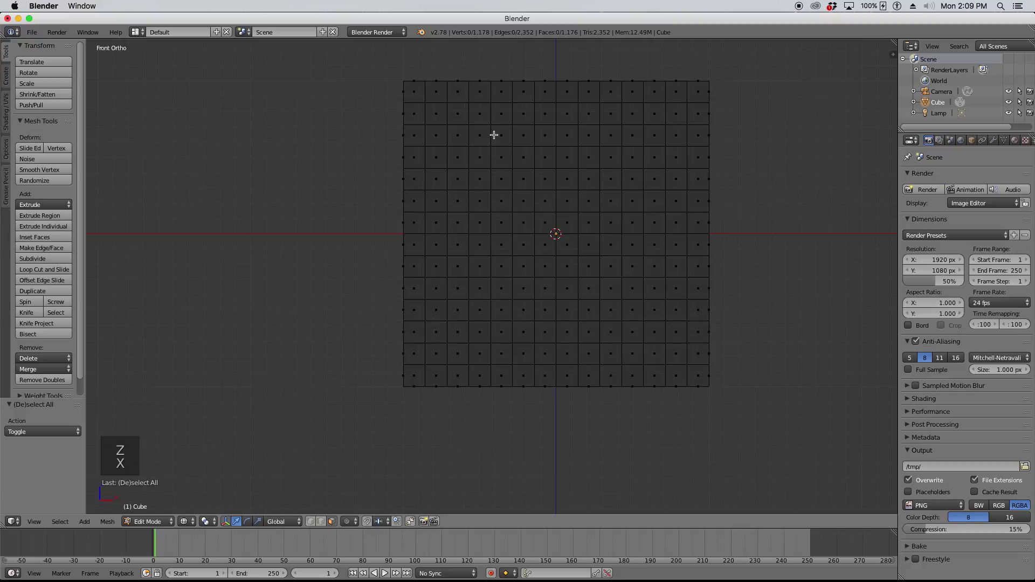
pyautogui.press('c')
pyautogui.moveTo(493, 136)
pyautogui.mouseDown()
pyautogui.moveTo(438, 192)
pyautogui.moveTo(453, 277)
pyautogui.moveTo(545, 231)
pyautogui.moveTo(614, 176)
pyautogui.moveTo(659, 272)
pyautogui.moveTo(559, 321)
pyautogui.moveTo(527, 351)
pyautogui.moveTo(552, 371)
pyautogui.moveTo(566, 360)
pyautogui.moveTo(565, 331)
pyautogui.moveTo(589, 316)
pyautogui.moveTo(573, 312)
pyautogui.moveTo(654, 231)
pyautogui.moveTo(650, 246)
pyautogui.mouseUp()
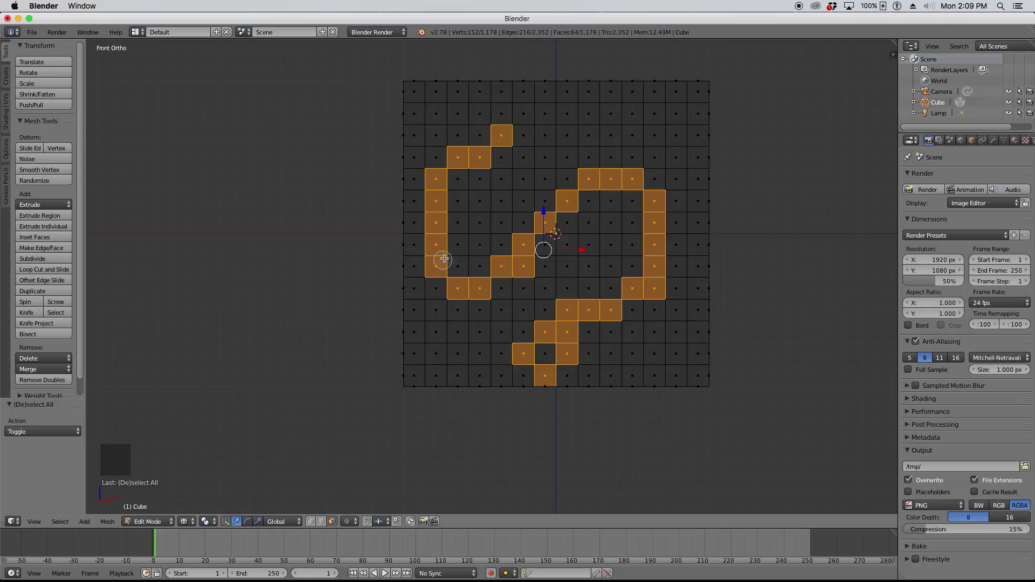
pyautogui.moveTo(493, 139); pyautogui.dragTo(518, 136)
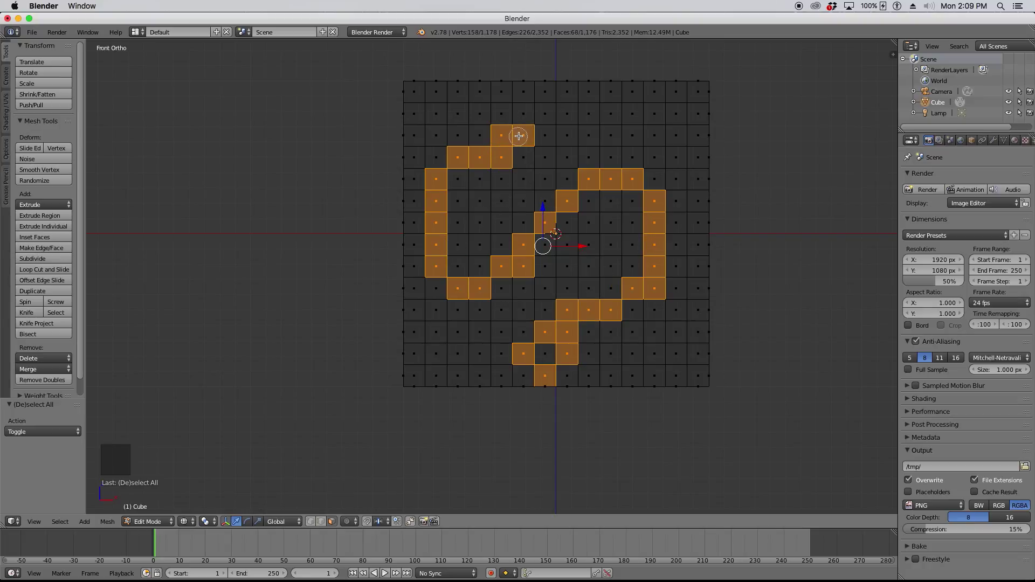
pyautogui.rightClick(556, 139)
pyautogui.moveTo(671, 157); pyautogui.dragTo(605, 192, button='middle')
pyautogui.press('z')
pyautogui.moveTo(689, 223); pyautogui.dragTo(609, 247, button='middle')
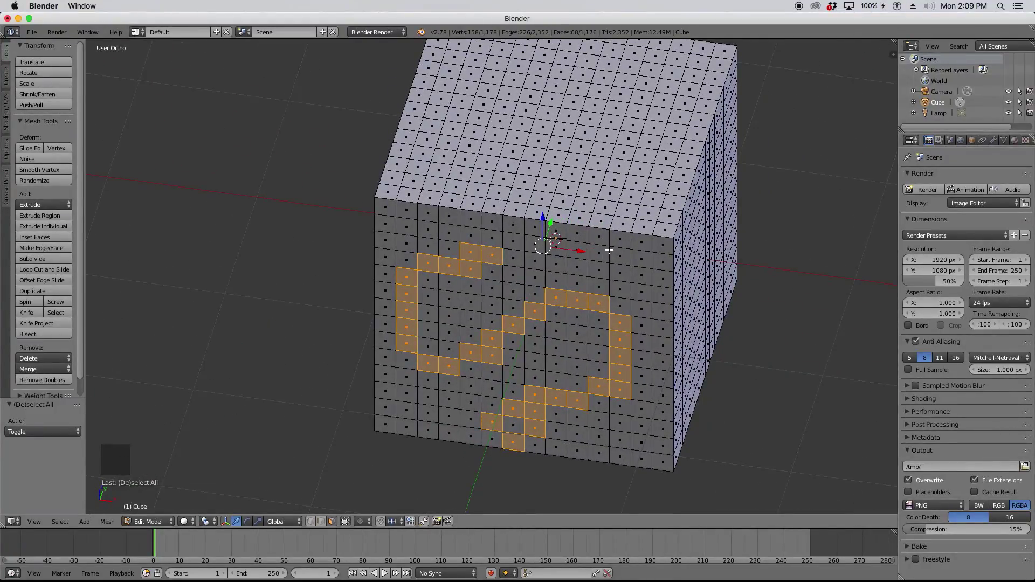
# - Clear the face selection, switch to vertex select mode, and circle-select a broad central patch of front vertices with an enlarged brush
pyautogui.press('a')
pyautogui.moveTo(592, 280); pyautogui.dragTo(569, 228, button='middle')
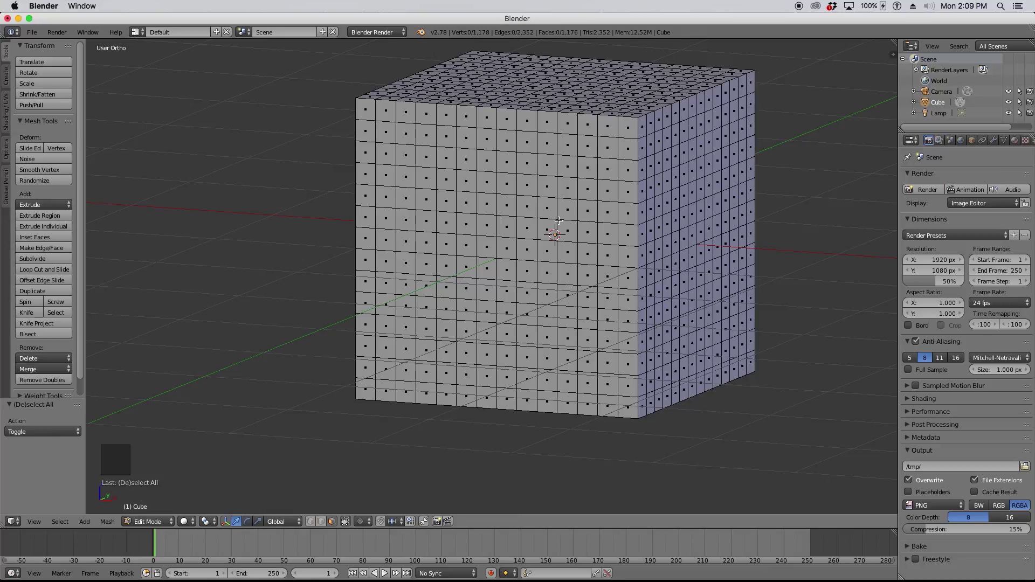
pyautogui.press('KP_1')
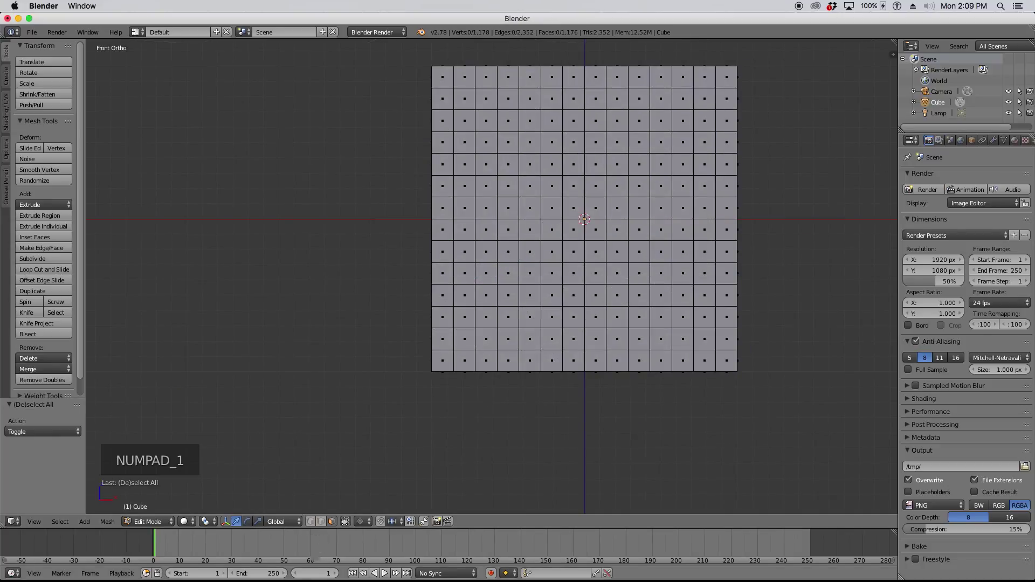
pyautogui.click(311, 521)
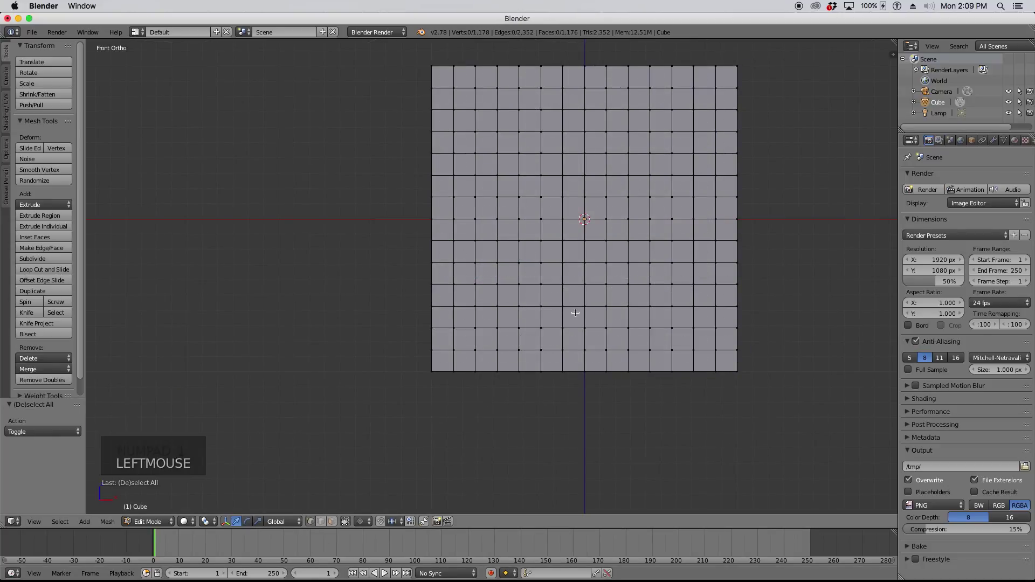
pyautogui.press('c')
pyautogui.moveTo(563, 187)
pyautogui.mouseDown()
pyautogui.moveTo(534, 227)
pyautogui.moveTo(620, 205)
pyautogui.moveTo(525, 323)
pyautogui.moveTo(526, 245)
pyautogui.moveTo(669, 242)
pyautogui.moveTo(604, 137)
pyautogui.mouseUp()
pyautogui.scroll(-4, 540, 243)
pyautogui.click(535, 248)
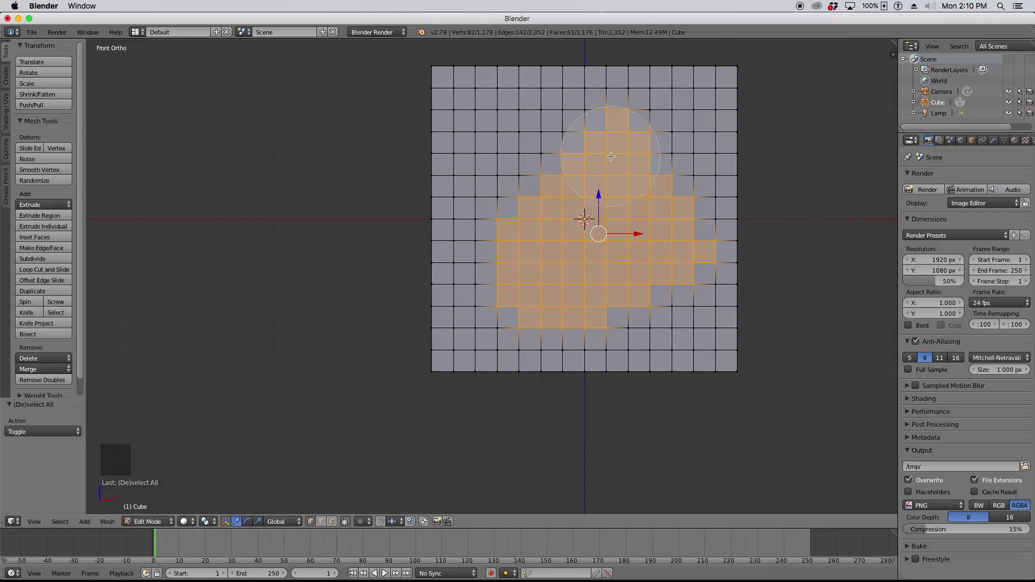
pyautogui.rightClick(546, 267)
# - Clear the vertex selection, switch to edge select mode, and select one vertical edge just above the front face's centre
pyautogui.press('a')
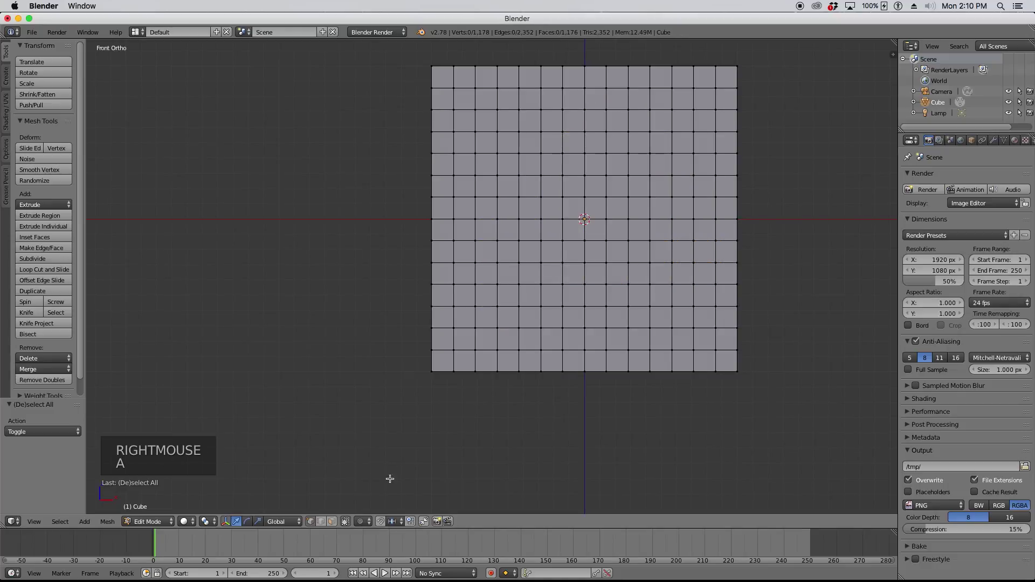
pyautogui.click(321, 521)
pyautogui.press('x')
pyautogui.click(569, 187)
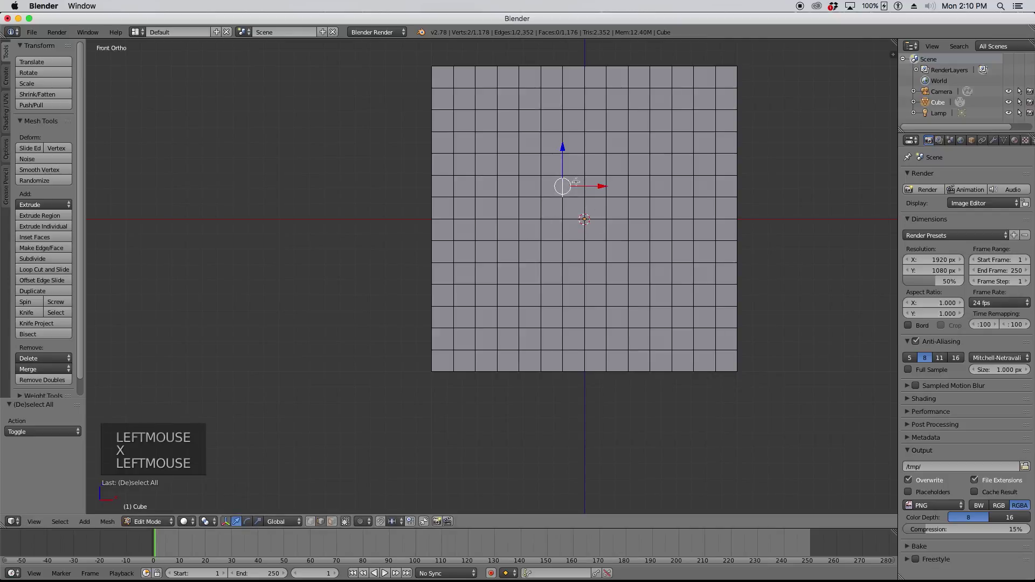
pyautogui.moveTo(603, 186); pyautogui.dragTo(677, 205)
pyautogui.rightClick(677, 205)
pyautogui.press('a')
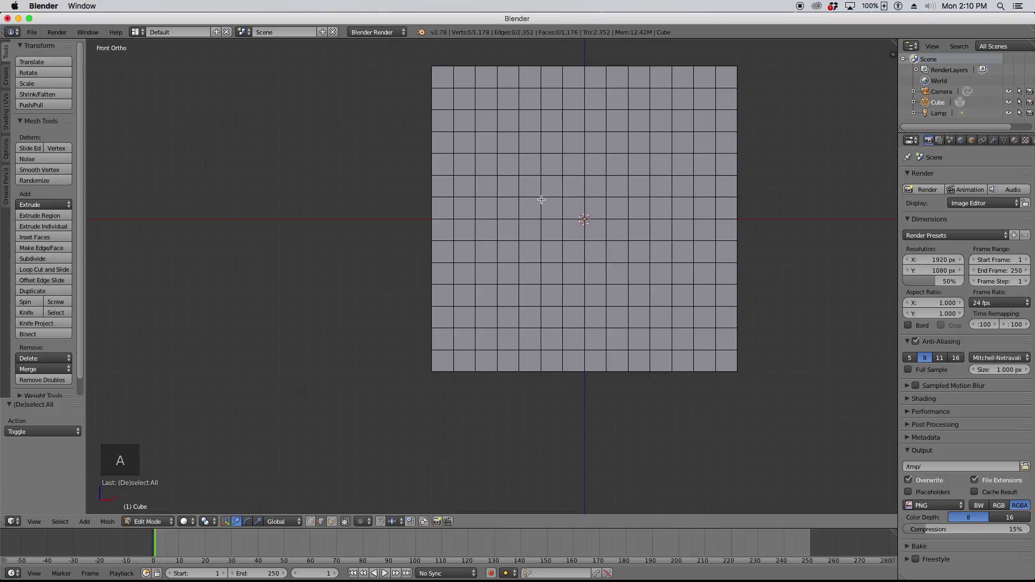
pyautogui.press('x')
pyautogui.press('Escape')
# - Circle-select a broad irregular patch of edges across the middle of the cube's front side
pyautogui.press('c')
pyautogui.moveTo(555, 185)
pyautogui.mouseDown()
pyautogui.moveTo(534, 210)
pyautogui.moveTo(609, 232)
pyautogui.moveTo(639, 227)
pyautogui.moveTo(654, 139)
pyautogui.mouseUp()
pyautogui.rightClick(618, 184)
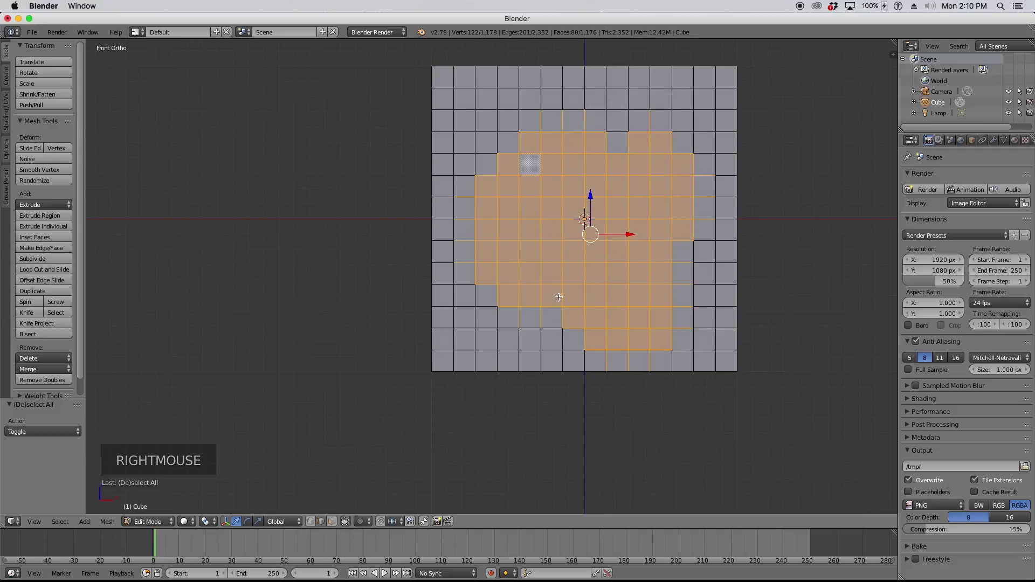
pyautogui.moveTo(586, 293); pyautogui.dragTo(532, 322, button='middle')
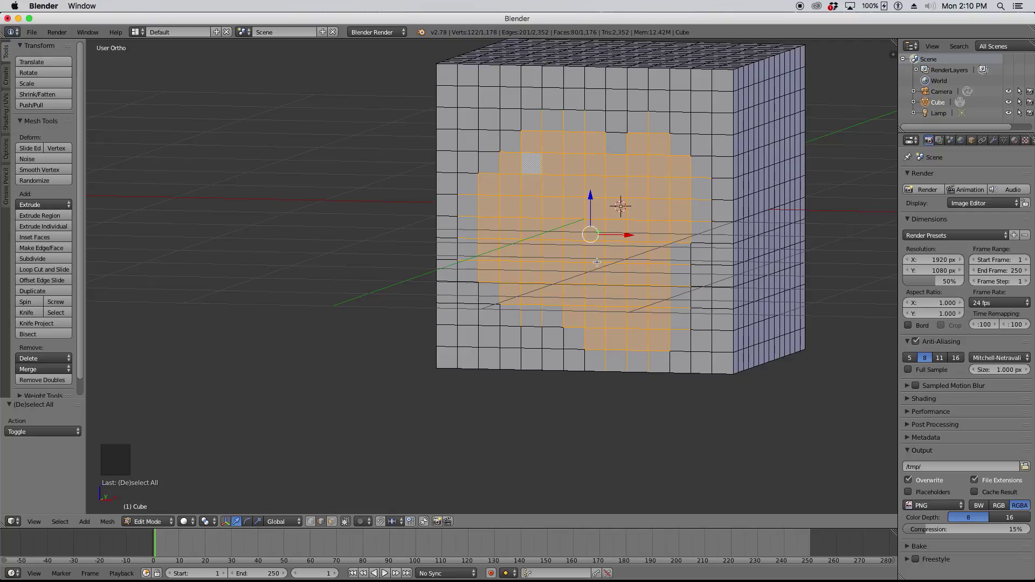
# - Clear the selection and, from an angled view, select the horizontal edge loop five faces below the cube's top edge
pyautogui.press('a')
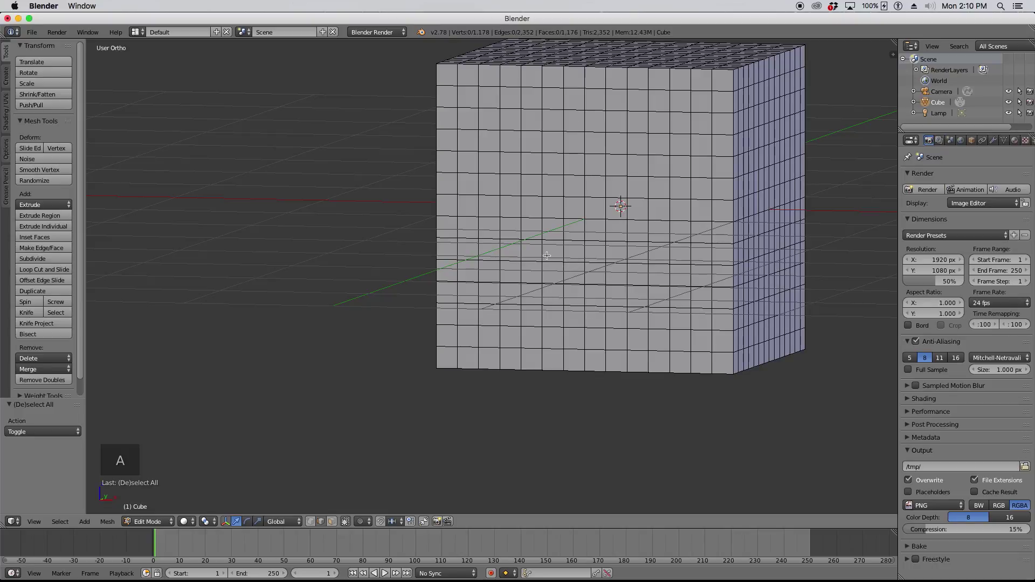
pyautogui.press('KP_1')
pyautogui.scroll(-4, 434, 402)
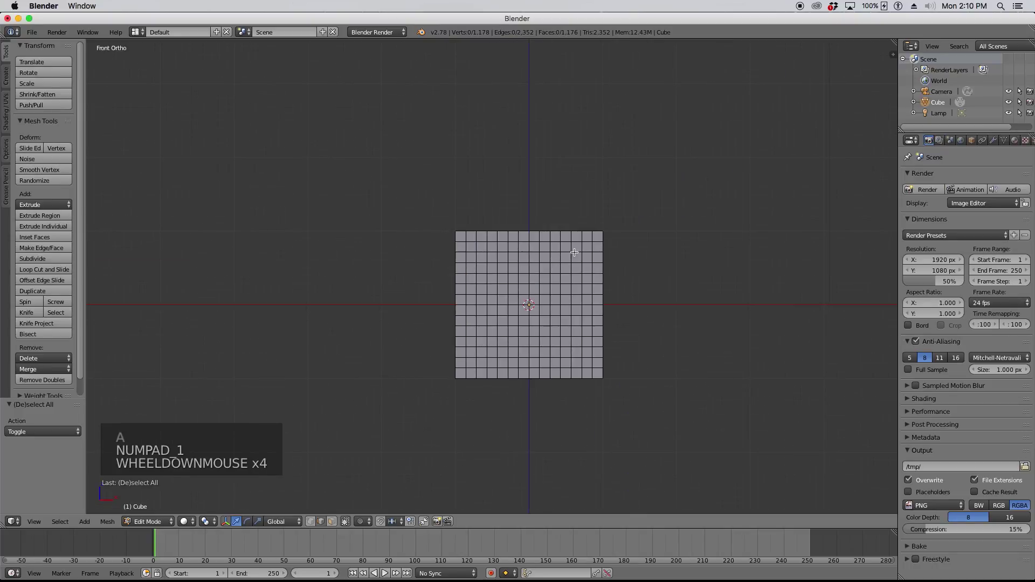
pyautogui.scroll(3, 574, 254)
pyautogui.moveTo(570, 268); pyautogui.dragTo(544, 291, button='middle')
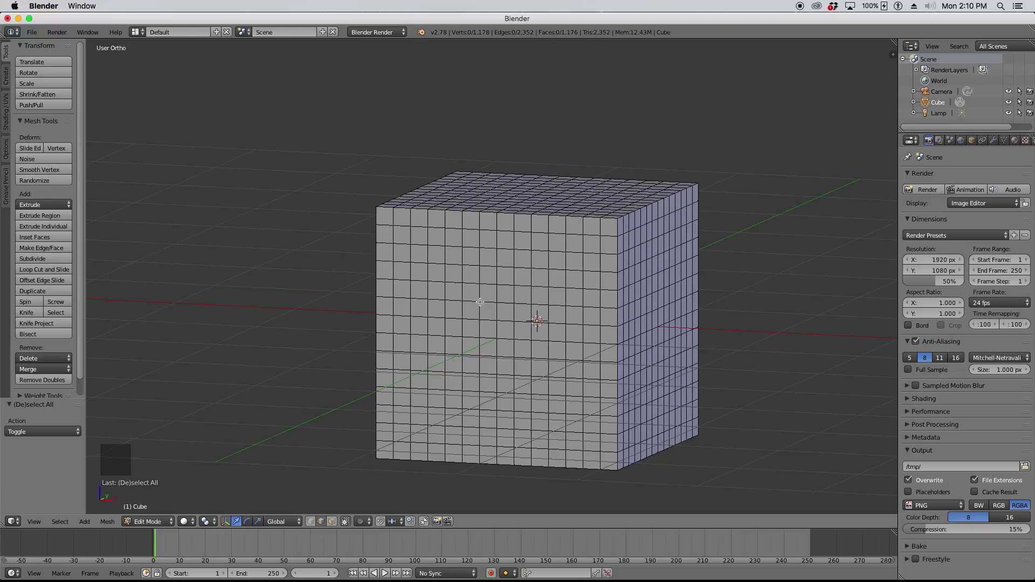
pyautogui.moveTo(495, 294); pyautogui.dragTo(480, 304, button='middle')
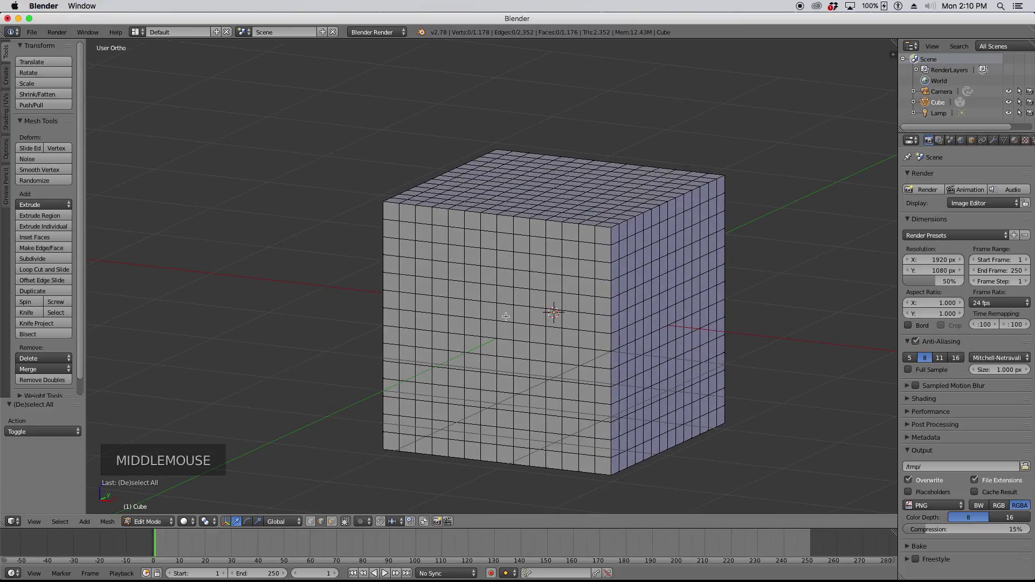
pyautogui.scroll(2, 506, 317)
pyautogui.scroll(-1, 451, 280)
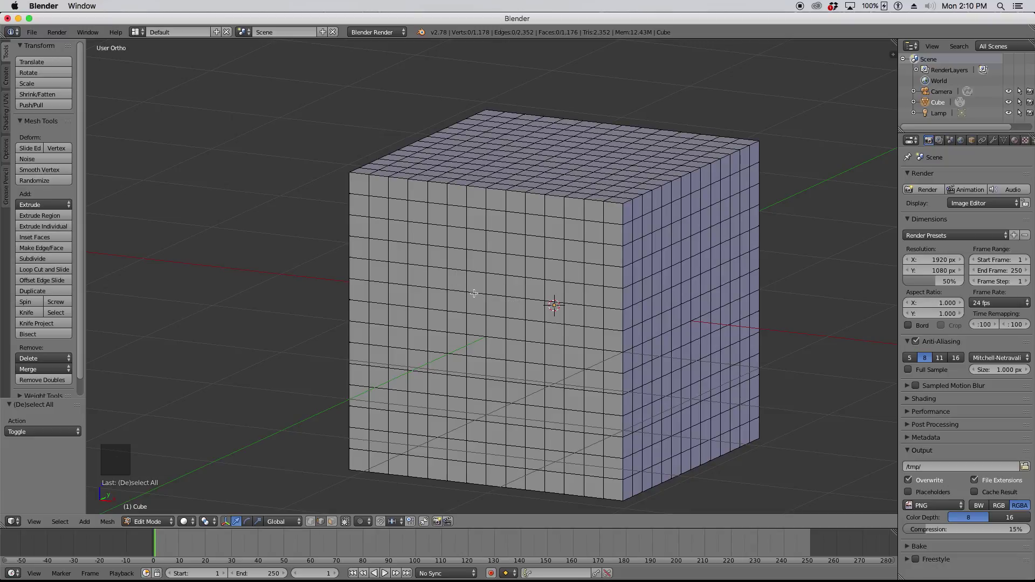
pyautogui.keyDown('alt'); pyautogui.click(474, 294); pyautogui.keyUp('alt')
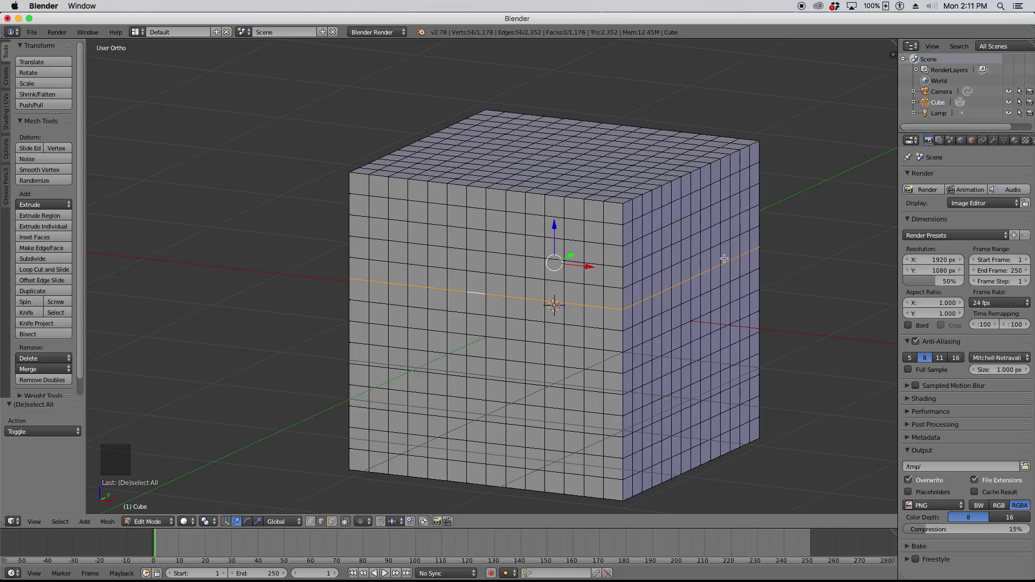
# - Check the selected loop around the cube in wireframe shading, then add the horizontal edge loop directly beneath it in solid shading
pyautogui.press('z')
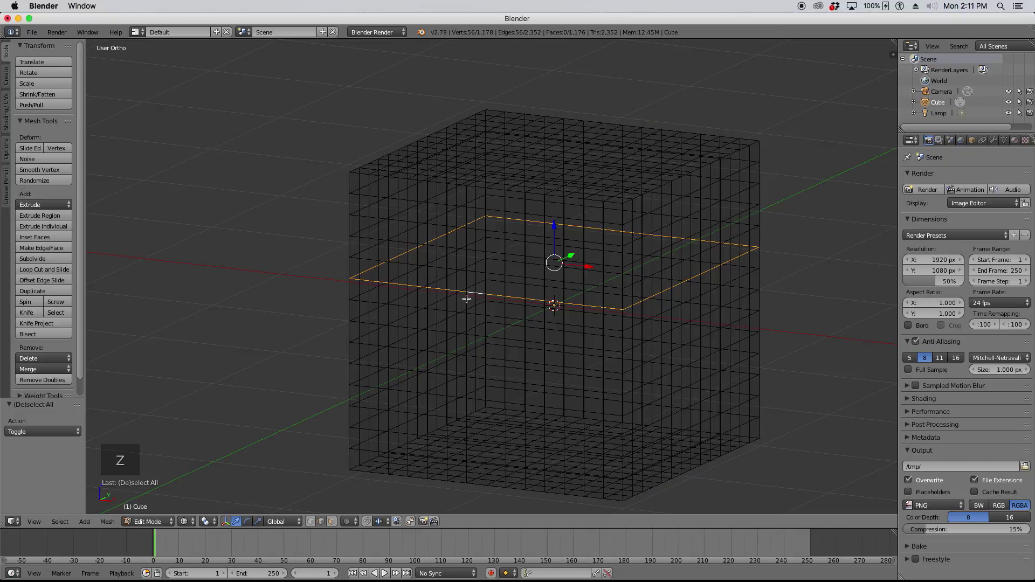
pyautogui.press('z')
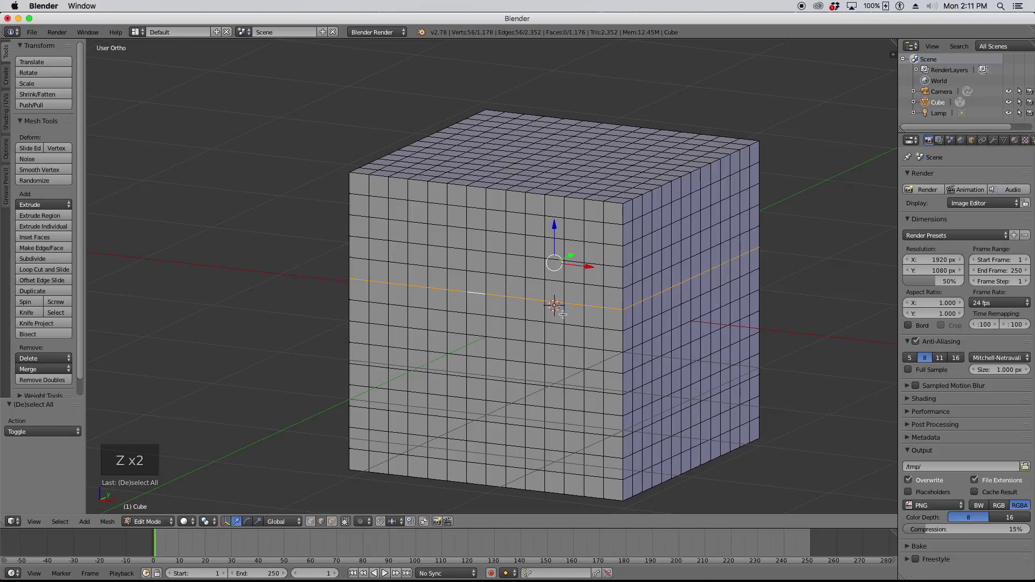
pyautogui.keyDown('alt'); pyautogui.keyDown('shift'); pyautogui.click(475, 315); pyautogui.keyUp('shift'); pyautogui.keyUp('alt')
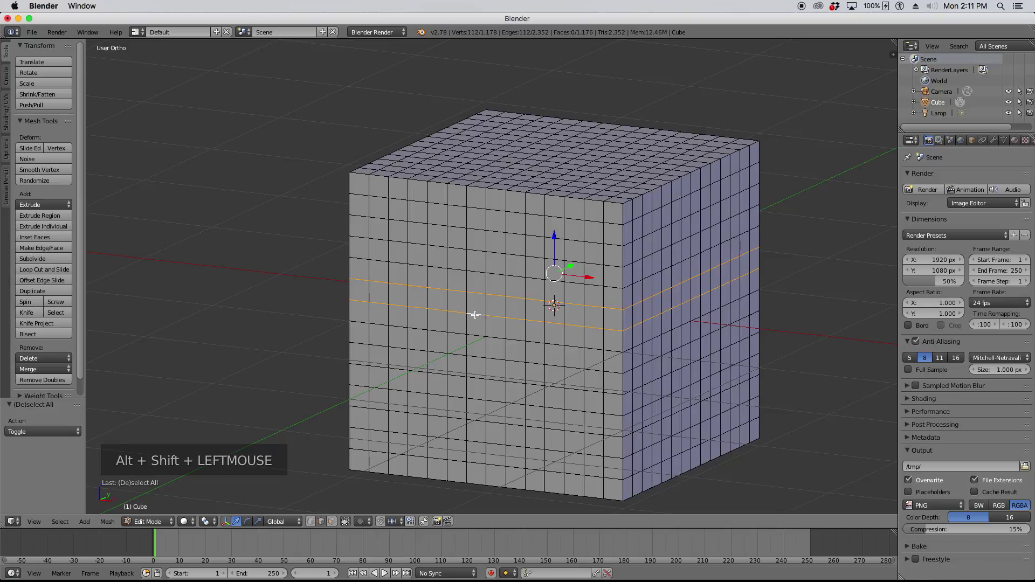
# - Clear the edge selection, switch to face select mode, and select the horizontal face loop in the sixth row below the cube's top edge
pyautogui.press('a')
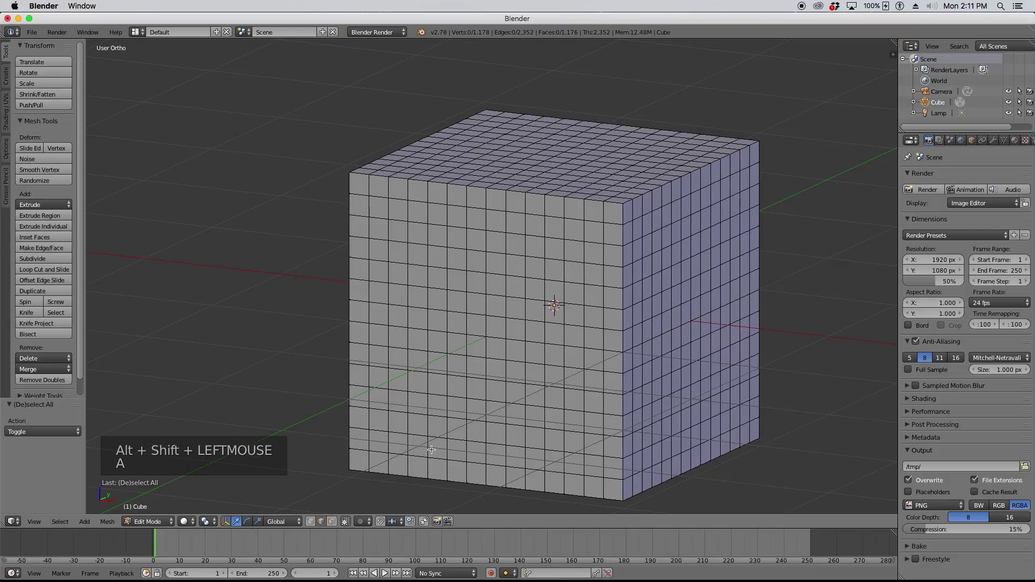
pyautogui.click(331, 521)
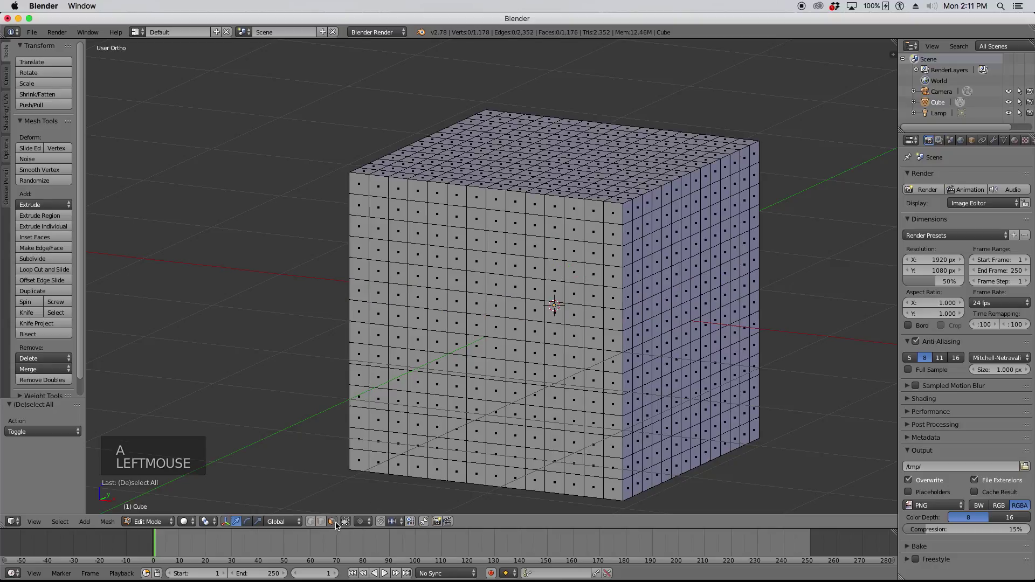
pyautogui.keyDown('alt'); pyautogui.click(475, 303); pyautogui.keyUp('alt')
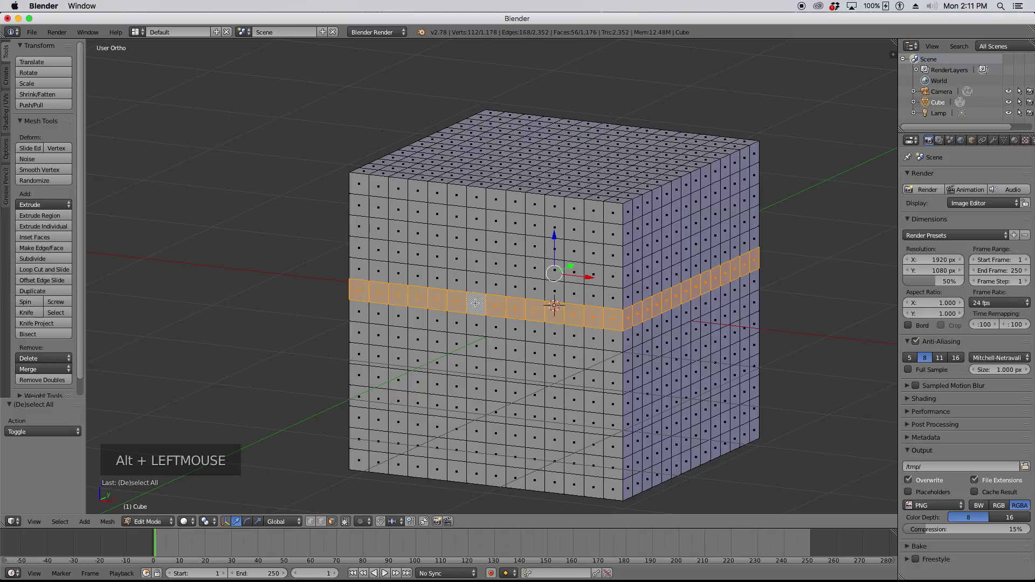
# - Select the vertical face loop through the front side's seventh column, then replace it with the horizontal loop in the fourth row
pyautogui.keyDown('alt'); pyautogui.click(477, 321); pyautogui.keyUp('alt')
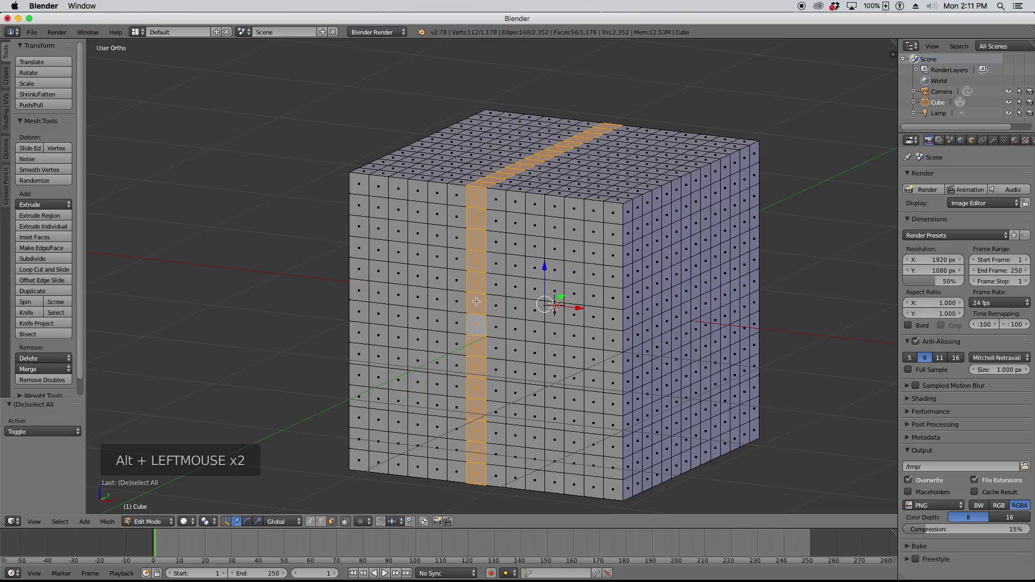
pyautogui.press('a')
pyautogui.keyDown('alt'); pyautogui.click(477, 259); pyautogui.keyUp('alt')
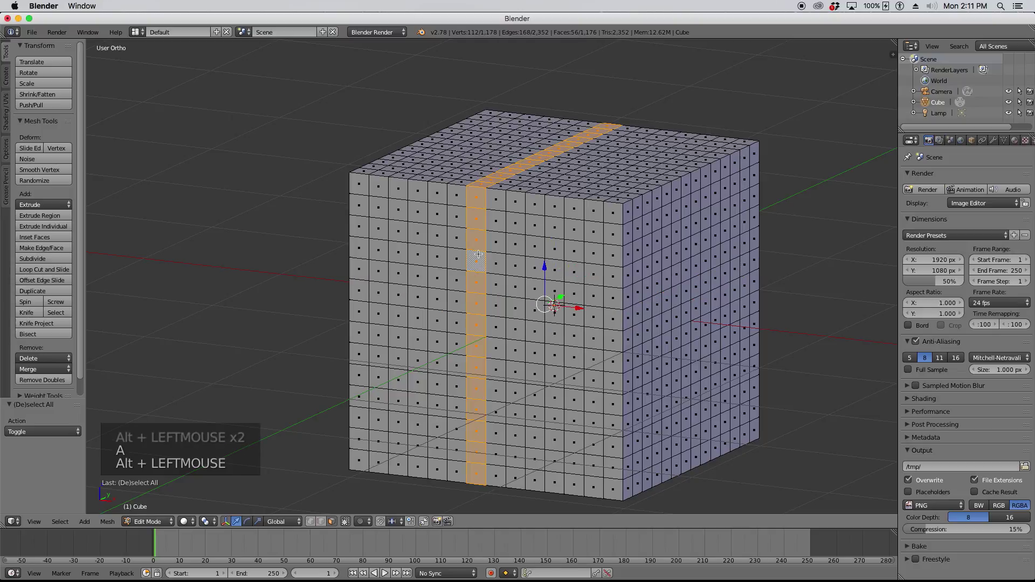
pyautogui.keyDown('alt'); pyautogui.click(483, 263); pyautogui.keyUp('alt')
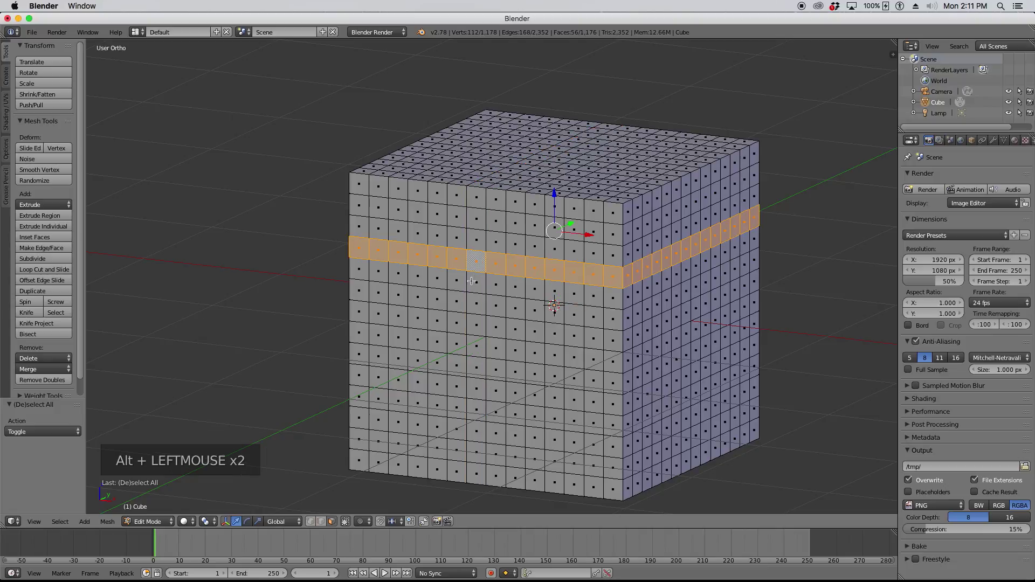
pyautogui.scroll(2, 476, 264)
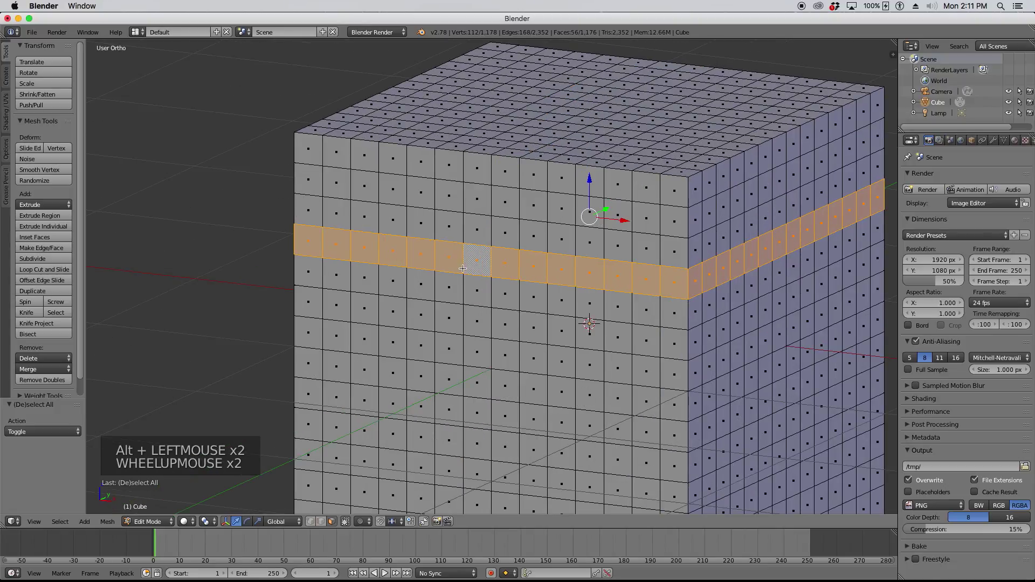
# - Clear the selection, loop-select the fourth horizontal face row, then replace it with the vertical face loop in the front side's fifth column
pyautogui.press('a')
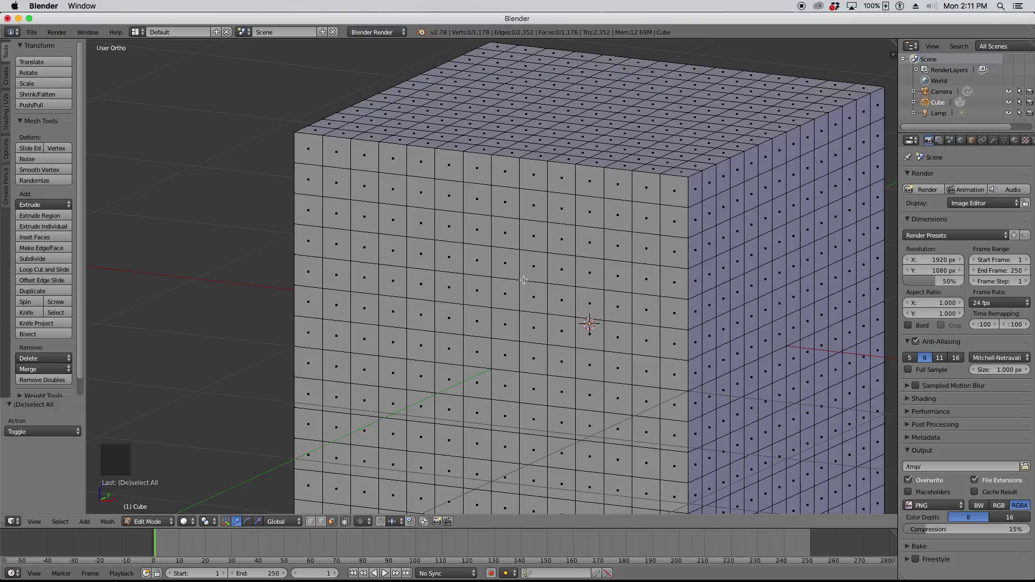
pyautogui.keyDown('alt'); pyautogui.click(436, 253); pyautogui.keyUp('alt')
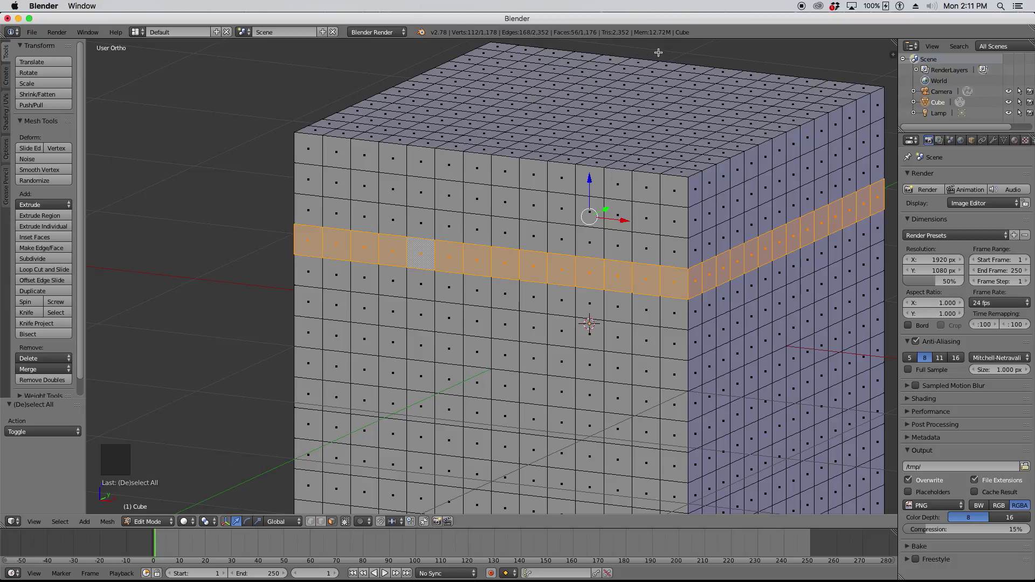
pyautogui.keyDown('alt'); pyautogui.click(420, 235); pyautogui.keyUp('alt')
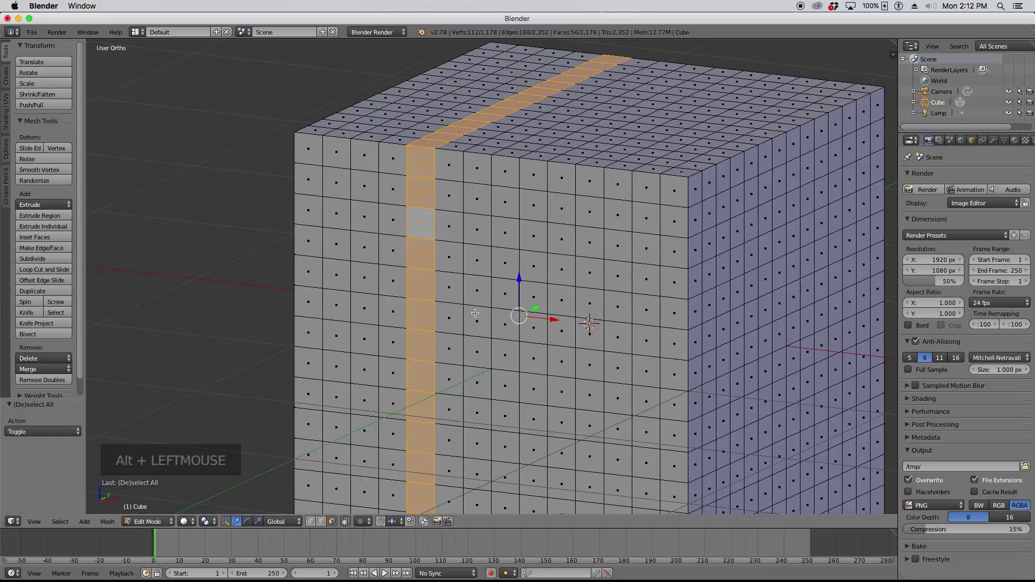
# - Try scaling the selected vertical face loop inward to about 0.65
pyautogui.scroll(-5, 479, 331)
pyautogui.scroll(3, 479, 331)
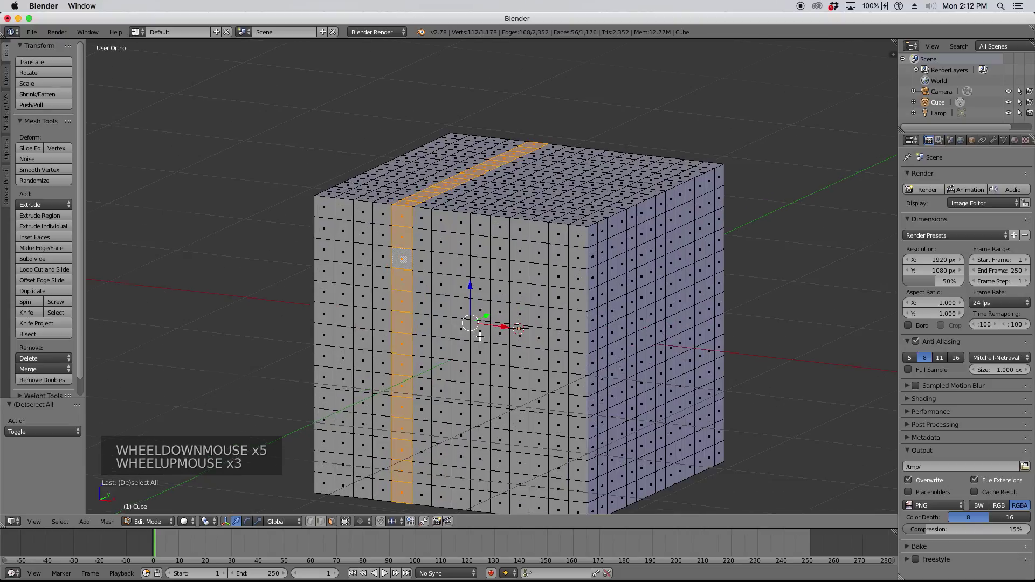
pyautogui.press('s')
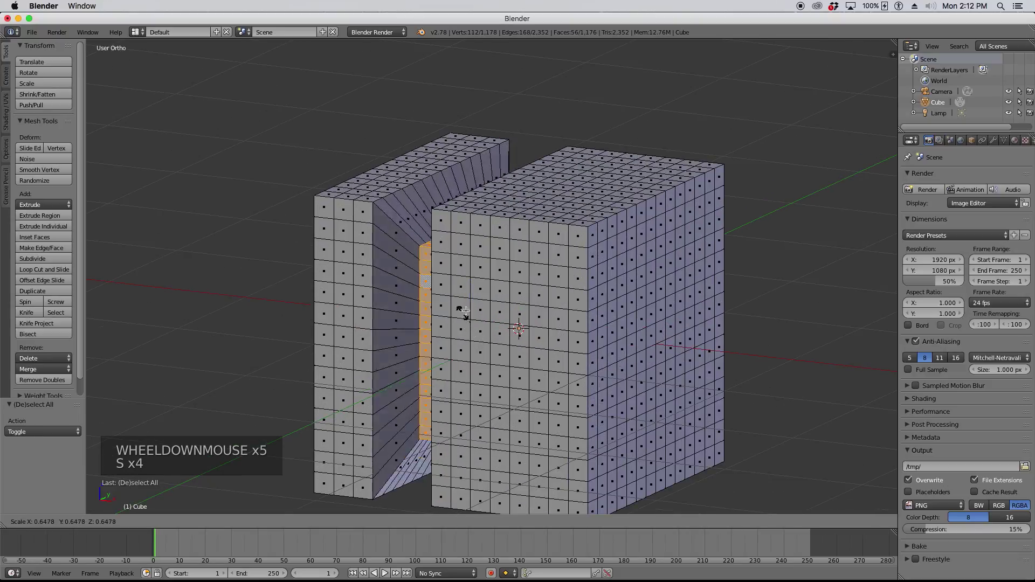
pyautogui.press('Escape')
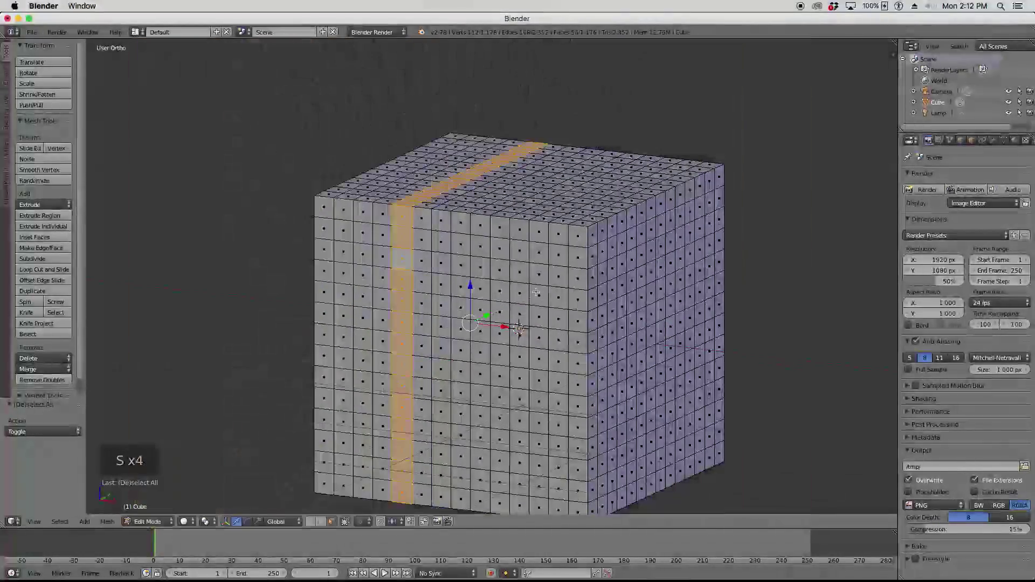
# - Clear the face selection and return the cube to Object Mode
pyautogui.press('a')
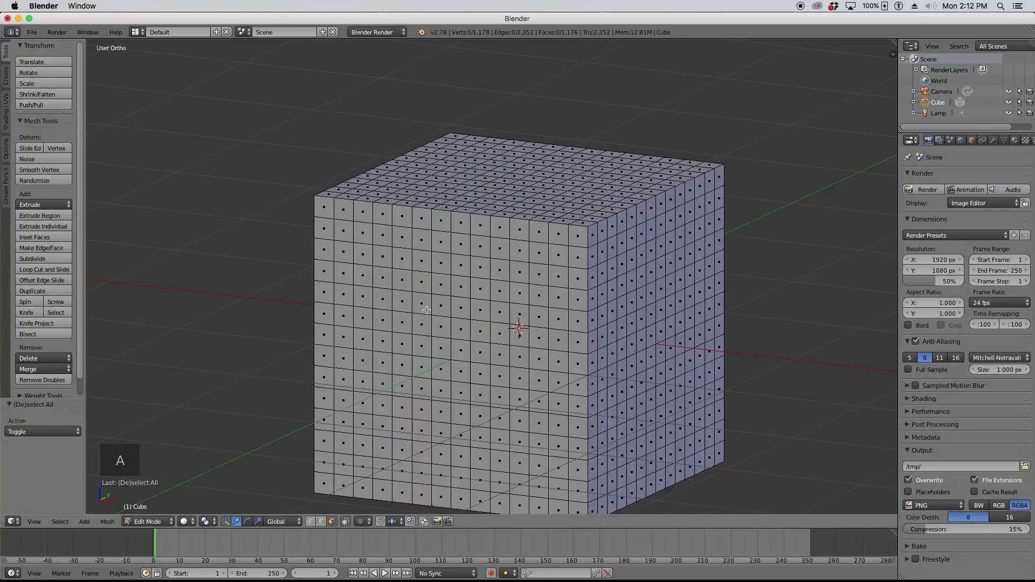
pyautogui.scroll(-3, 469, 317)
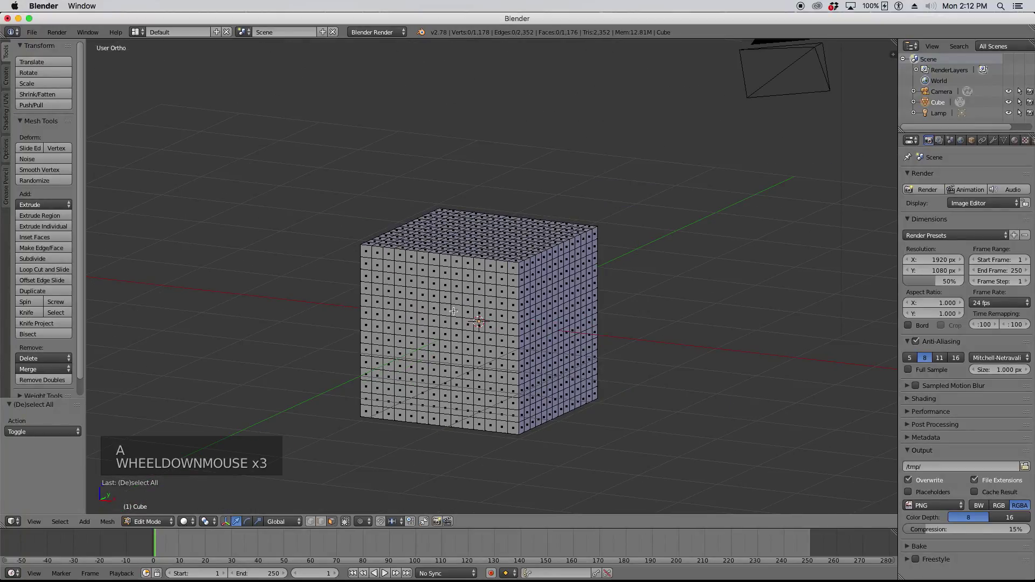
pyautogui.press('Tab')
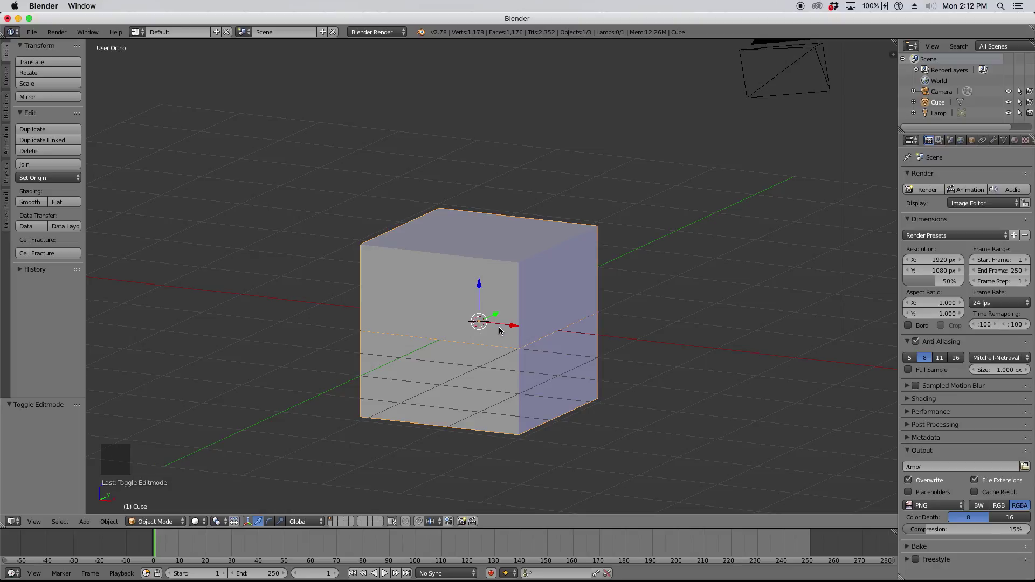
pyautogui.scroll(-1, 499, 330)
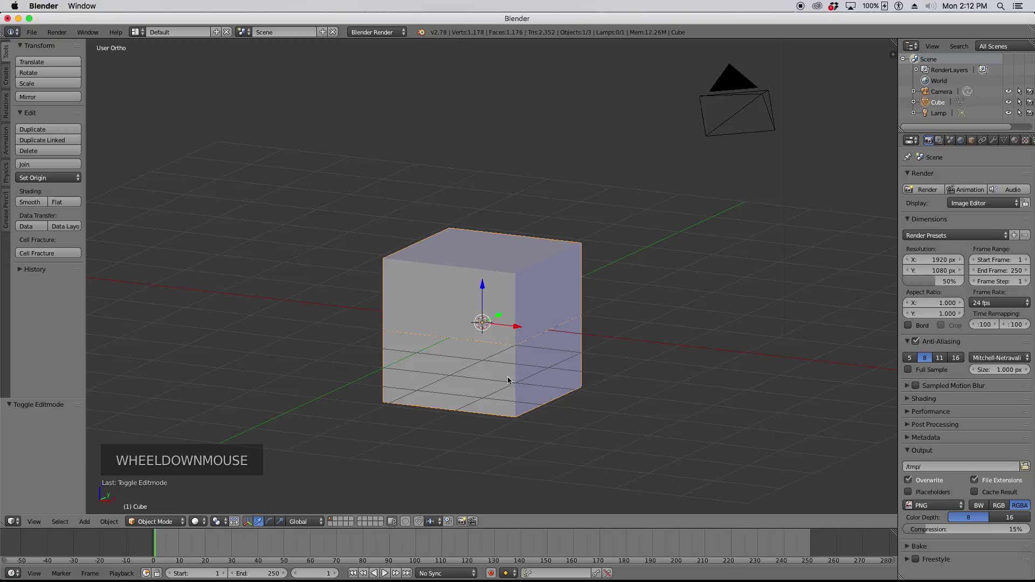
pyautogui.scroll(2, 492, 385)
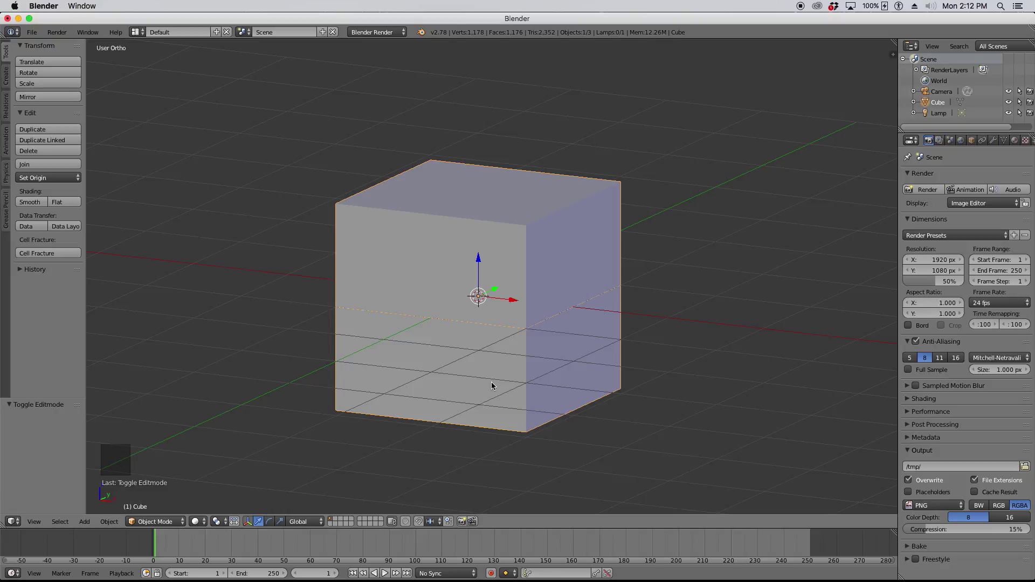
pyautogui.scroll(-2, 531, 381)
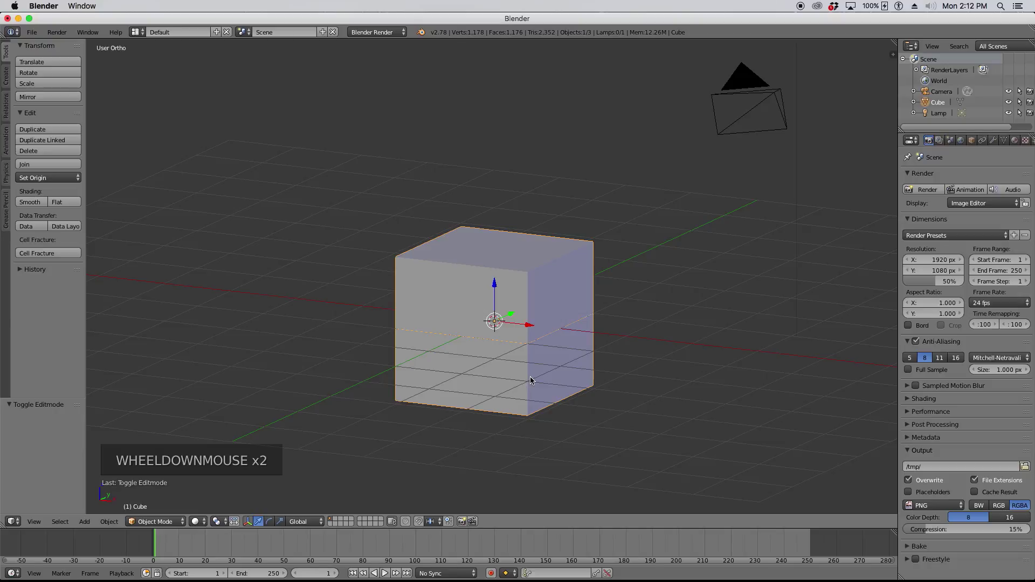
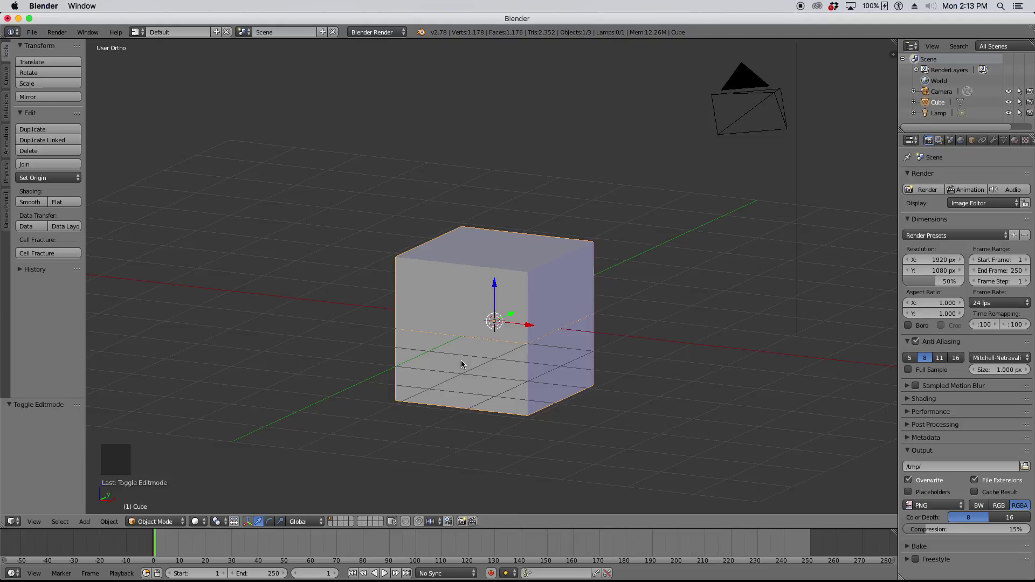
# - In the front orthographic view, move the cube exactly 1 unit up along the global Z axis
pyautogui.press('KP_1')
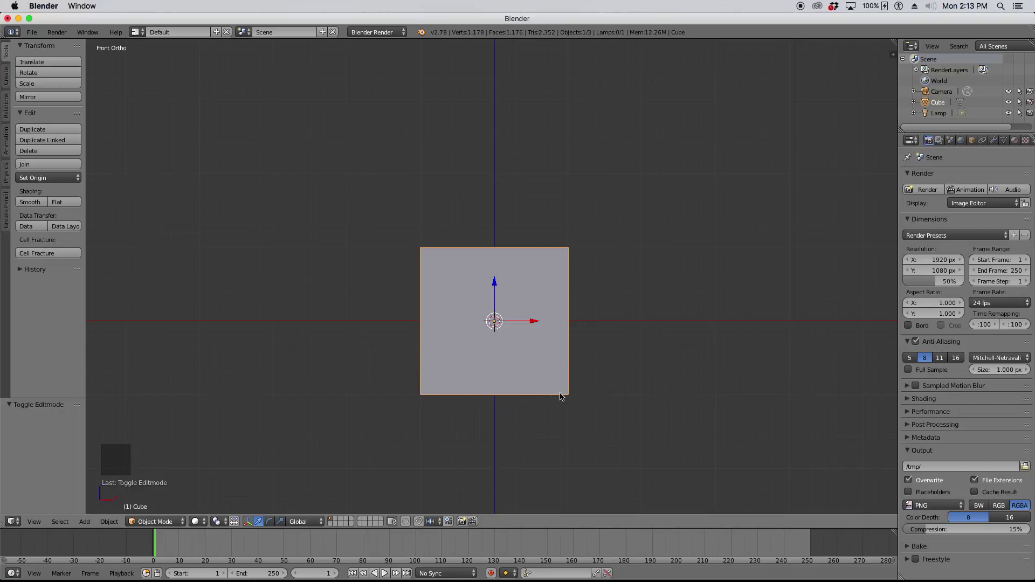
pyautogui.press('KP_3')
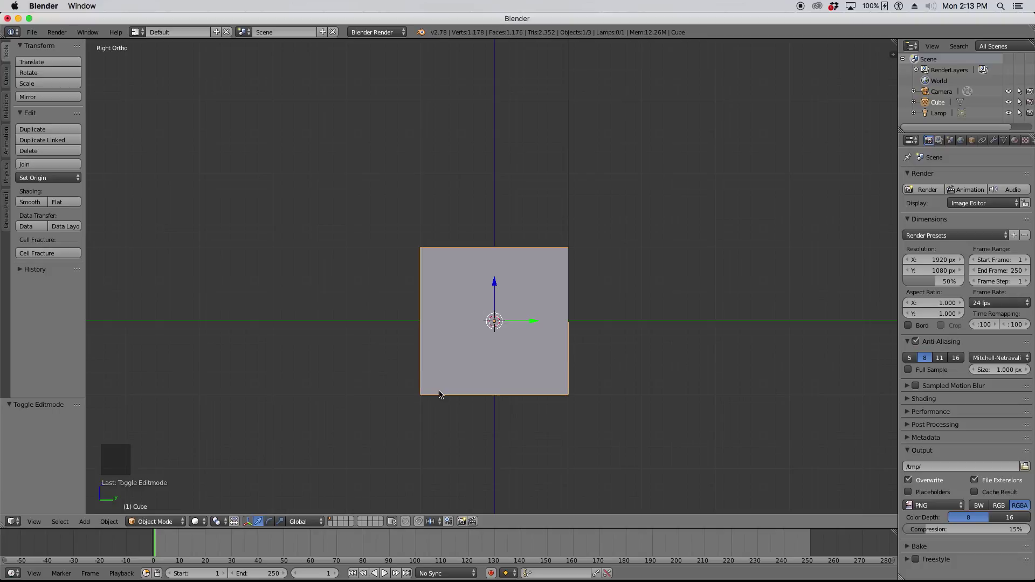
pyautogui.press('KP_1')
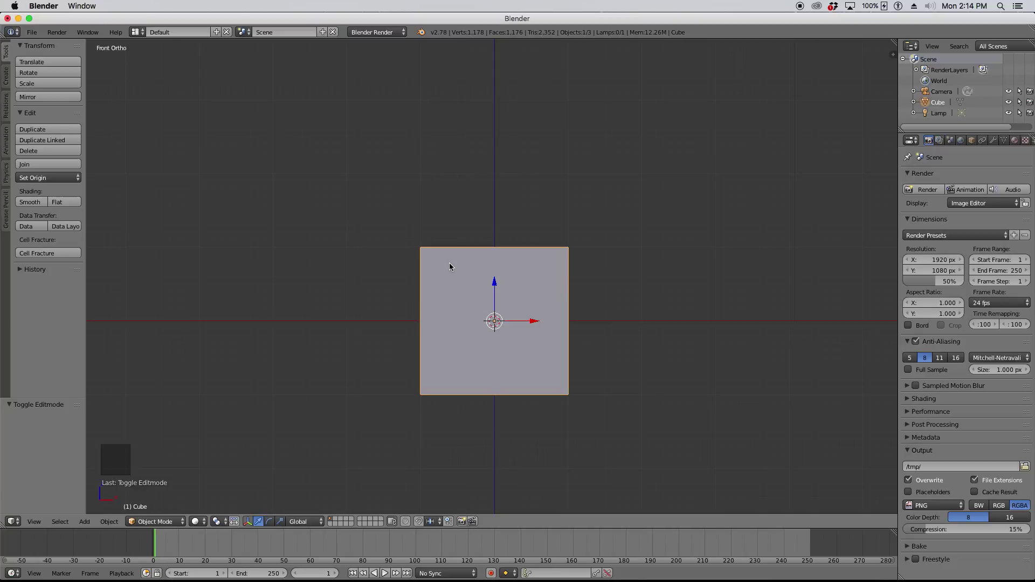
pyautogui.press('g')
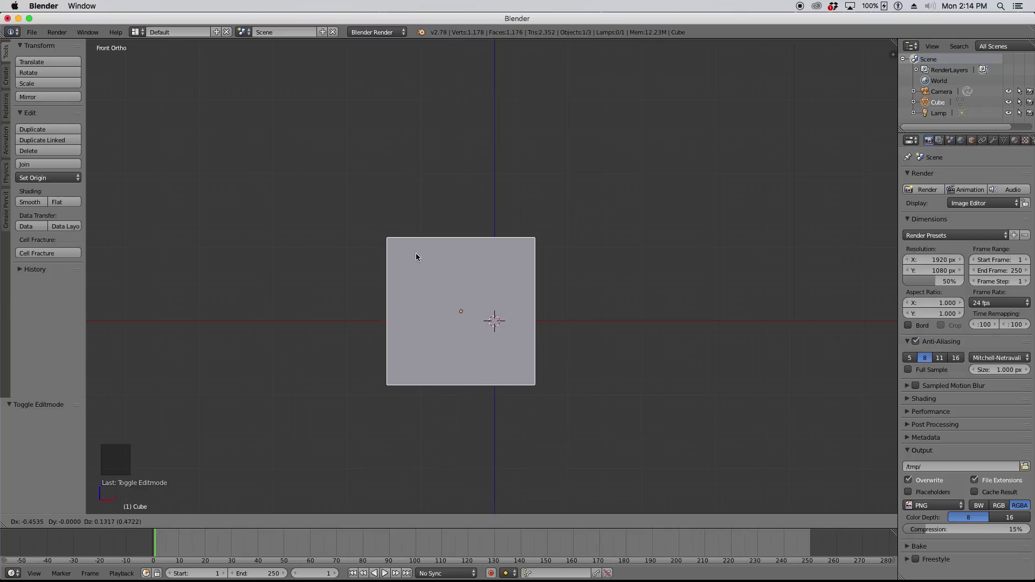
pyautogui.press('z')
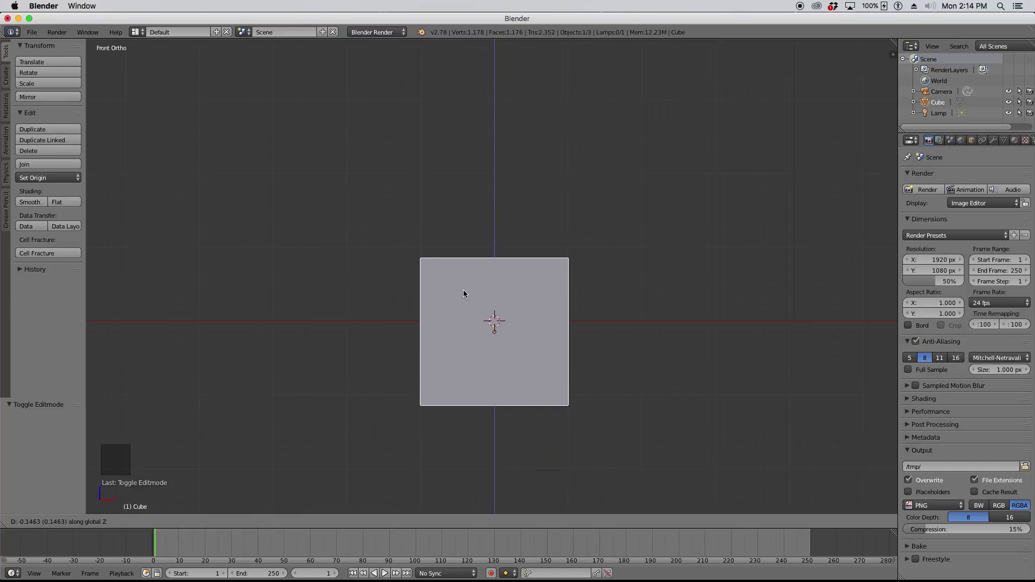
pyautogui.write('1')
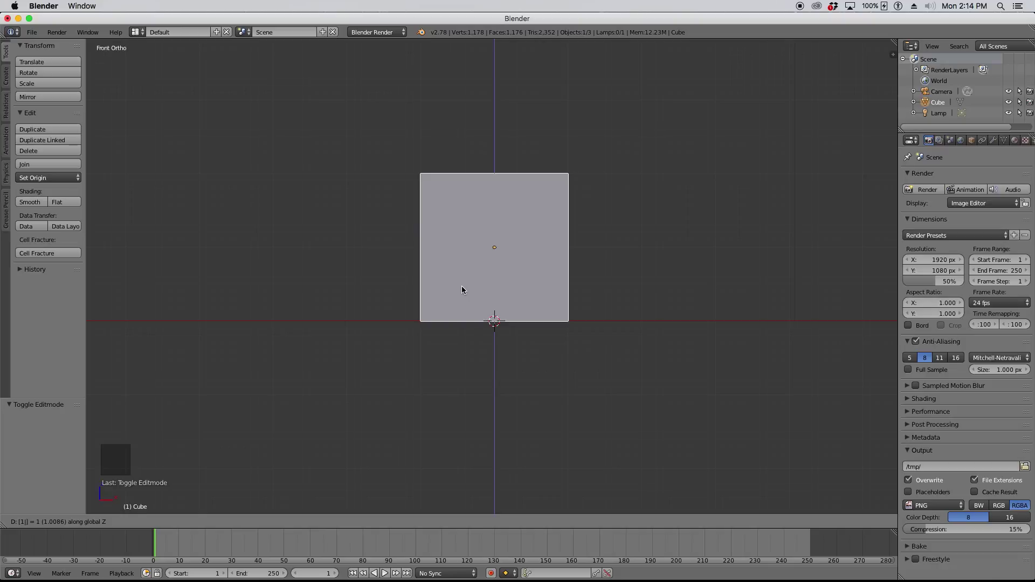
pyautogui.click(461, 288)
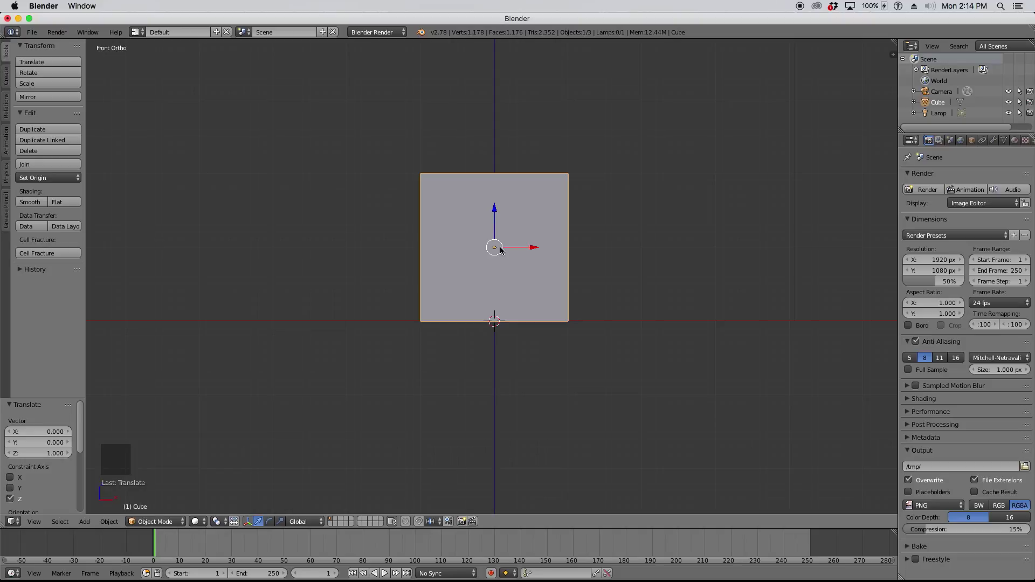
# - Move the cube -1 unit along the global Z axis
pyautogui.write('gz')
pyautogui.write('-1')
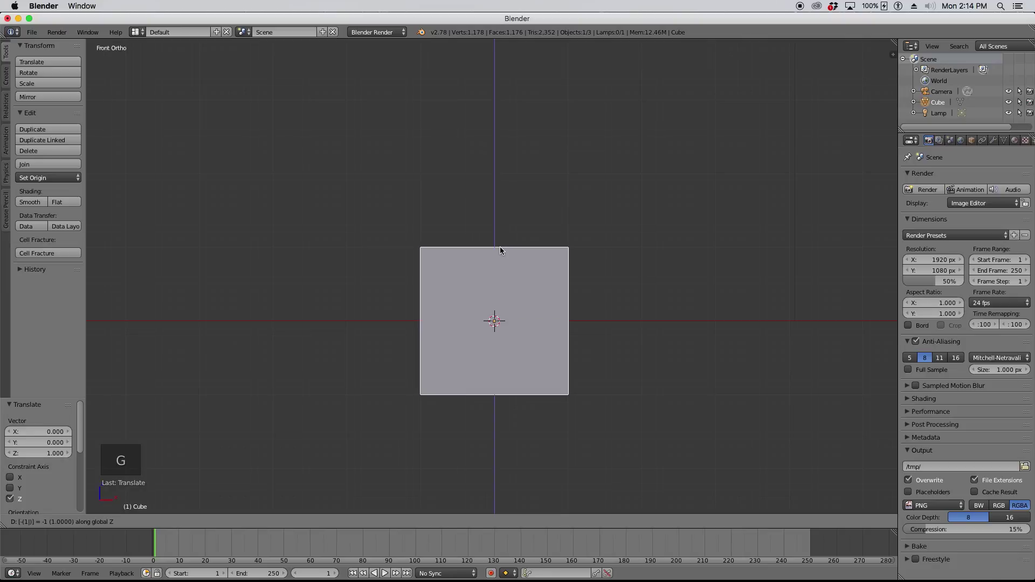
pyautogui.press('Return')
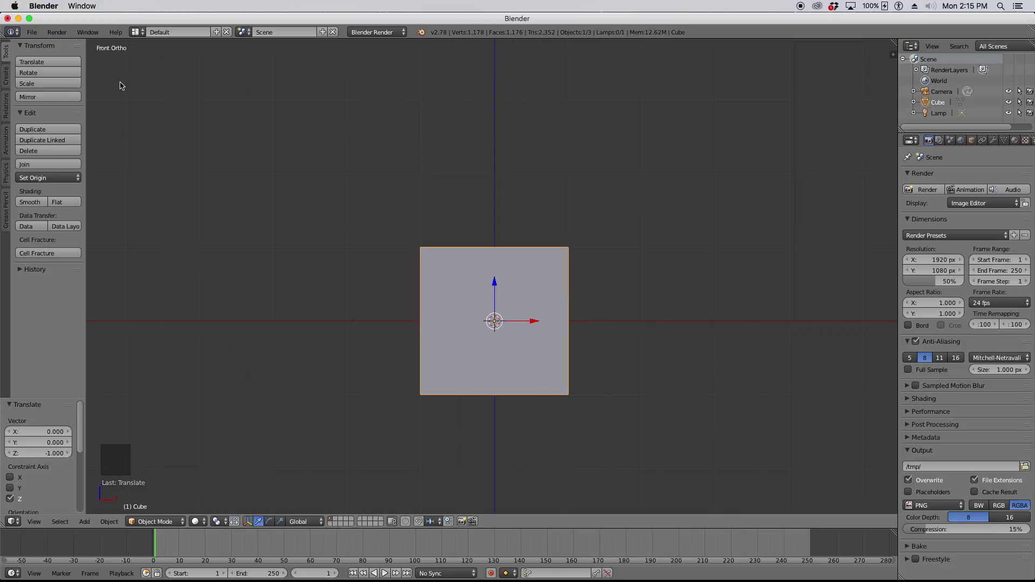
# - Move the cube exactly 1 unit along the global X axis
pyautogui.press('g')
pyautogui.rightClick(516, 335)
pyautogui.press('g')
pyautogui.press('x')
pyautogui.press('1')
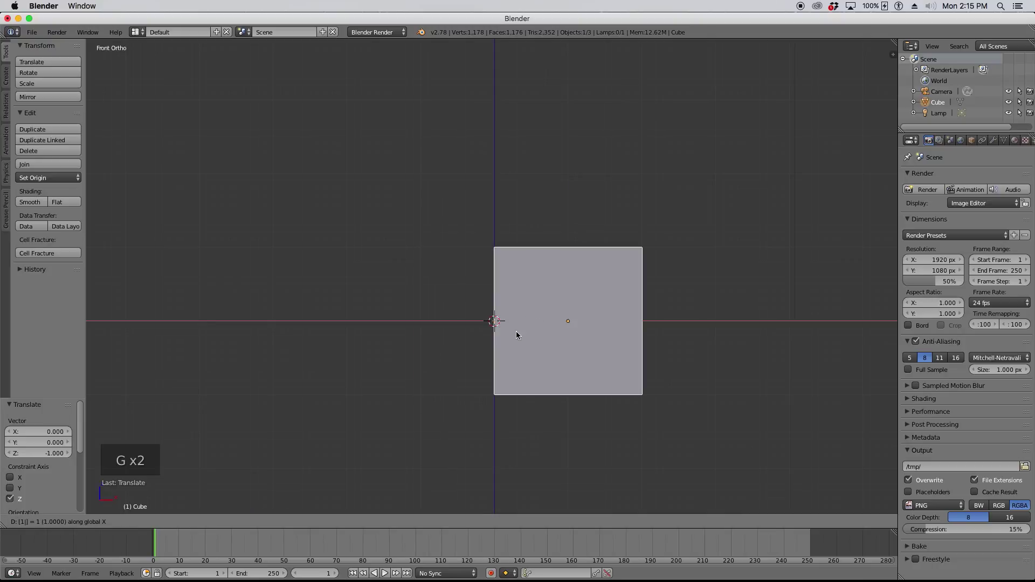
pyautogui.click(516, 334)
pyautogui.press('g')
pyautogui.press('z')
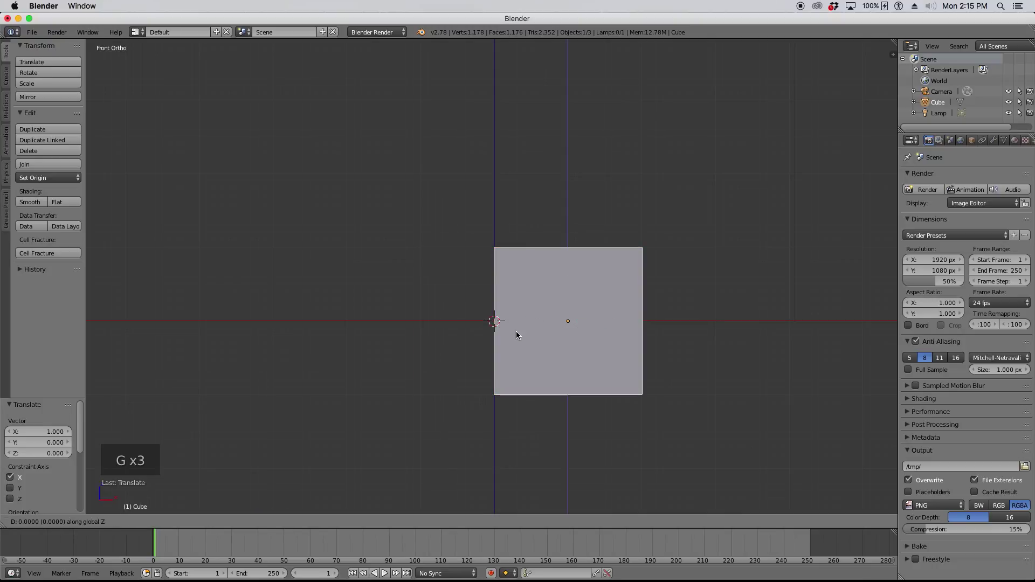
pyautogui.rightClick(516, 334)
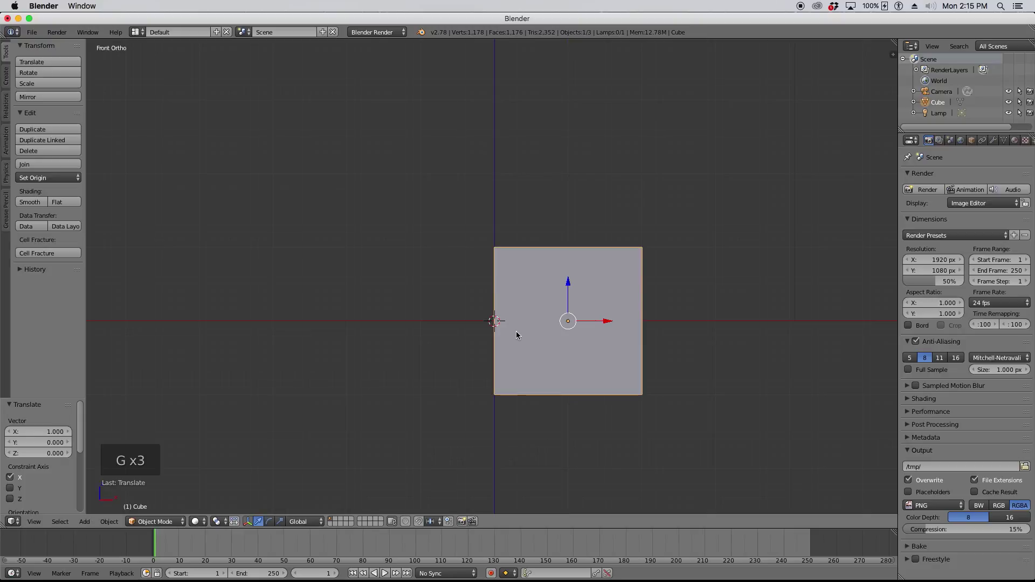
# - Move the cube -1 unit along the global X axis
pyautogui.write('gx')
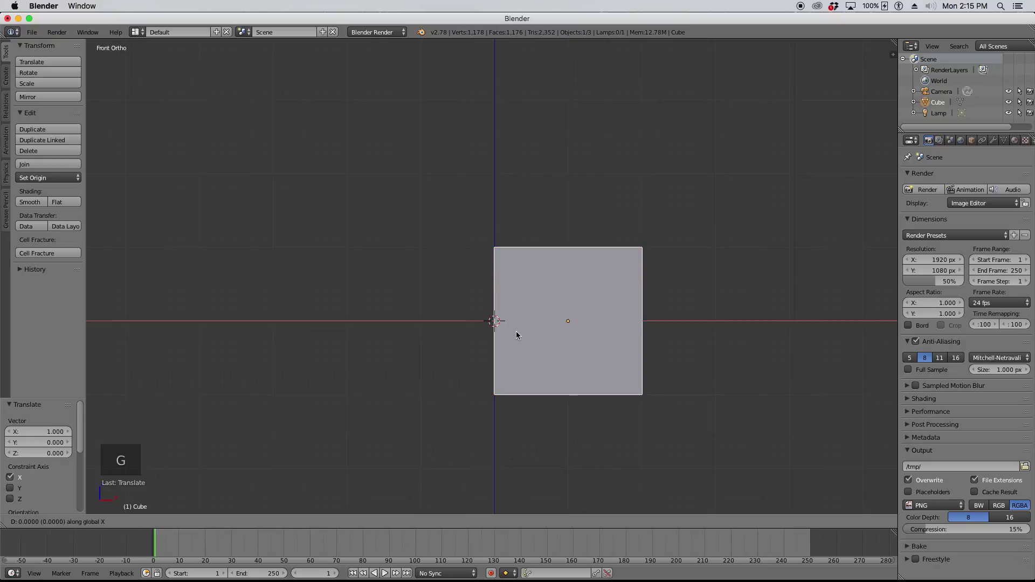
pyautogui.write('-1')
pyautogui.press('Return')
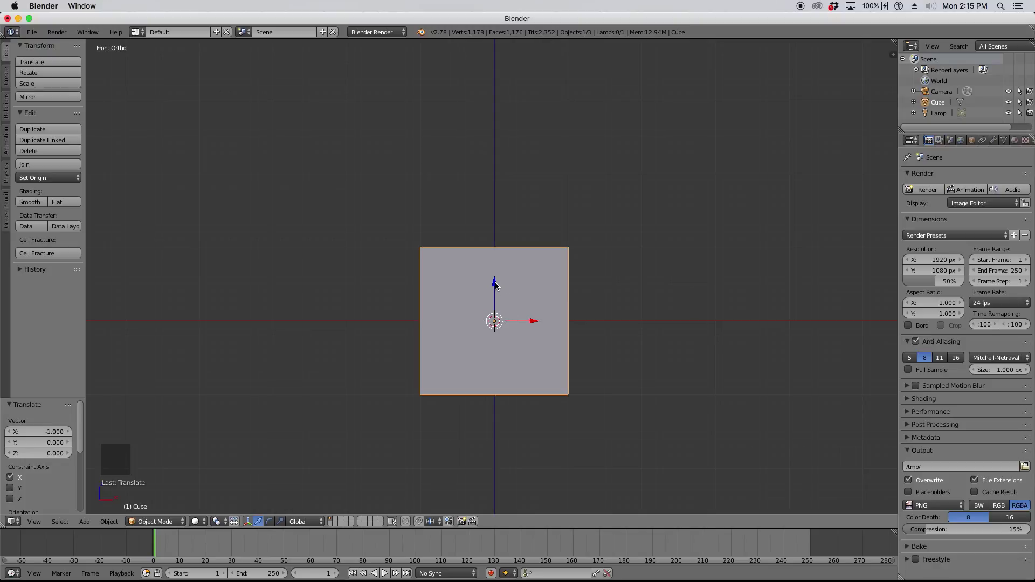
# - Rotate the cube exactly 45 degrees in the front orthographic view
pyautogui.press('r')
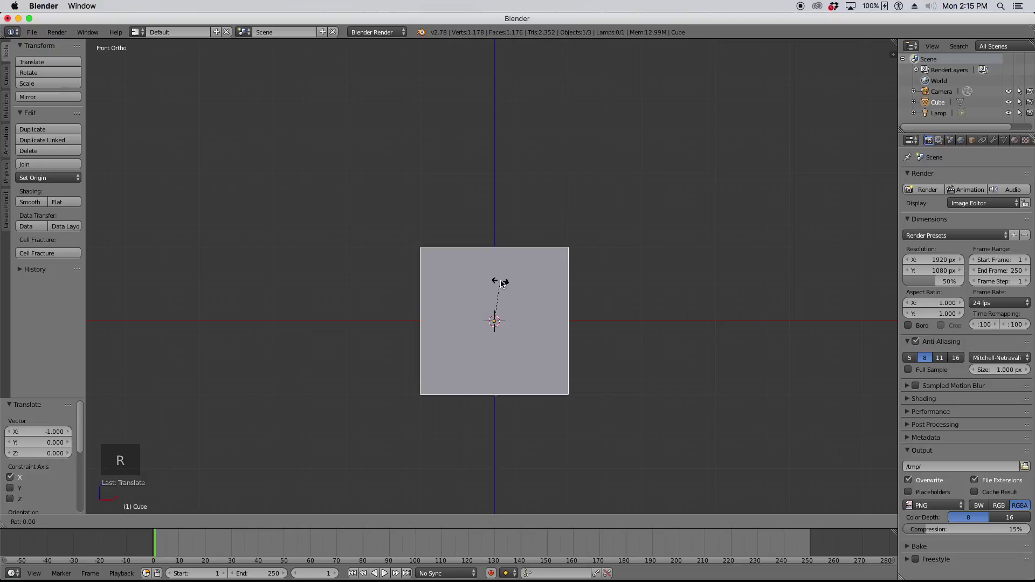
pyautogui.write('45')
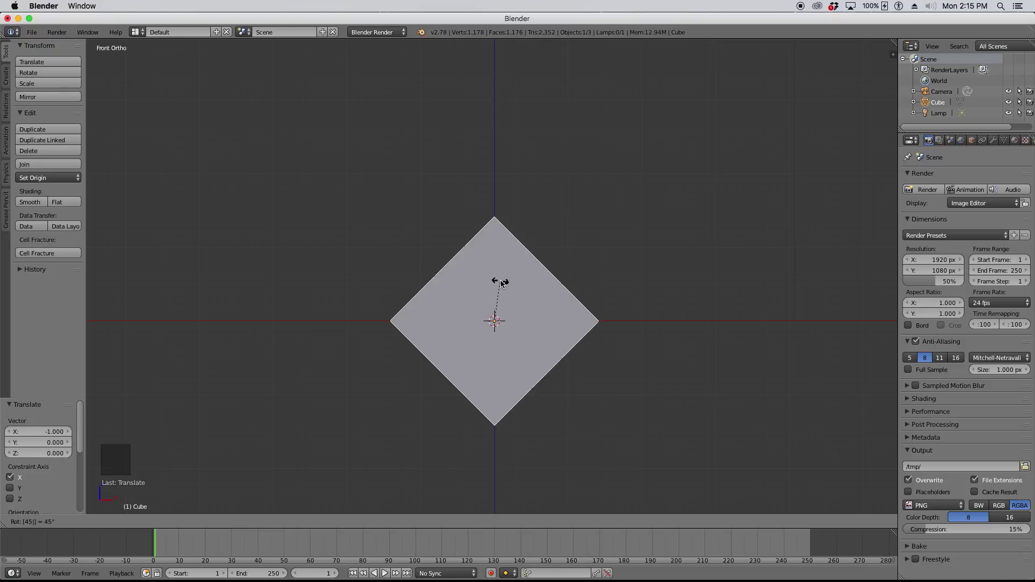
pyautogui.press('Return')
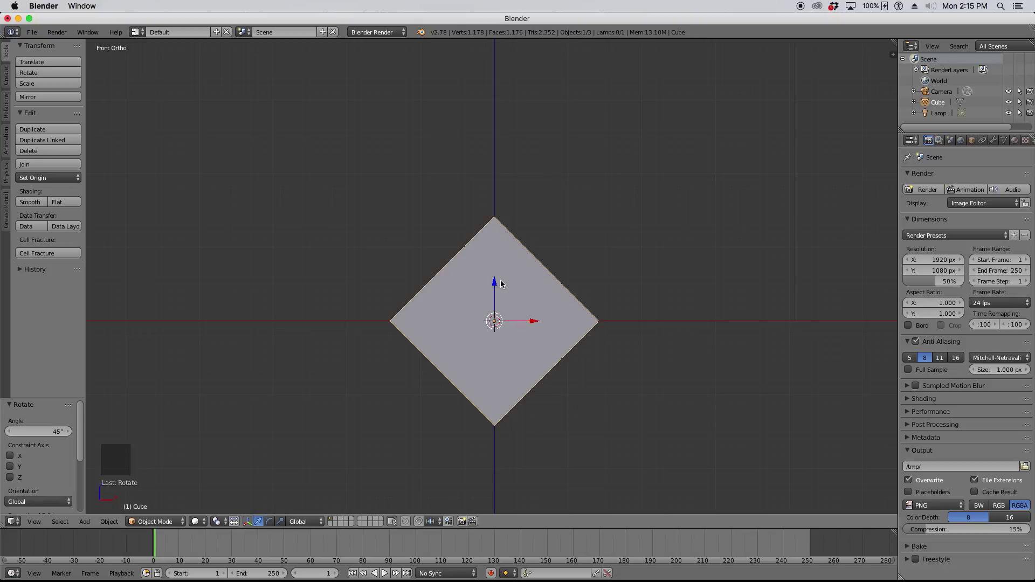
# - Rotate the cube by -45 degrees in the front orthographic view
pyautogui.write('r-45')
pyautogui.press('Return')
# - From the front orthographic view, rotate the cube 45 degrees around the global X axis, inspect it in perspective, and undo the rotation
pyautogui.press('KP_3')
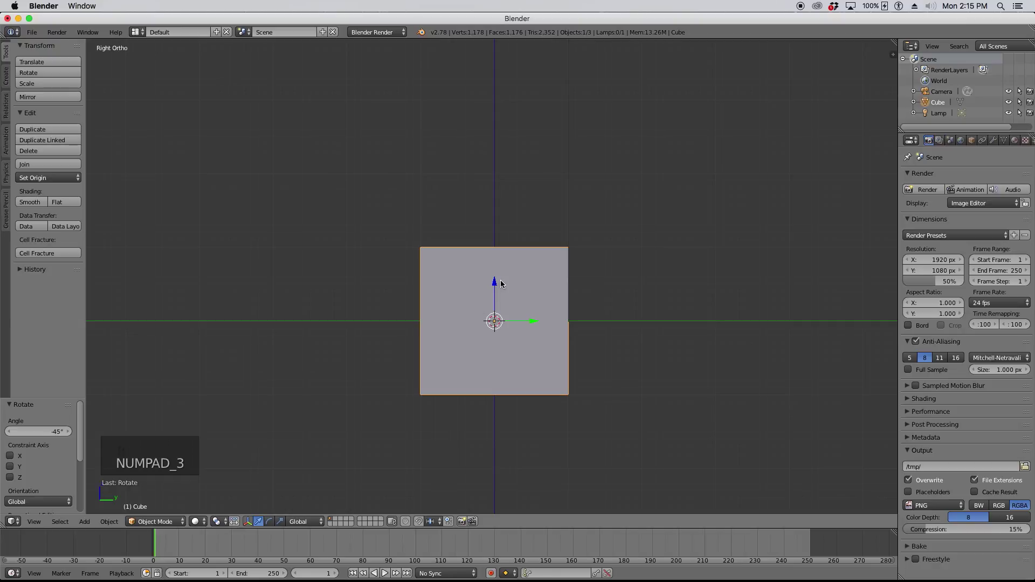
pyautogui.press('KP_1')
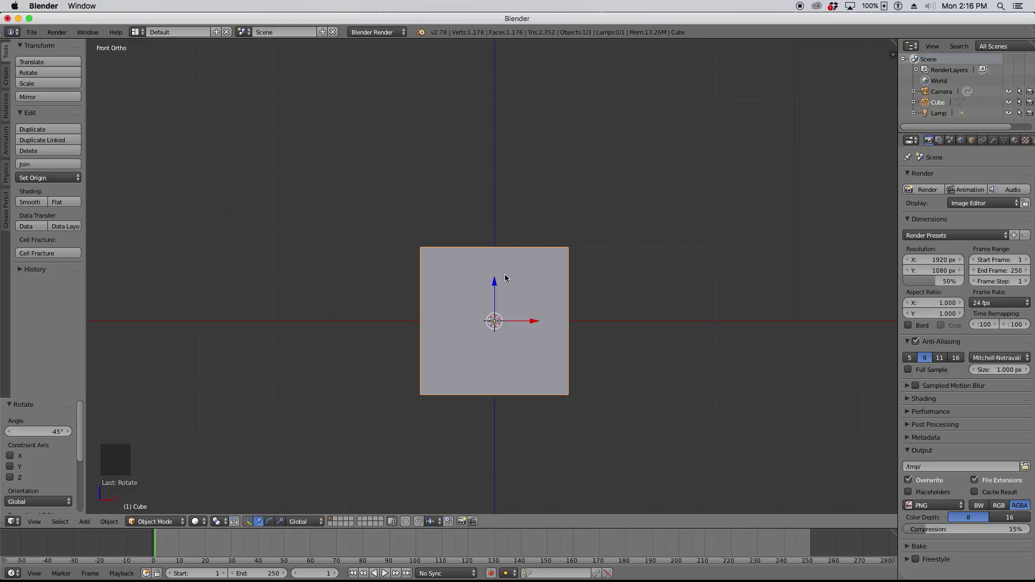
pyautogui.write('rx45')
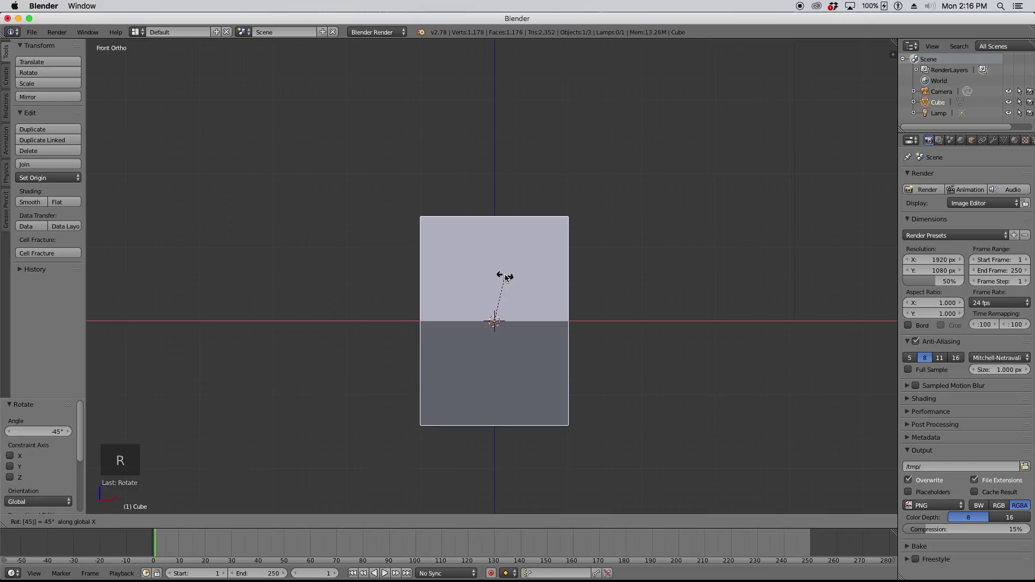
pyautogui.press('Return')
pyautogui.moveTo(587, 232); pyautogui.dragTo(474, 263, button='middle')
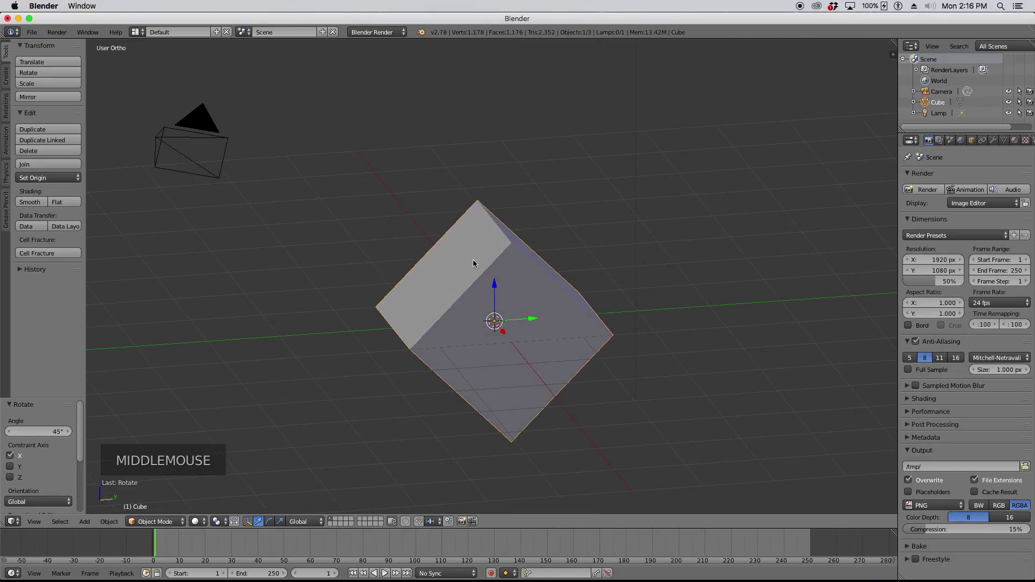
pyautogui.press('super+z')
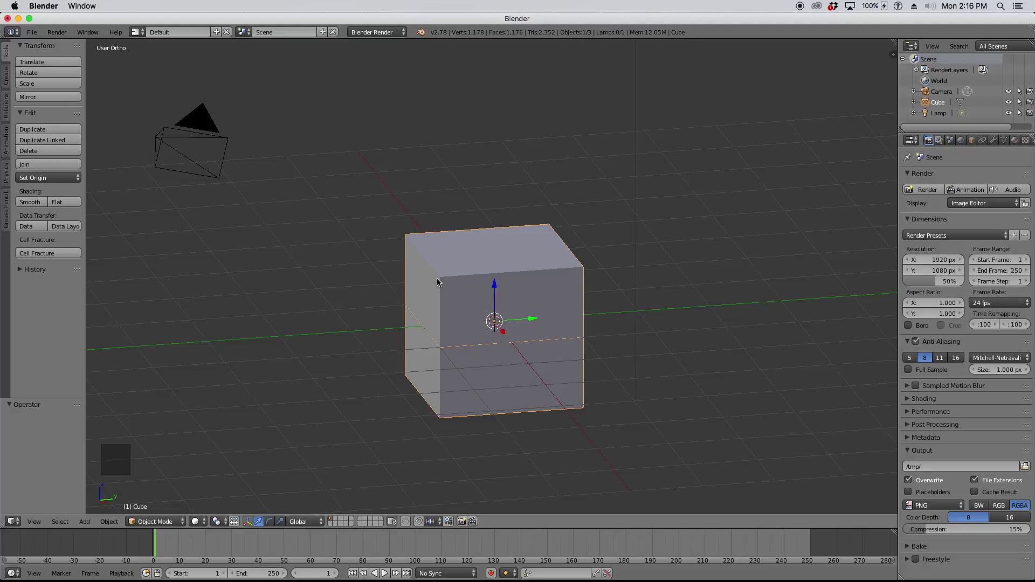
# - Move the cube with the global X axis locked, about 4.78 units along Y and -3.47 units along Z
pyautogui.press('KP_1')
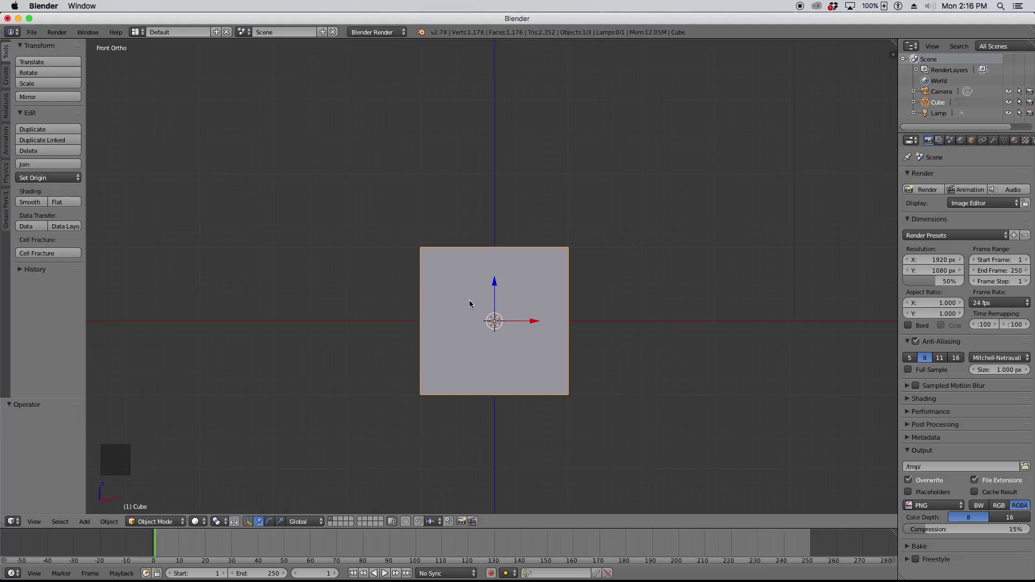
pyautogui.moveTo(500, 291); pyautogui.dragTo(440, 333, button='middle')
pyautogui.scroll(-5, 442, 202)
pyautogui.scroll(4, 431, 216)
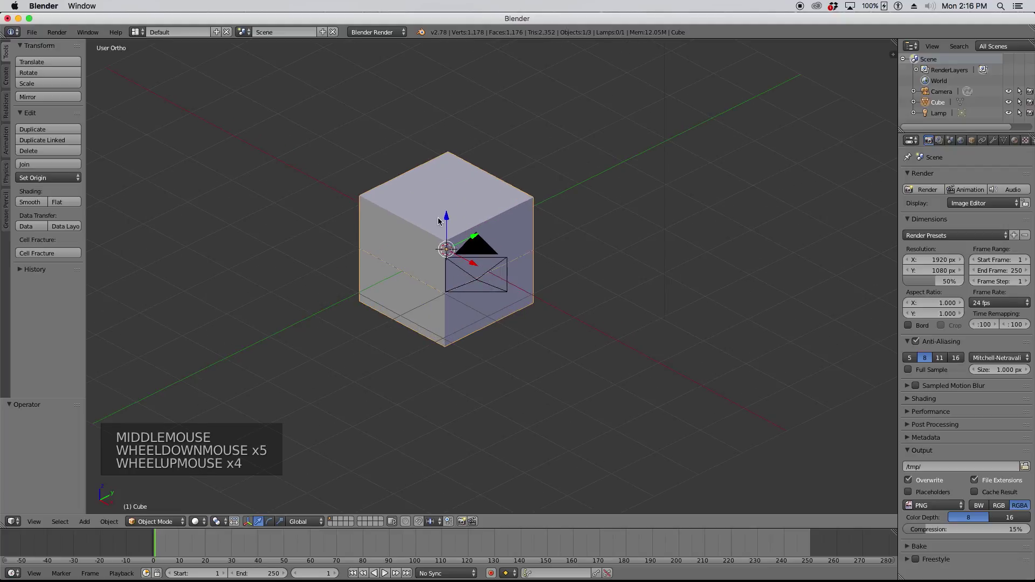
pyautogui.moveTo(420, 213); pyautogui.dragTo(434, 216, button='middle')
pyautogui.press('g')
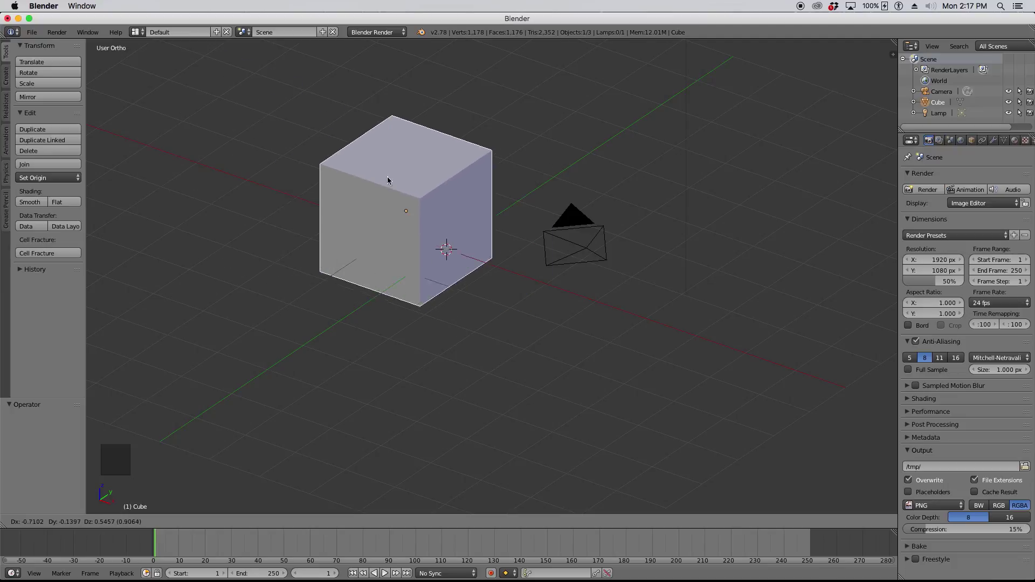
pyautogui.hotkey('shift', 'x')
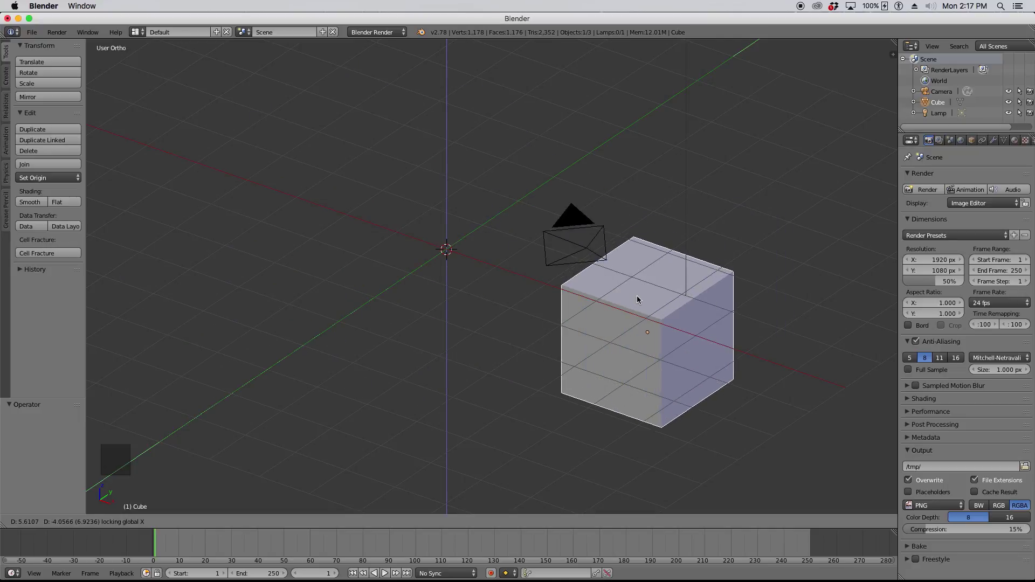
pyautogui.click(612, 286)
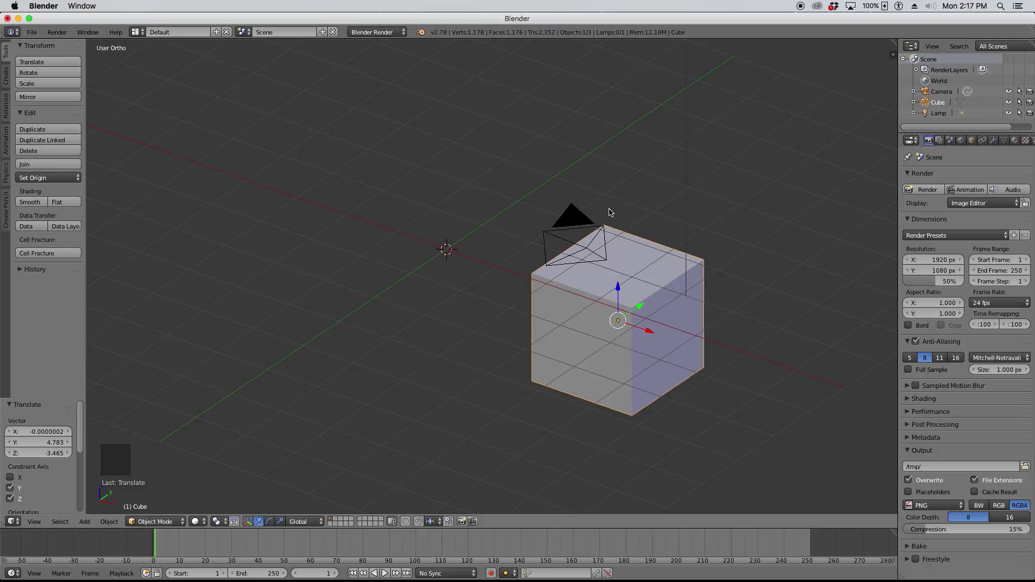
# - Check the moved cube in the right orthographic view and undo the move
pyautogui.press('KP_3')
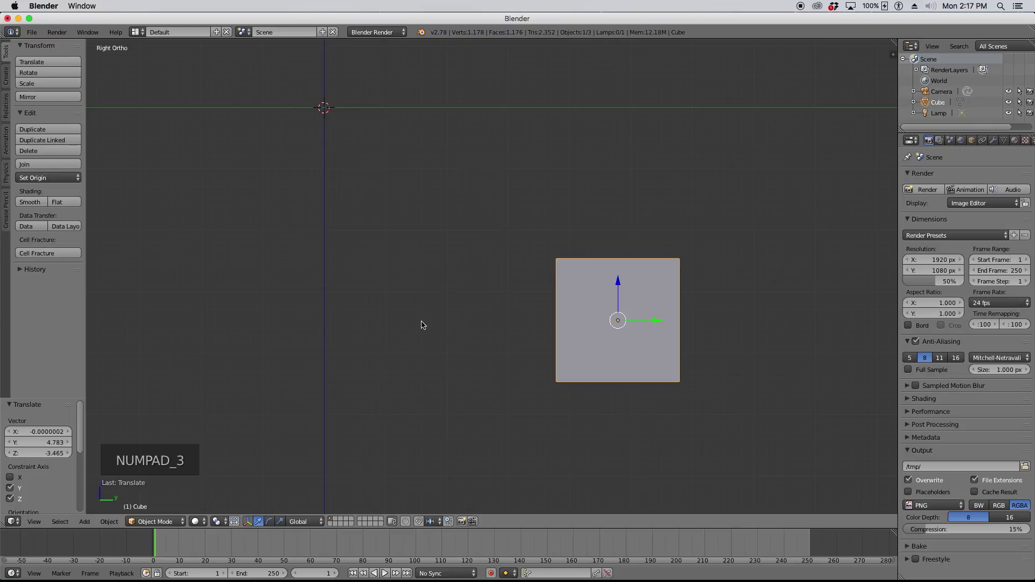
pyautogui.scroll(-4, 423, 323)
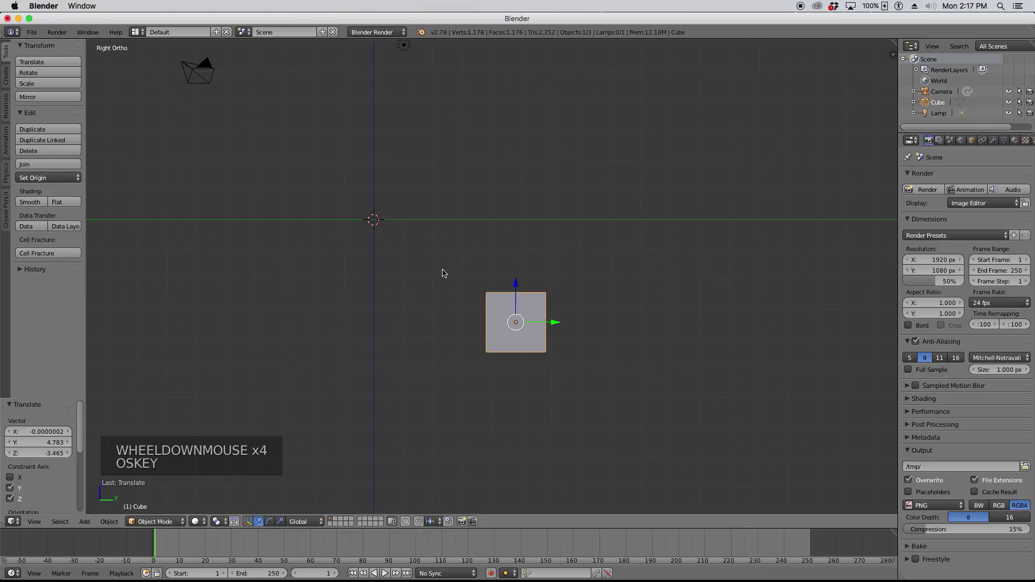
pyautogui.press('super+z')
# - From an angled view, move the cube with global X locked, about 4.28 units along Y and -3.30 units along Z
pyautogui.press('KP_4')
pyautogui.press('KP_4')
pyautogui.press('KP_4')
pyautogui.press('KP_4')
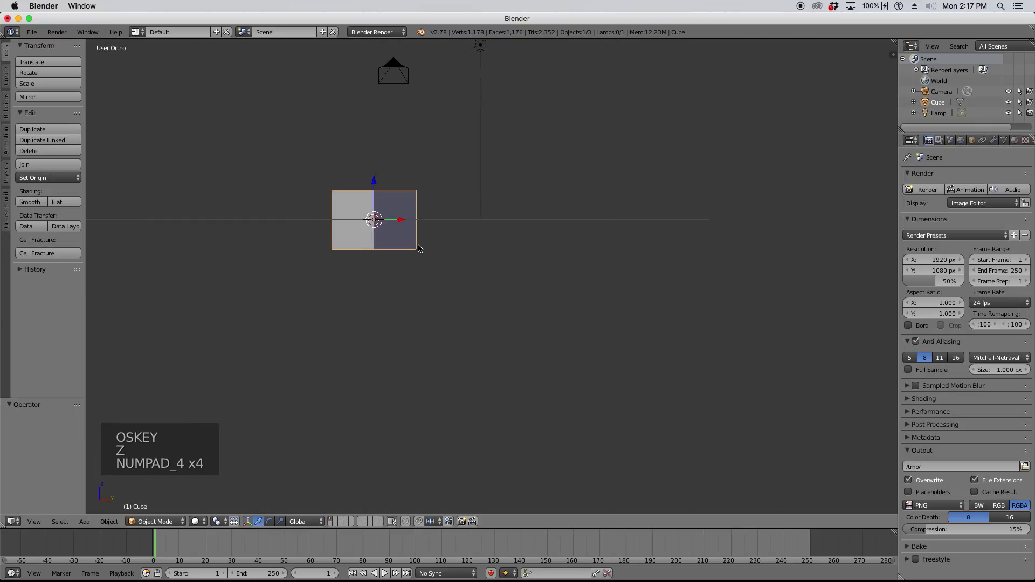
pyautogui.press('KP_8')
pyautogui.press('KP_8')
pyautogui.press('KP_8')
pyautogui.press('g')
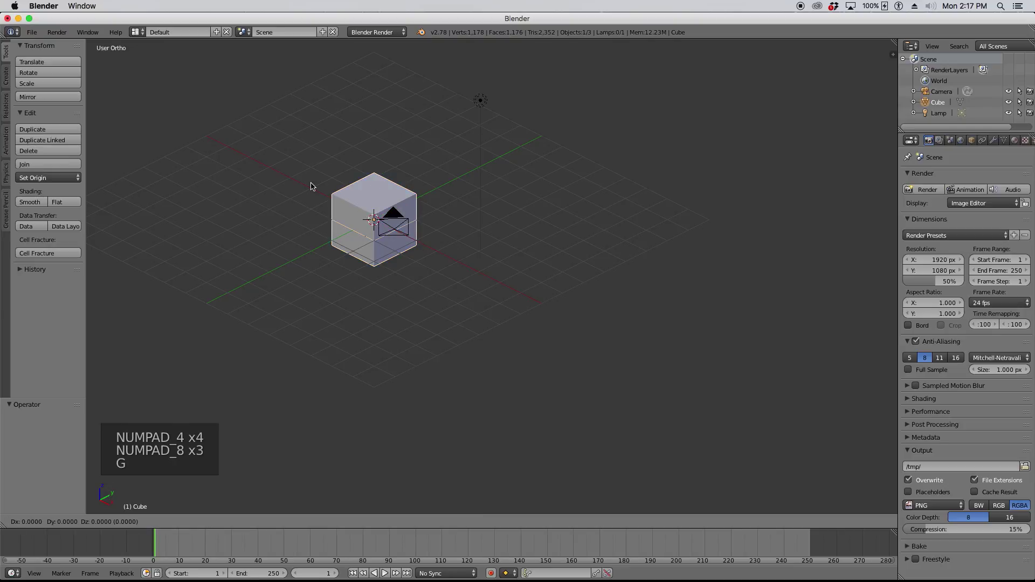
pyautogui.hotkey('shift', 'x')
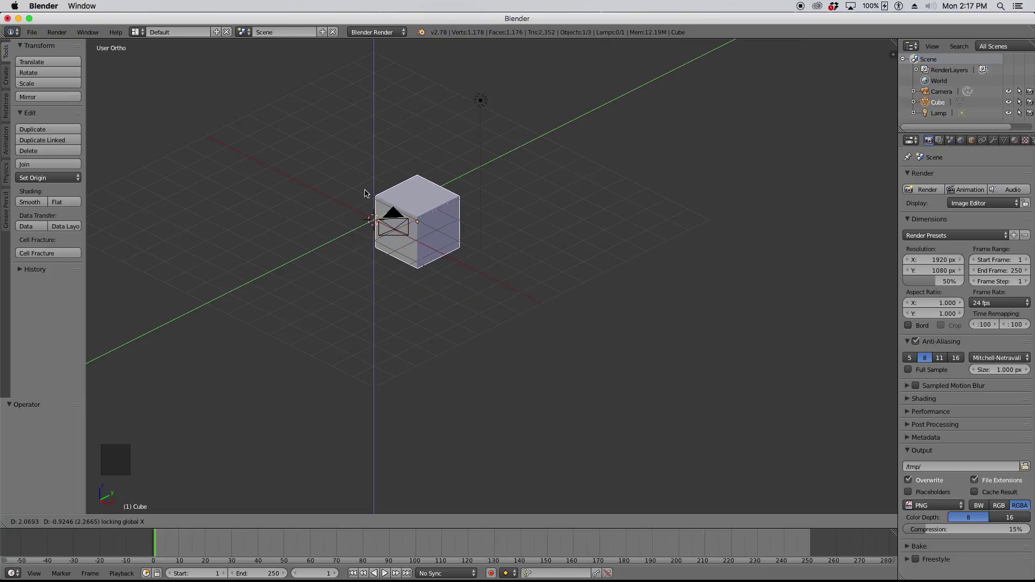
pyautogui.click(381, 218)
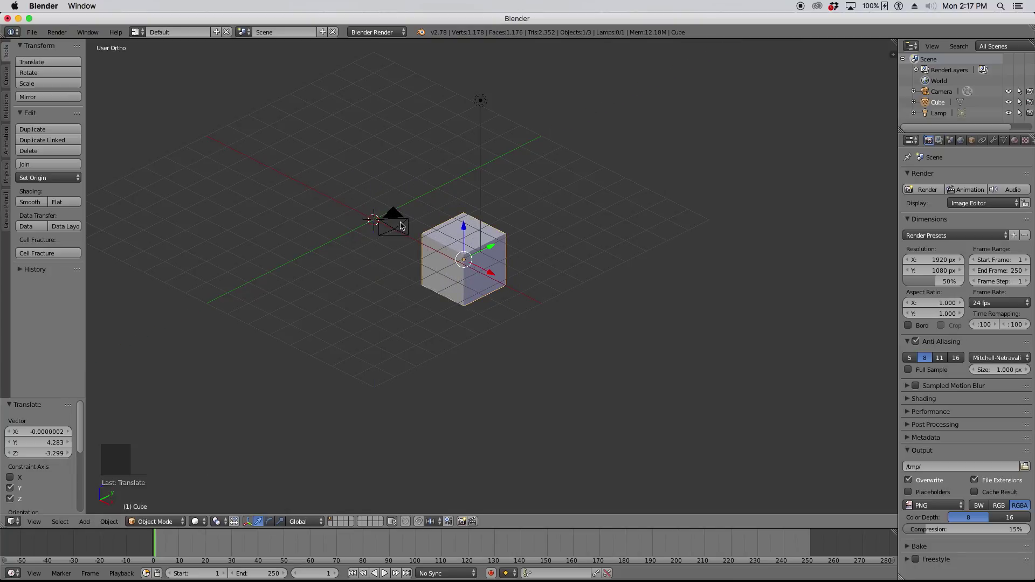
# - Compare the cube's position in the right and front orthographic views, and undo the X-locked move
pyautogui.press('KP_3')
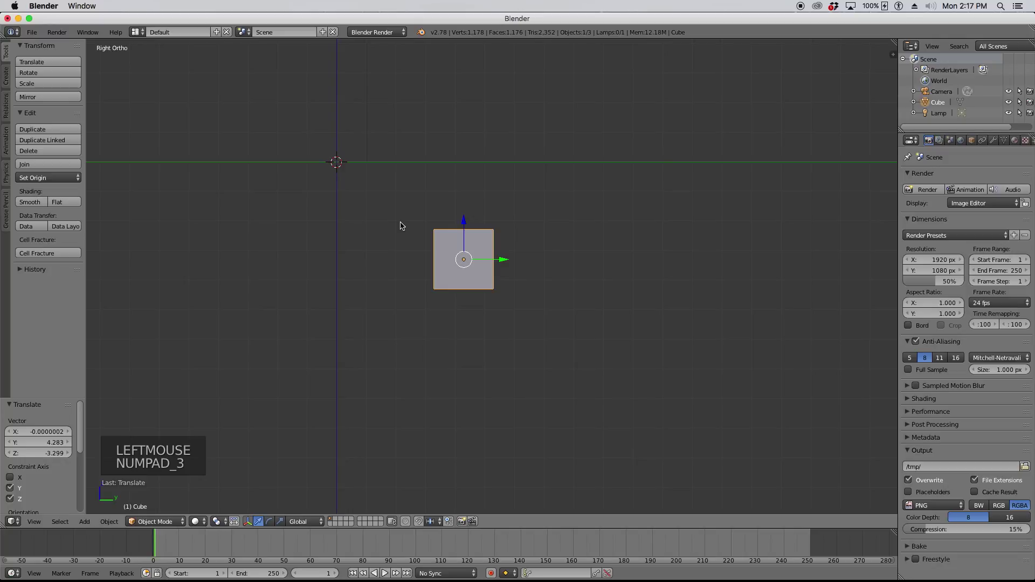
pyautogui.press('KP_1')
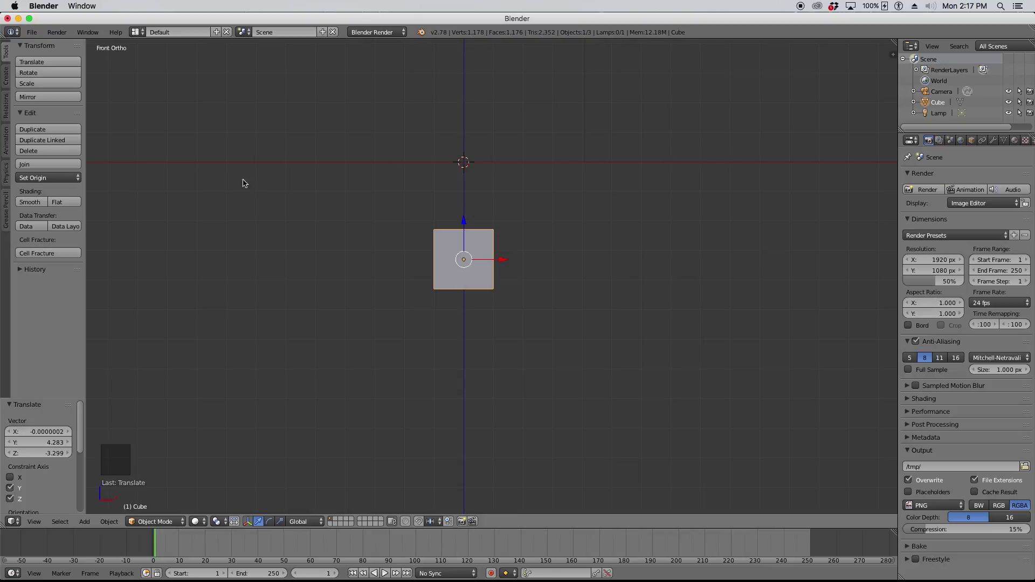
pyautogui.moveTo(458, 212); pyautogui.dragTo(315, 244, button='middle')
pyautogui.press('KP_3')
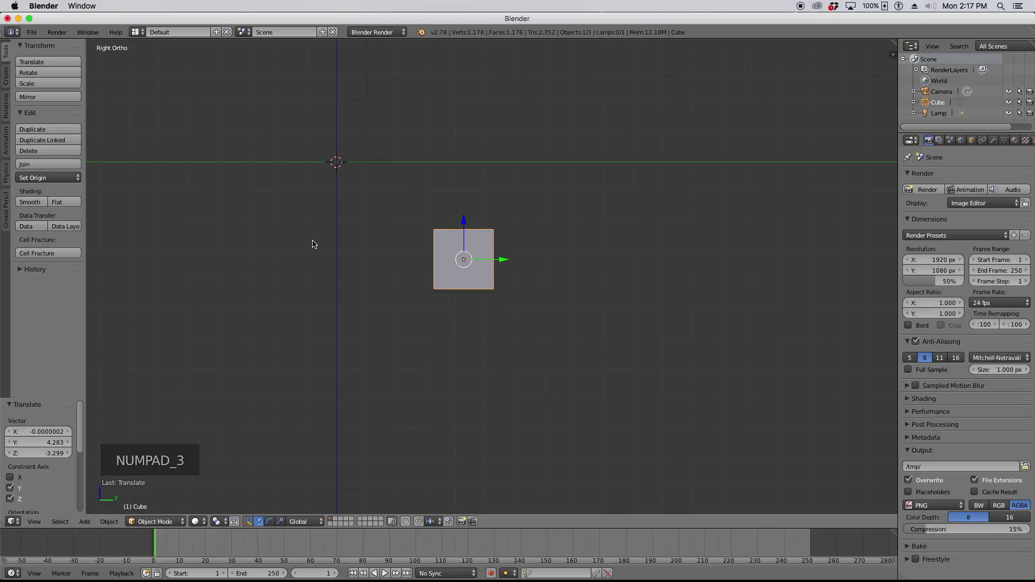
pyautogui.press('KP_1')
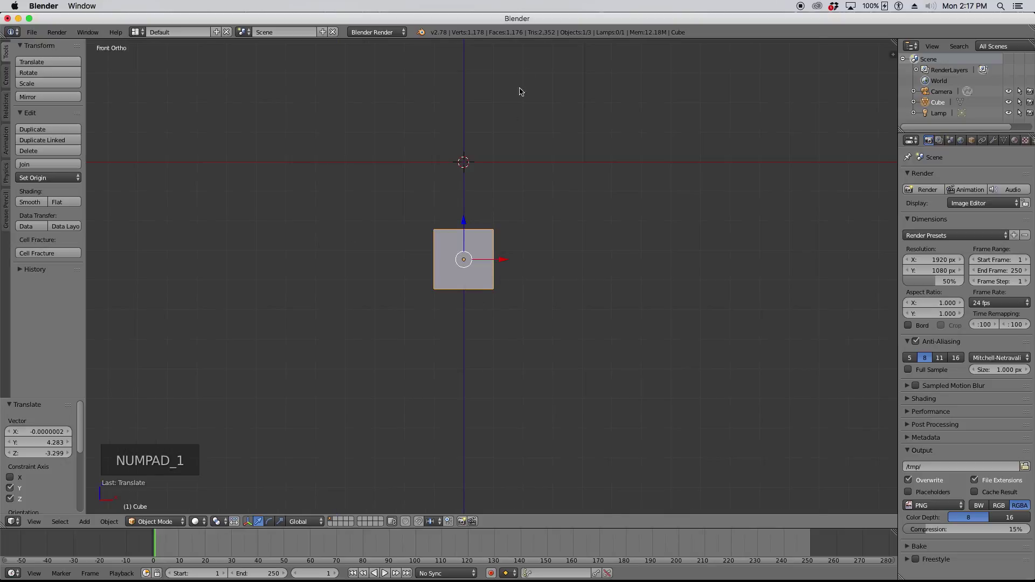
pyautogui.press('KP_3')
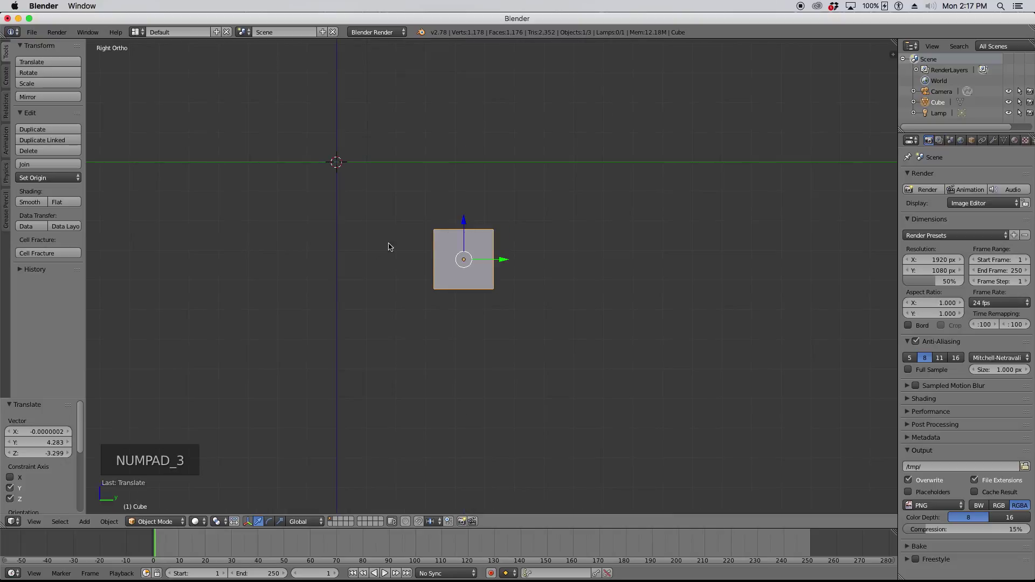
pyautogui.press('KP_1')
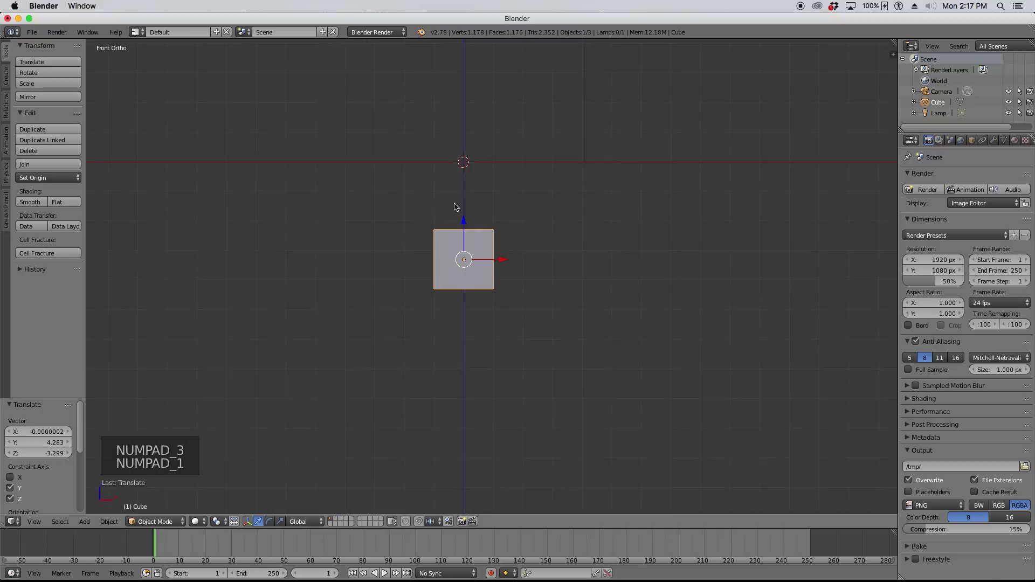
pyautogui.press('super+z')
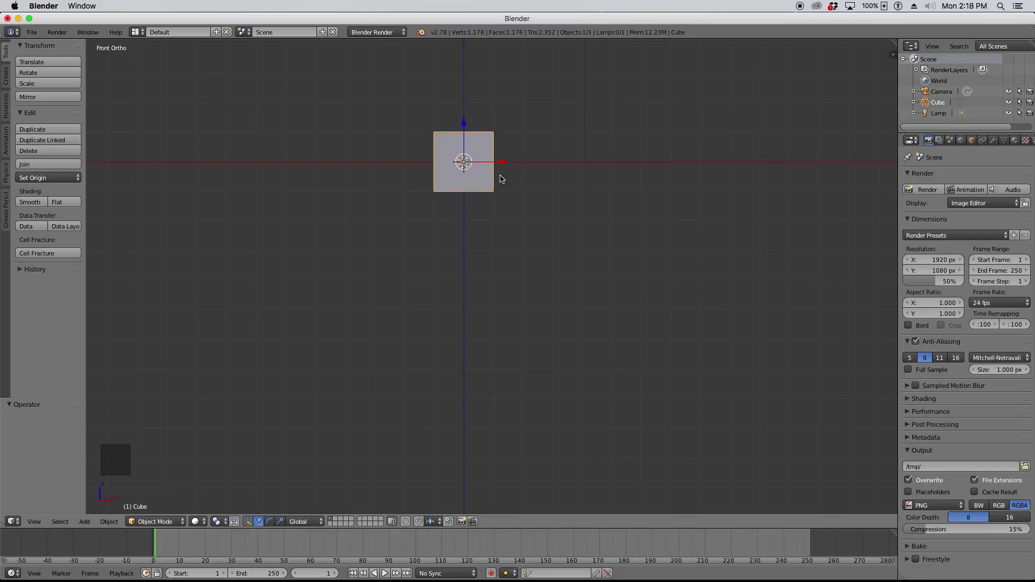
# - Scale the cube by a factor of 2 along the global X axis
pyautogui.moveTo(501, 171); pyautogui.dragTo(456, 217, button='middle')
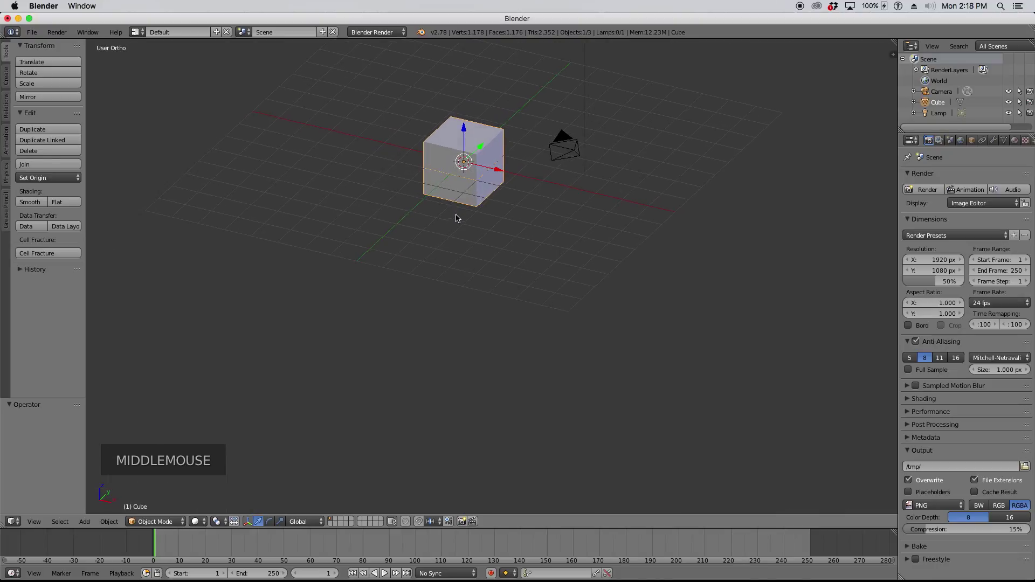
pyautogui.scroll(3, 511, 124)
pyautogui.scroll(-4, 456, 178)
pyautogui.press('s')
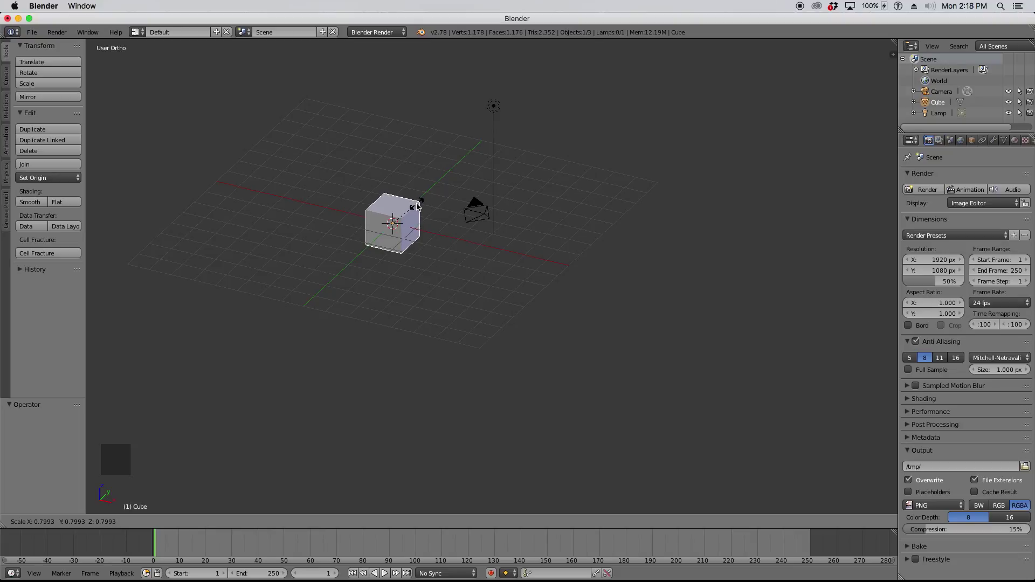
pyautogui.press('x')
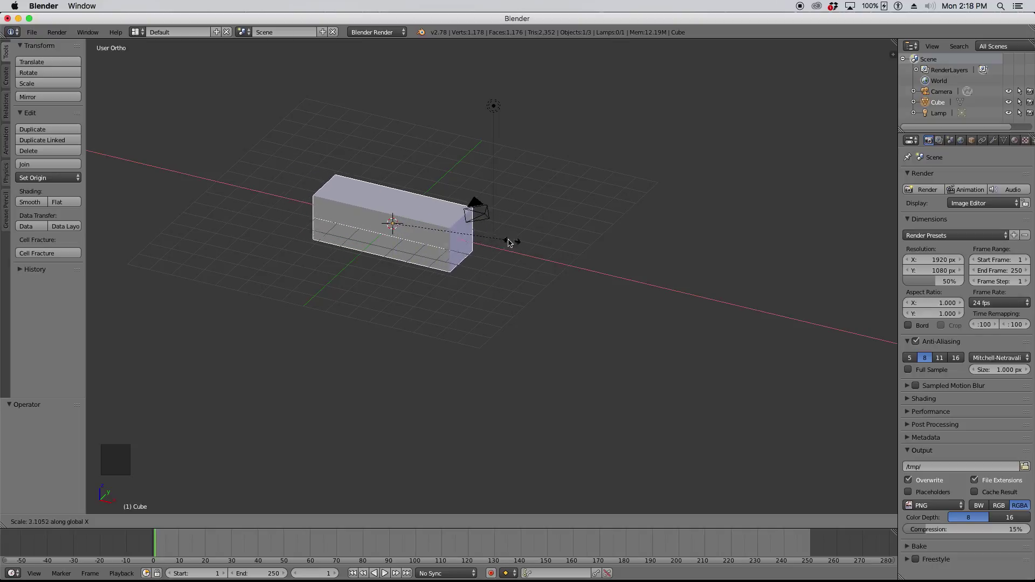
pyautogui.write('2')
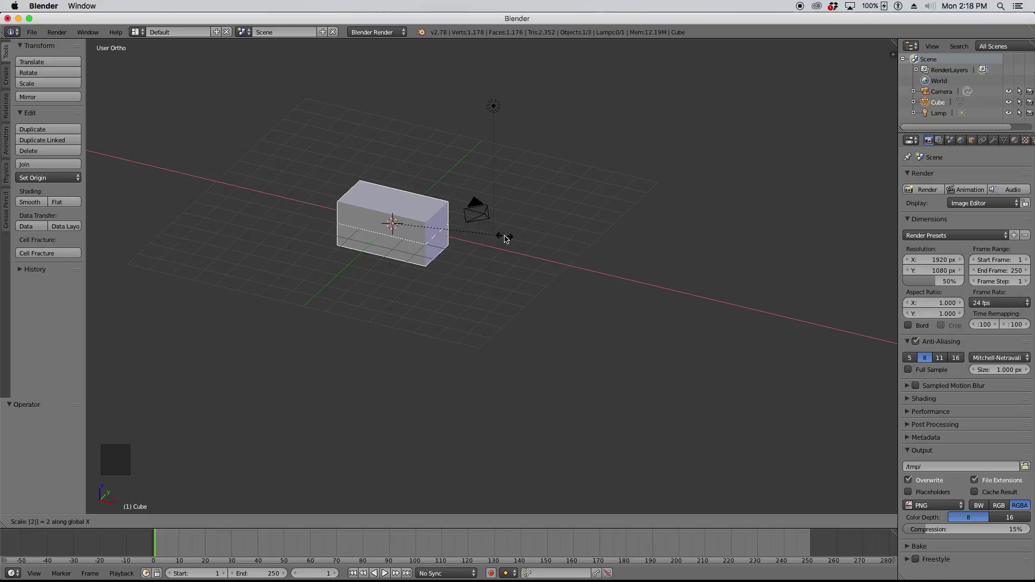
pyautogui.press('Return')
# - Inspect the stretched cube in the front orthographic view and undo the scaling
pyautogui.press('KP_1')
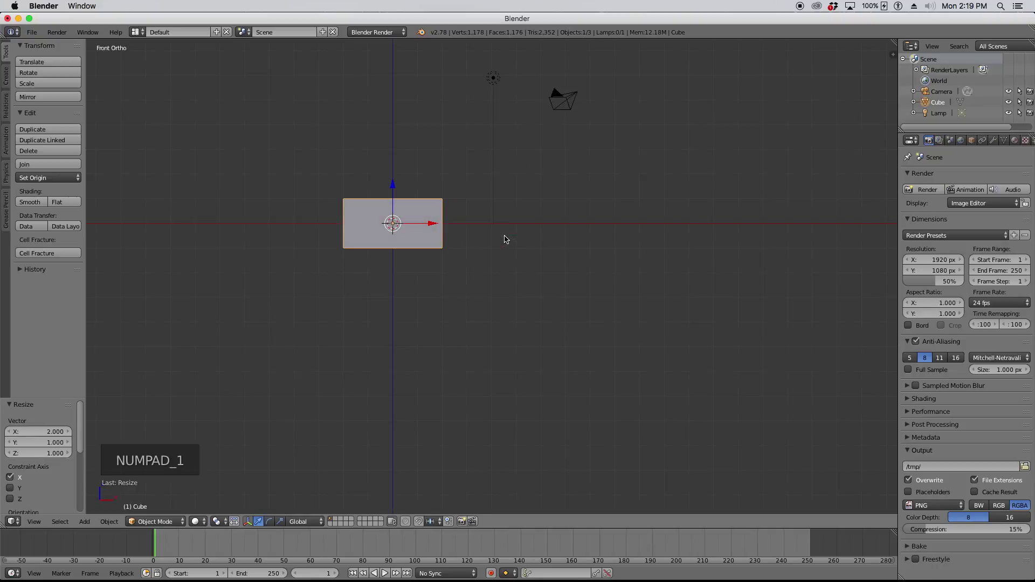
pyautogui.scroll(5, 395, 225)
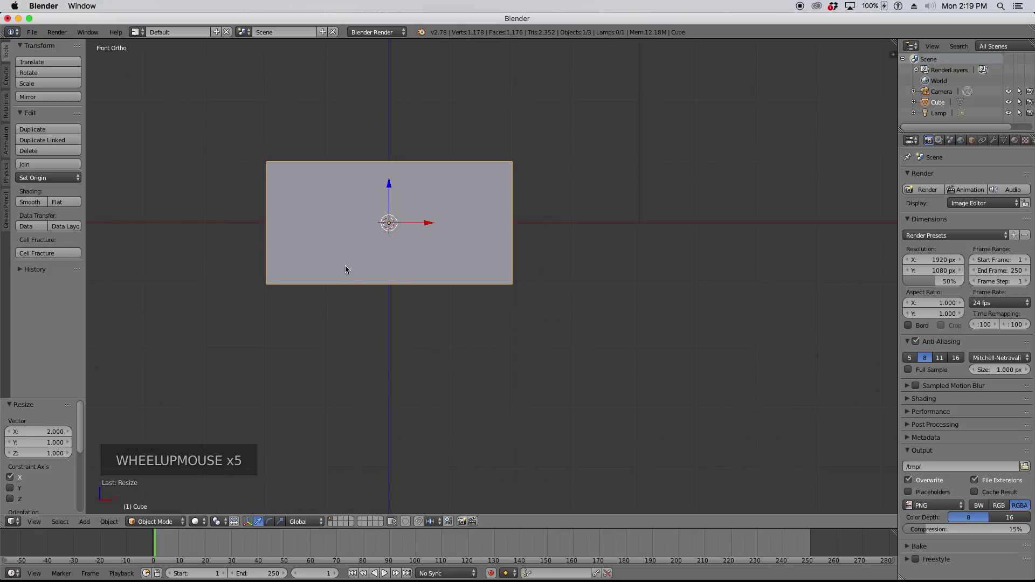
pyautogui.press('super+z')
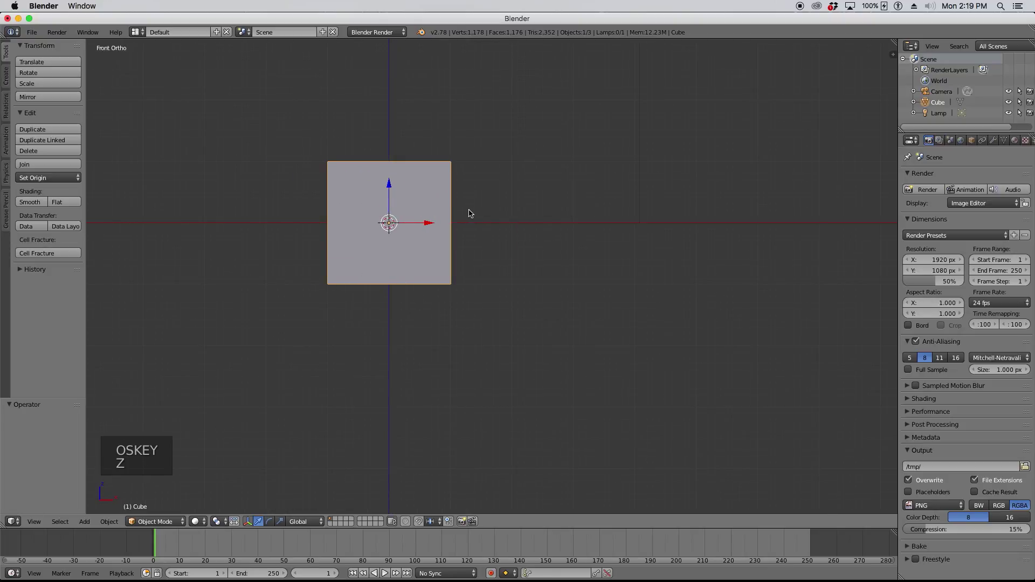
# - Scale the cube by a factor of 3 along the global X axis and undo the scaling after a front-view check
pyautogui.moveTo(438, 238); pyautogui.dragTo(429, 242, button='middle')
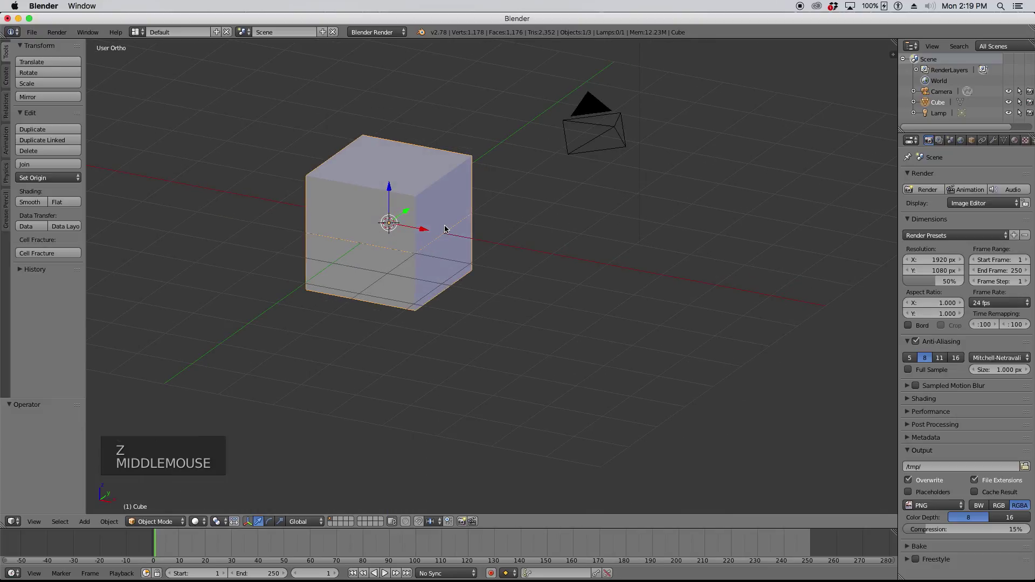
pyautogui.write('sx3')
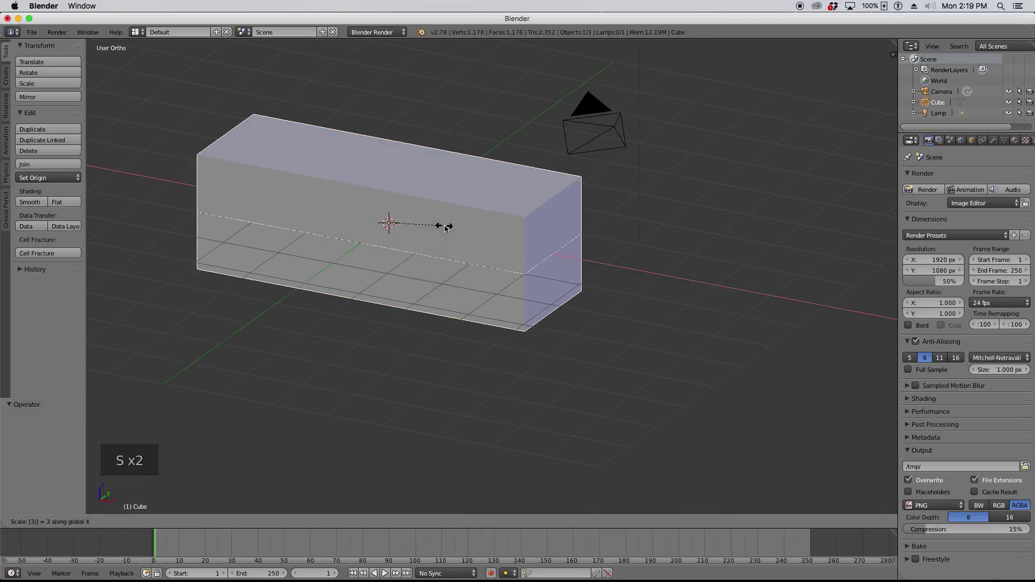
pyautogui.press('Return')
pyautogui.press('KP_1')
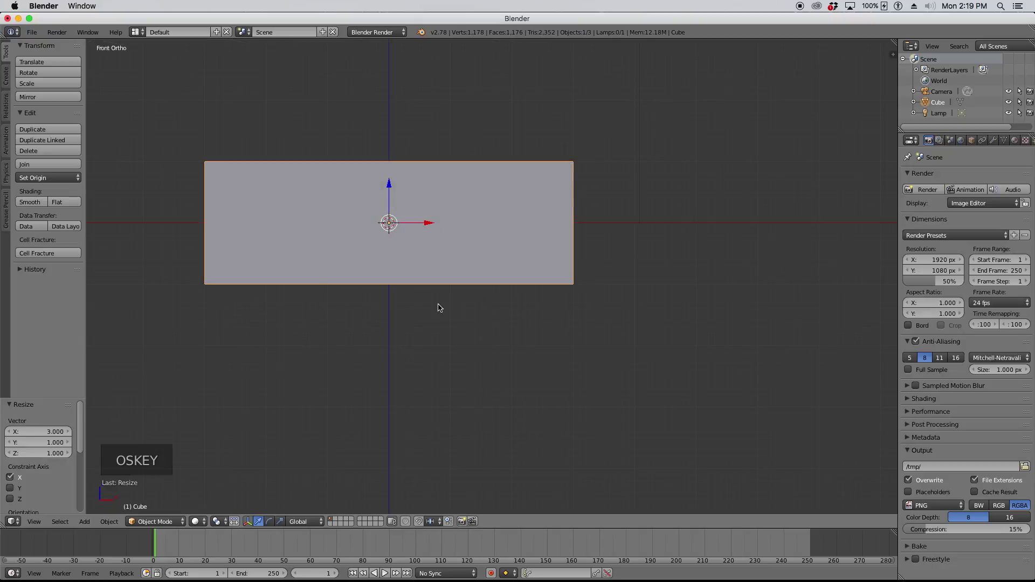
pyautogui.press('super+z')
# - Enter Edit Mode on the cube and select a single face in the middle of its front side
pyautogui.moveTo(430, 233); pyautogui.dragTo(411, 254, button='middle')
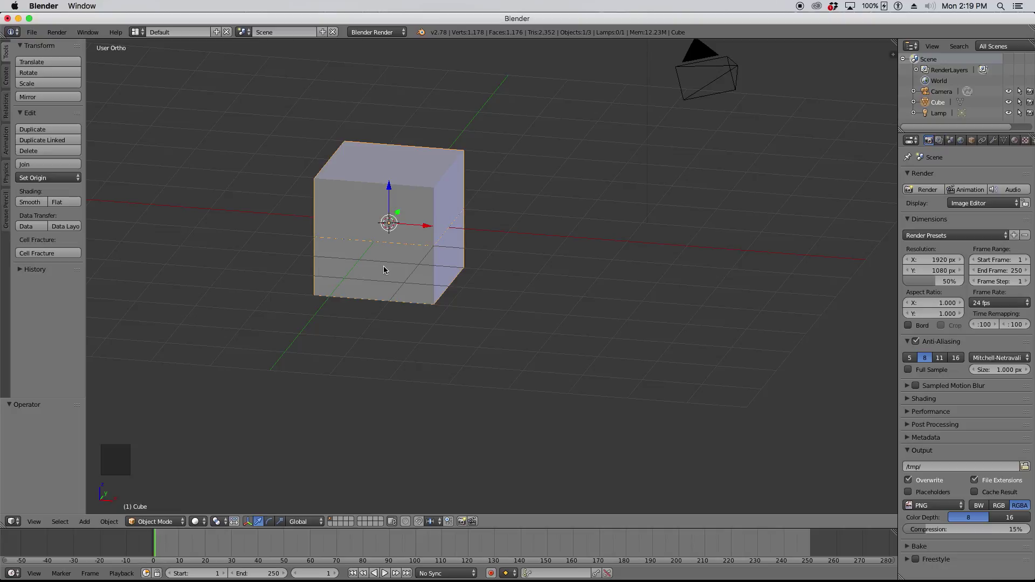
pyautogui.moveTo(420, 245); pyautogui.dragTo(380, 257, button='middle')
pyautogui.scroll(-3, 380, 257)
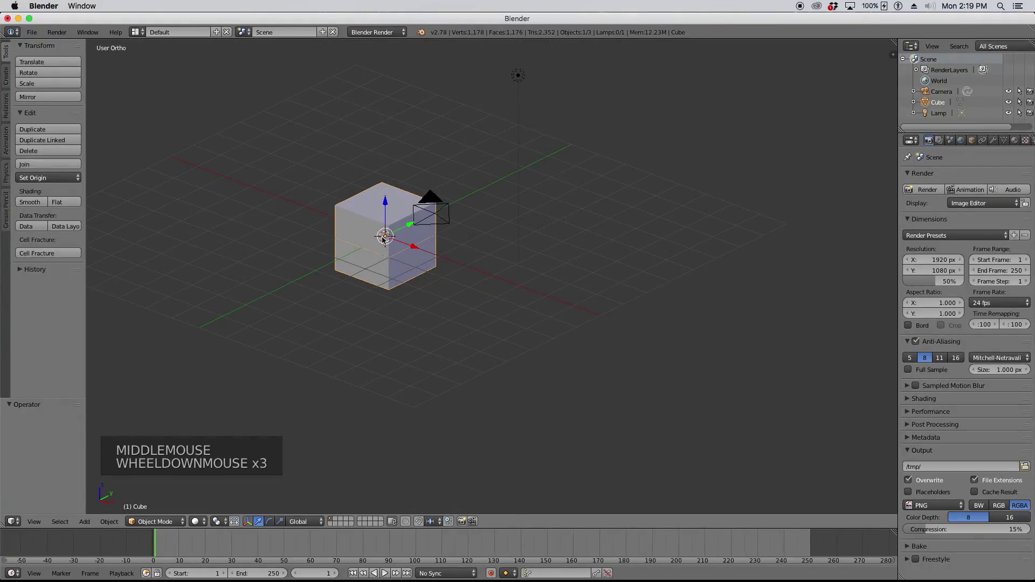
pyautogui.press('Tab')
pyautogui.scroll(5, 386, 240)
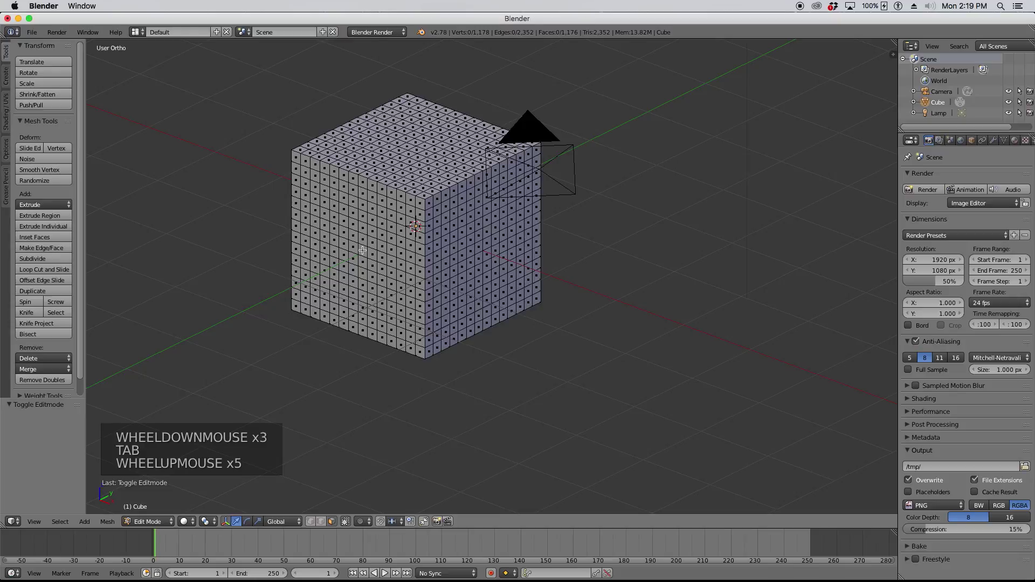
pyautogui.click(363, 249)
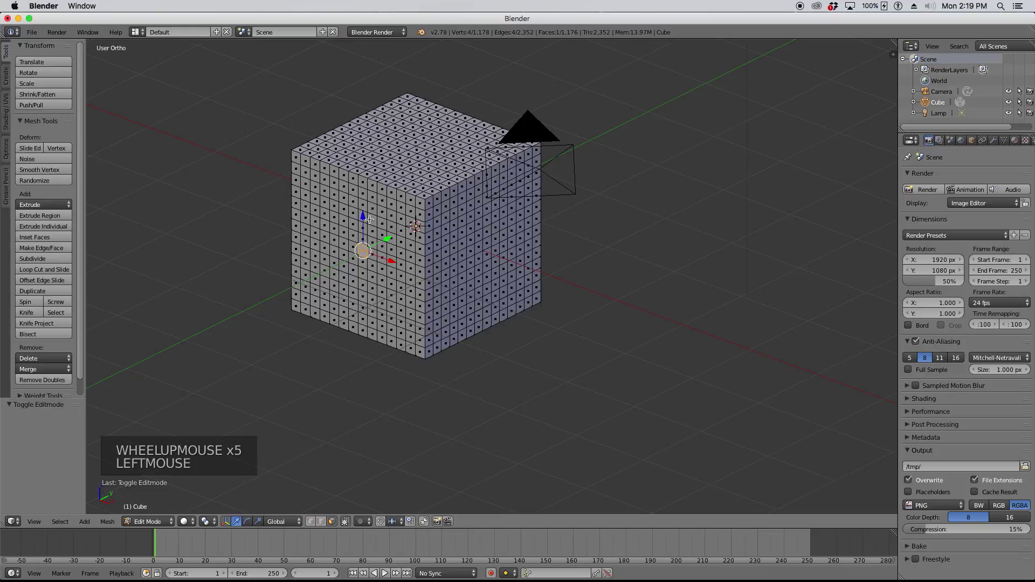
pyautogui.scroll(-2, 369, 219)
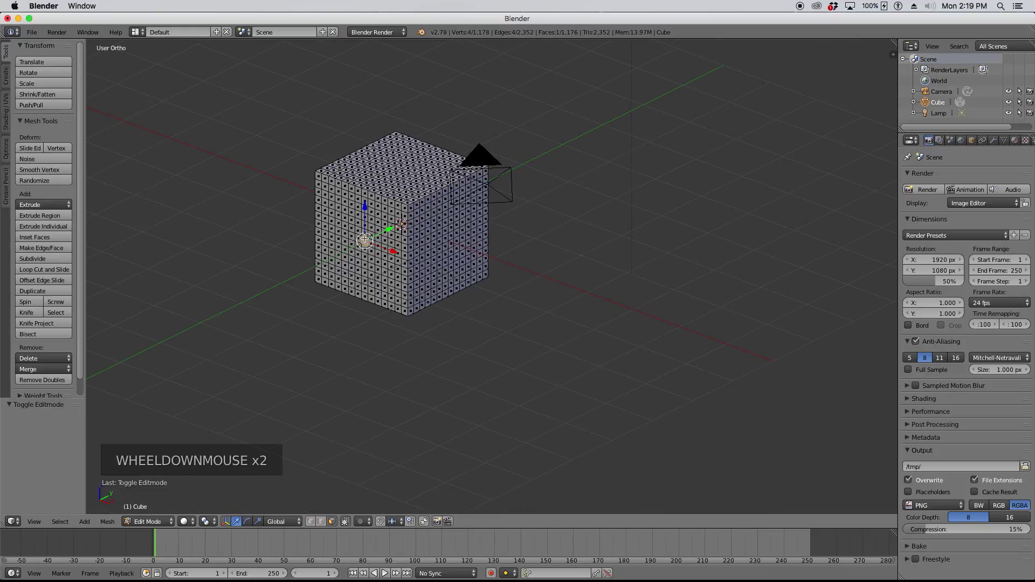
pyautogui.scroll(4, 365, 241)
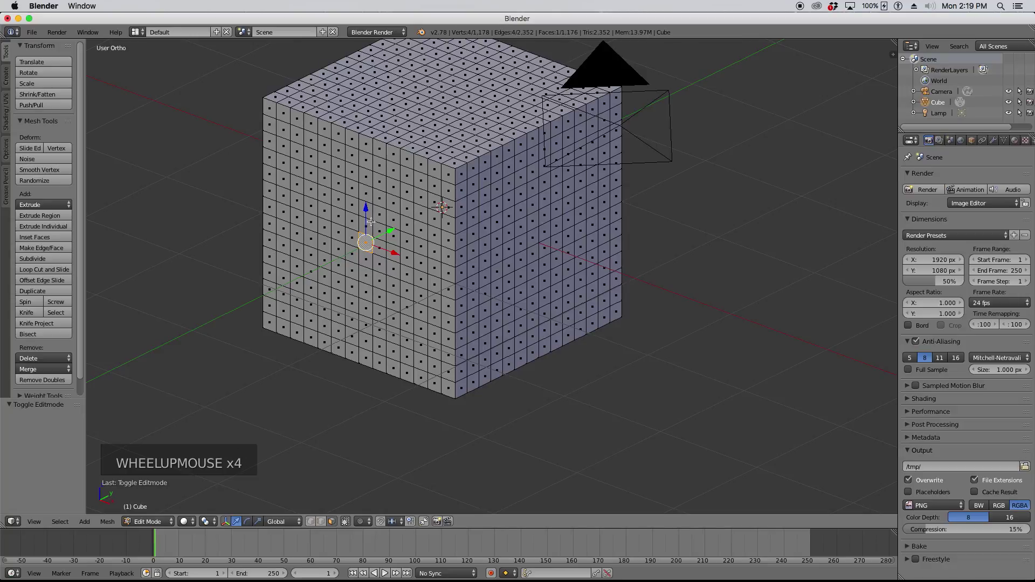
pyautogui.press('g')
pyautogui.press('y')
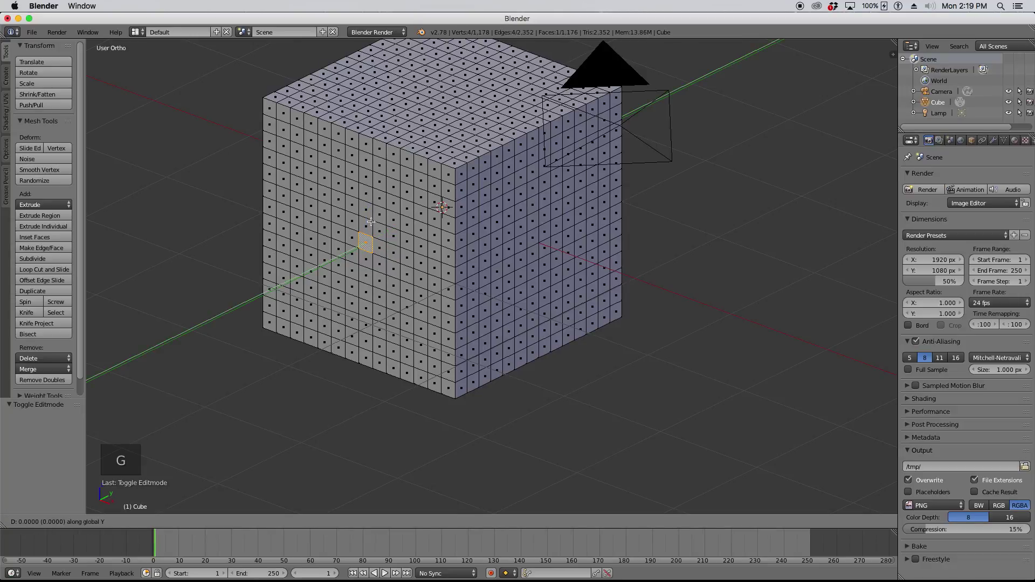
pyautogui.press('2')
pyautogui.press('Escape')
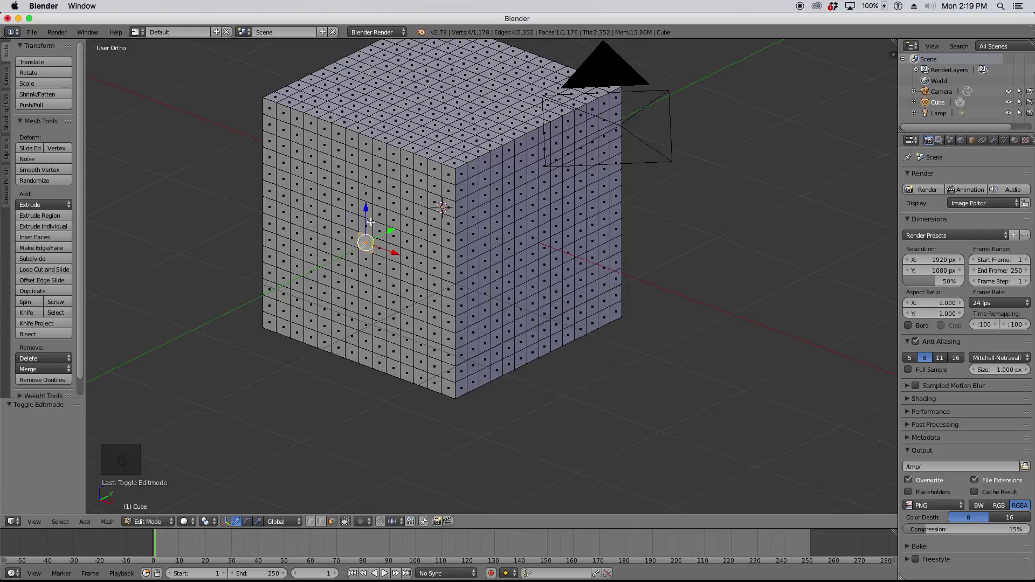
# - Move the selected face -2 units along the global Y axis
pyautogui.press('g')
pyautogui.press('y')
pyautogui.press('-')
pyautogui.press('2')
pyautogui.press('Return')
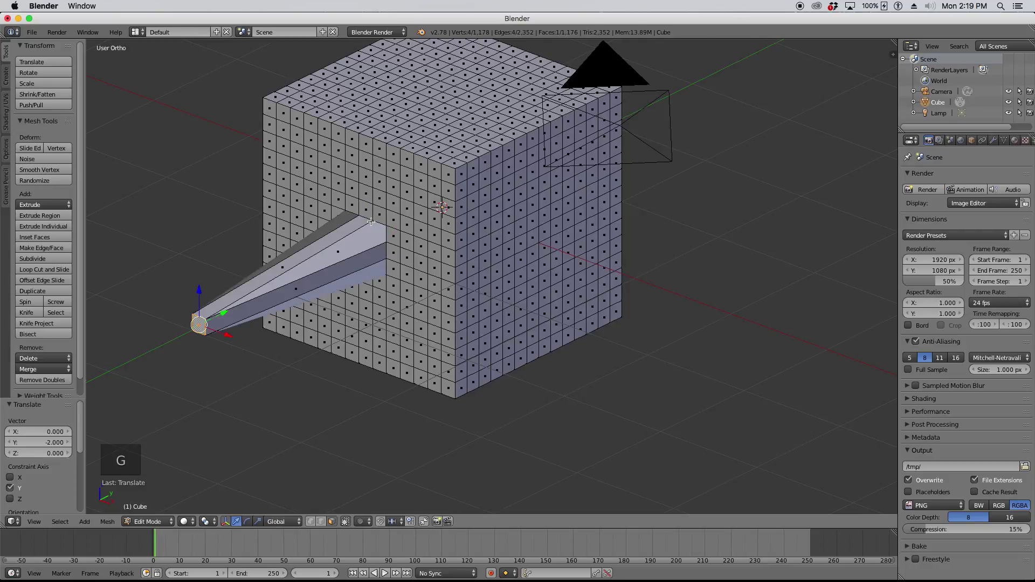
# - Inspect the pulled-out face, undo its move and deselect all mesh elements
pyautogui.moveTo(454, 230); pyautogui.dragTo(234, 268, button='middle')
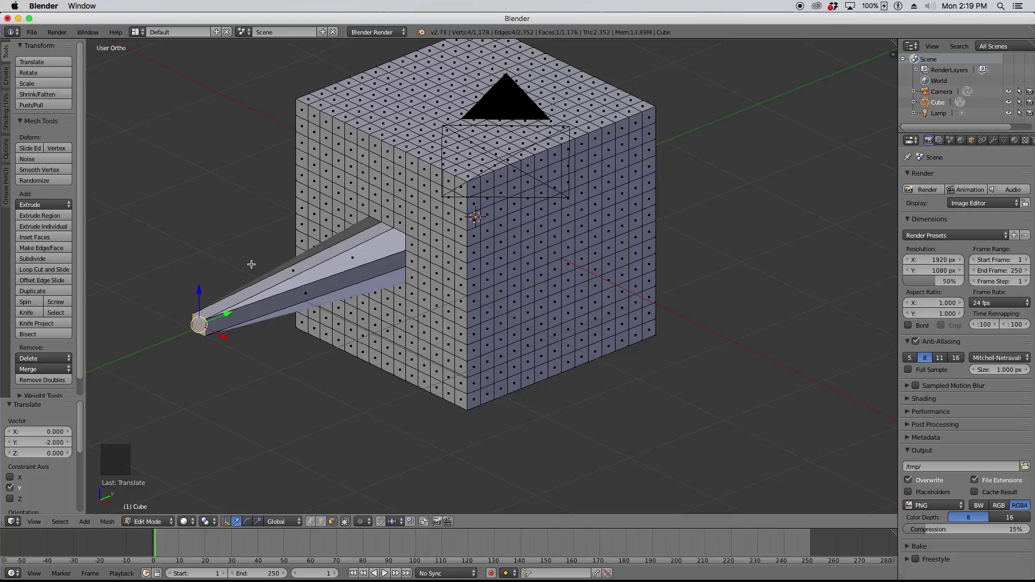
pyautogui.press('super+z')
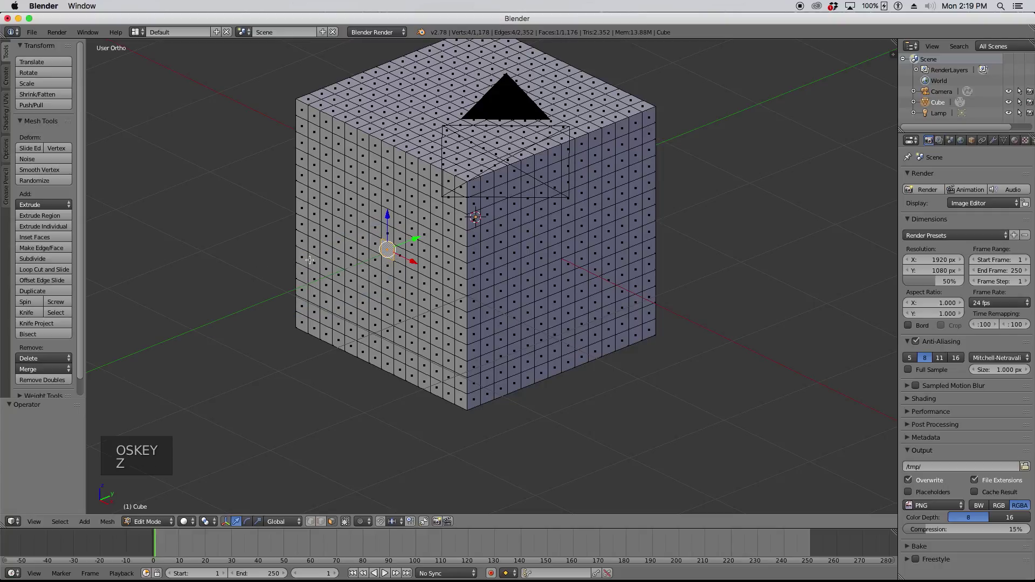
pyautogui.press('a')
# - Return the cube to Object Mode and display its numeric transform properties
pyautogui.moveTo(400, 273); pyautogui.dragTo(398, 291, button='middle')
pyautogui.scroll(-6, 386, 302)
pyautogui.scroll(4, 389, 261)
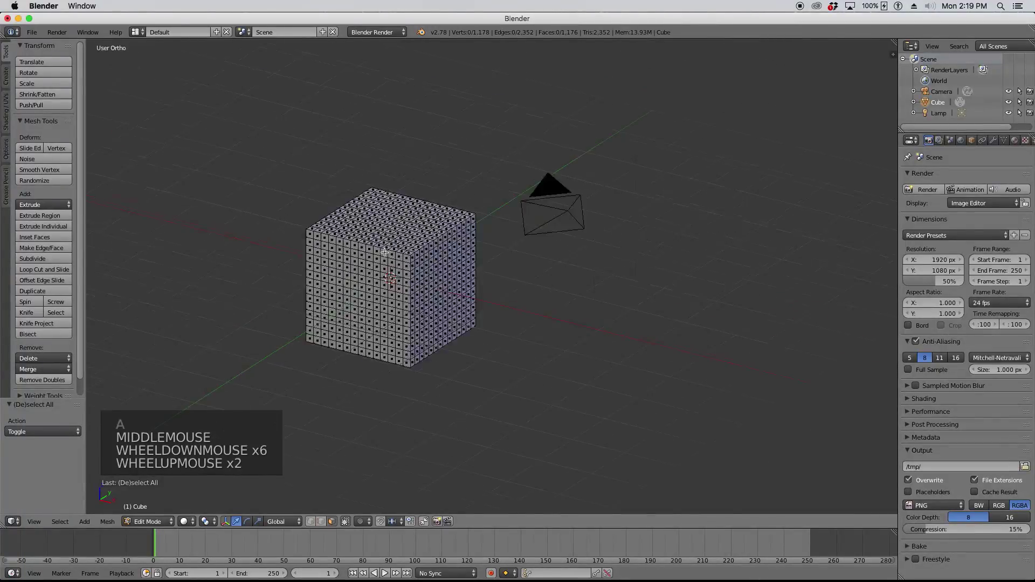
pyautogui.press('Tab')
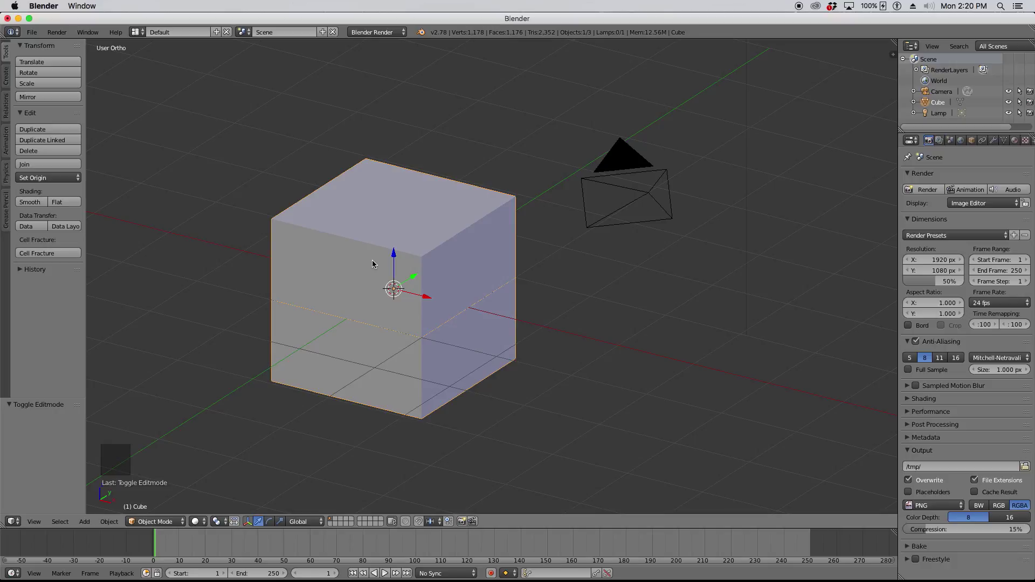
pyautogui.press('n')
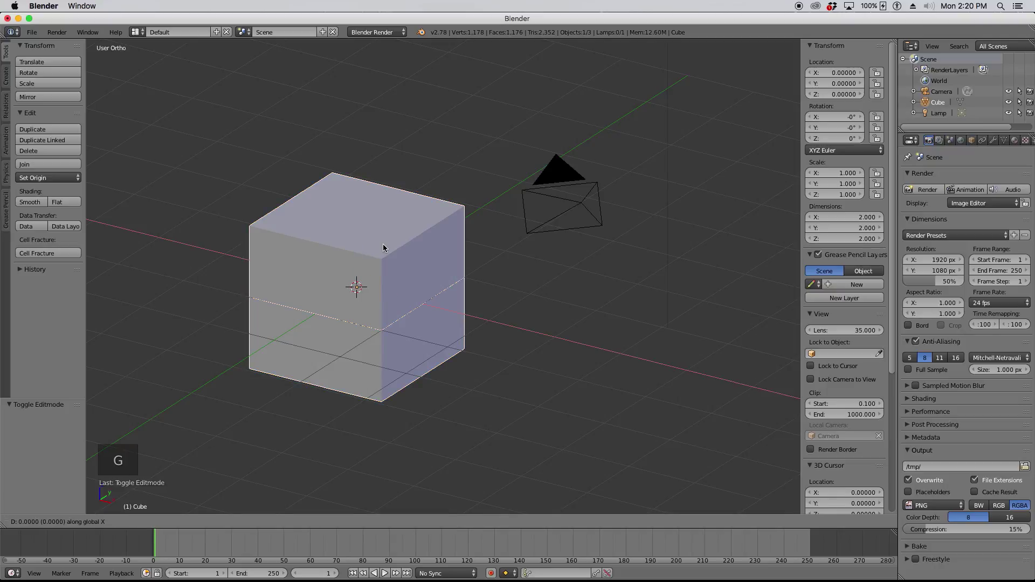
# - Move the cube 1 unit along the global X axis
pyautogui.press('g')
pyautogui.press('x')
pyautogui.press('1')
pyautogui.press('Return')
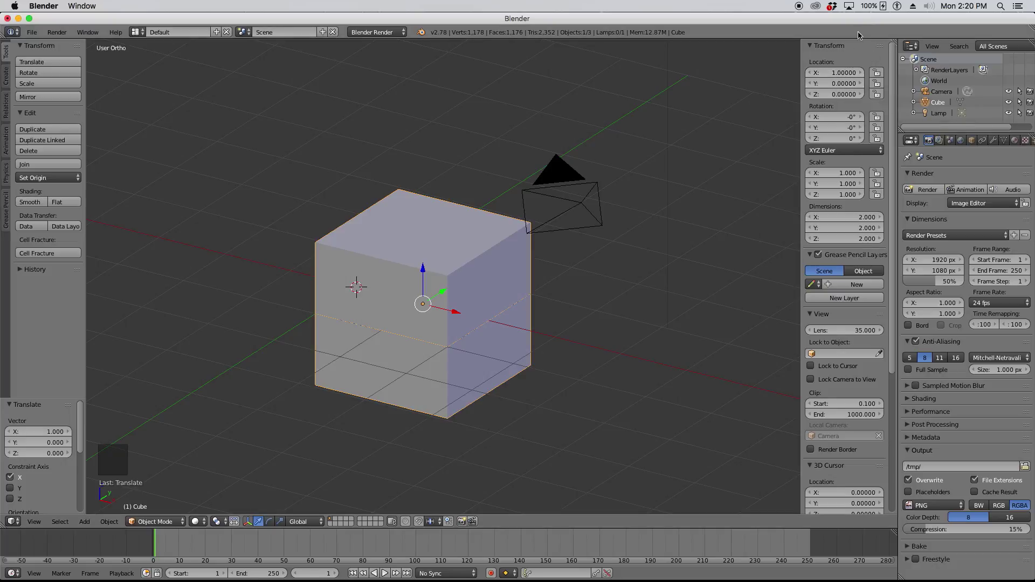
# - Set the cube's X location to 2 through its transform properties and reset it to 0
pyautogui.moveTo(834, 72); pyautogui.dragTo(807, 73)
pyautogui.click(836, 72)
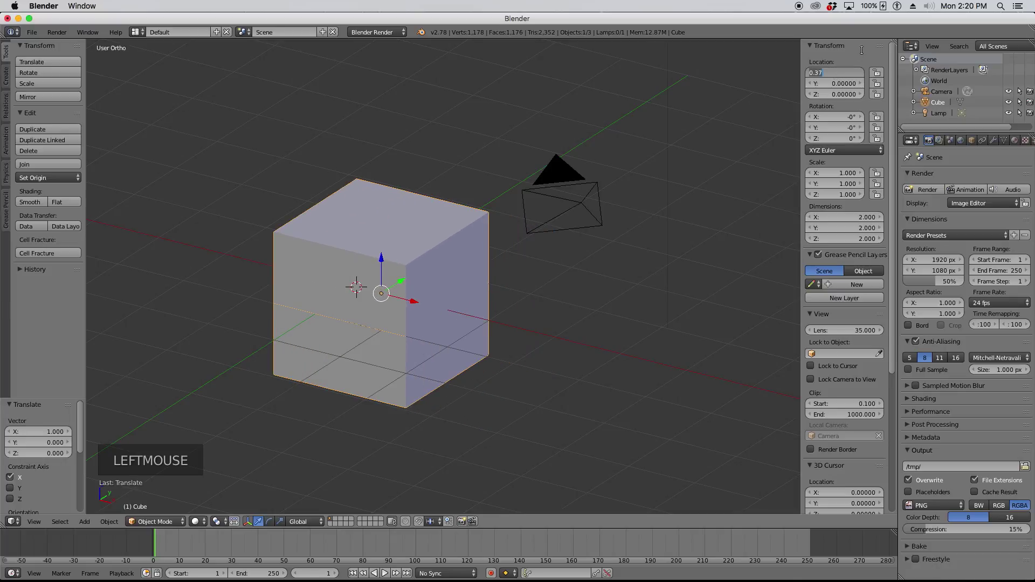
pyautogui.write('2')
pyautogui.press('Return')
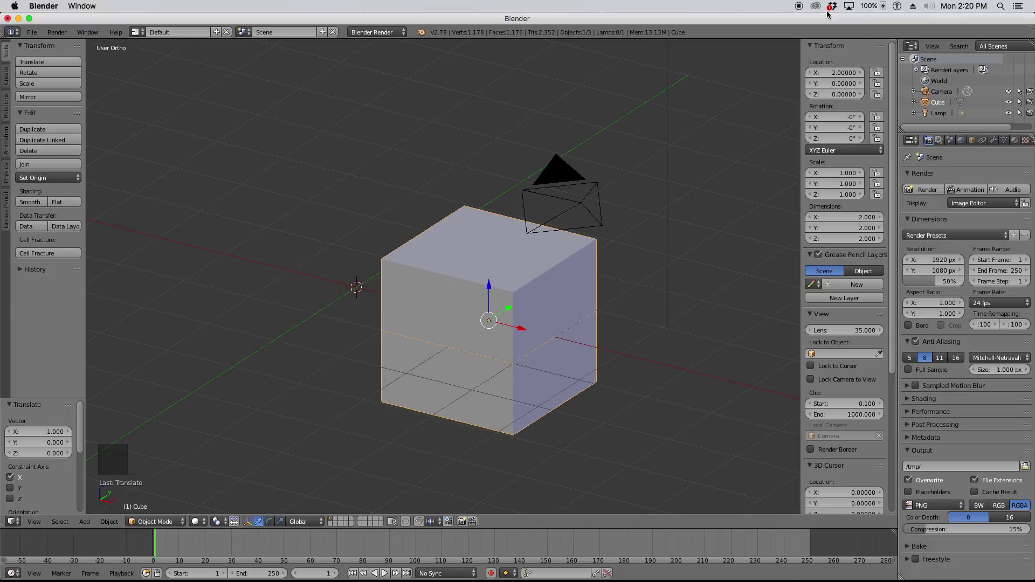
pyautogui.click(835, 72)
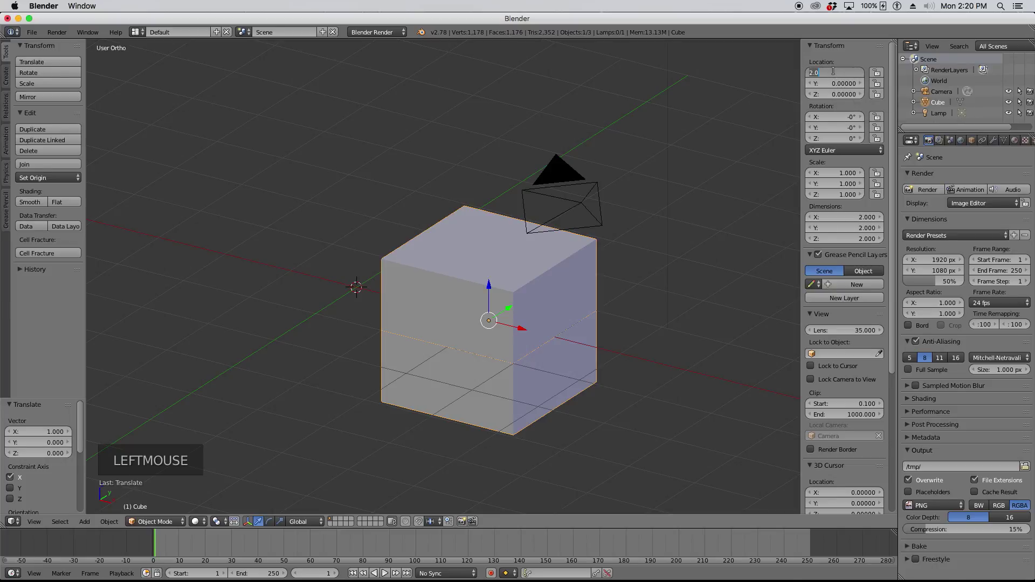
pyautogui.write('0')
pyautogui.press('Return')
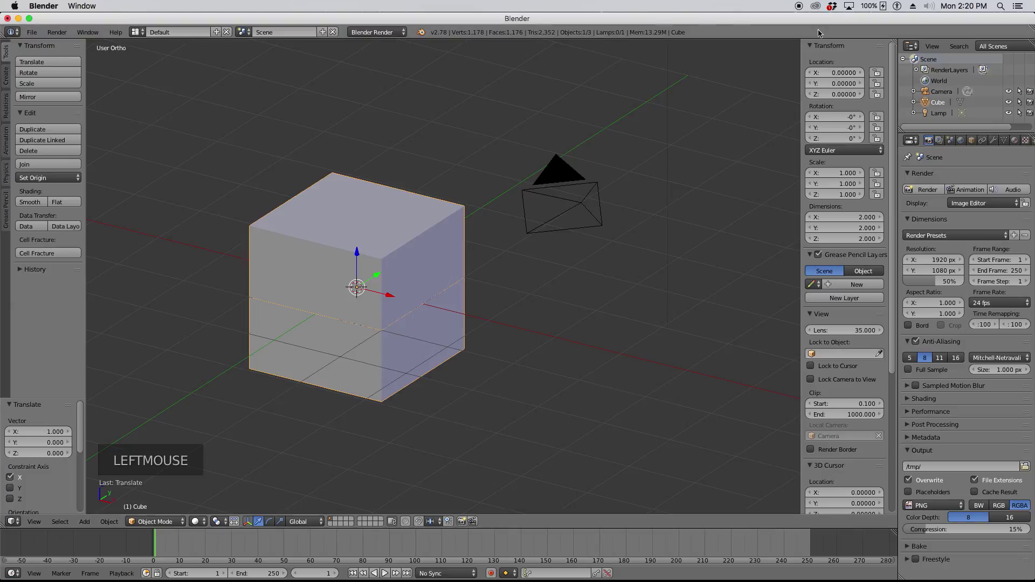
# - Set the cube's Y rotation to 45° and reset it to 0°
pyautogui.click(836, 127)
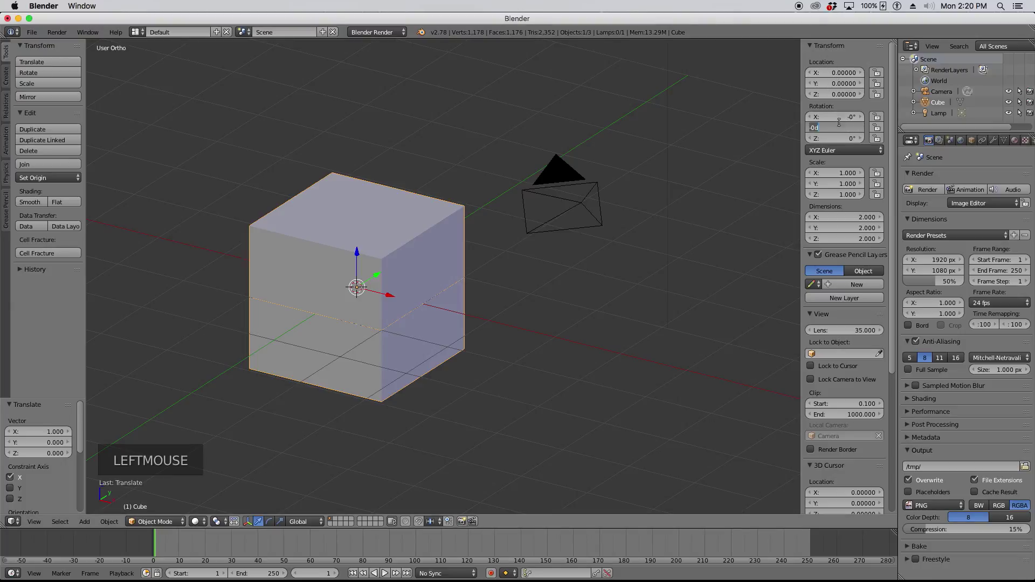
pyautogui.write('45')
pyautogui.press('Return')
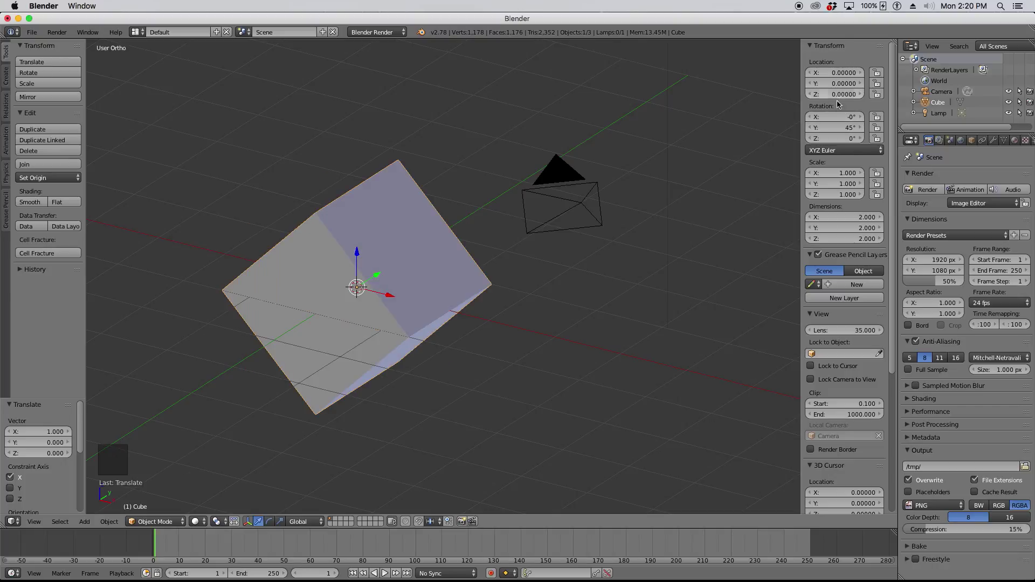
pyautogui.click(846, 126)
pyautogui.write('0')
pyautogui.press('Return')
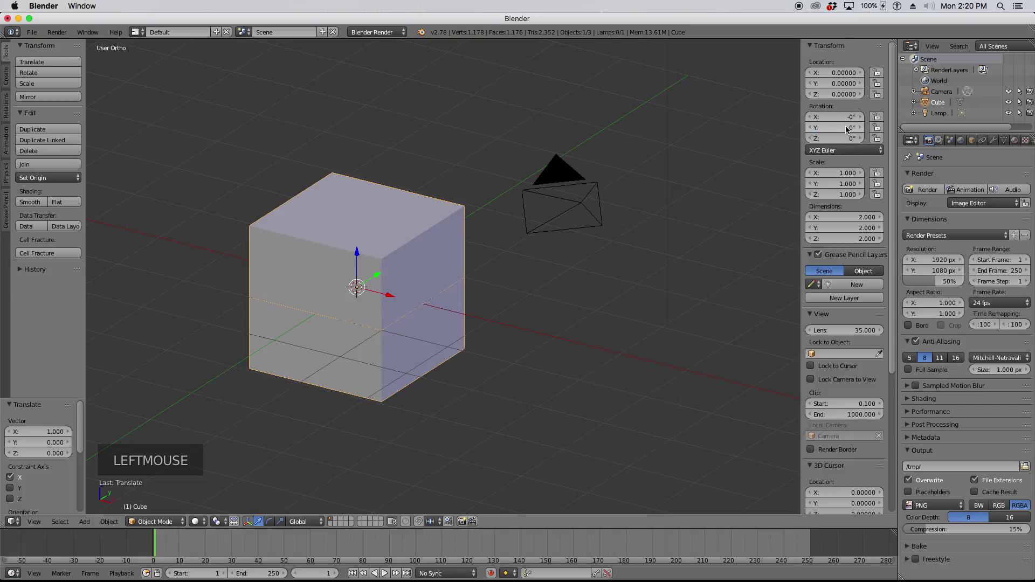
# - Flatten the cube by setting its Y scale to 0, and restore the Y scale to 1
pyautogui.moveTo(824, 186)
pyautogui.mouseDown()
pyautogui.moveTo(852, 186)
pyautogui.moveTo(841, 185)
pyautogui.mouseUp()
pyautogui.click(840, 183)
pyautogui.write('0')
pyautogui.press('Return')
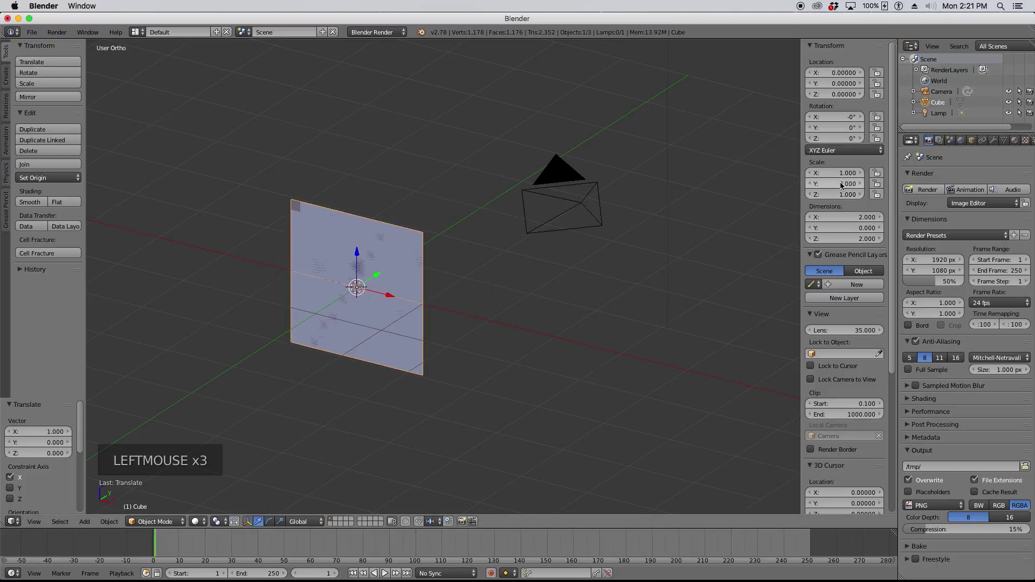
pyautogui.click(842, 182)
pyautogui.click(840, 184)
pyautogui.write('1')
pyautogui.press('Return')
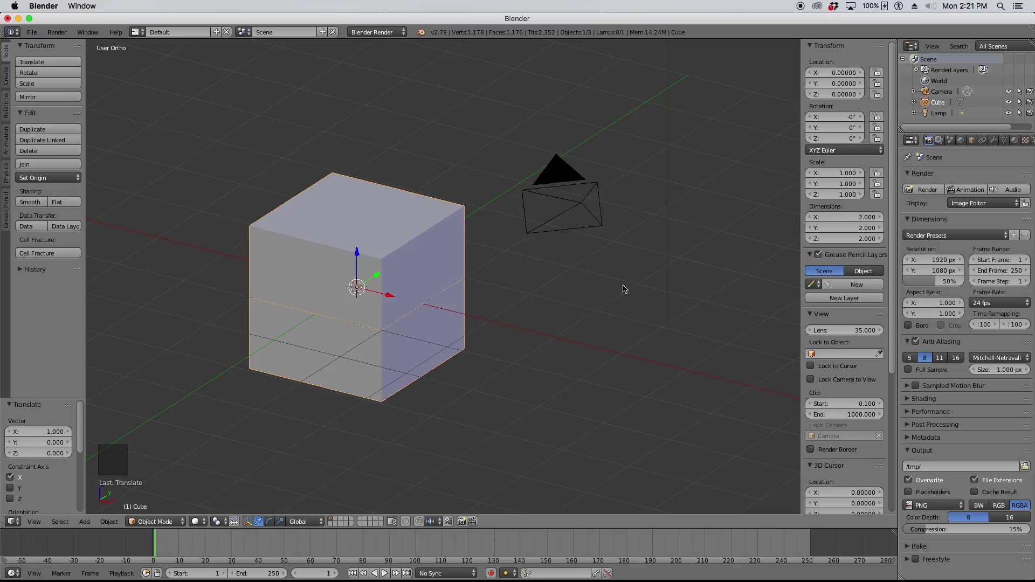
pyautogui.scroll(-3, 621, 285)
pyautogui.scroll(3, 507, 265)
pyautogui.scroll(1, 507, 262)
pyautogui.scroll(-1, 501, 232)
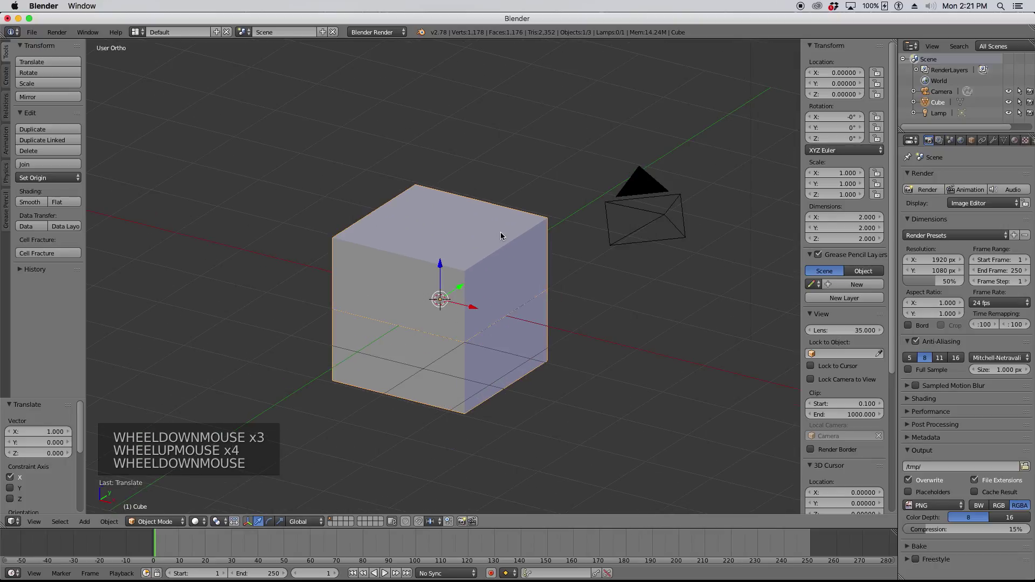
pyautogui.scroll(1, 531, 273)
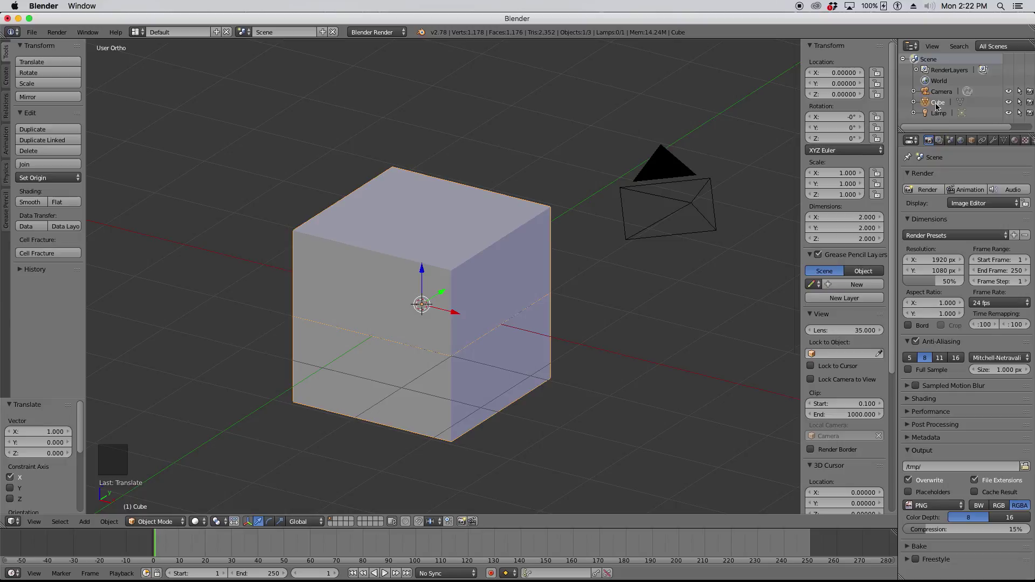
# - Select the lamp, the camera and the cube one after another in the Outliner
pyautogui.scroll(-6, 442, 362)
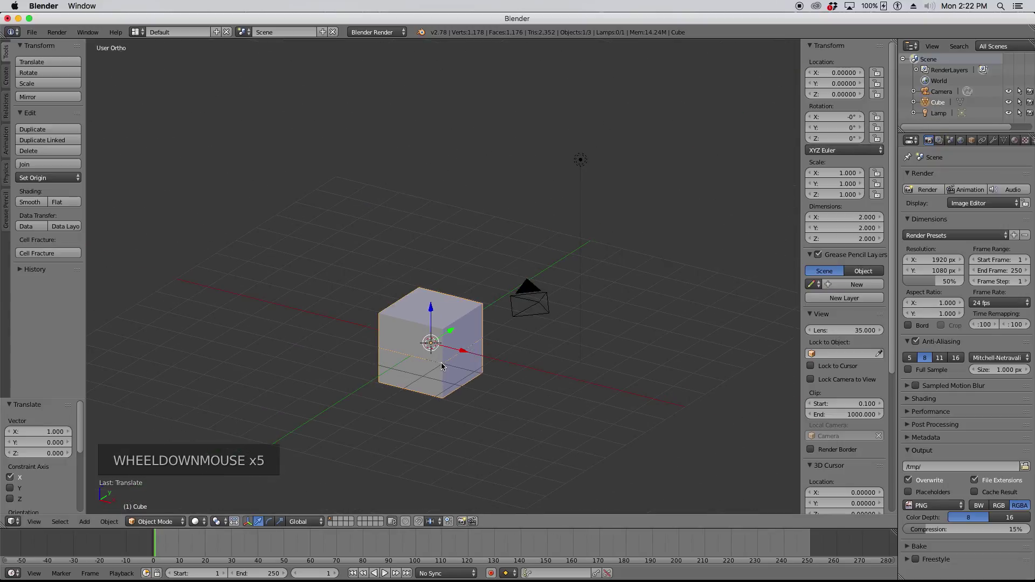
pyautogui.scroll(2, 457, 339)
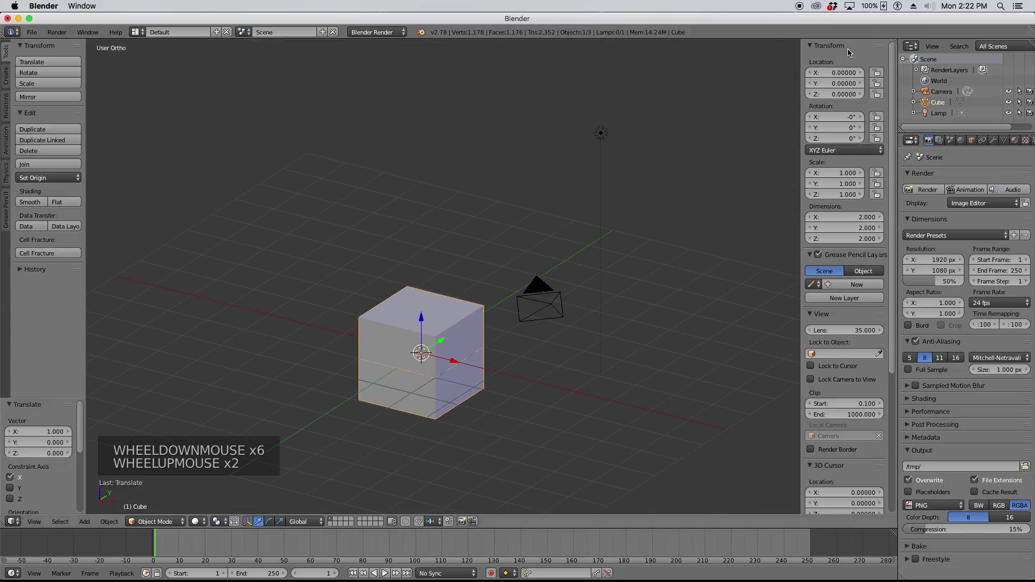
pyautogui.click(939, 114)
pyautogui.click(940, 92)
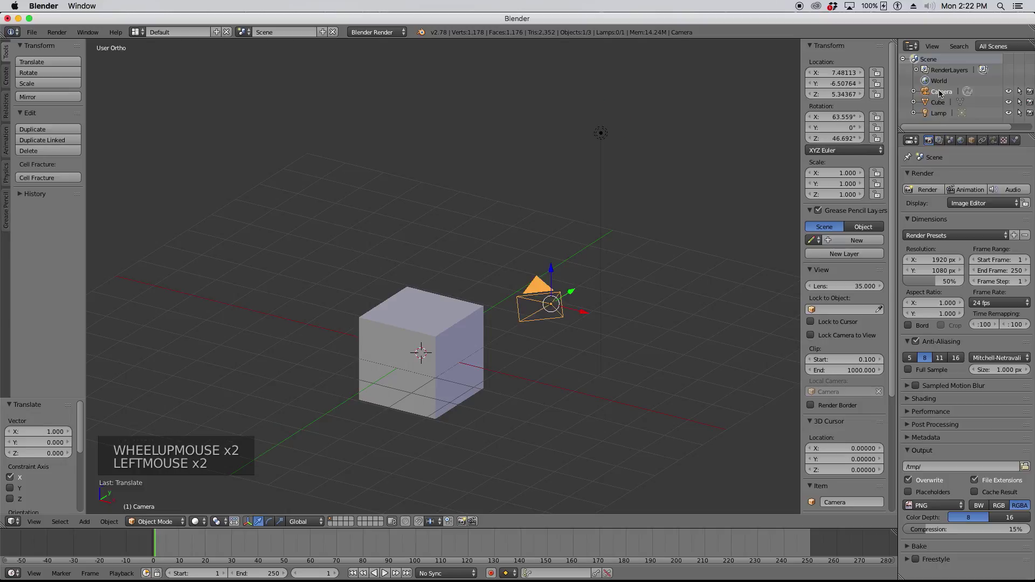
pyautogui.click(942, 103)
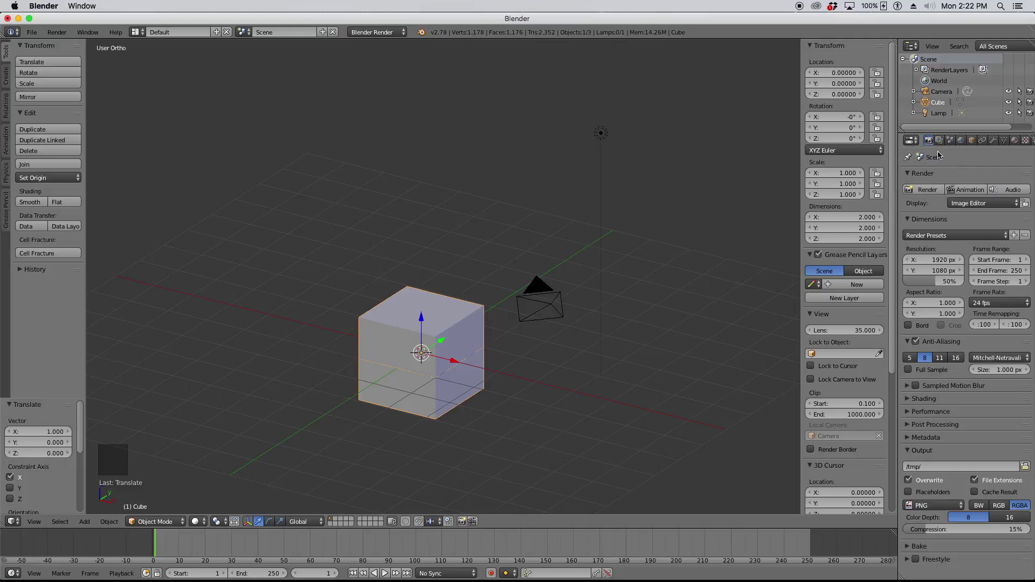
# - Change the Outliner area's editor type to 3D View
pyautogui.click(914, 47)
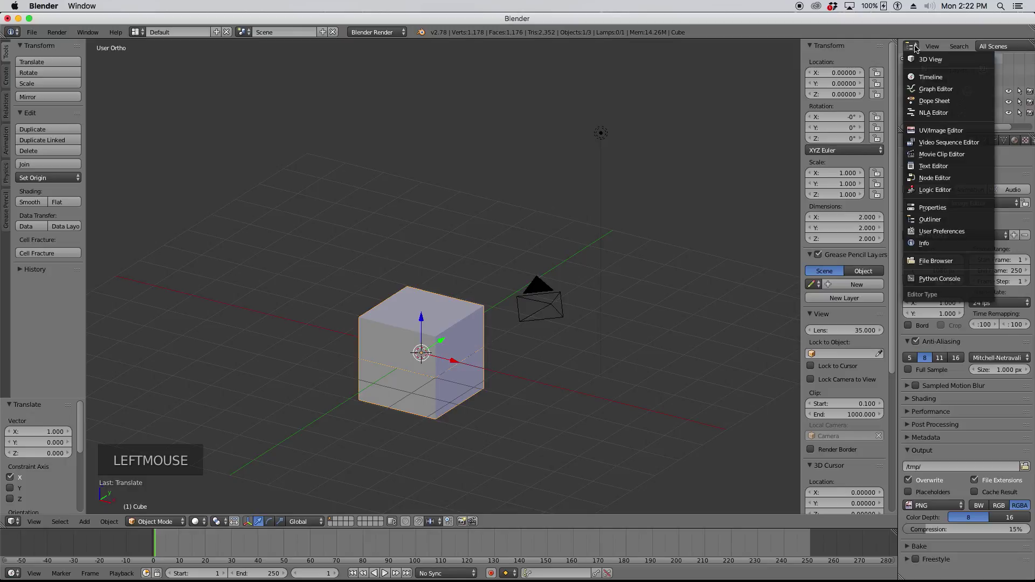
pyautogui.click(928, 220)
pyautogui.click(917, 48)
pyautogui.click(936, 59)
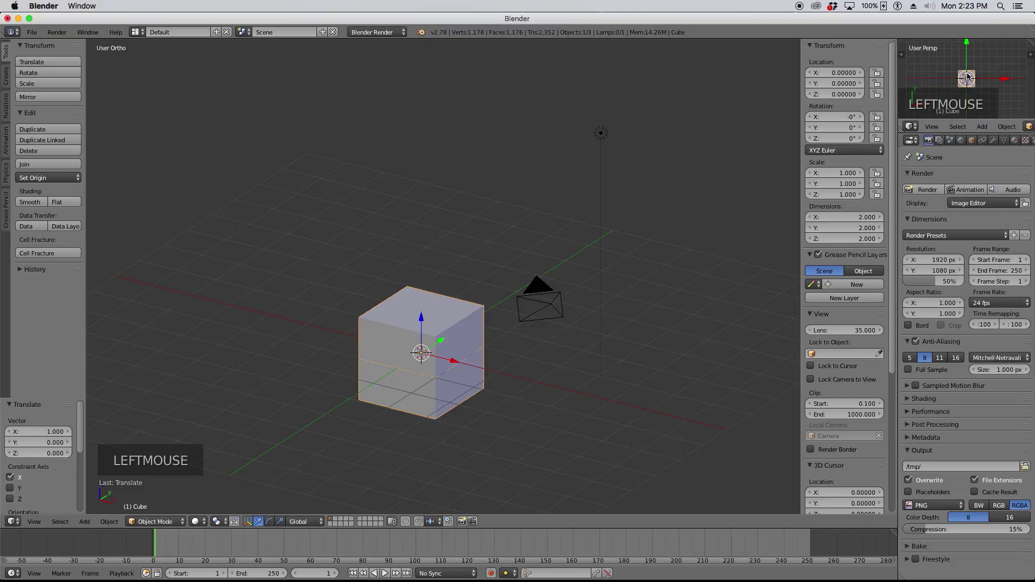
# - Orbit the small 3D View downward and sideways to view the cube from other angles
pyautogui.press('KP_2')
pyautogui.press('KP_2')
pyautogui.press('KP_2')
pyautogui.press('KP_6')
pyautogui.press('KP_6')
pyautogui.press('KP_6')
pyautogui.press('KP_6')
pyautogui.press('KP_2')
pyautogui.press('KP_2')
pyautogui.press('KP_2')
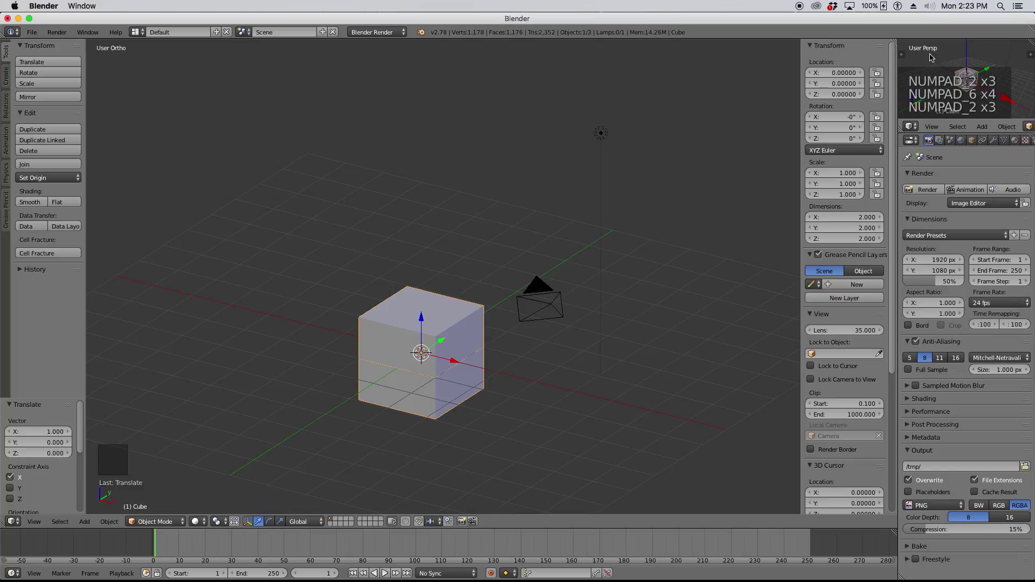
# - Change the small 3D View area's editor type back to Outliner
pyautogui.click(912, 127)
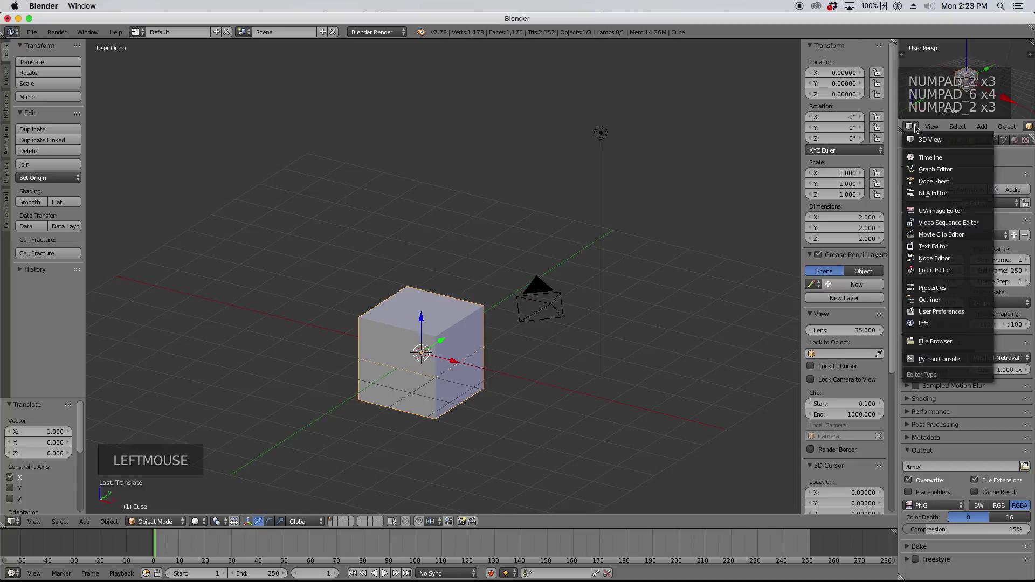
pyautogui.click(933, 302)
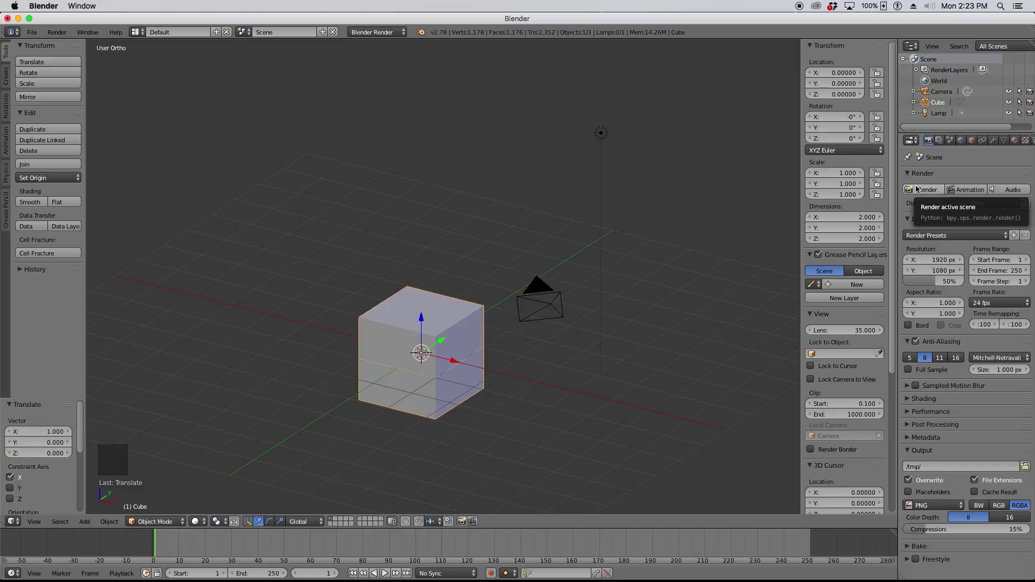
# - Switch the Properties area to a 3D View, orbit around the cube in it, and restore the Properties editor
pyautogui.click(912, 141)
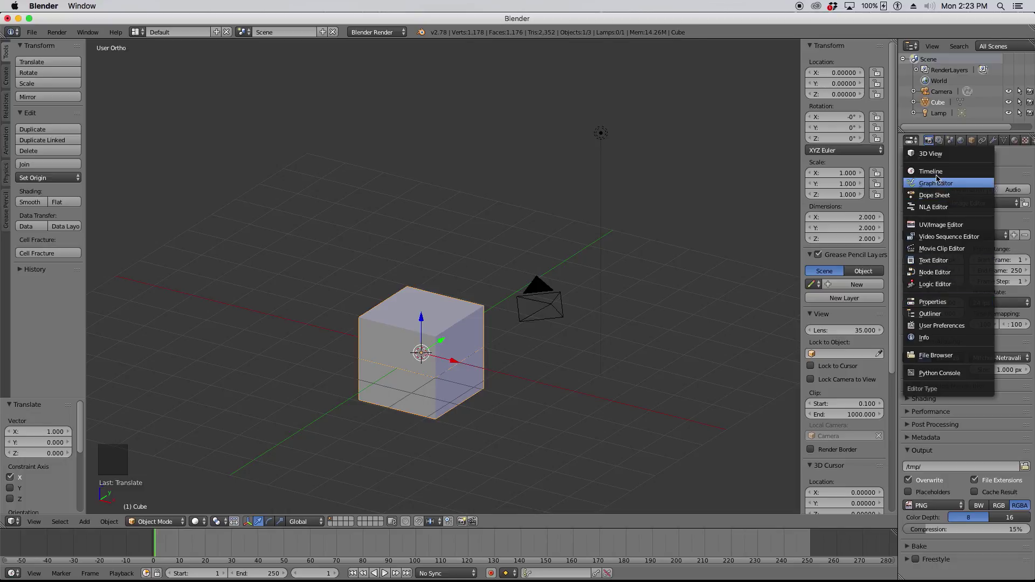
pyautogui.click(933, 155)
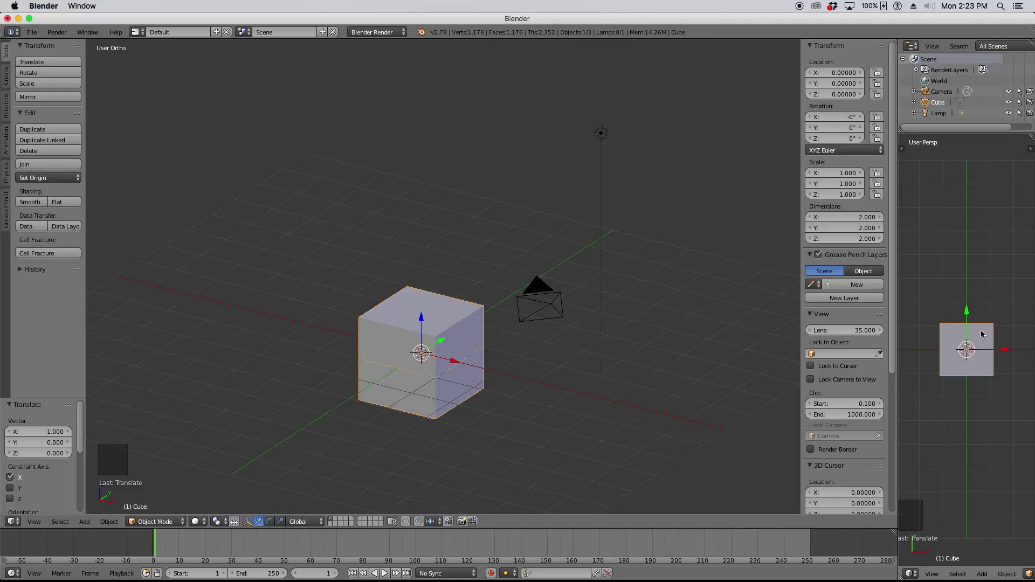
pyautogui.moveTo(986, 341); pyautogui.dragTo(922, 134, button='middle')
pyautogui.click(911, 574)
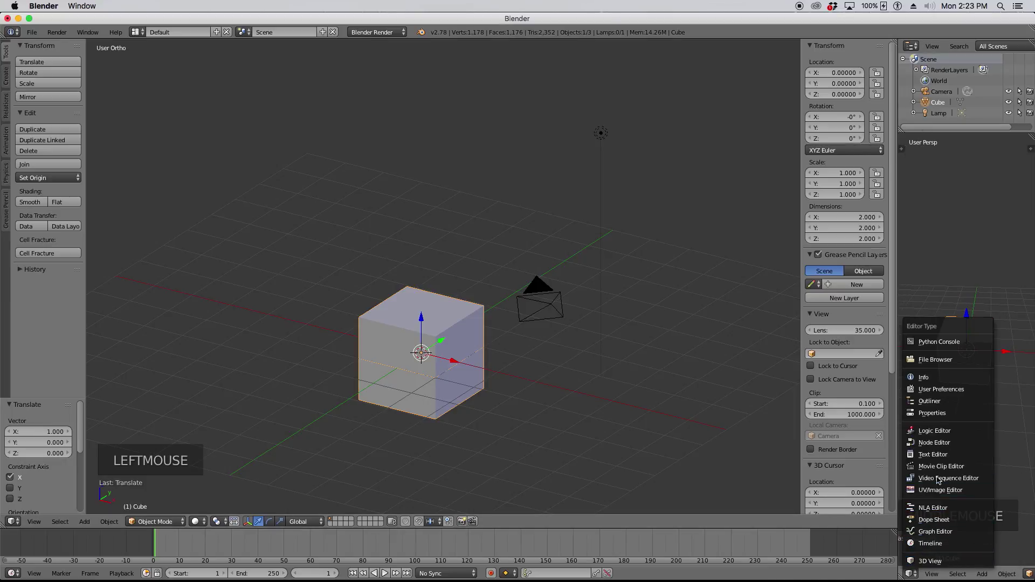
pyautogui.click(942, 415)
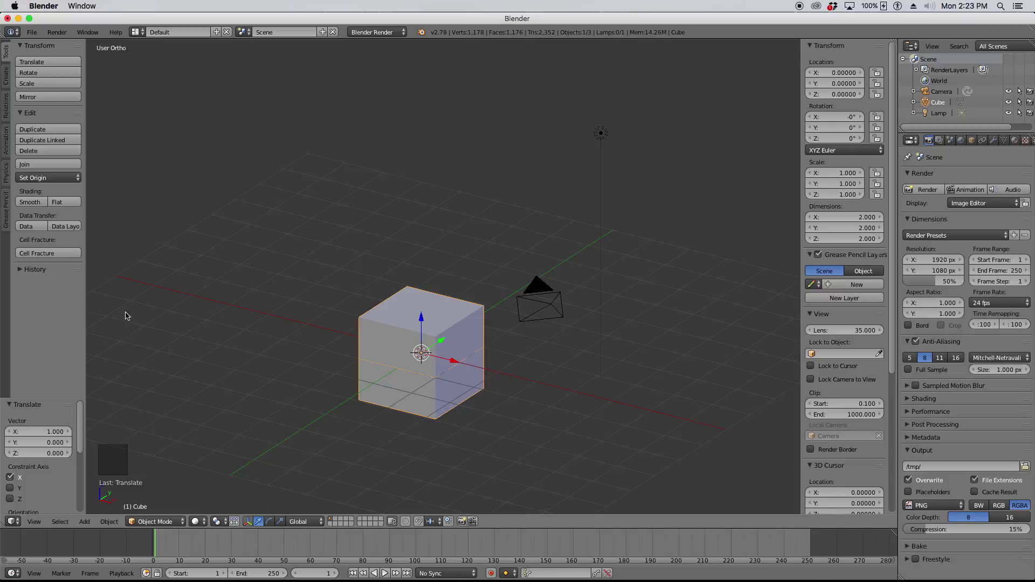
# - Split the main 3D View into two side-by-side views, and hide the properties region and tool shelf in the new one
pyautogui.click(13, 522)
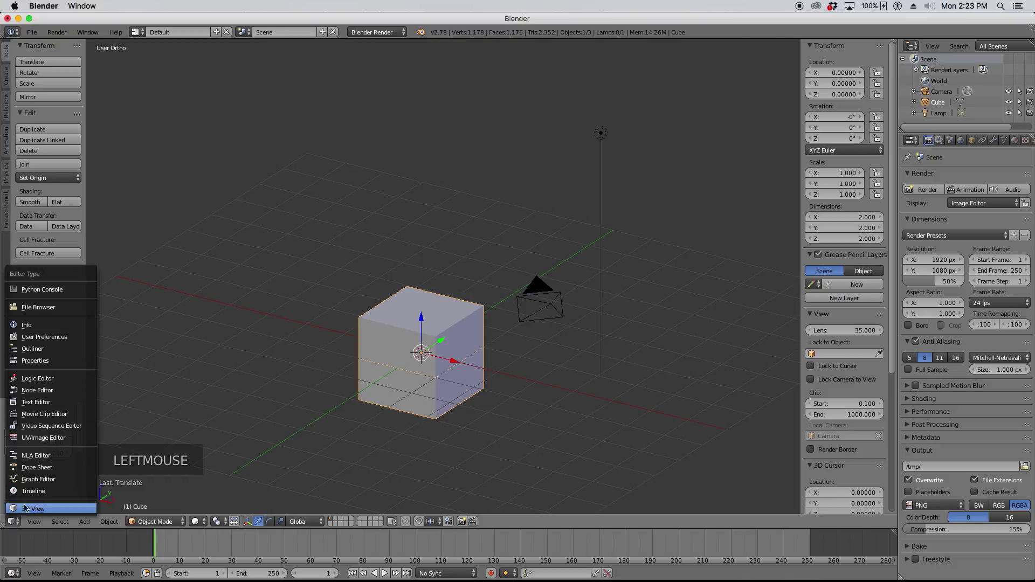
pyautogui.click(212, 317)
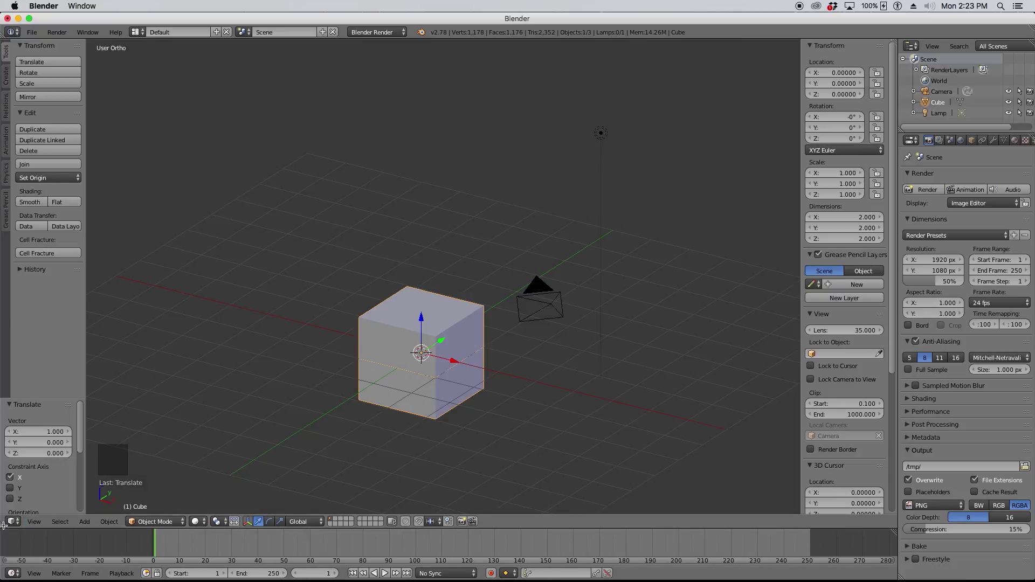
pyautogui.moveTo(4, 525); pyautogui.dragTo(431, 491)
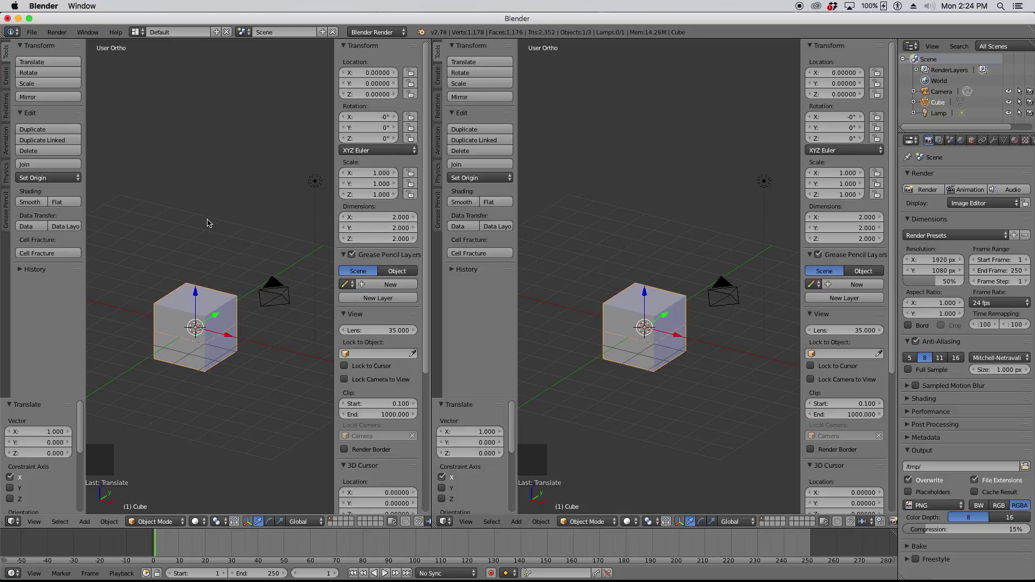
pyautogui.press('n')
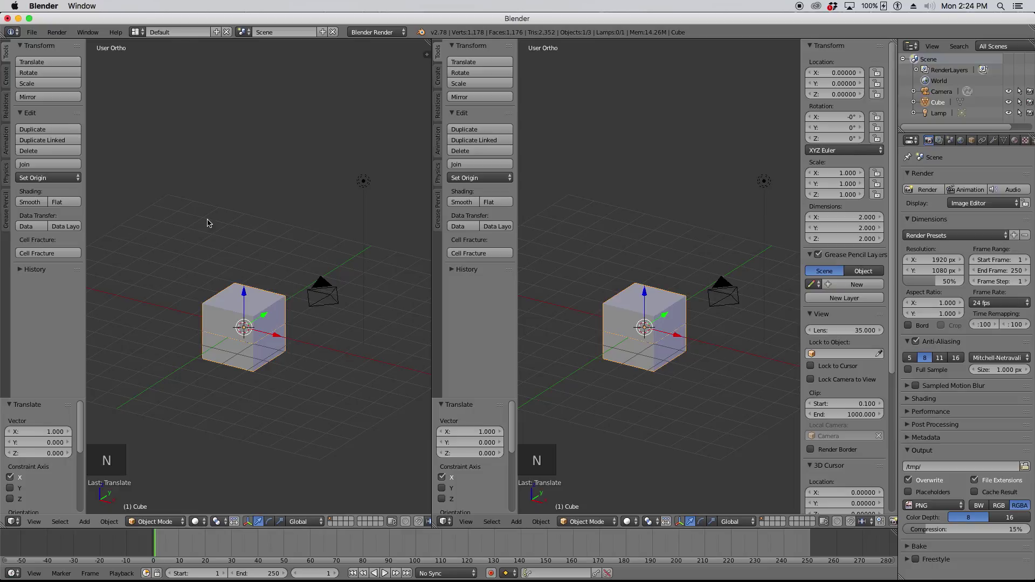
pyautogui.press('t')
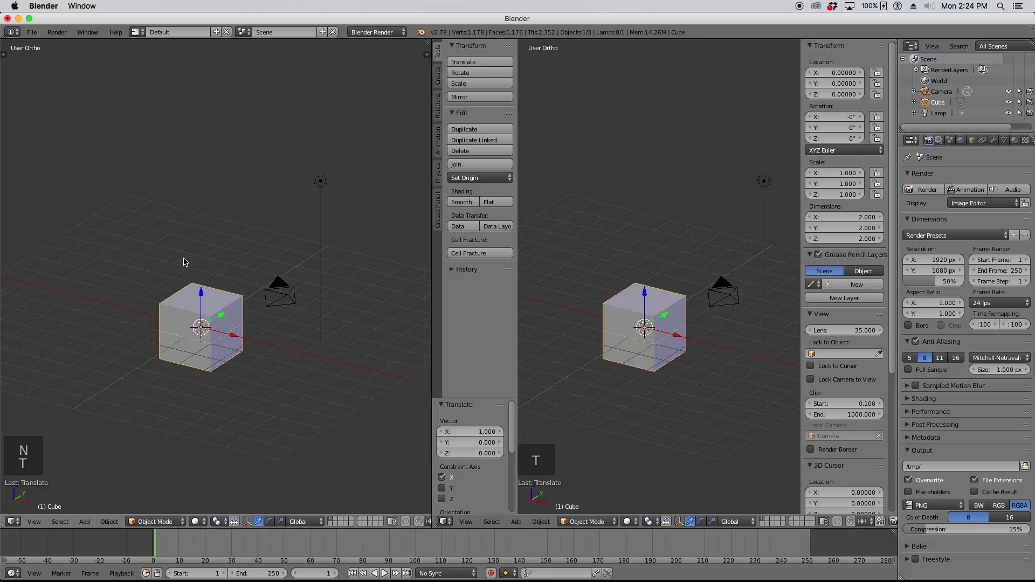
# - Change the new view's editor type to Outliner, and narrow and widen the area by moving its shared border
pyautogui.click(16, 522)
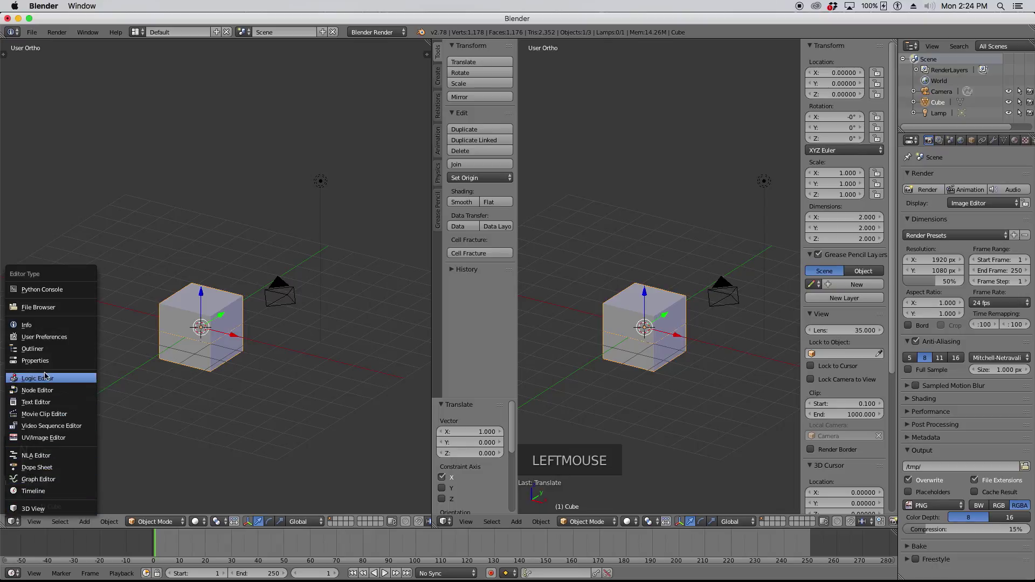
pyautogui.click(39, 349)
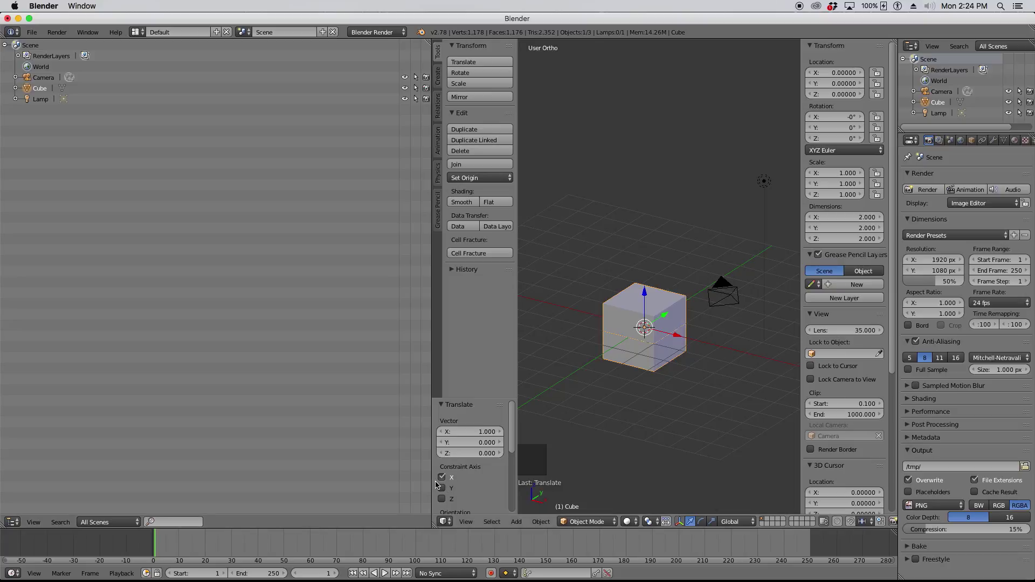
pyautogui.moveTo(433, 484); pyautogui.dragTo(131, 434)
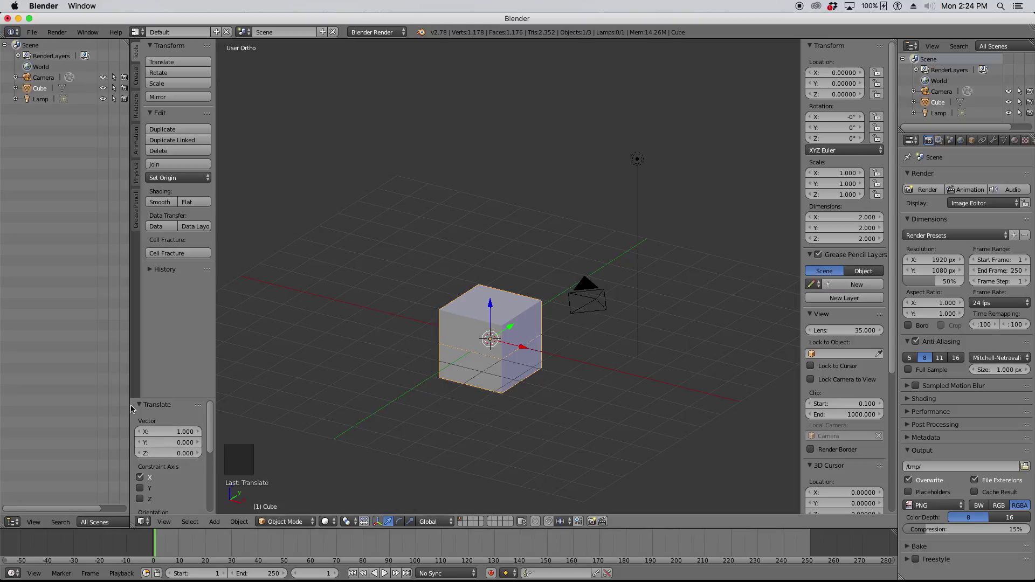
pyautogui.moveTo(131, 409); pyautogui.dragTo(402, 414)
# - Turn the large Outliner area back into a 3D View showing the top view in Wireframe shading
pyautogui.click(12, 522)
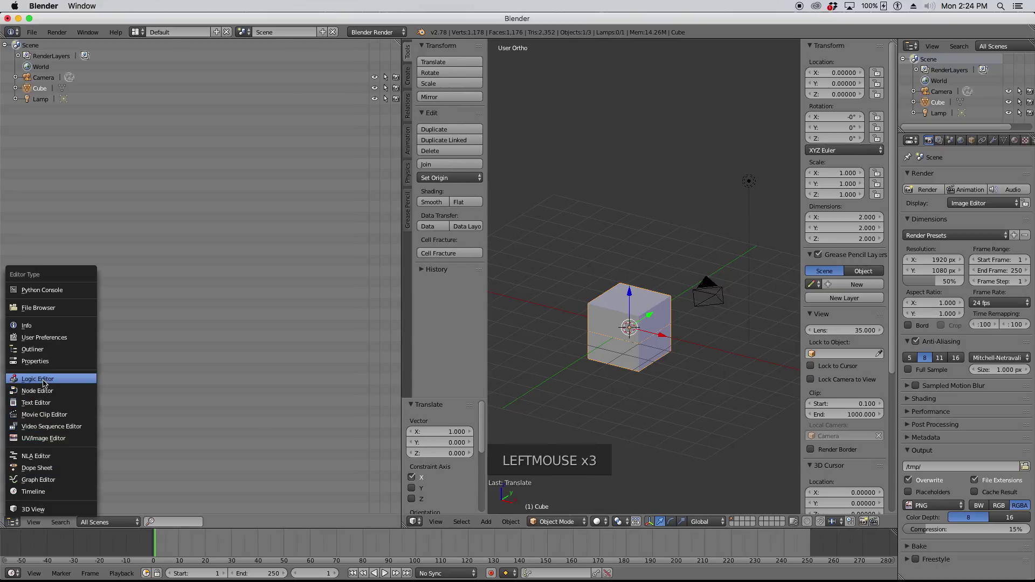
pyautogui.click(34, 509)
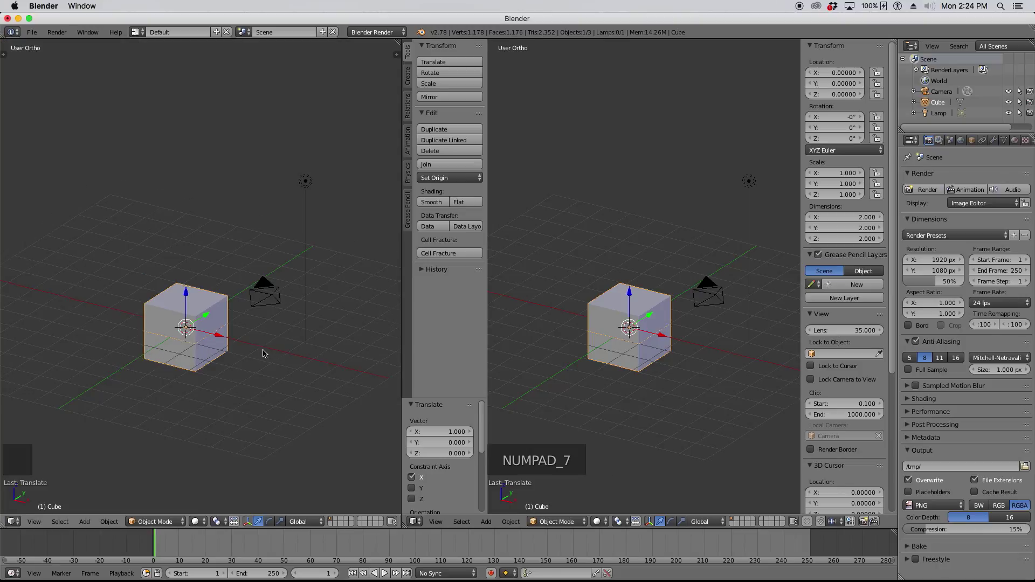
pyautogui.press('KP_7')
pyautogui.scroll(-3, 251, 298)
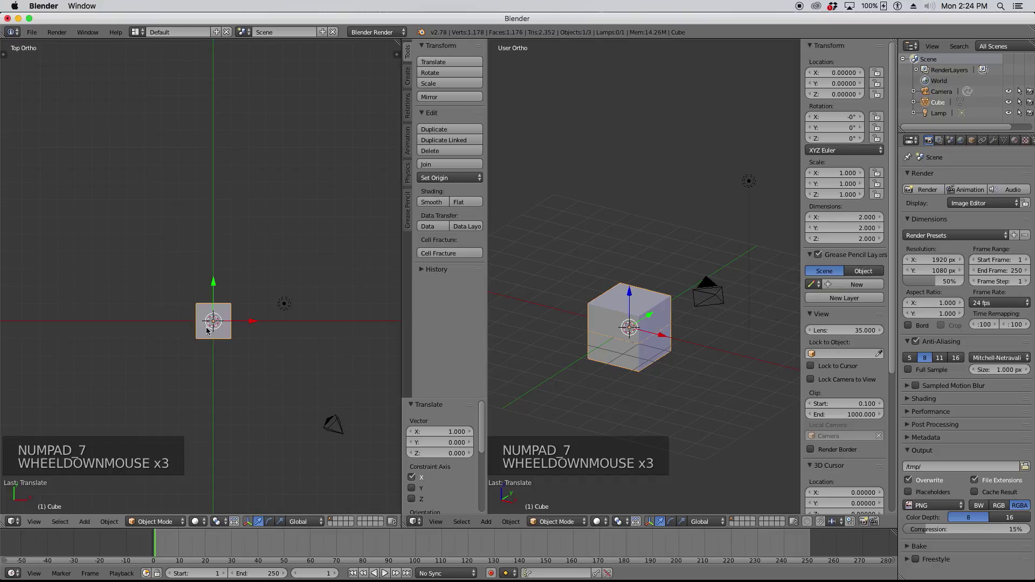
pyautogui.scroll(2, 208, 330)
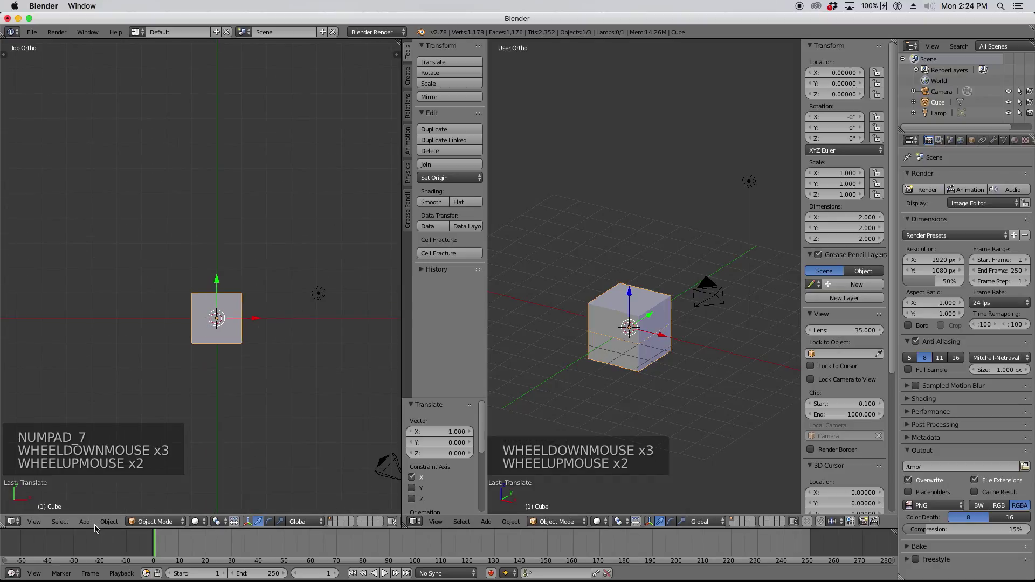
pyautogui.click(195, 522)
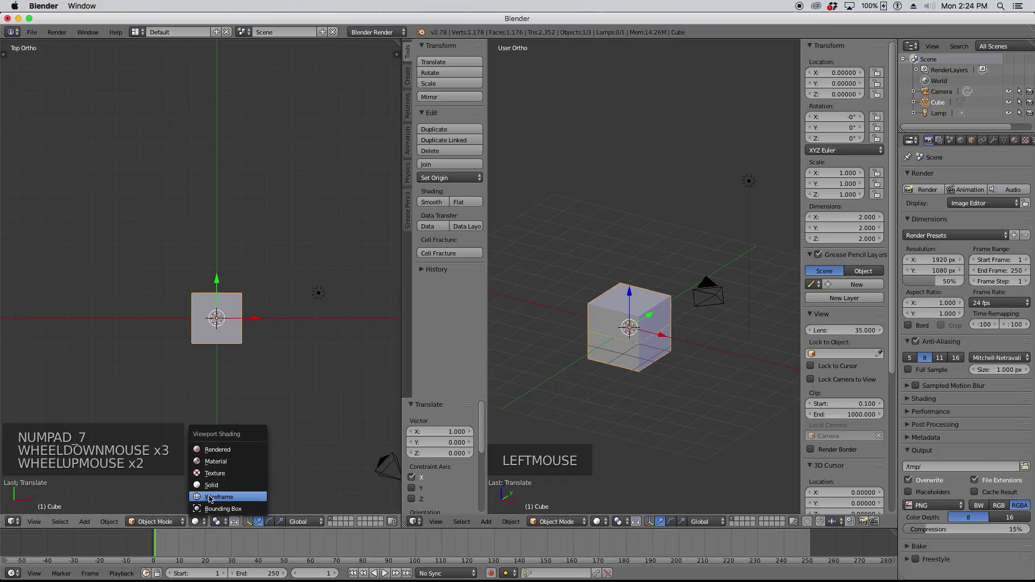
pyautogui.click(210, 498)
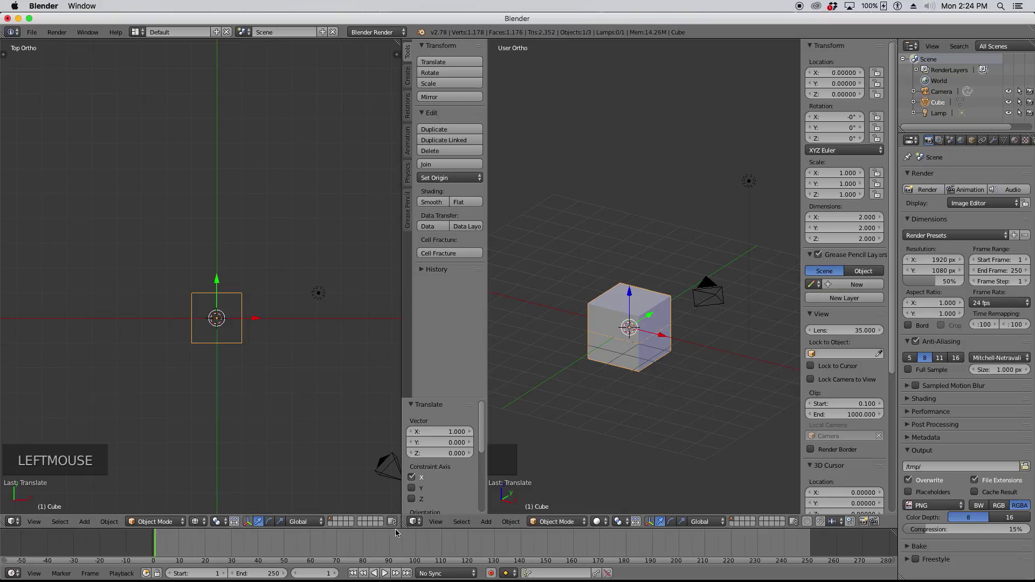
# - Split both 3D views horizontally into a four-view layout, adding a front view in Solid shading and a right view
pyautogui.moveTo(405, 527); pyautogui.dragTo(384, 245)
pyautogui.moveTo(4, 519); pyautogui.dragTo(31, 245)
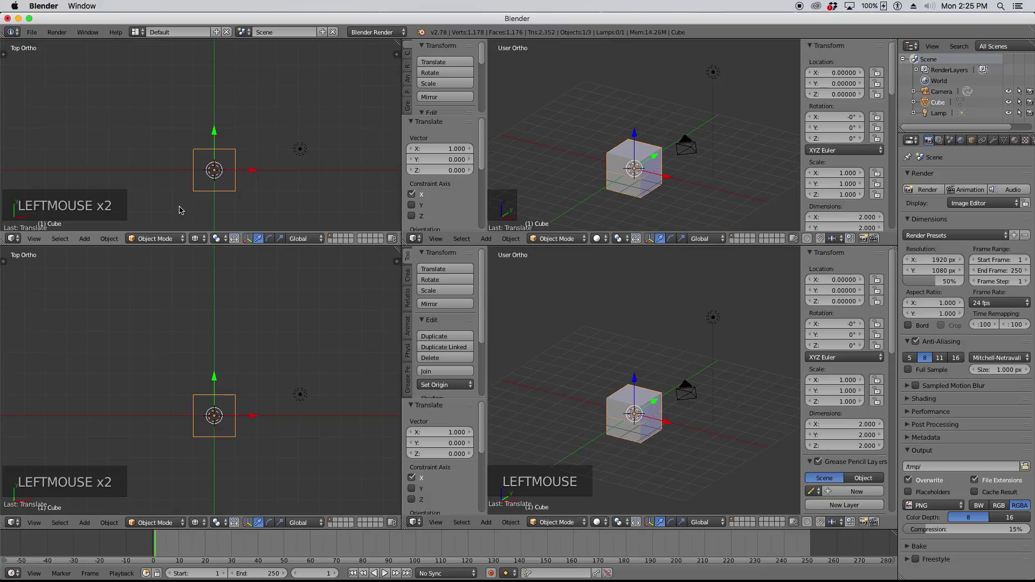
pyautogui.press('KP_1')
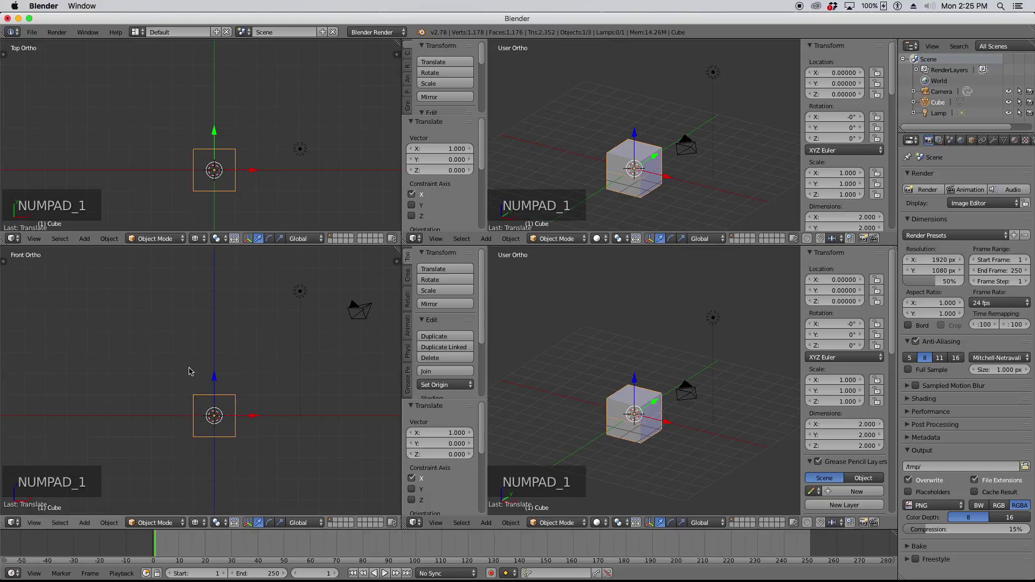
pyautogui.press('z')
pyautogui.press('KP_3')
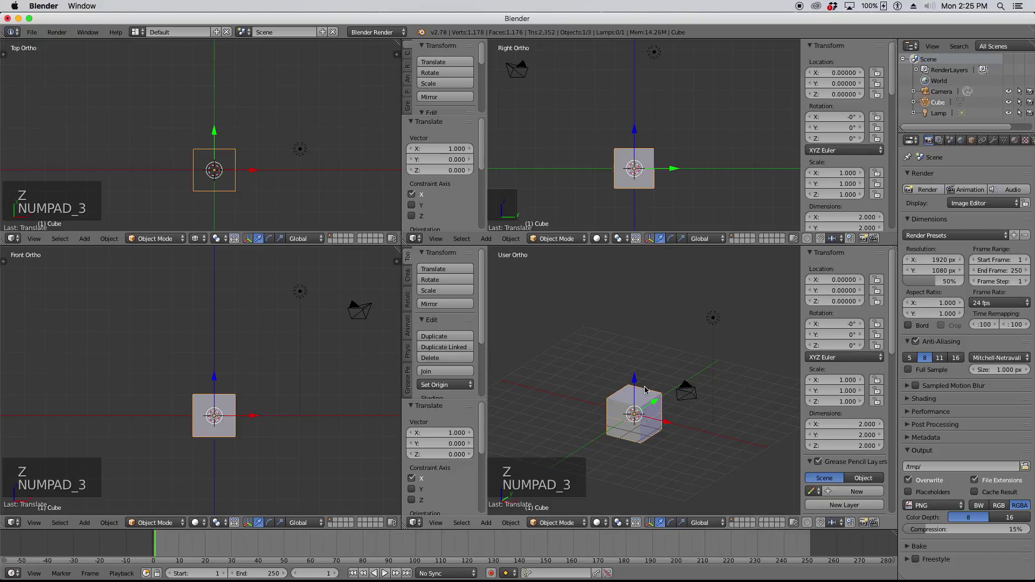
# - Try moving the cube freely in the User Ortho view and cancel the move
pyautogui.press('g')
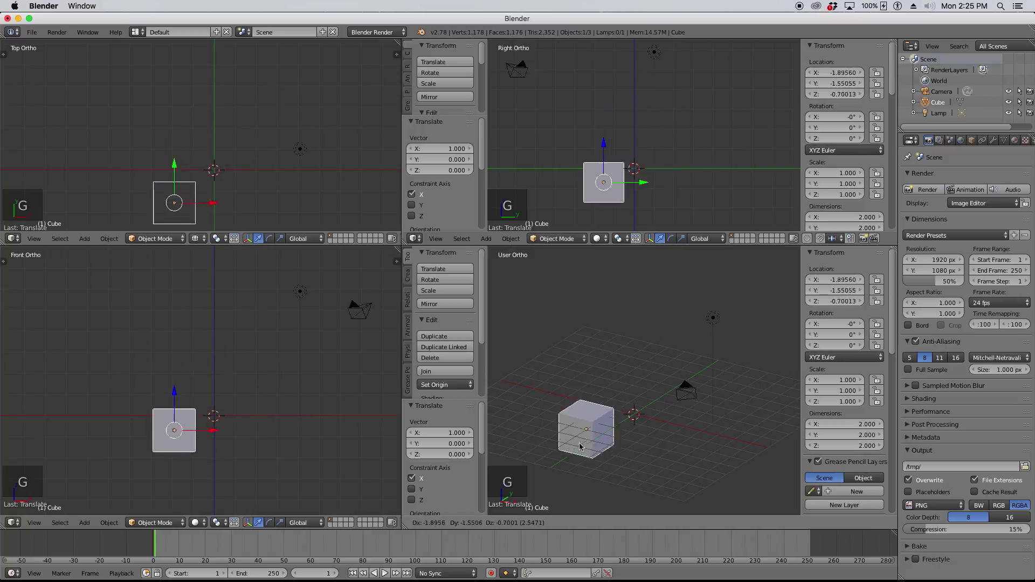
pyautogui.rightClick(597, 408)
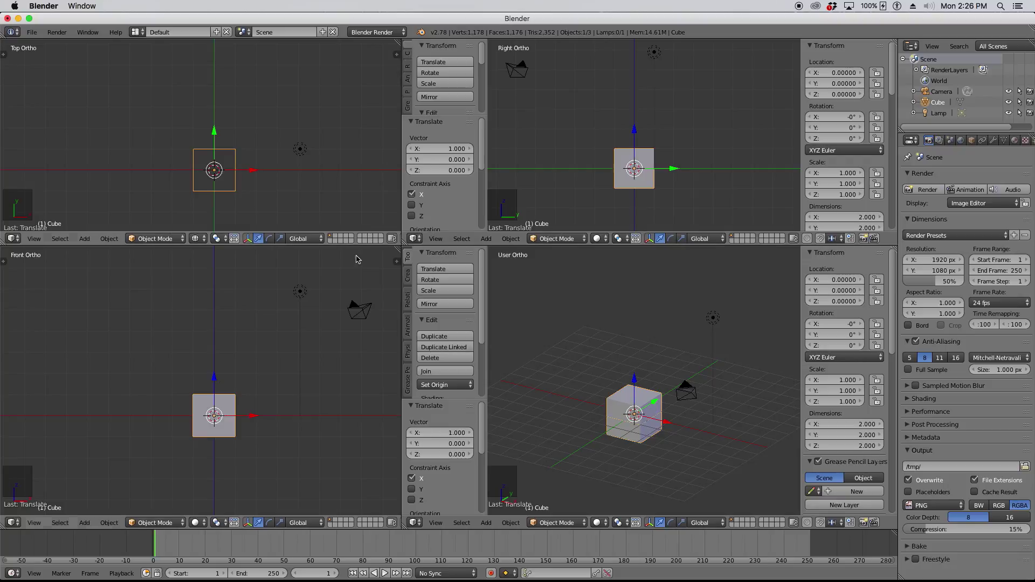
# - Resize the four 3D views by moving their shared horizontal and vertical borders
pyautogui.moveTo(357, 246); pyautogui.dragTo(359, 196)
pyautogui.doubleClick(359, 196)
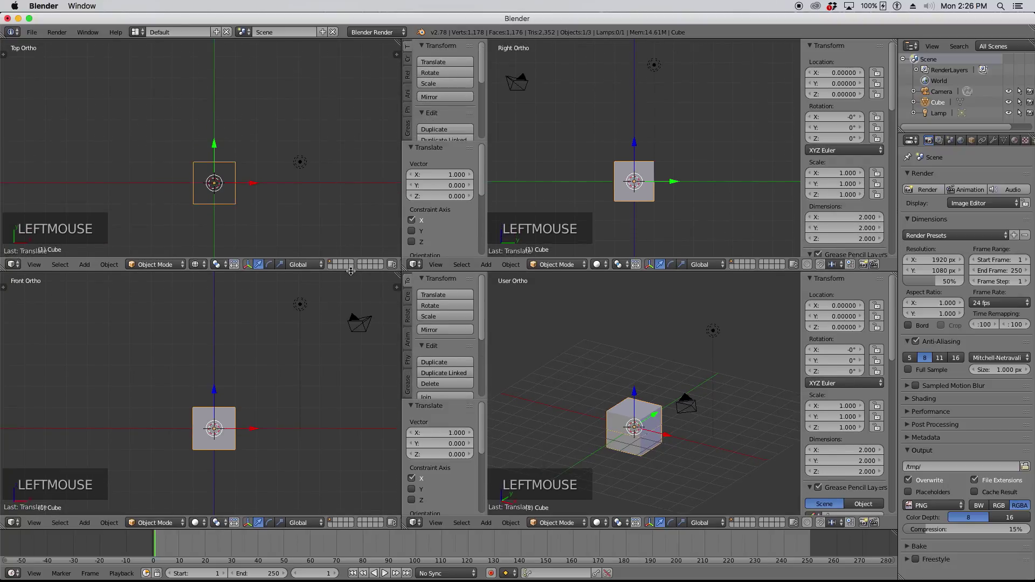
pyautogui.moveTo(422, 272); pyautogui.dragTo(361, 244)
# - Join the Top Ortho area into the Right Ortho area so the right view spans both
pyautogui.click(396, 257)
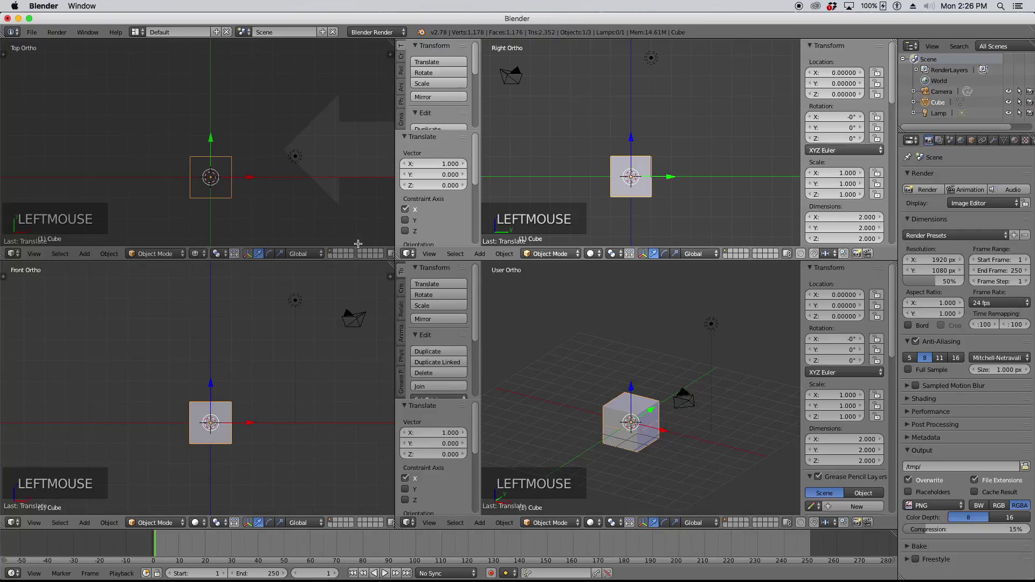
pyautogui.rightClick(358, 244)
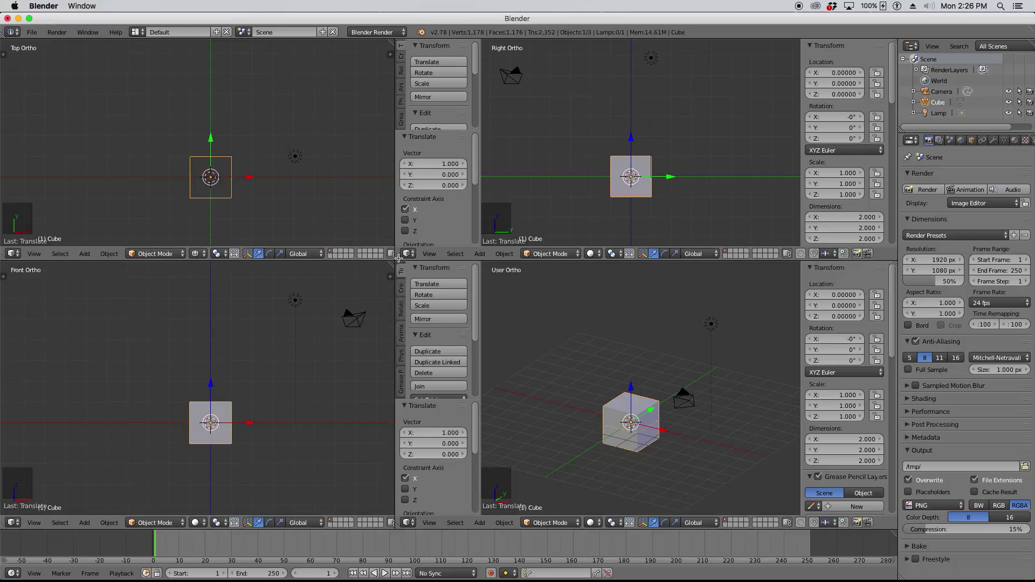
pyautogui.click(398, 258)
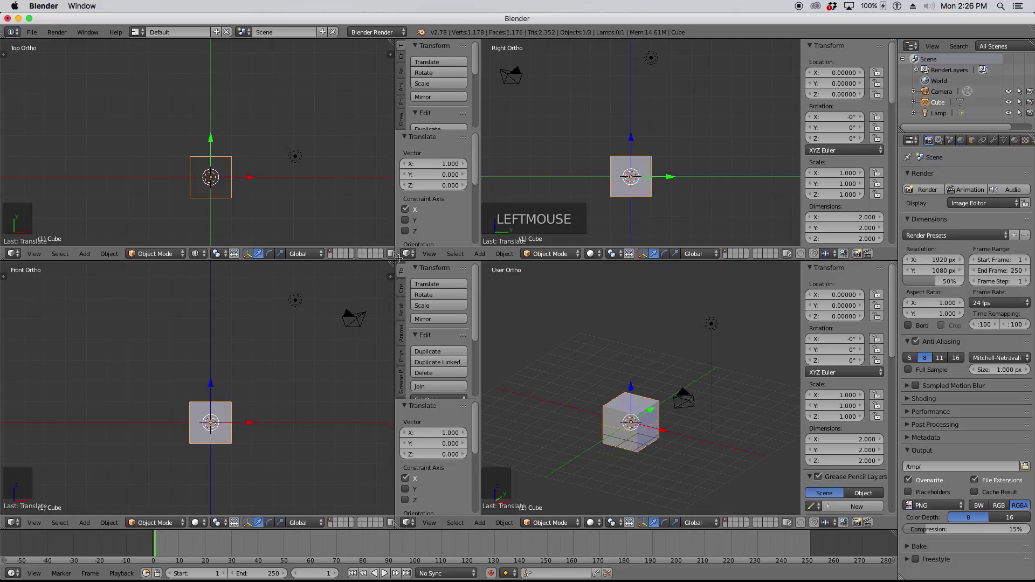
pyautogui.moveTo(398, 258); pyautogui.dragTo(353, 180)
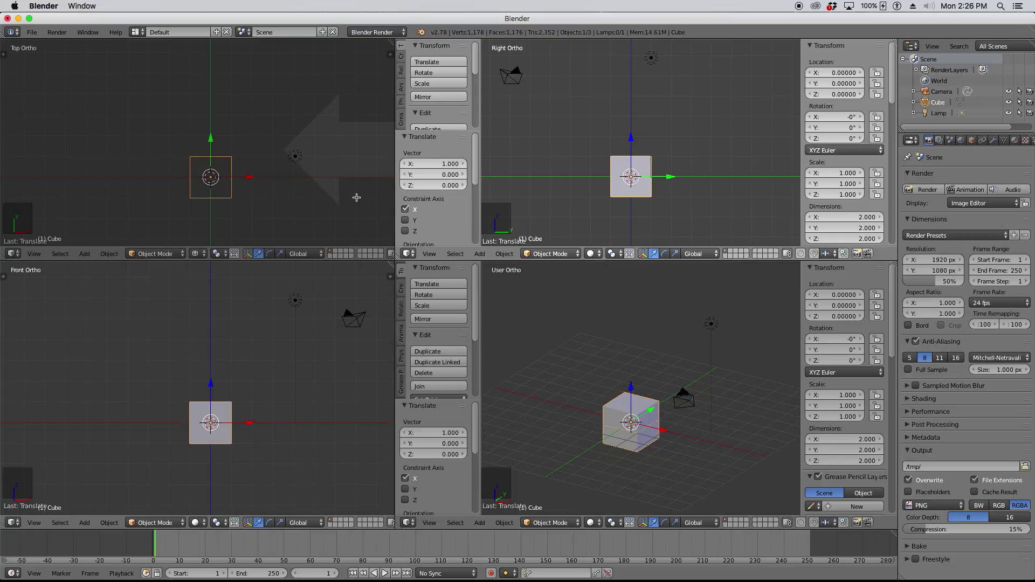
pyautogui.moveTo(357, 198); pyautogui.dragTo(435, 202)
pyautogui.moveTo(521, 215); pyautogui.dragTo(357, 202)
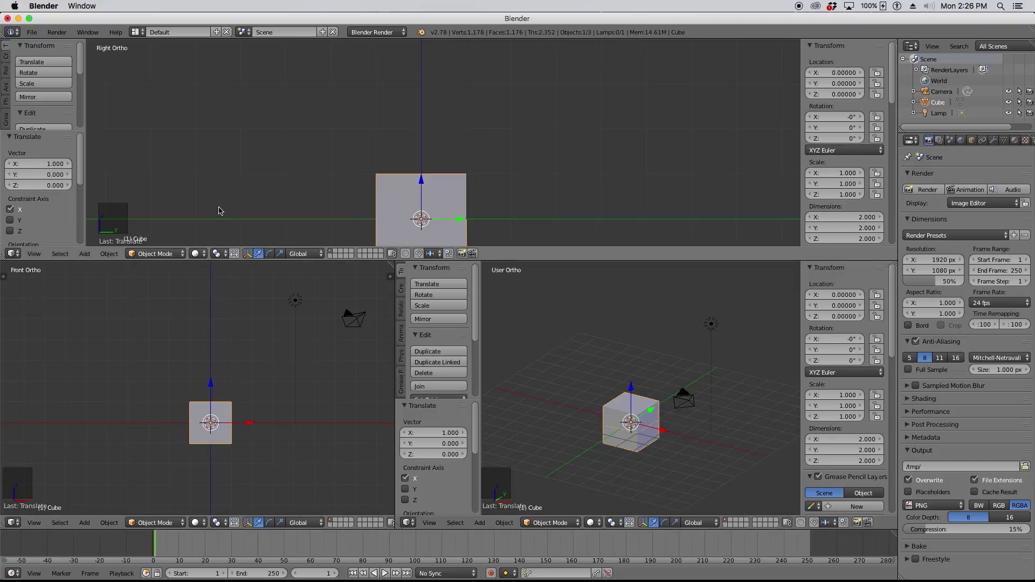
# - Join the Front Ortho area into the User Ortho area so the user view spans both
pyautogui.click(5, 267)
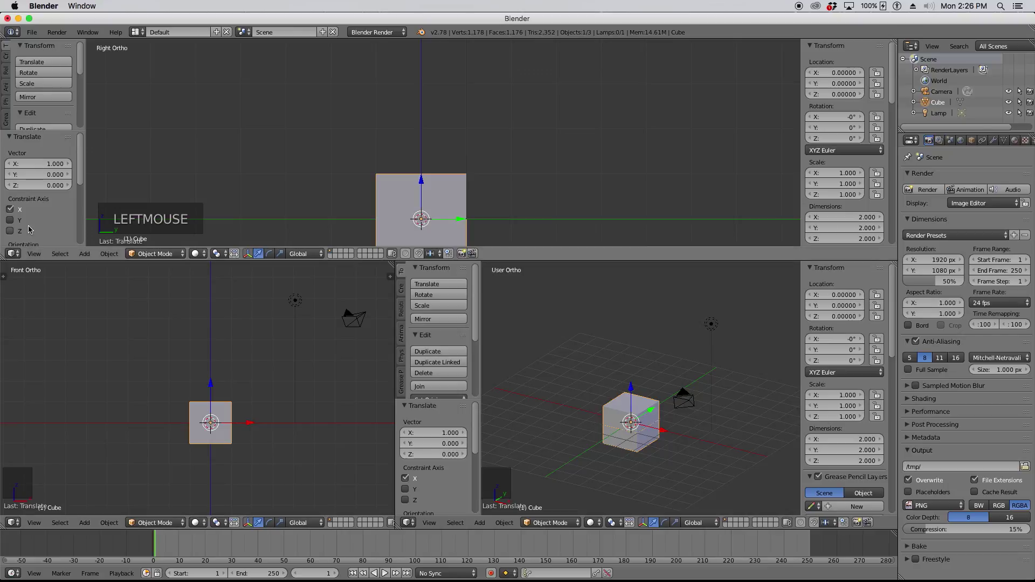
pyautogui.click(391, 264)
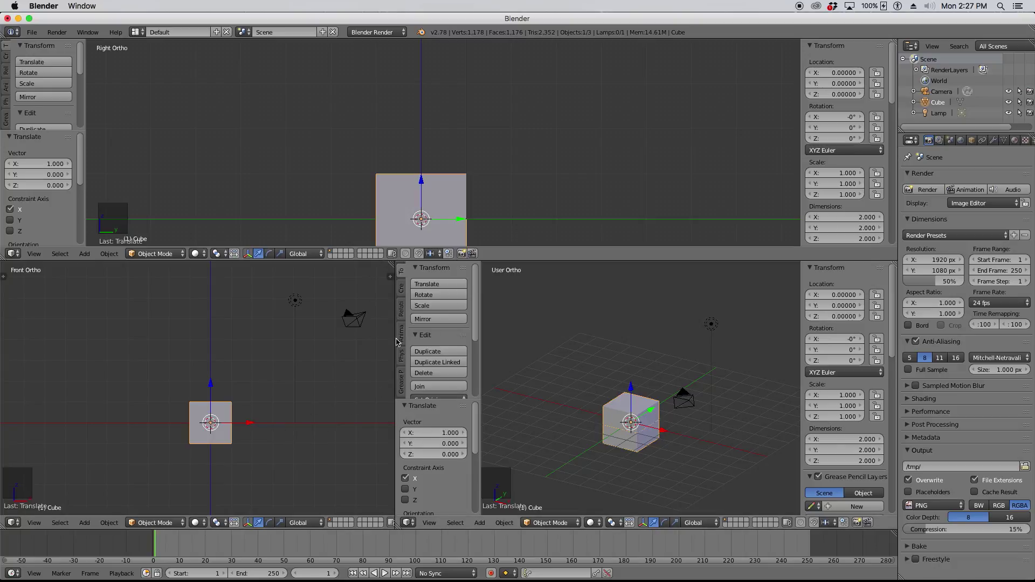
pyautogui.moveTo(397, 525)
pyautogui.mouseDown()
pyautogui.moveTo(358, 511)
pyautogui.moveTo(435, 497)
pyautogui.moveTo(326, 483)
pyautogui.mouseUp()
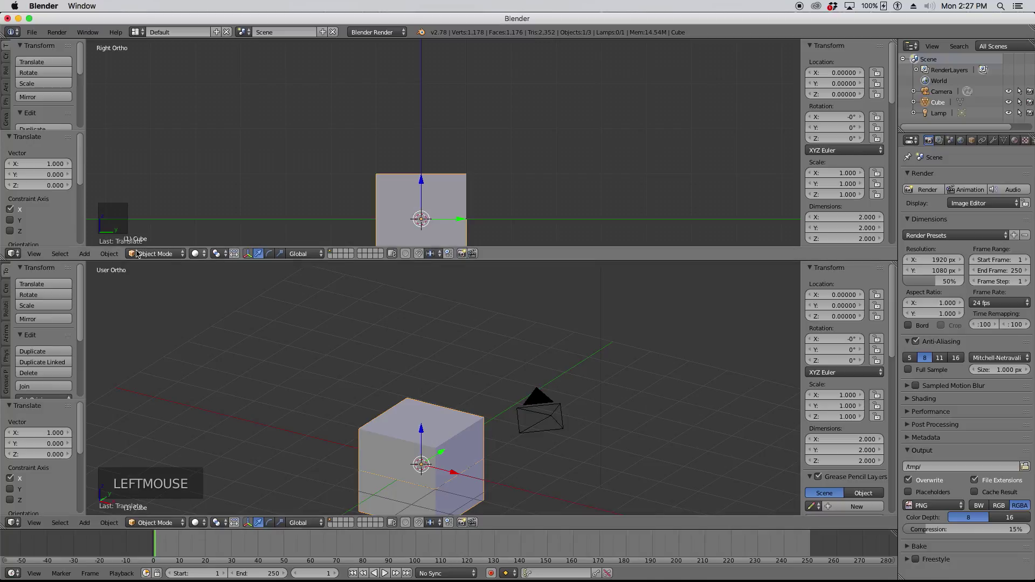
# - Join the Right Ortho area into the User Ortho area so a single 3D view remains
pyautogui.moveTo(4, 257); pyautogui.dragTo(151, 215)
pyautogui.click(67, 253)
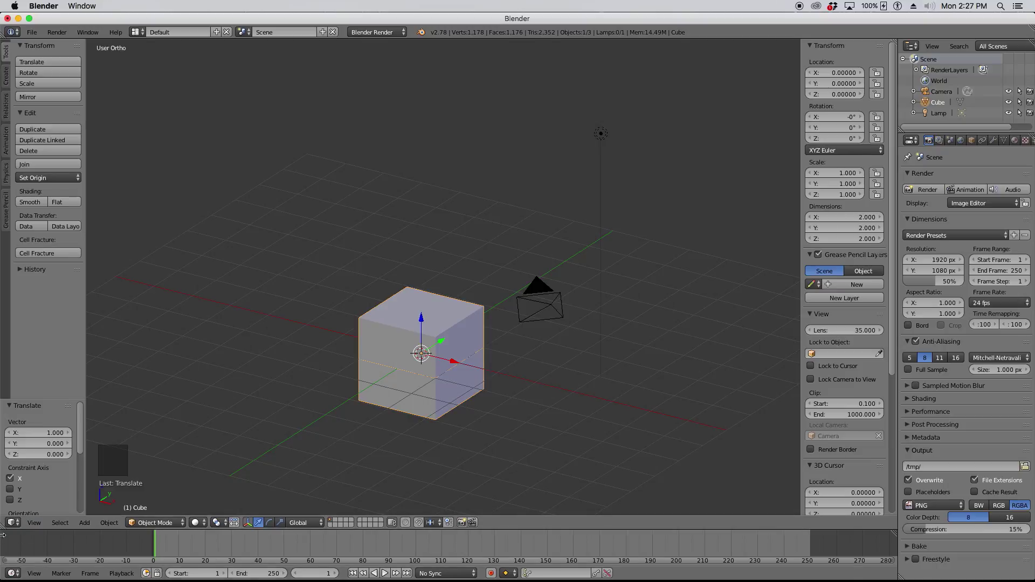
# - Split several narrow strips off the 3D view, including a stacked one, and join them all back into a single view
pyautogui.moveTo(3, 527); pyautogui.dragTo(78, 481)
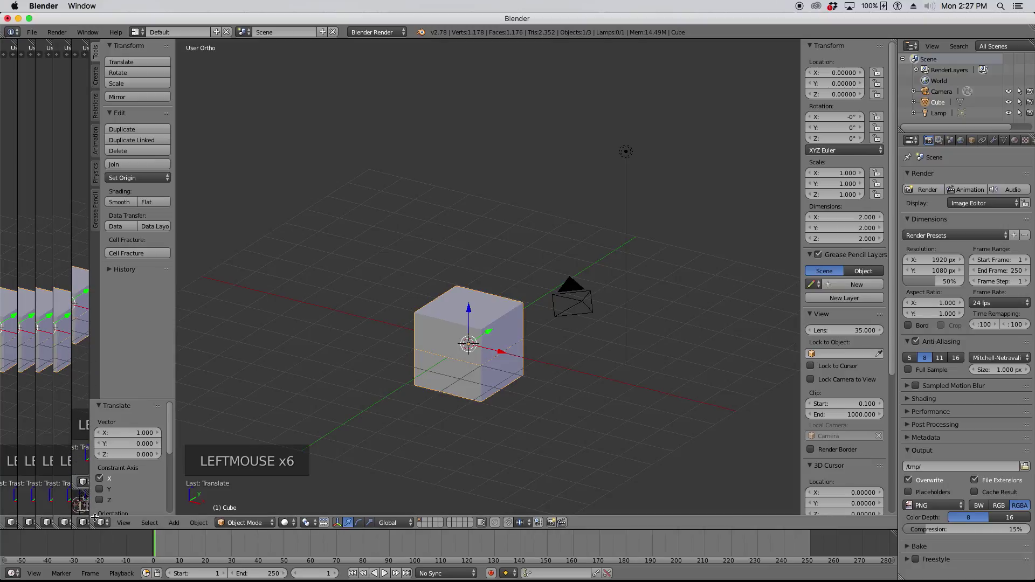
pyautogui.moveTo(91, 526); pyautogui.dragTo(81, 522)
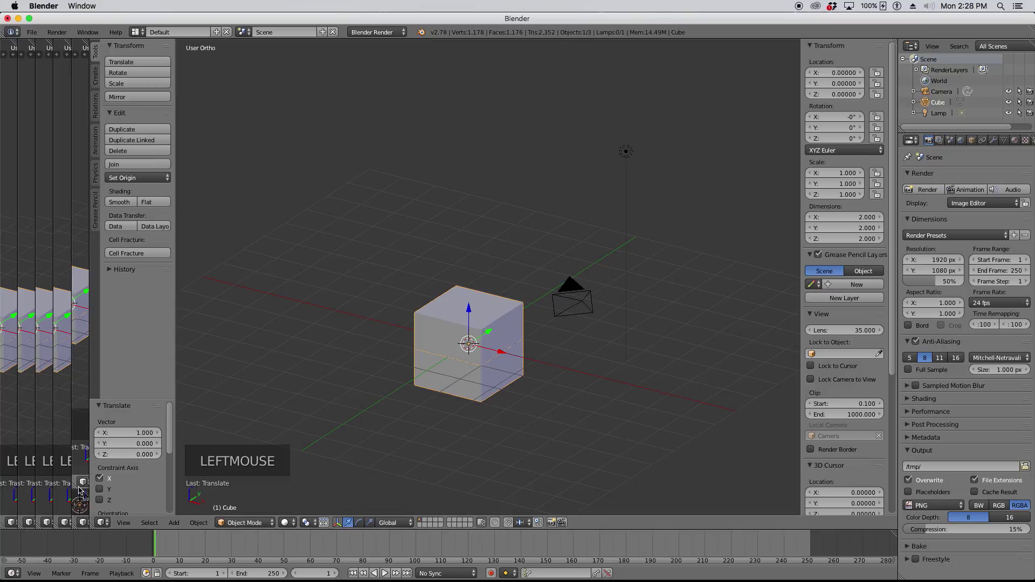
pyautogui.moveTo(79, 500); pyautogui.dragTo(81, 516)
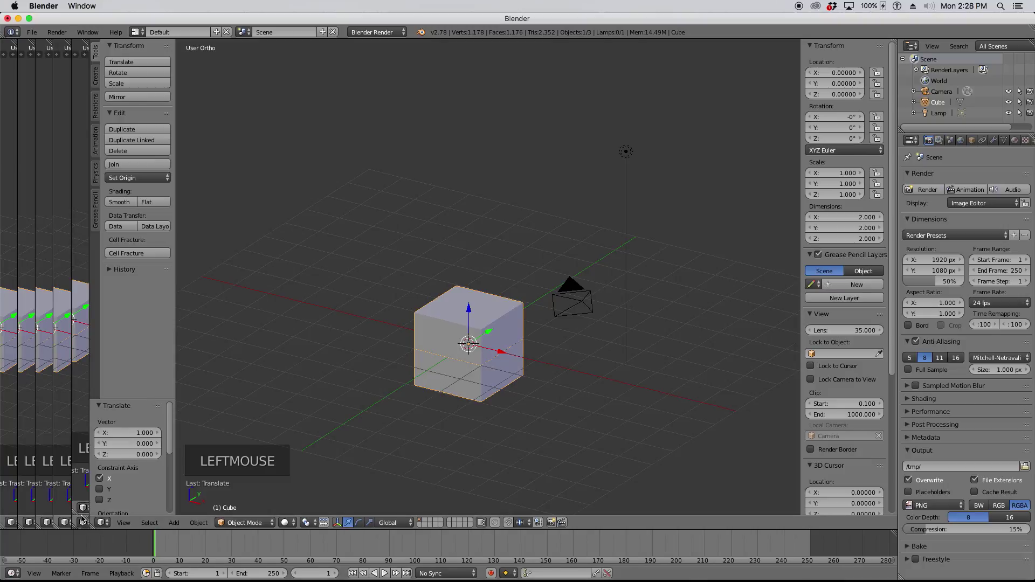
pyautogui.moveTo(82, 519); pyautogui.dragTo(79, 453)
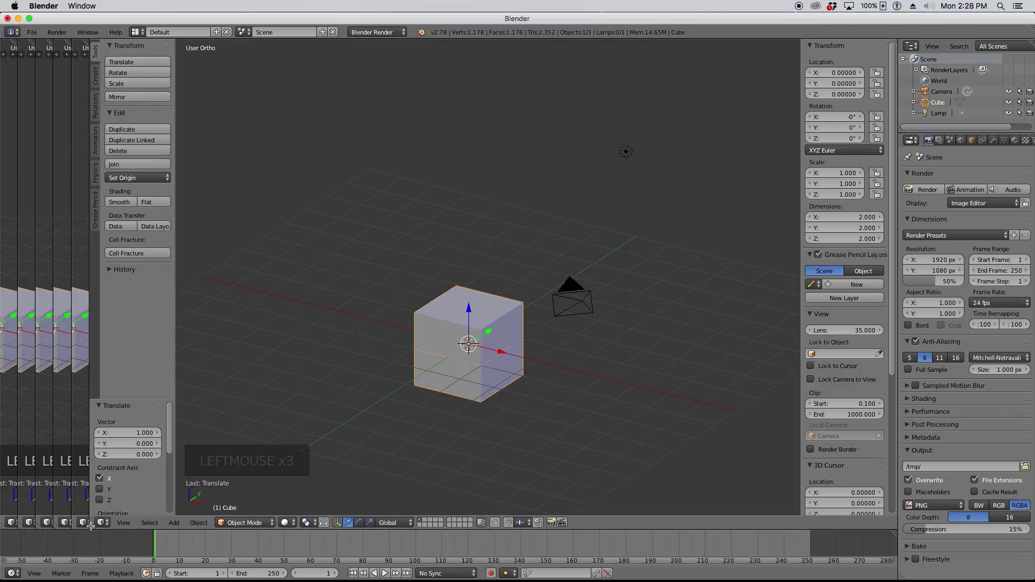
pyautogui.moveTo(86, 524); pyautogui.dragTo(10, 523)
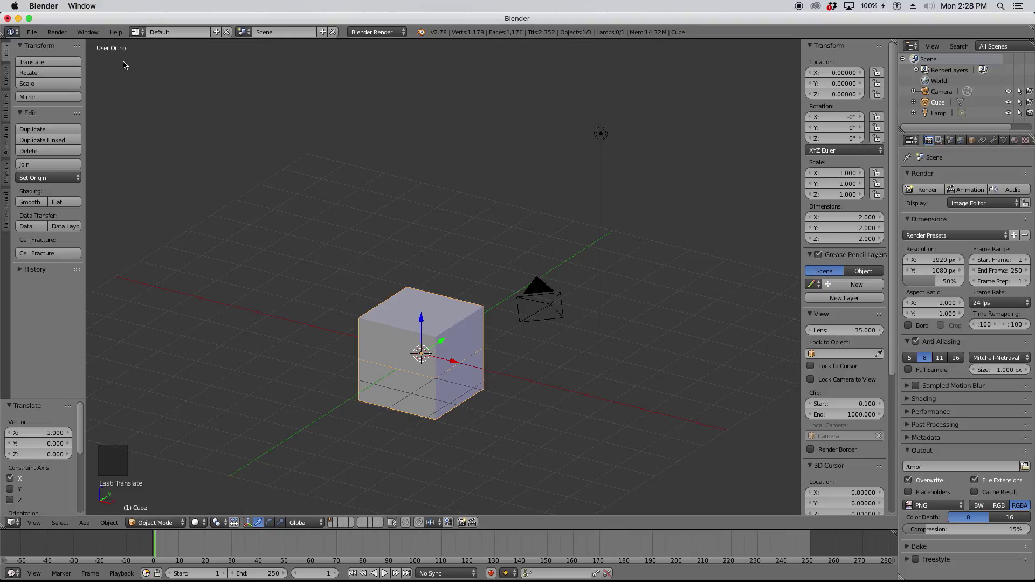
# - Add a new screen layout based on Default and name it FourSquare
pyautogui.click(143, 32)
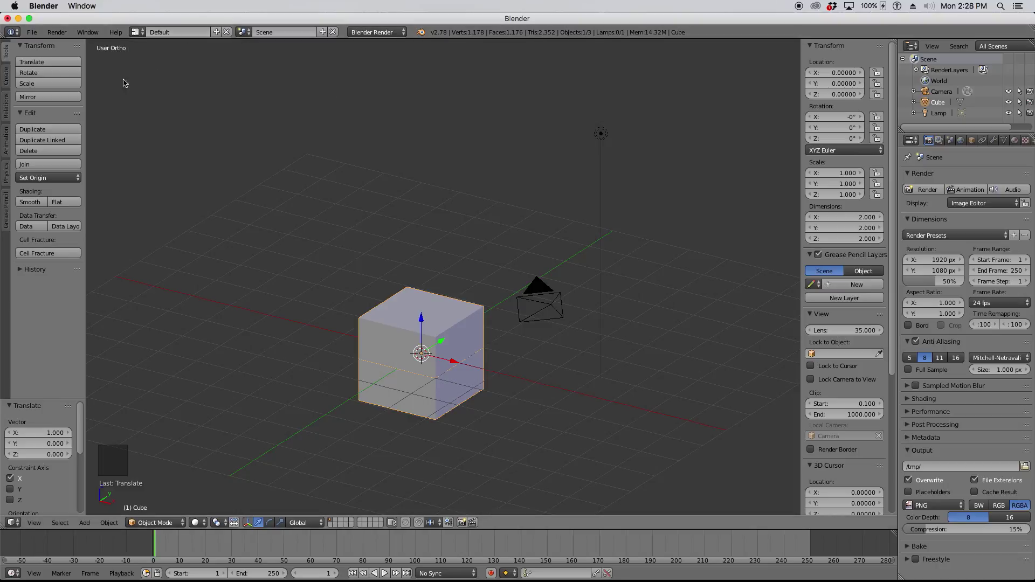
pyautogui.click(216, 32)
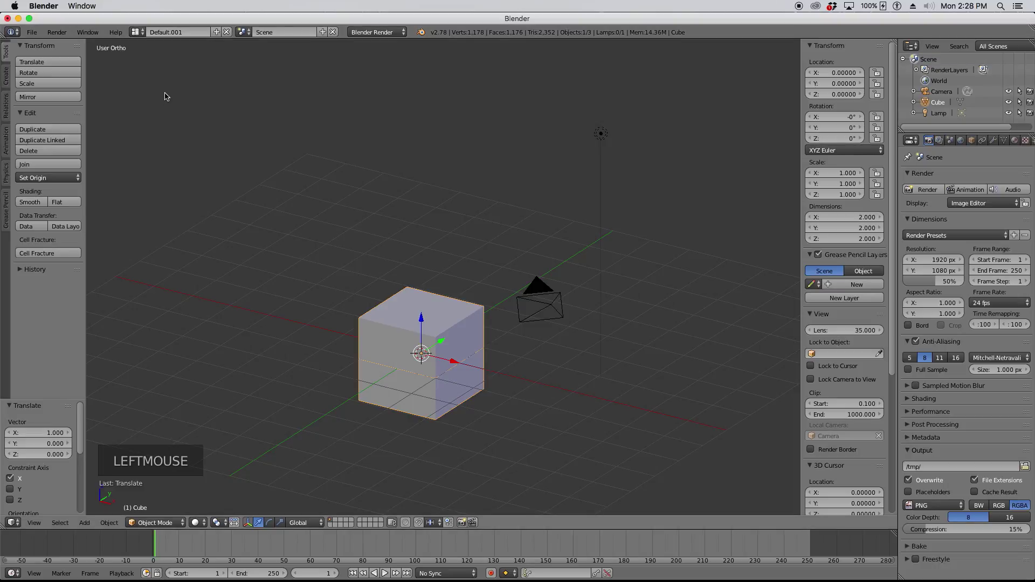
pyautogui.click(170, 31)
pyautogui.write('FourSquare')
pyautogui.click(171, 25)
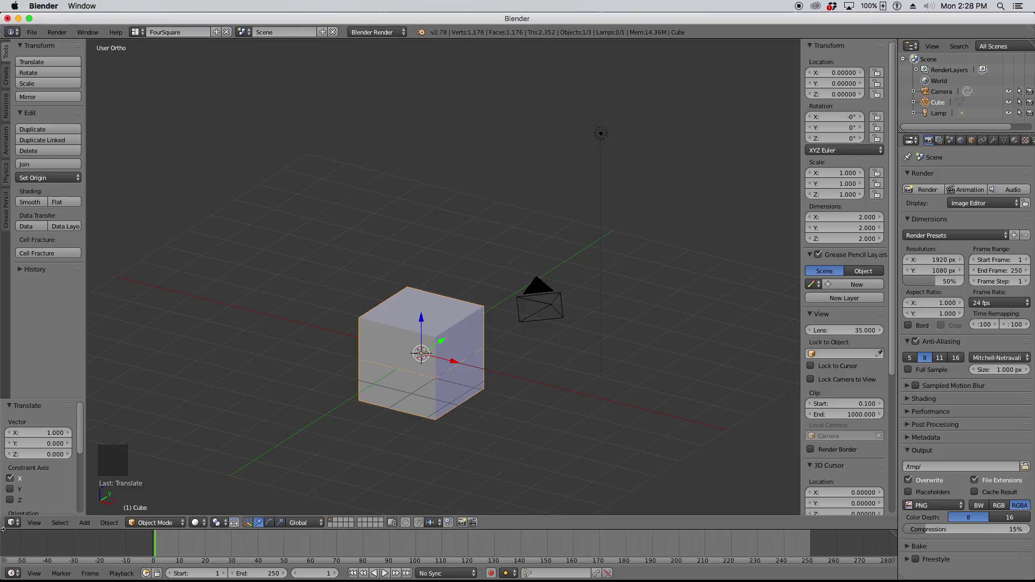
# - Split the 3D view of the FourSquare layout into four roughly equal areas in a two-by-two grid
pyautogui.moveTo(3, 527)
pyautogui.mouseDown()
pyautogui.moveTo(80, 515)
pyautogui.moveTo(450, 507)
pyautogui.moveTo(441, 330)
pyautogui.mouseUp()
pyautogui.moveTo(2, 527); pyautogui.dragTo(441, 290)
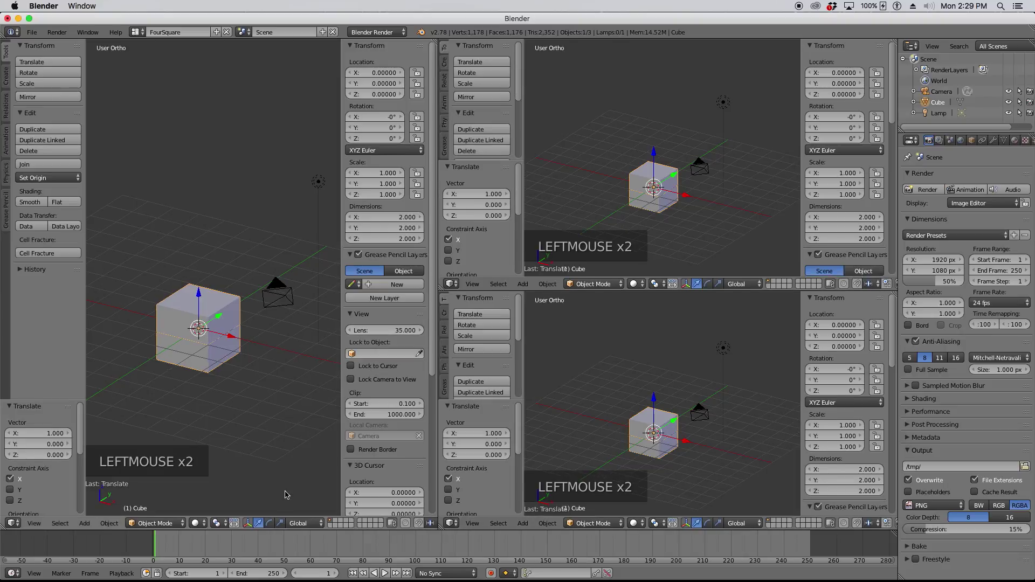
pyautogui.moveTo(5, 529); pyautogui.dragTo(25, 290)
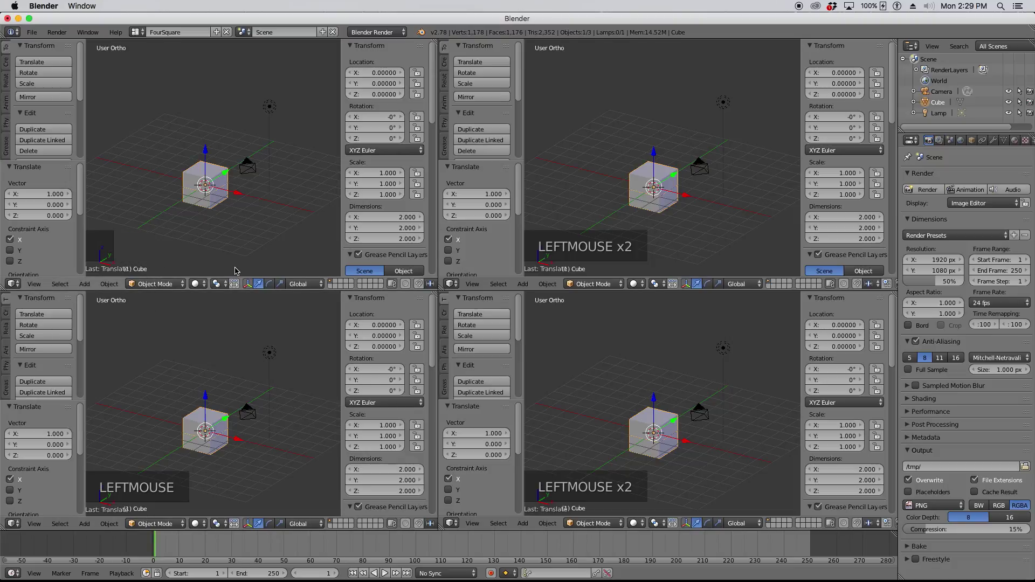
# - Hide the tool shelf and properties region in every 3D view except the upper-right one
pyautogui.press('n')
pyautogui.press('t')
pyautogui.press('n')
pyautogui.press('t')
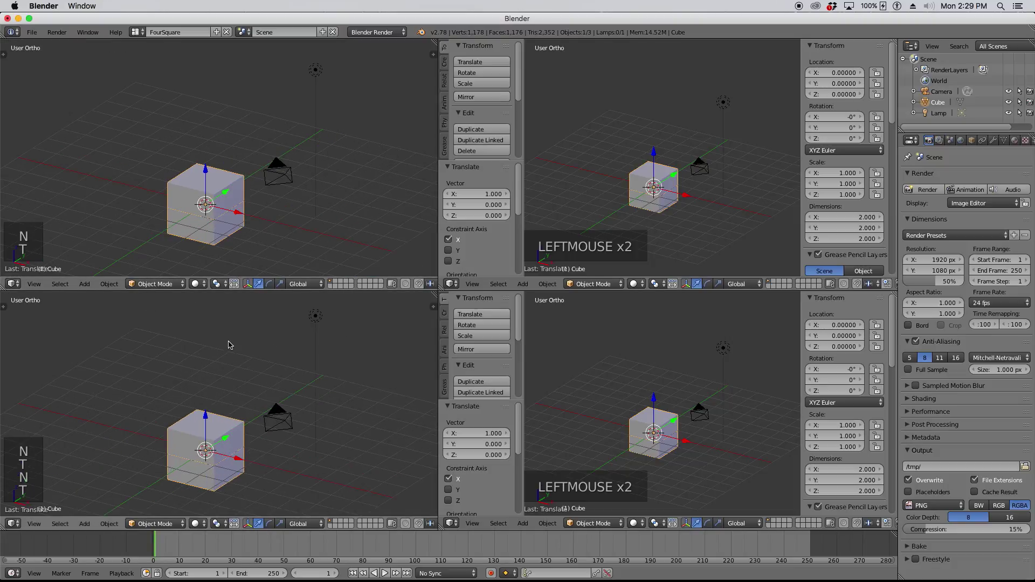
pyautogui.press('n')
pyautogui.press('t')
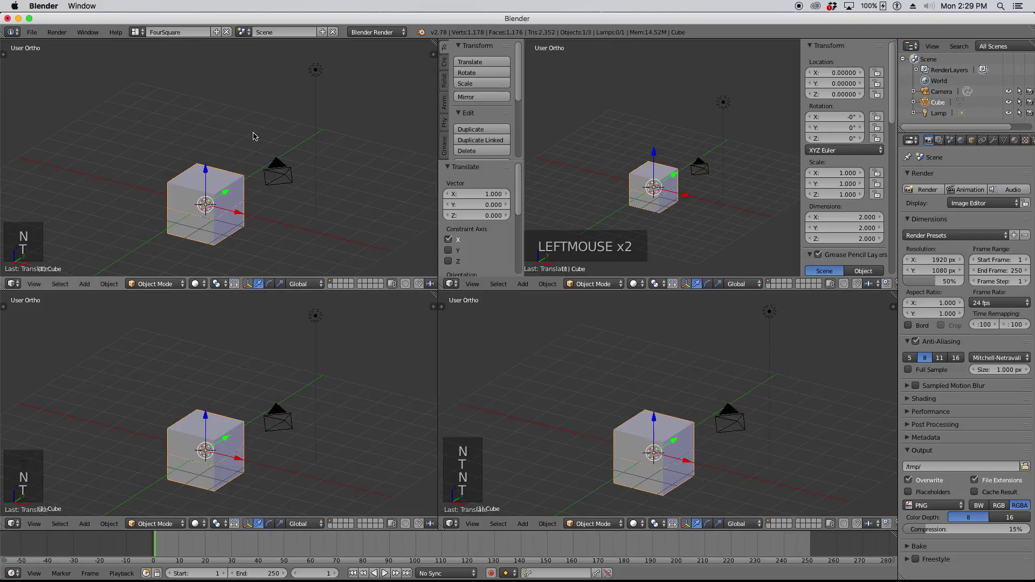
# - Set the upper-left view to Top, the lower-left to Front and the upper-right to Right, keeping the lower-right as User Ortho
pyautogui.press('KP_7')
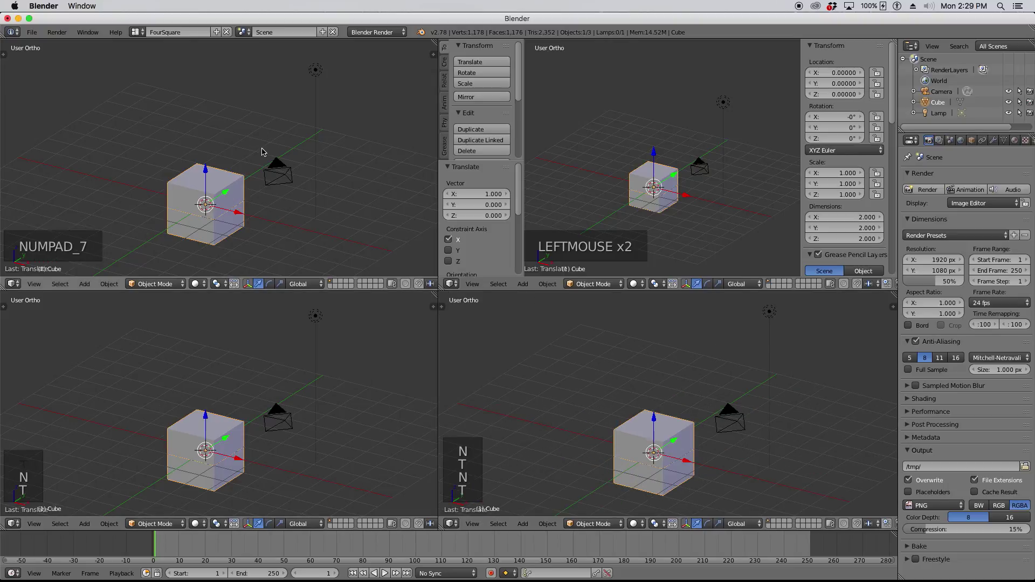
pyautogui.press('KP_1')
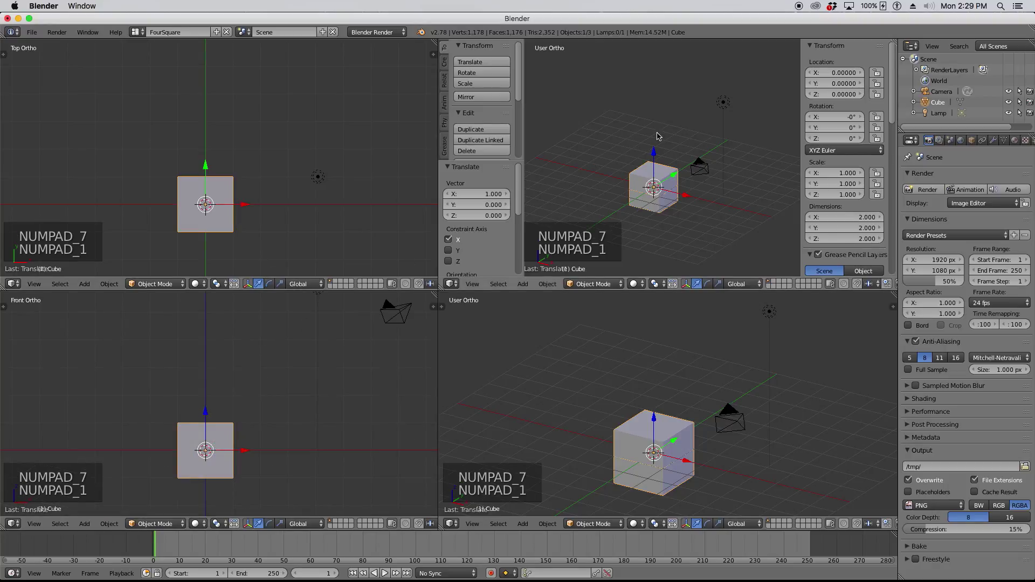
pyautogui.press('KP_3')
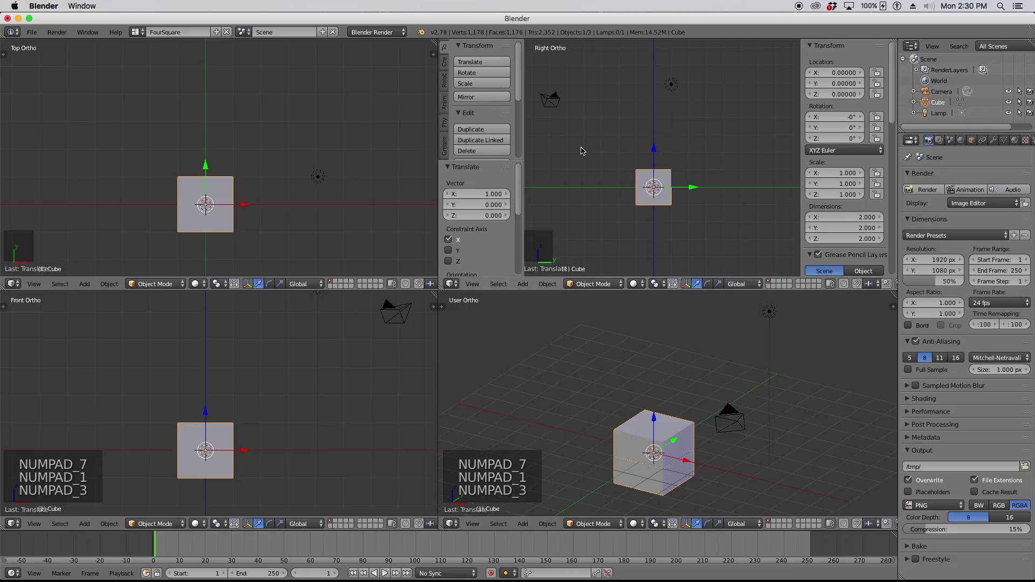
# - Switch back and forth between the Default and FourSquare screen layouts, finishing on Default
pyautogui.click(136, 31)
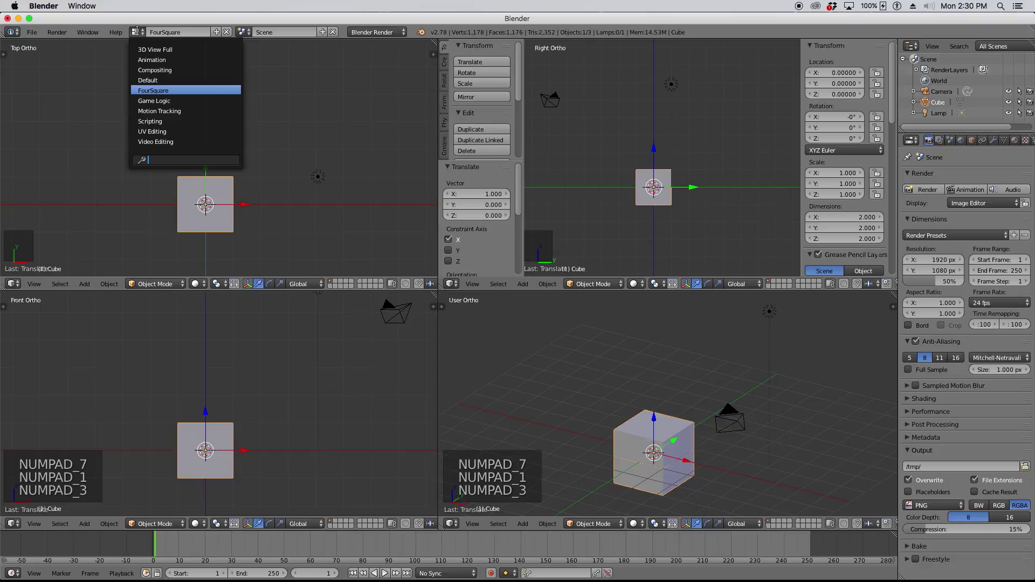
pyautogui.click(171, 80)
pyautogui.click(136, 32)
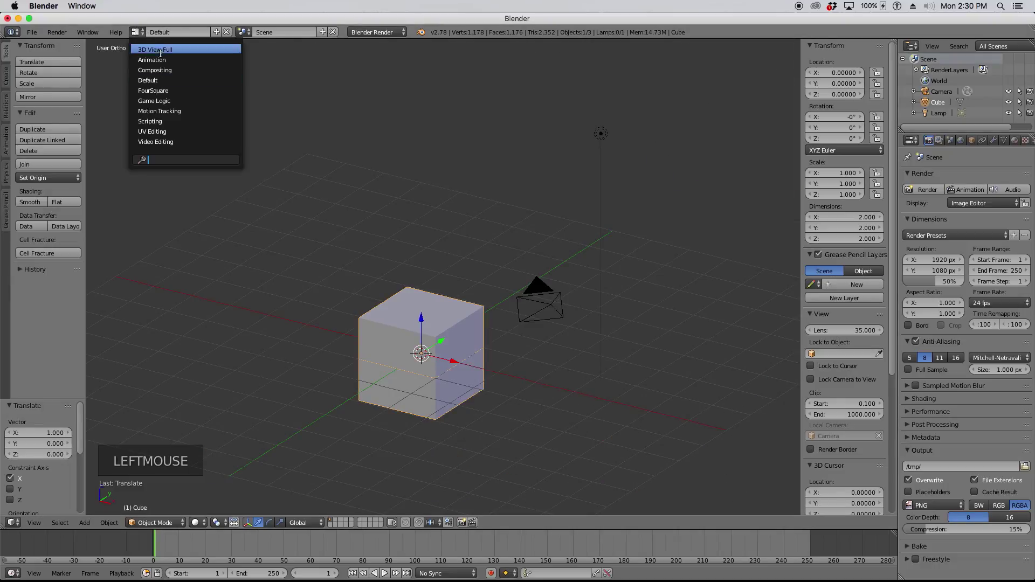
pyautogui.click(177, 91)
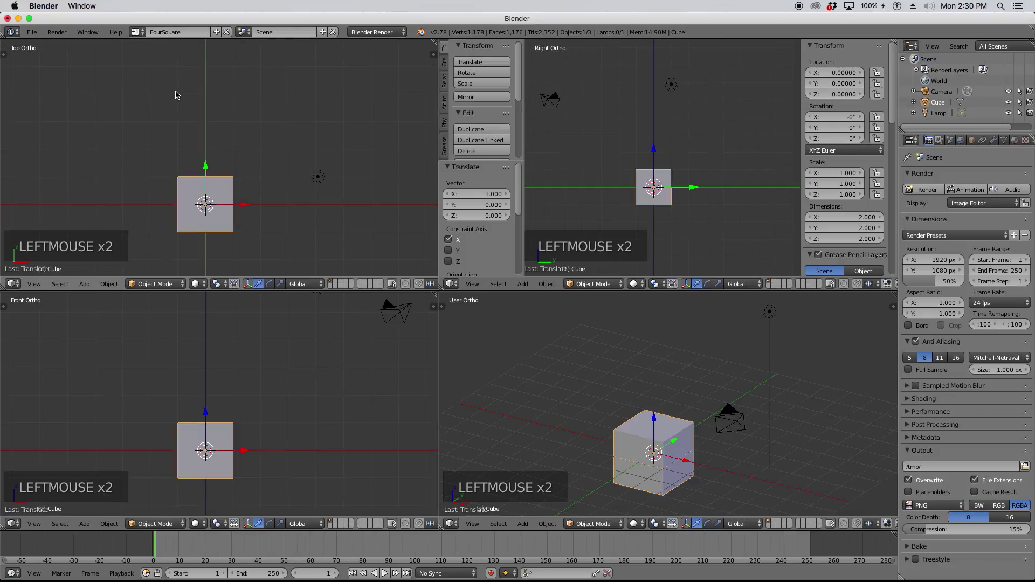
pyautogui.click(136, 31)
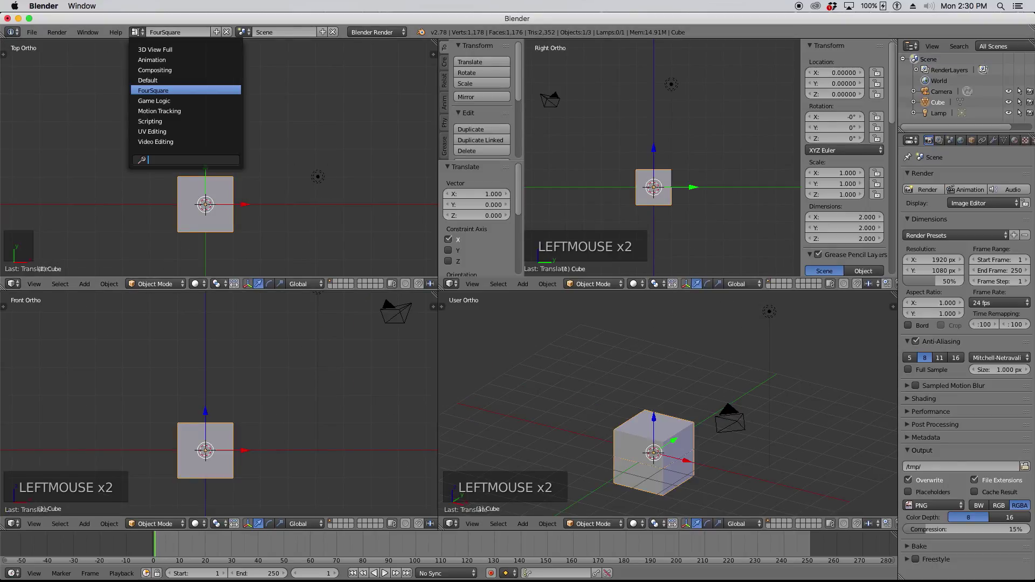
pyautogui.click(158, 80)
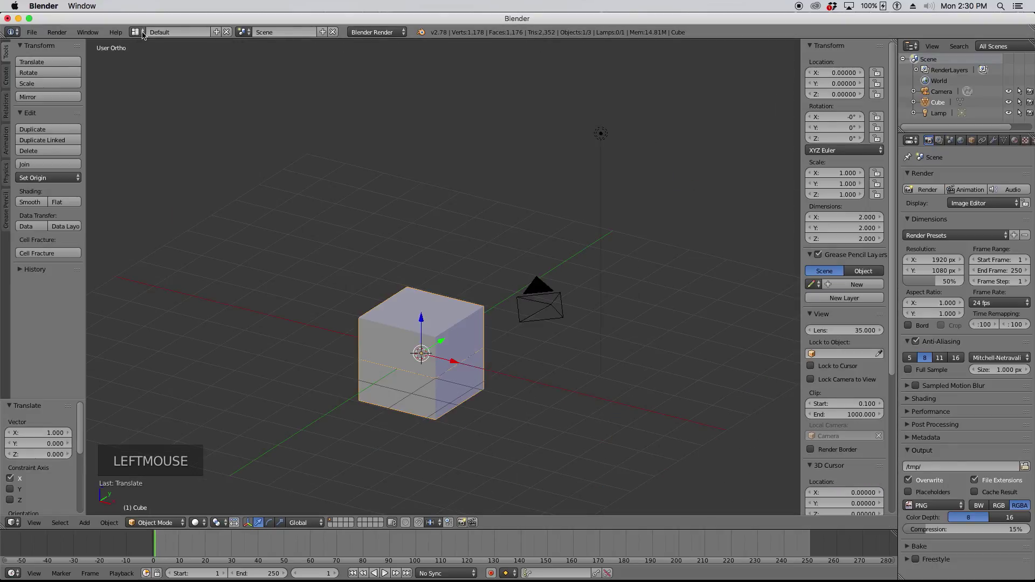